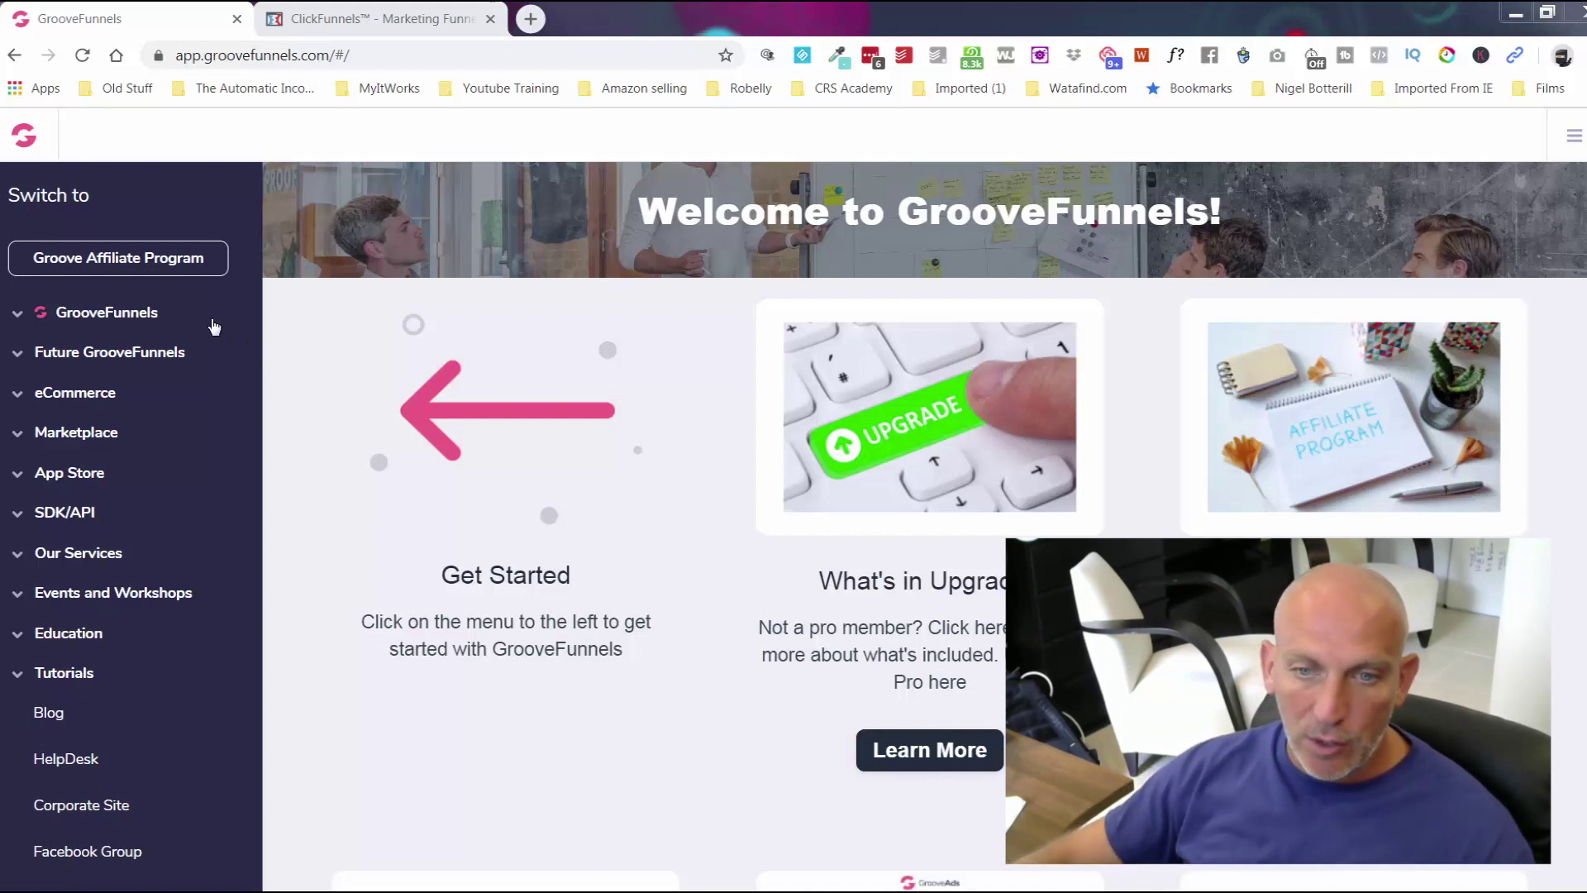
Step: Go to GroovePages from the GrooveFunnels apps and browse the My Sites grid of sites and funnels
{"action": "left_click", "coordinate": [87, 317]}
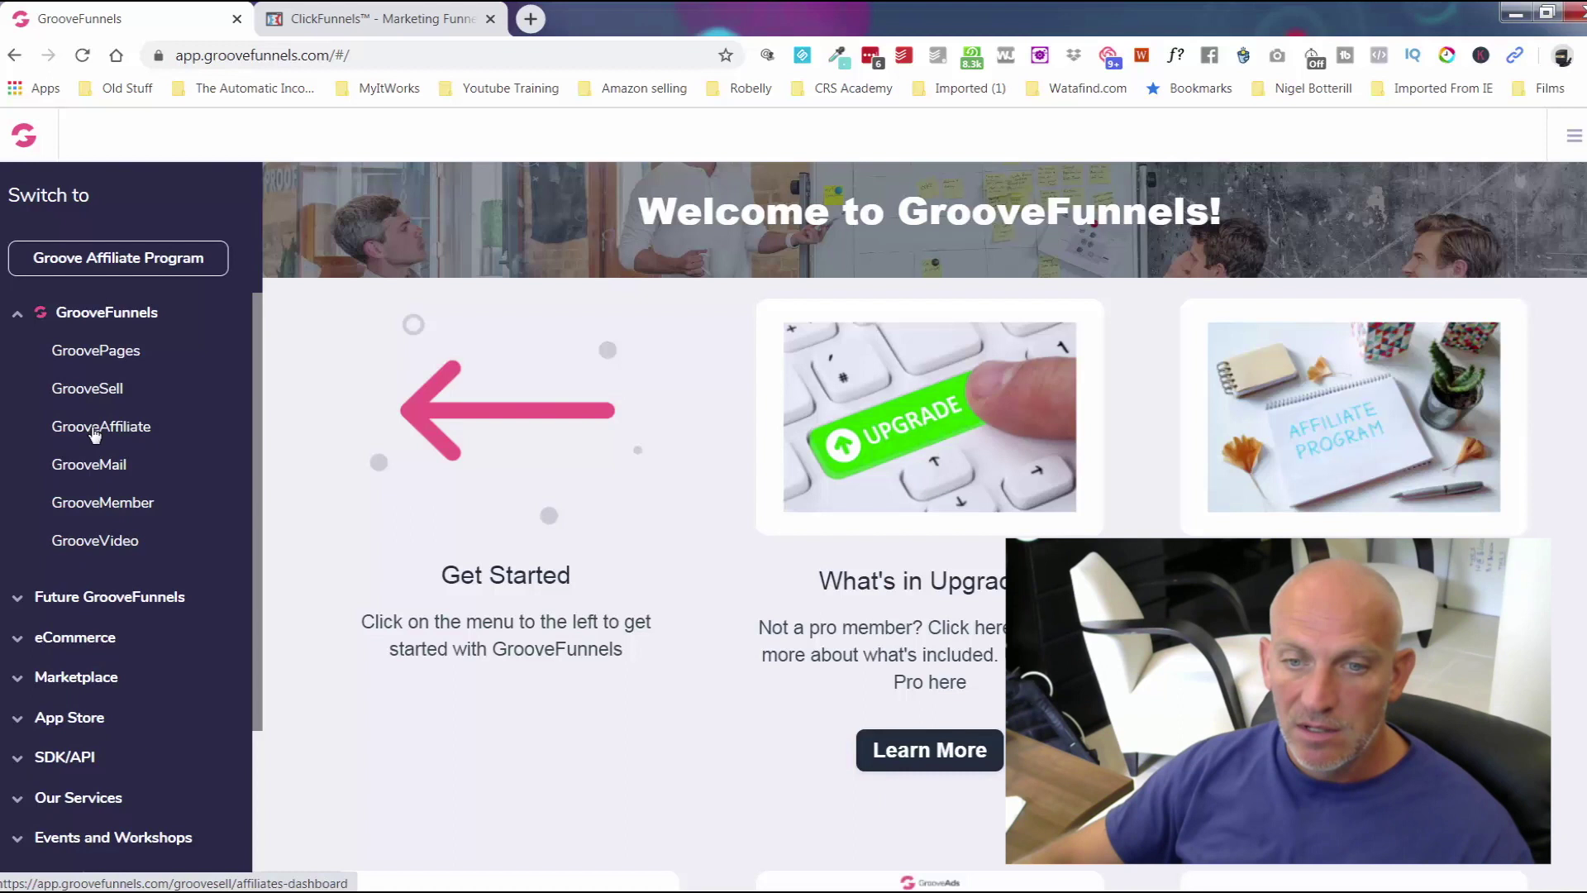
{"action": "left_click", "coordinate": [109, 352]}
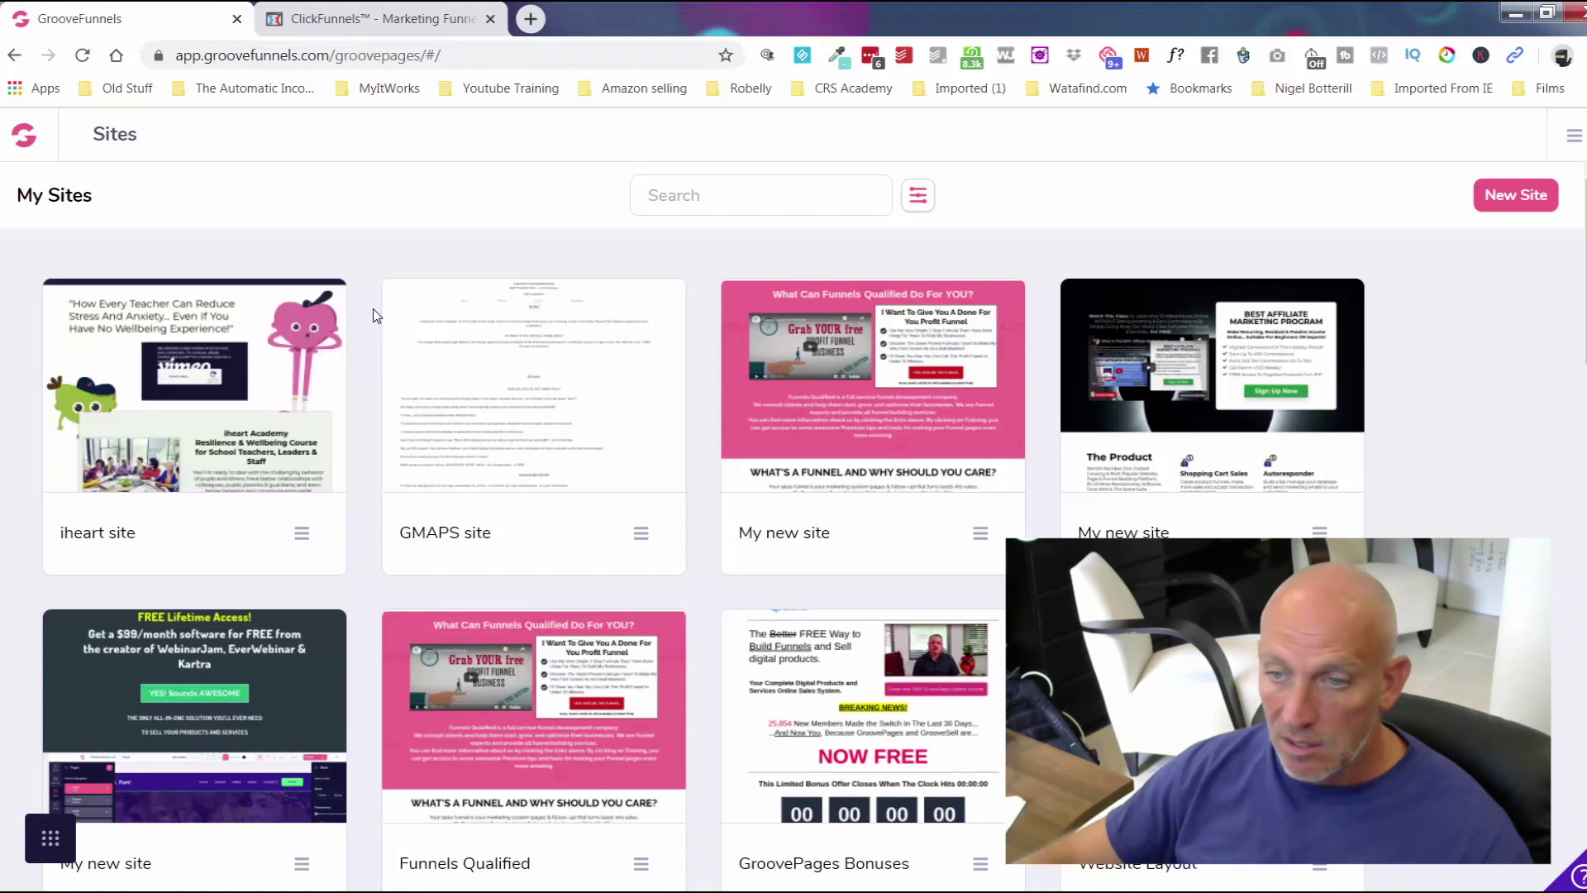
{"action": "scroll", "coordinate": [374, 312], "scroll_direction": "down", "scroll_amount": 10}
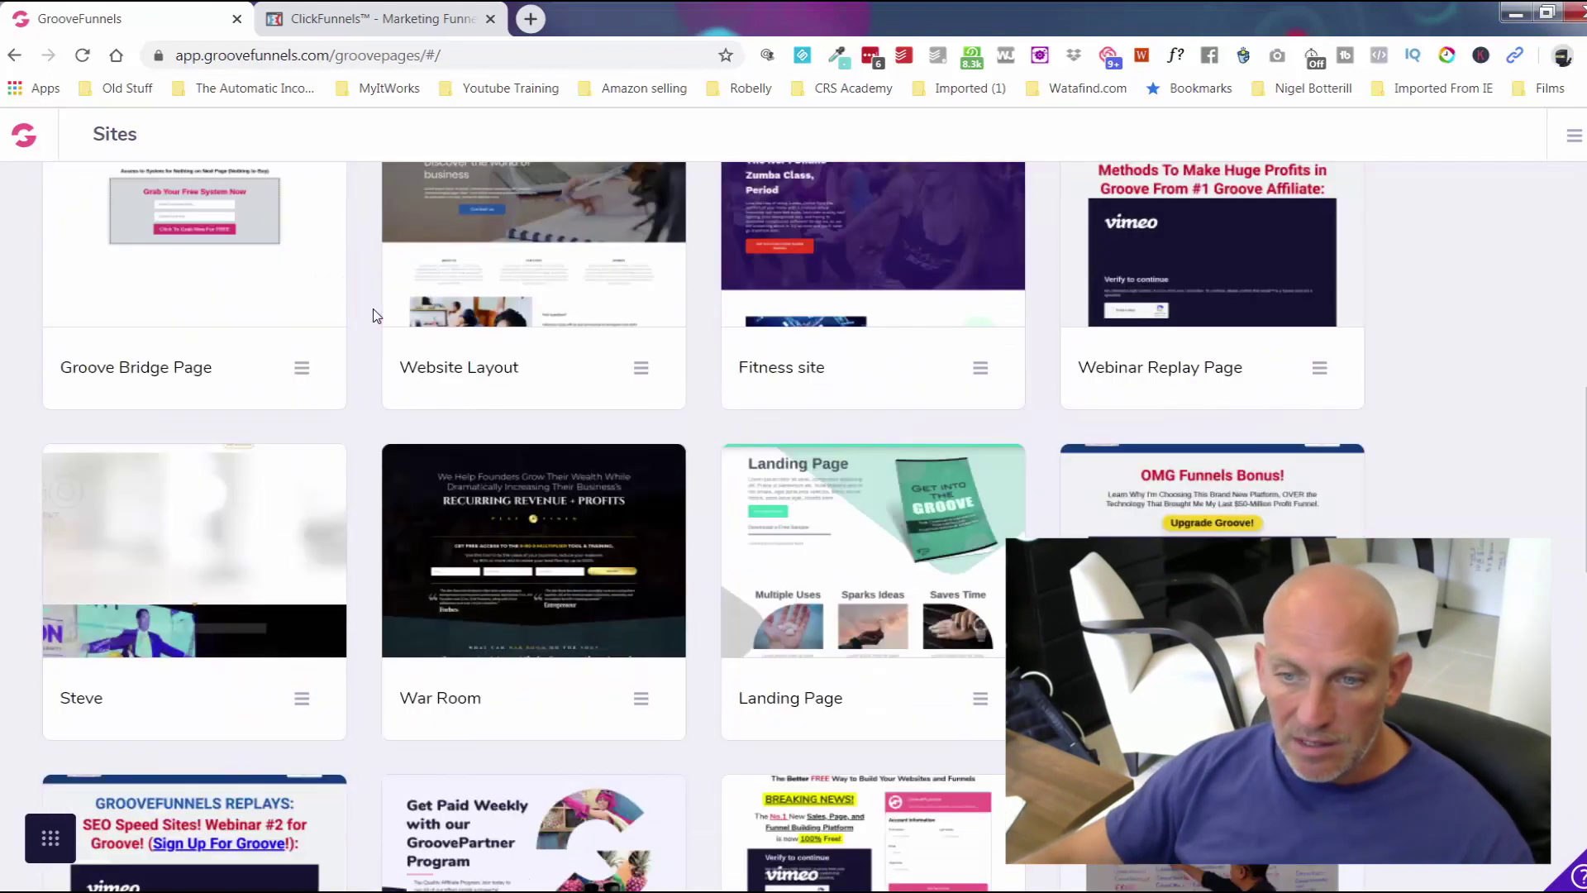
{"action": "scroll", "coordinate": [374, 314], "scroll_direction": "down", "scroll_amount": 8}
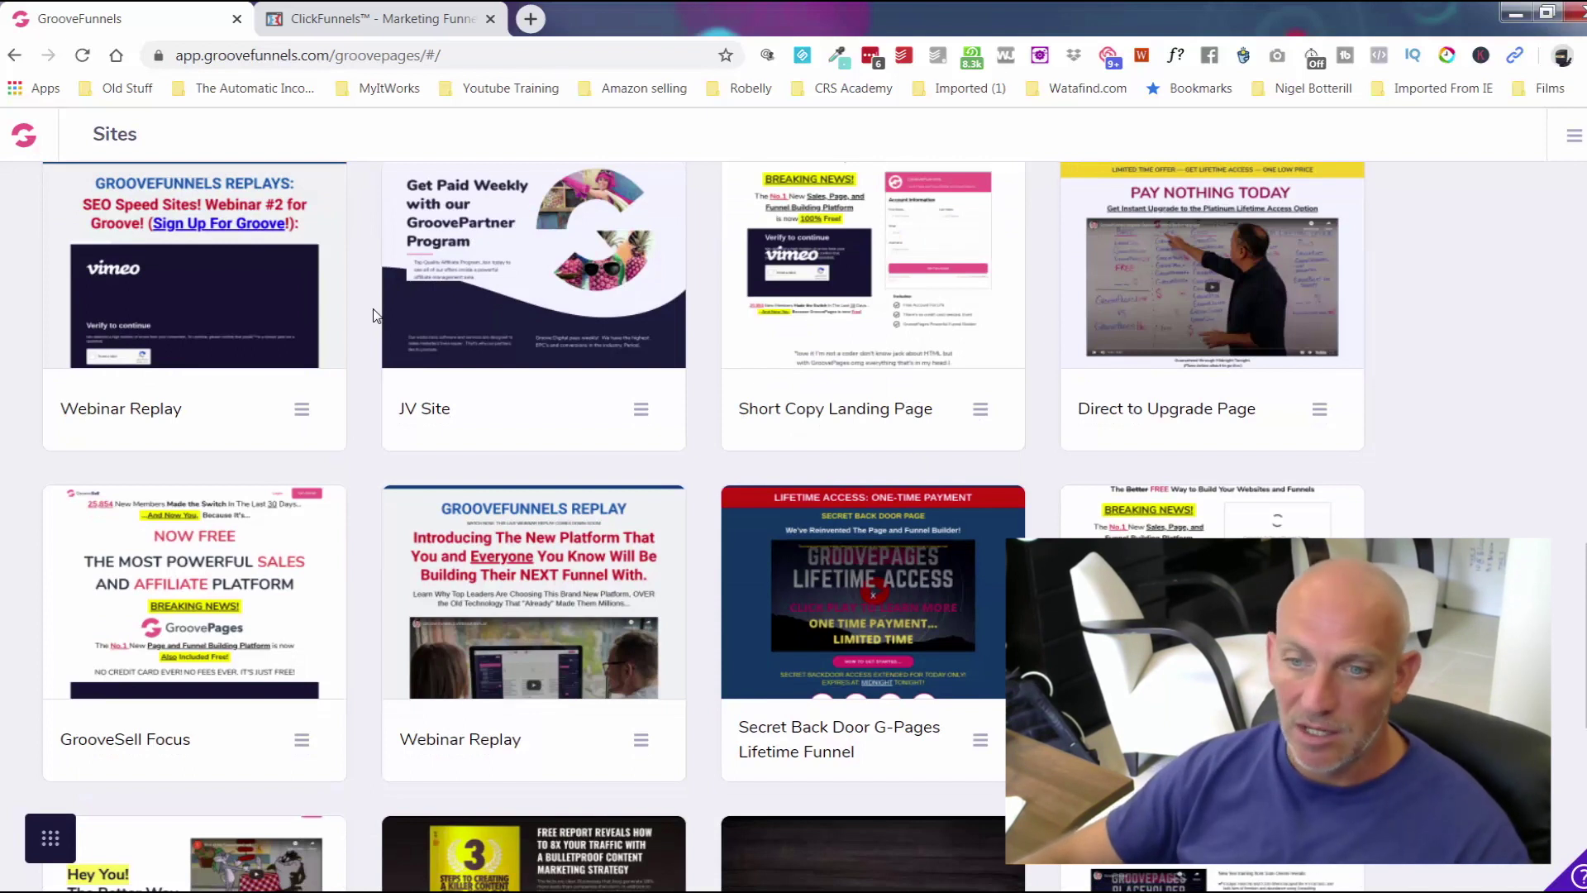
{"action": "scroll", "coordinate": [373, 314], "scroll_direction": "down", "scroll_amount": 7}
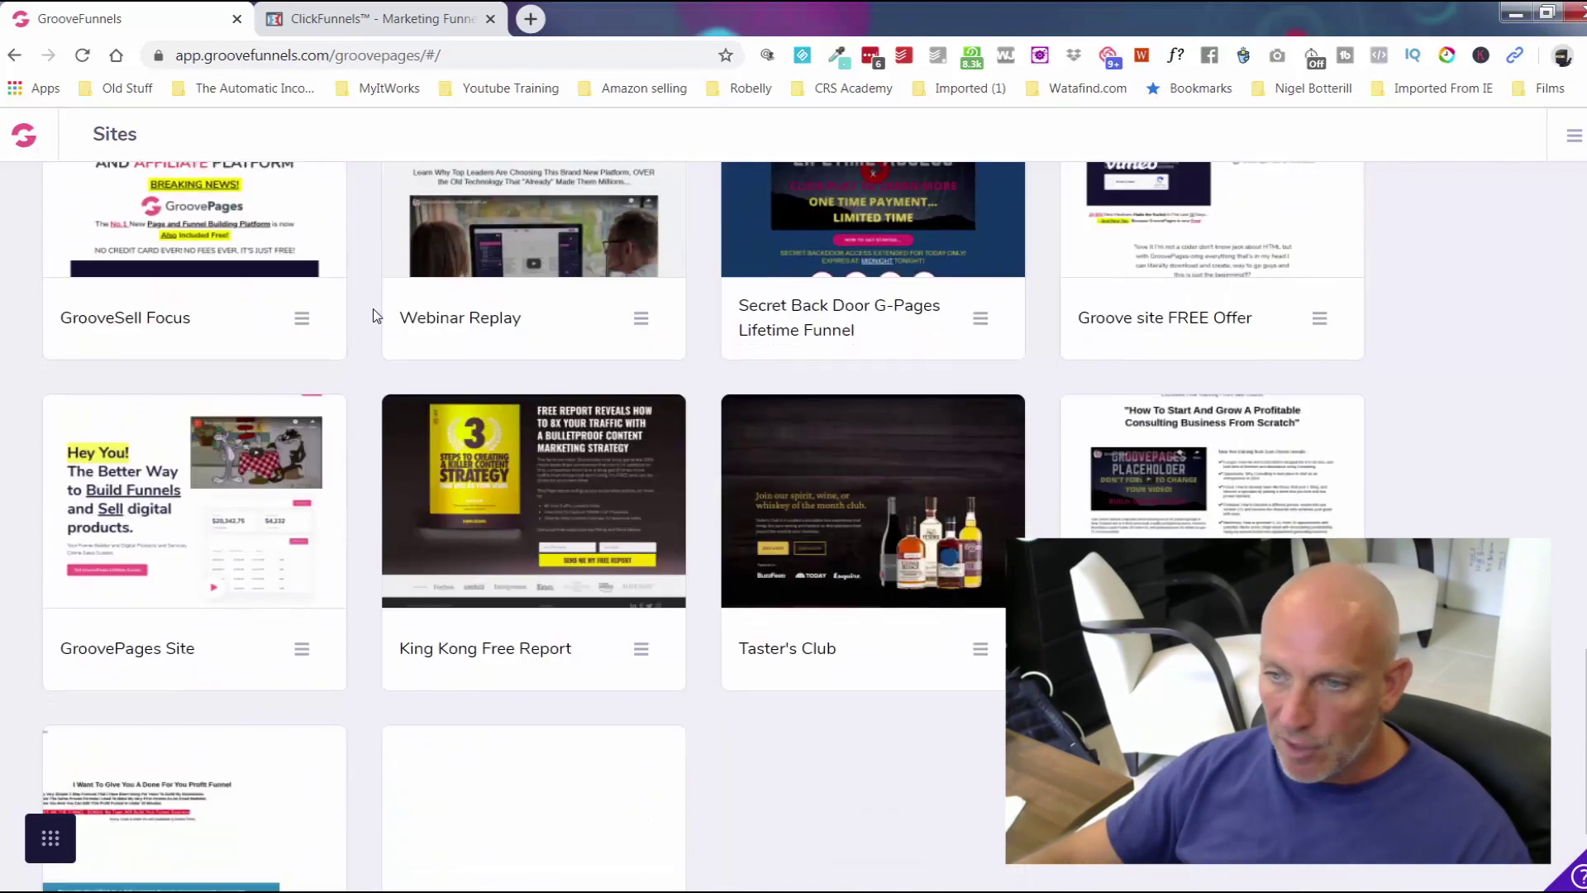
{"action": "scroll", "coordinate": [374, 314], "scroll_direction": "up", "scroll_amount": 10}
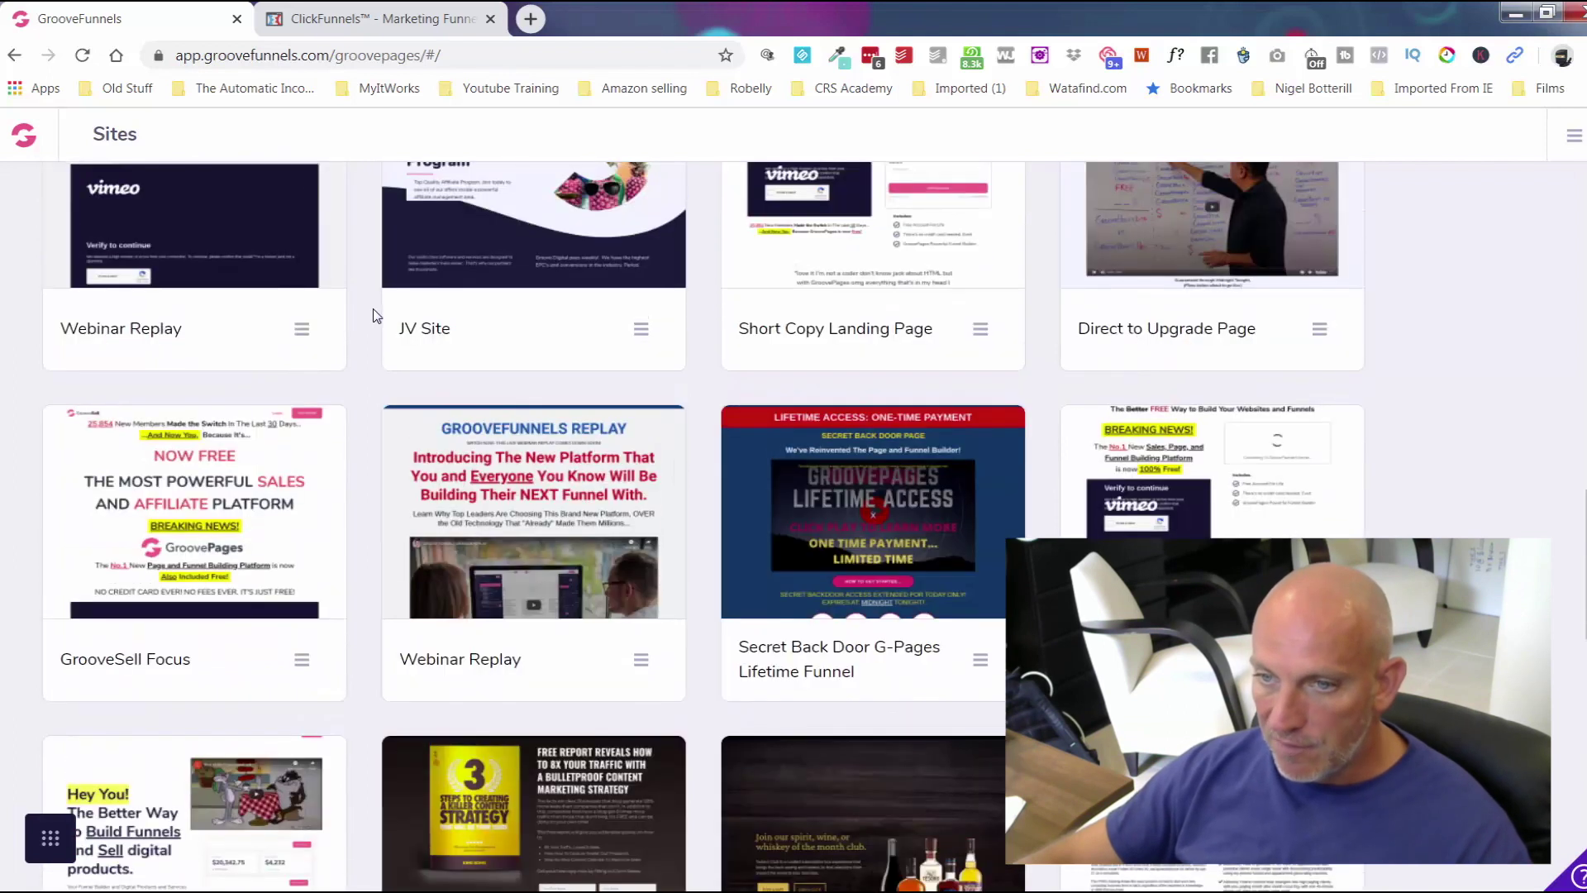
{"action": "scroll", "coordinate": [374, 314], "scroll_direction": "up", "scroll_amount": 10}
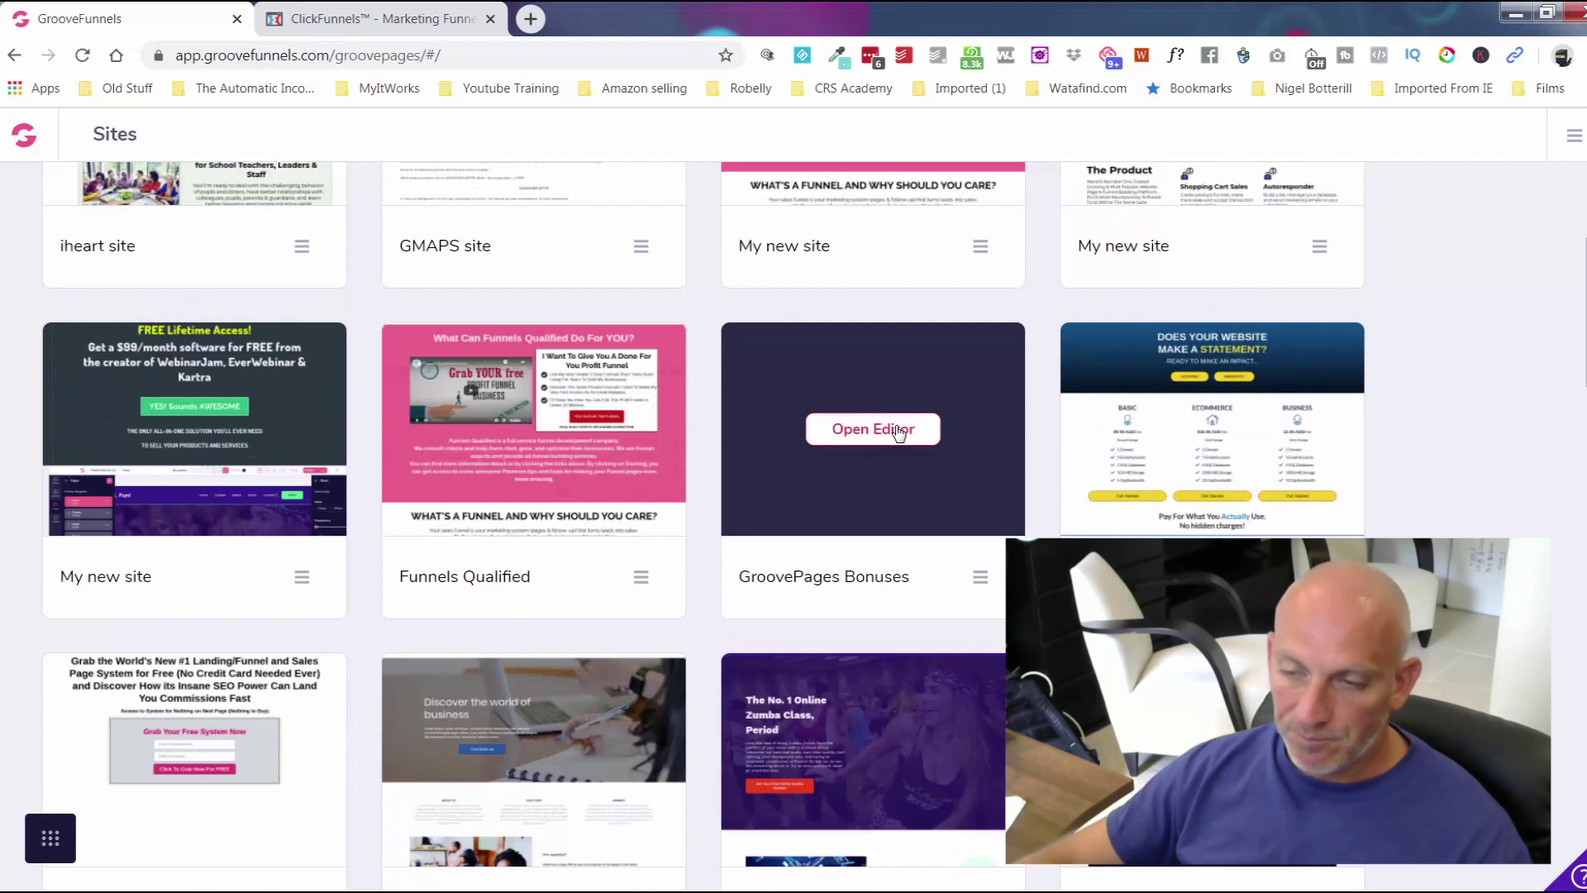
Step: Open the GroovePages Bonuses site in the editor and scroll through its bonus and upgrade sections
{"action": "left_click", "coordinate": [899, 431]}
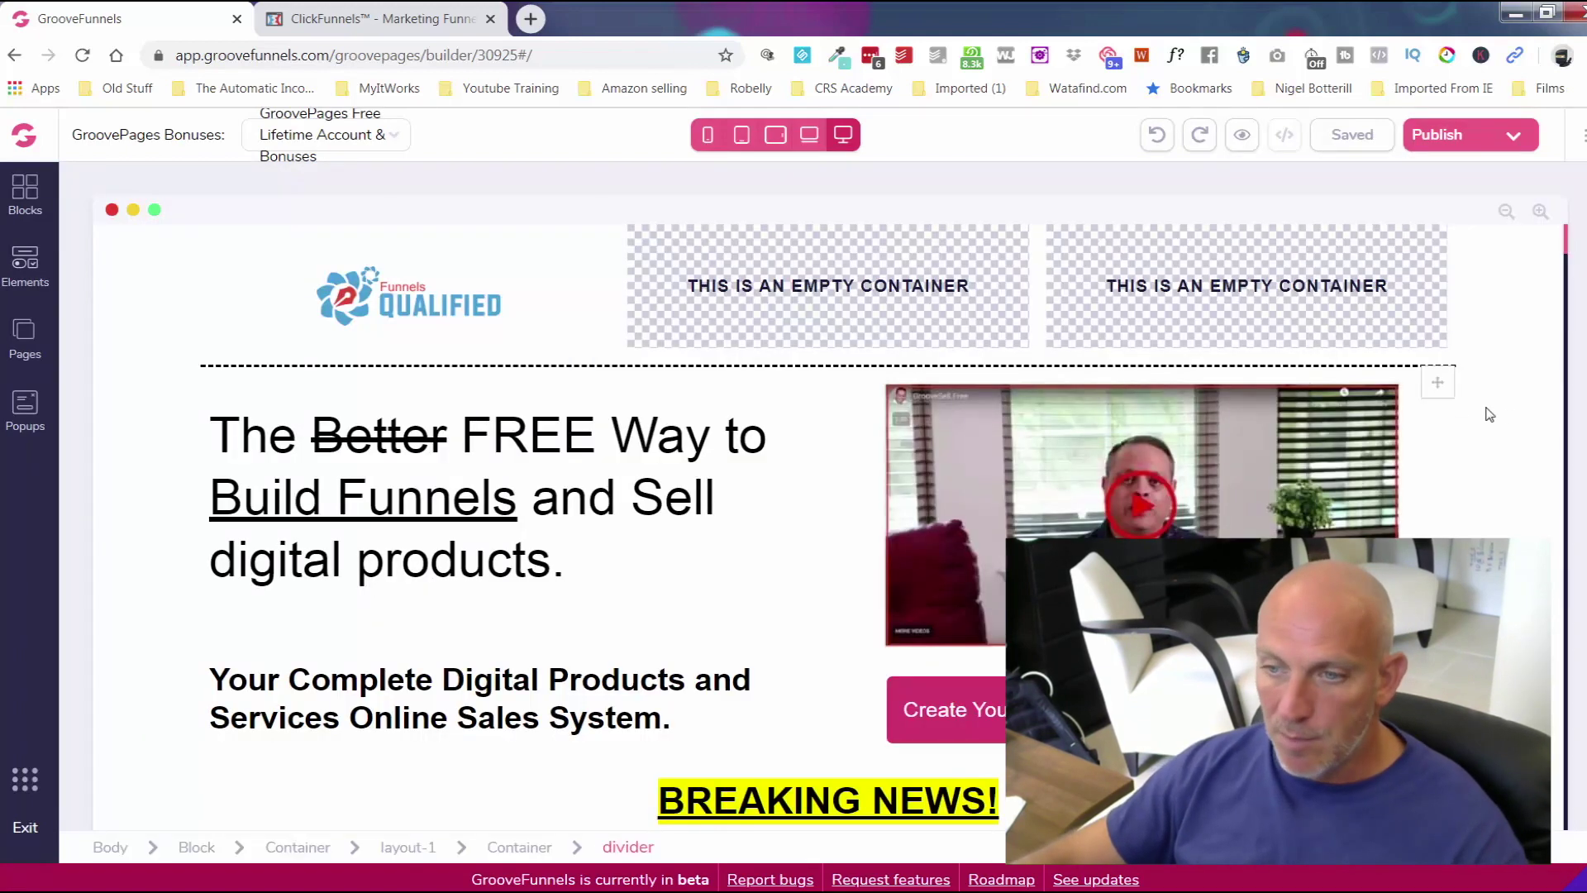
{"action": "scroll", "coordinate": [1511, 422], "scroll_direction": "down", "scroll_amount": 3}
{"action": "scroll", "coordinate": [1510, 422], "scroll_direction": "down", "scroll_amount": 12}
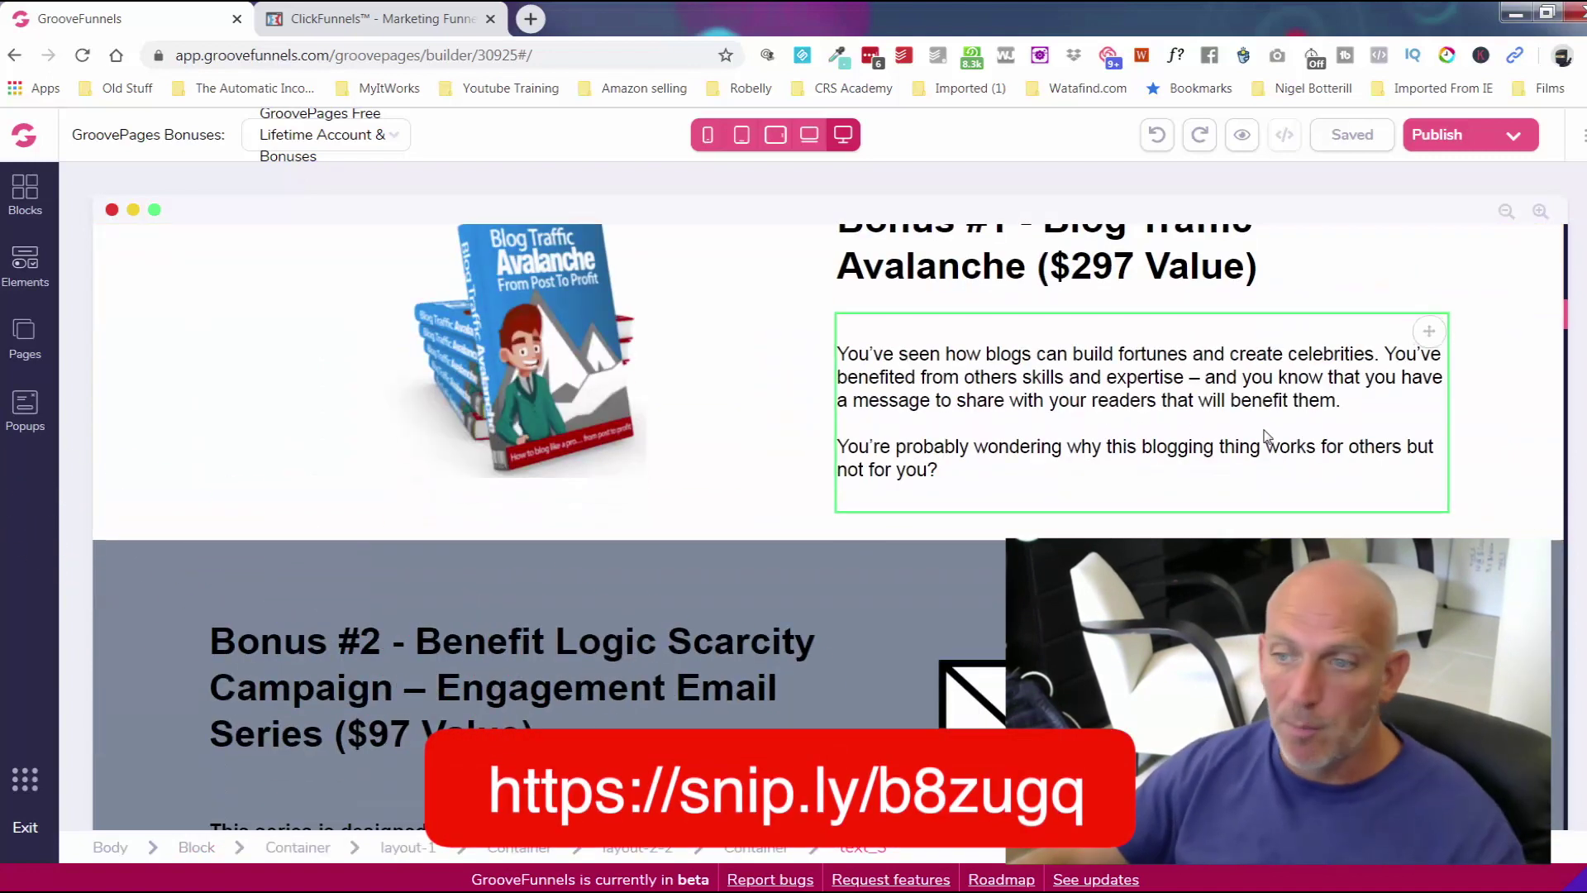
{"action": "scroll", "coordinate": [1265, 436], "scroll_direction": "down", "scroll_amount": 12}
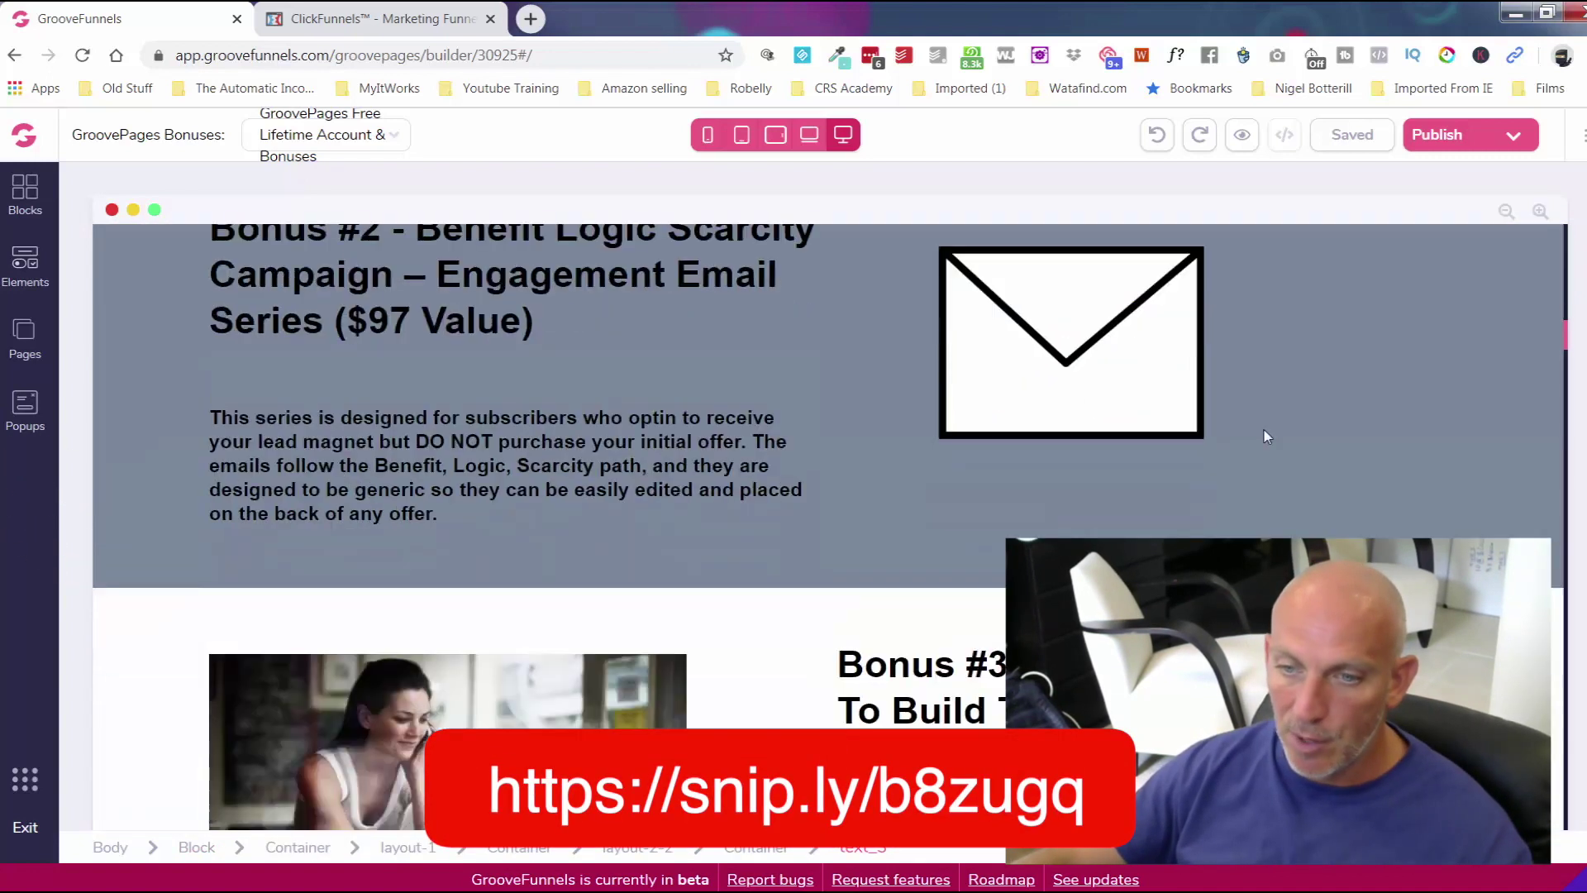
{"action": "scroll", "coordinate": [1267, 435], "scroll_direction": "down", "scroll_amount": 12}
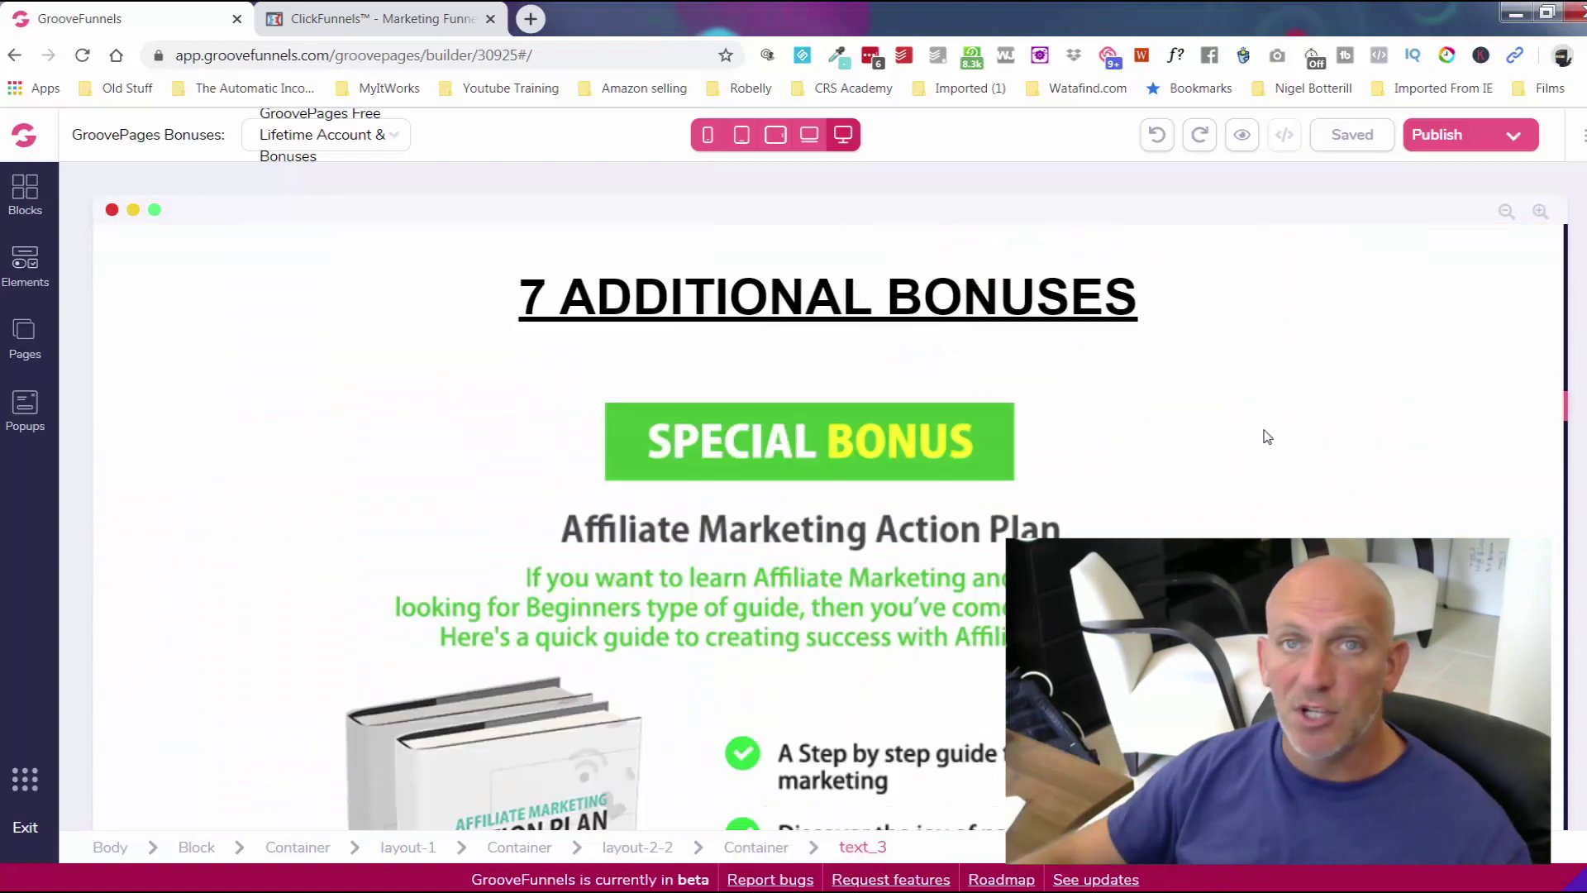
{"action": "scroll", "coordinate": [1268, 436], "scroll_direction": "down", "scroll_amount": 12}
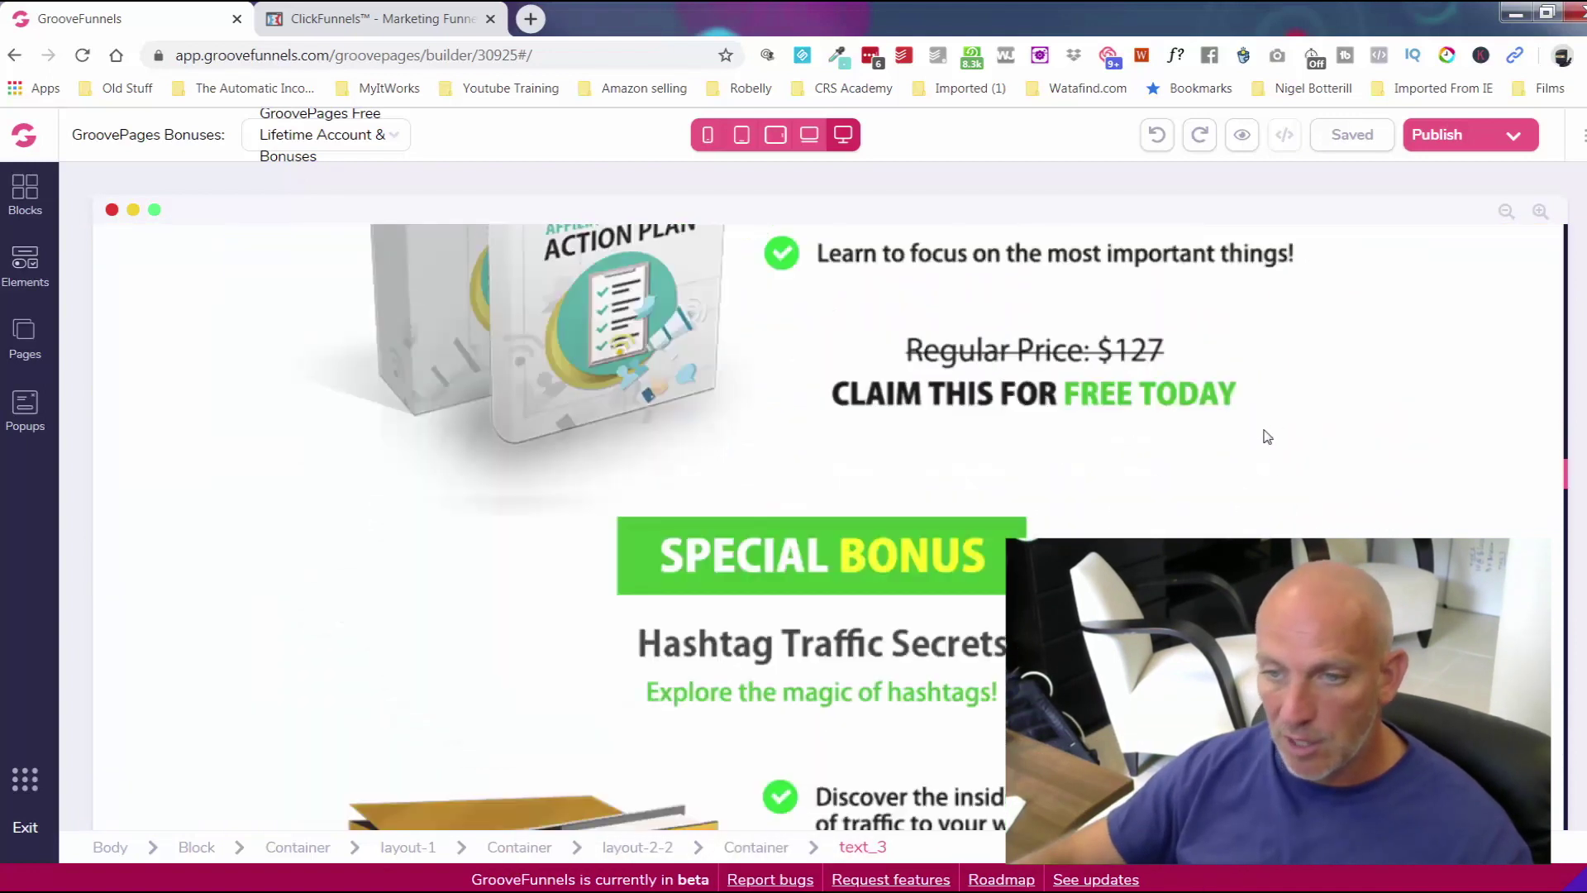
{"action": "scroll", "coordinate": [1267, 436], "scroll_direction": "down", "scroll_amount": 12}
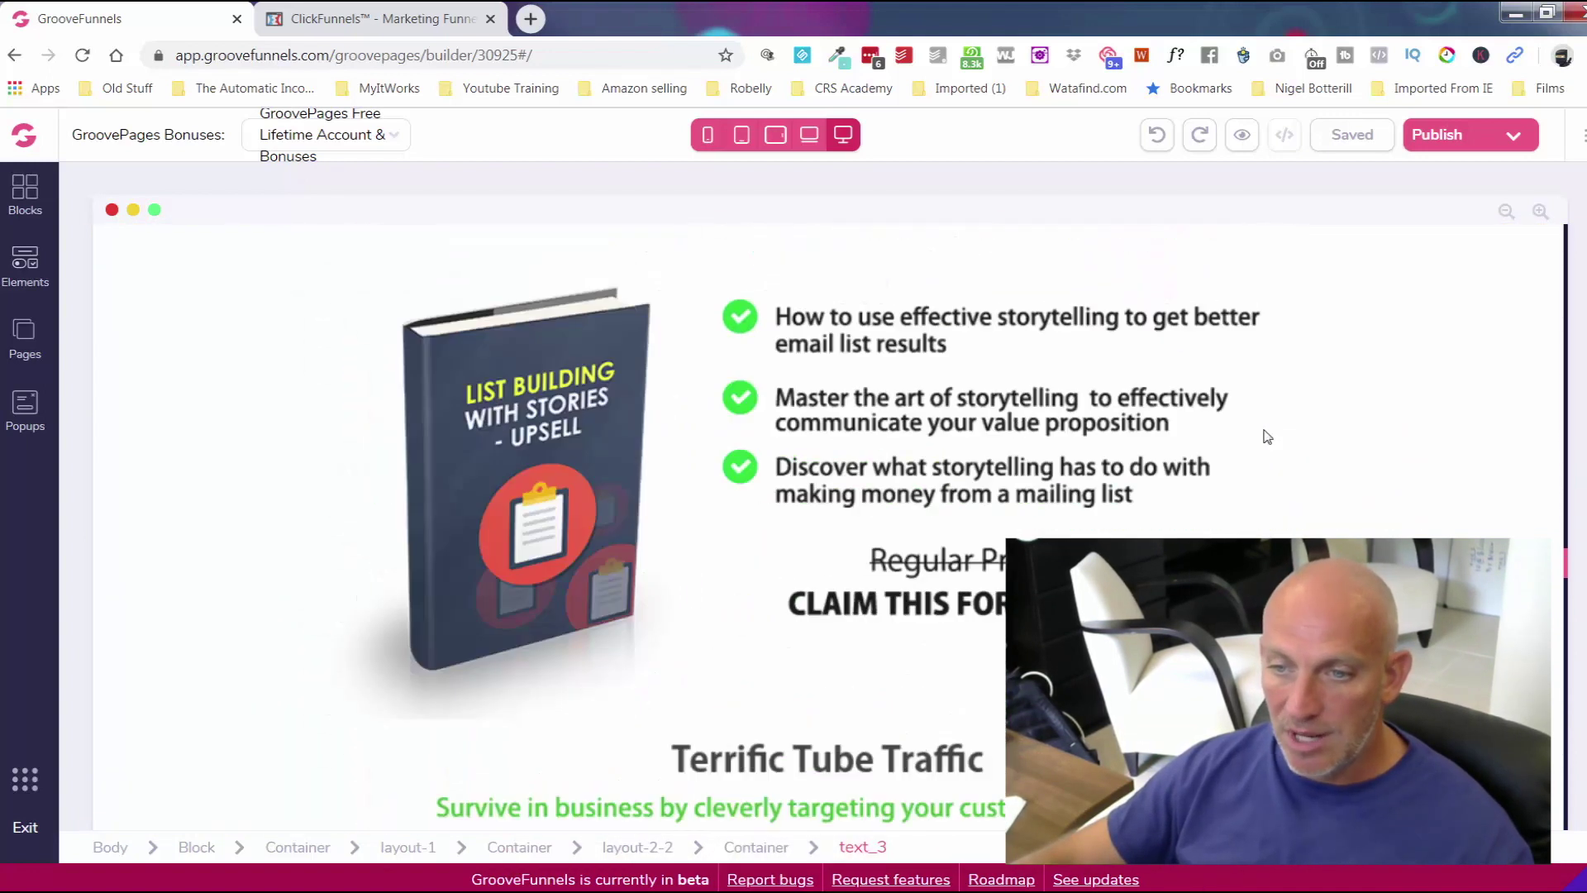
{"action": "scroll", "coordinate": [1268, 436], "scroll_direction": "up", "scroll_amount": 4}
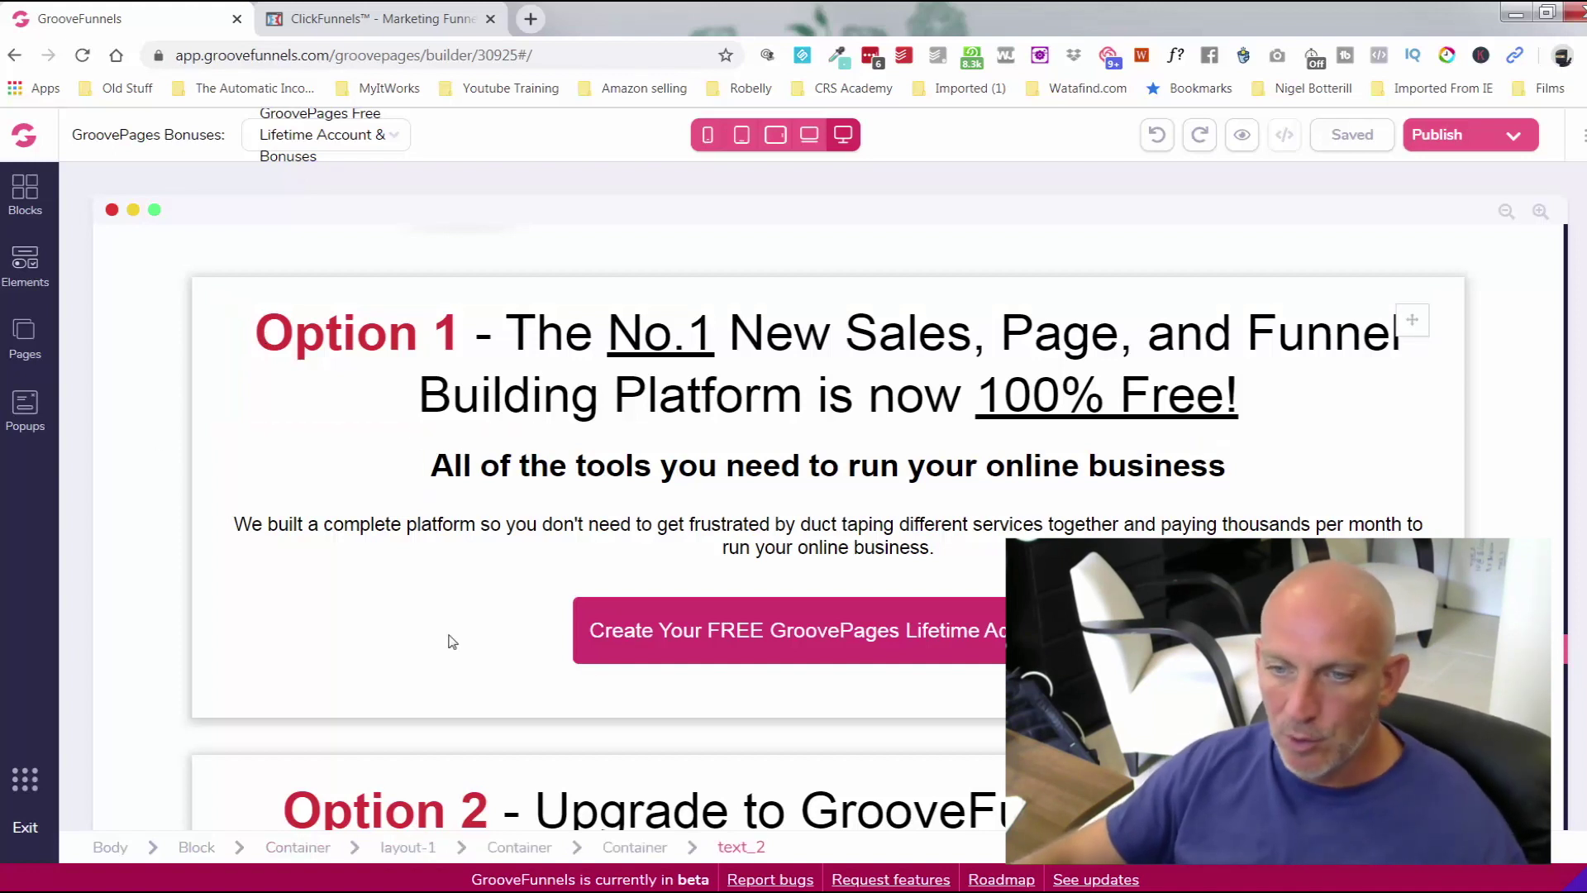
{"action": "scroll", "coordinate": [475, 425], "scroll_direction": "down", "scroll_amount": 5}
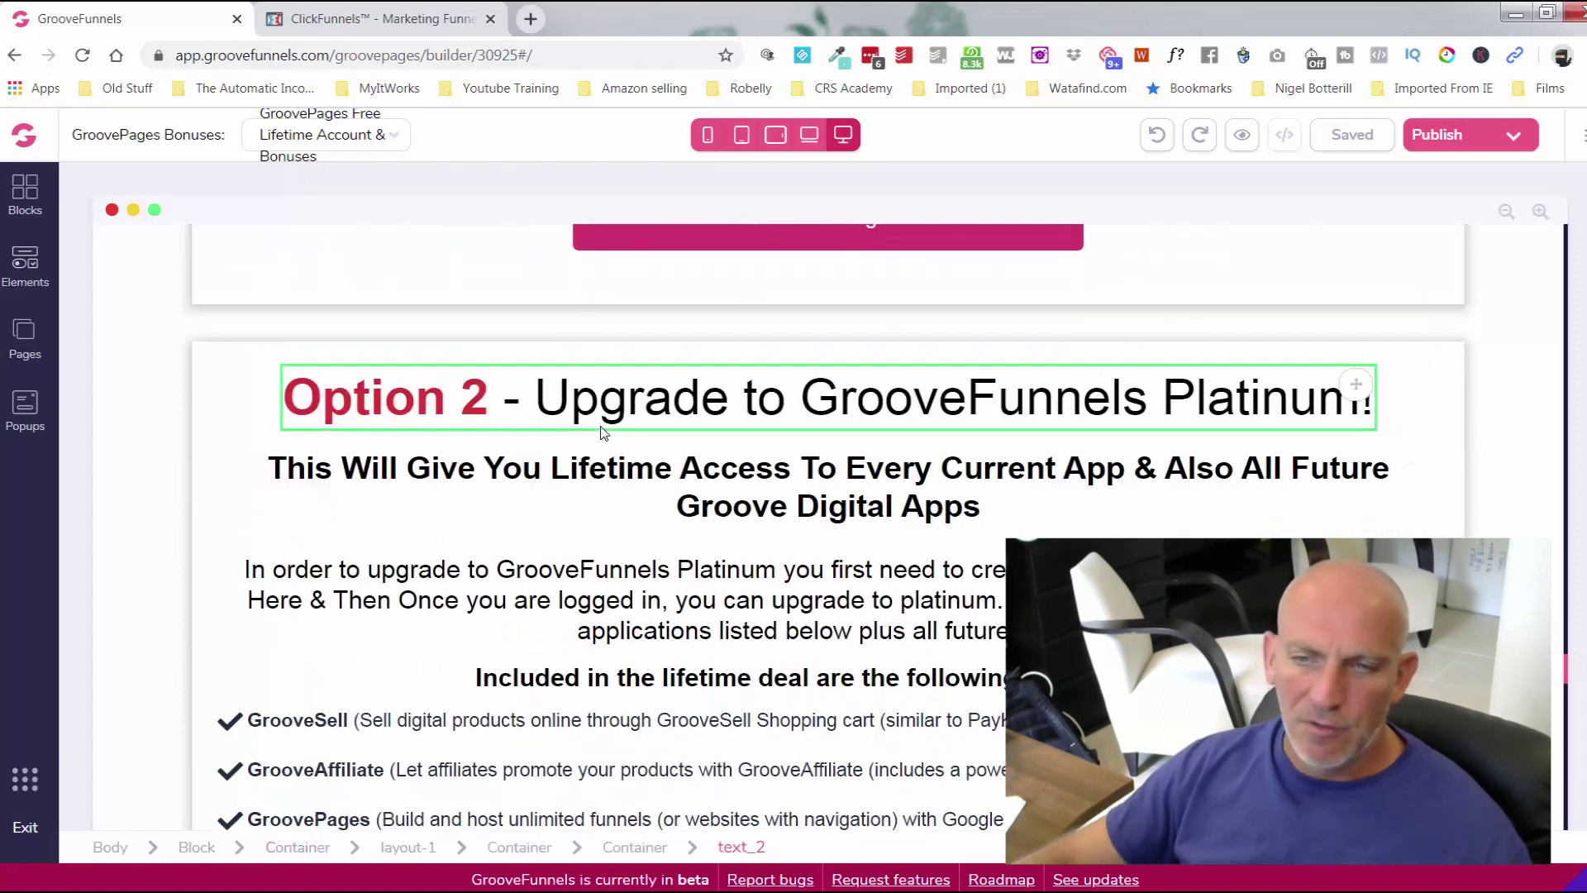
{"action": "scroll", "coordinate": [603, 432], "scroll_direction": "down", "scroll_amount": 10}
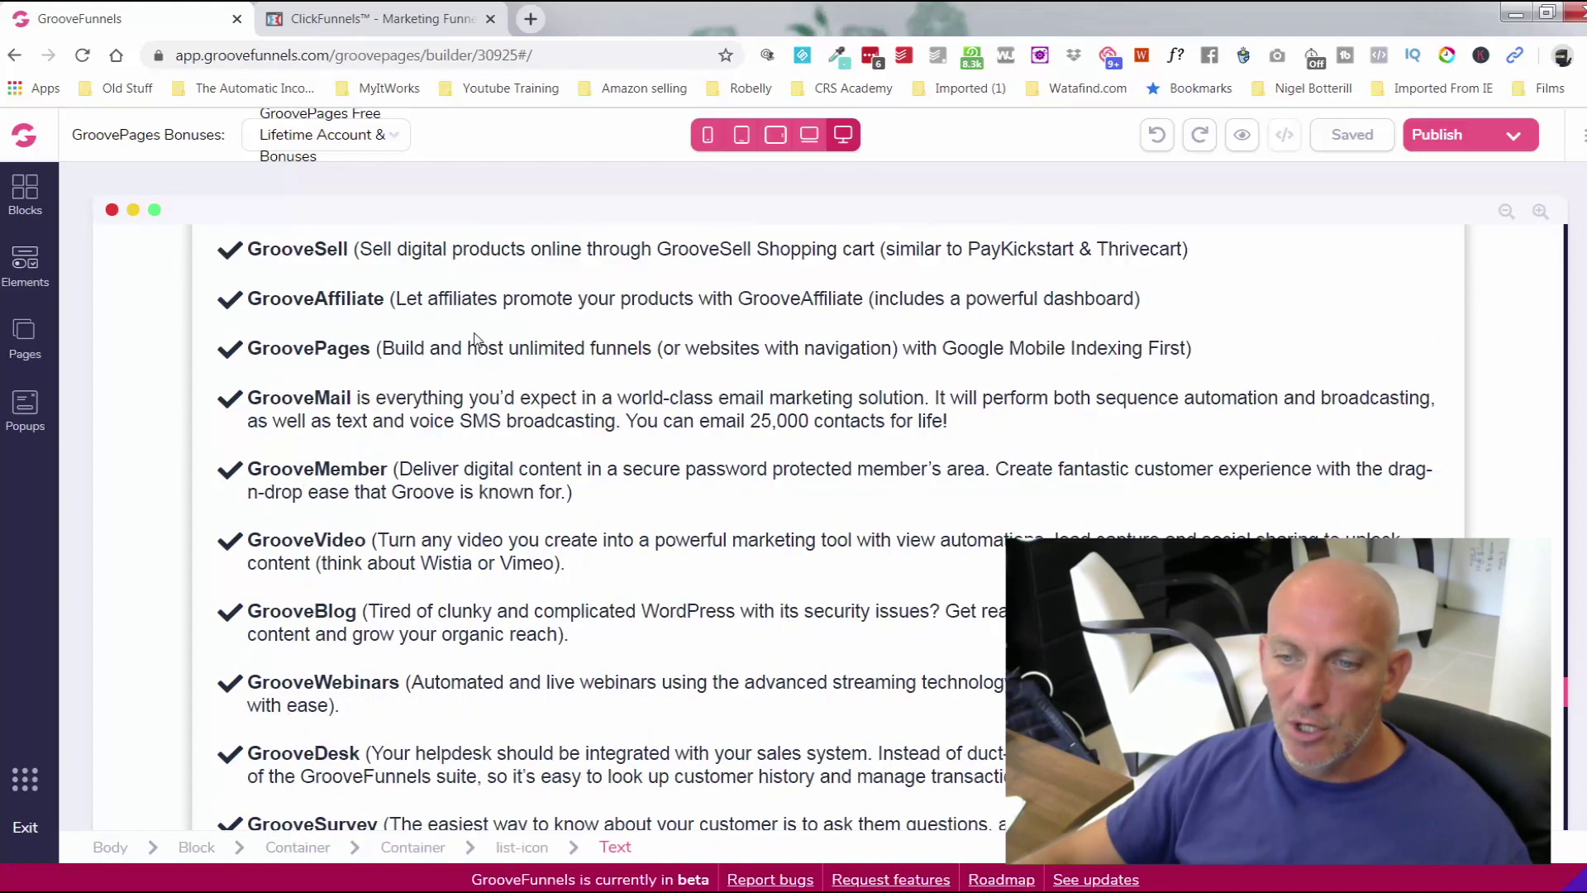
{"action": "scroll", "coordinate": [474, 330], "scroll_direction": "down", "scroll_amount": 2}
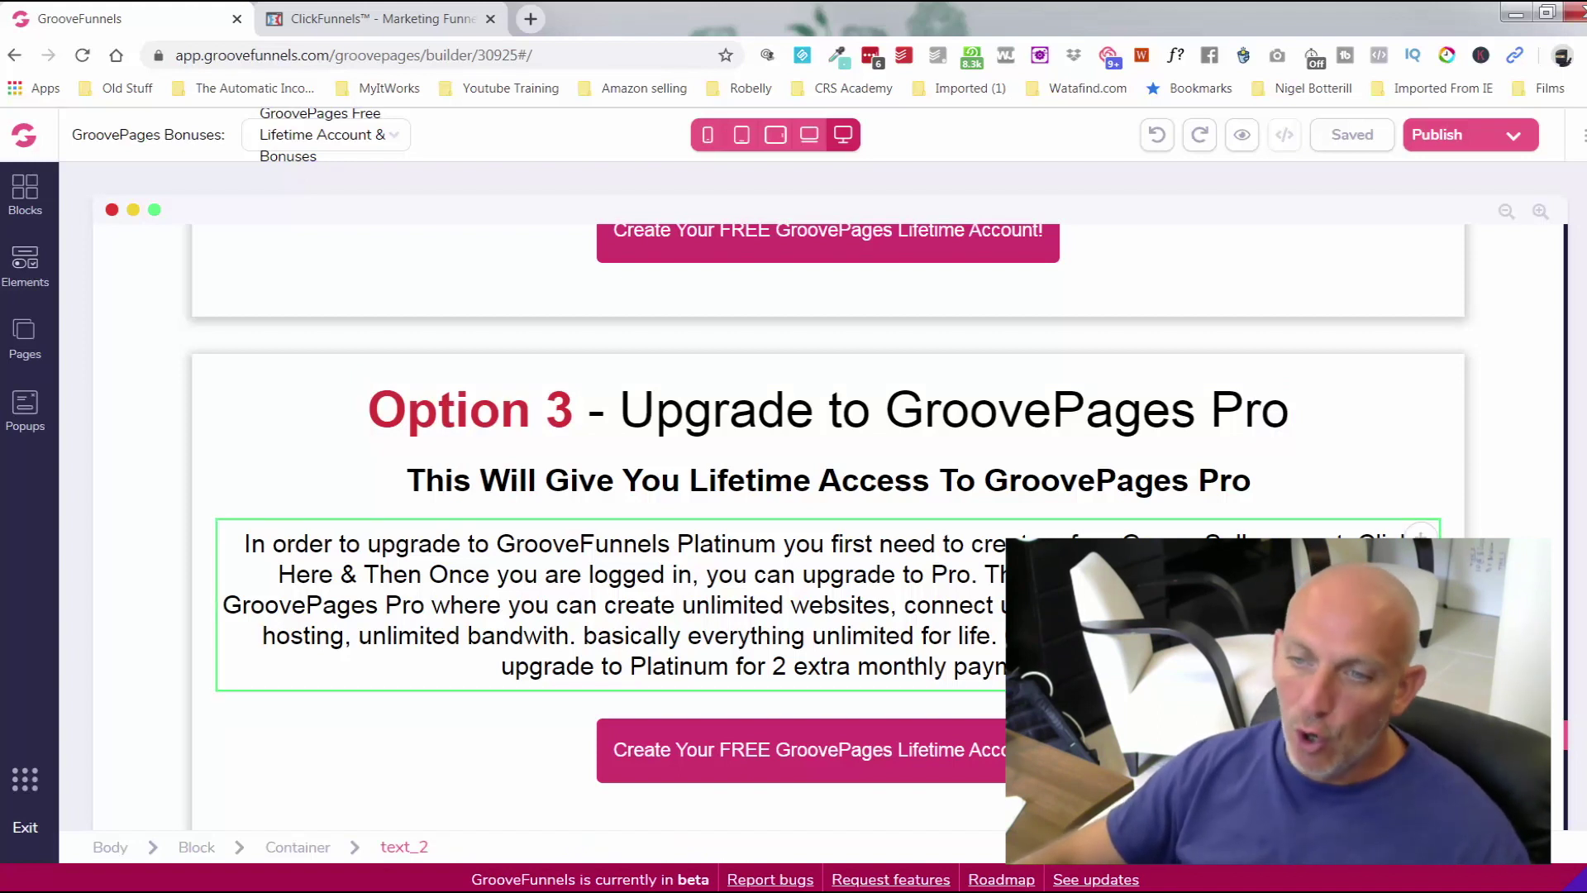
{"action": "scroll", "coordinate": [1019, 537], "scroll_direction": "up", "scroll_amount": 15}
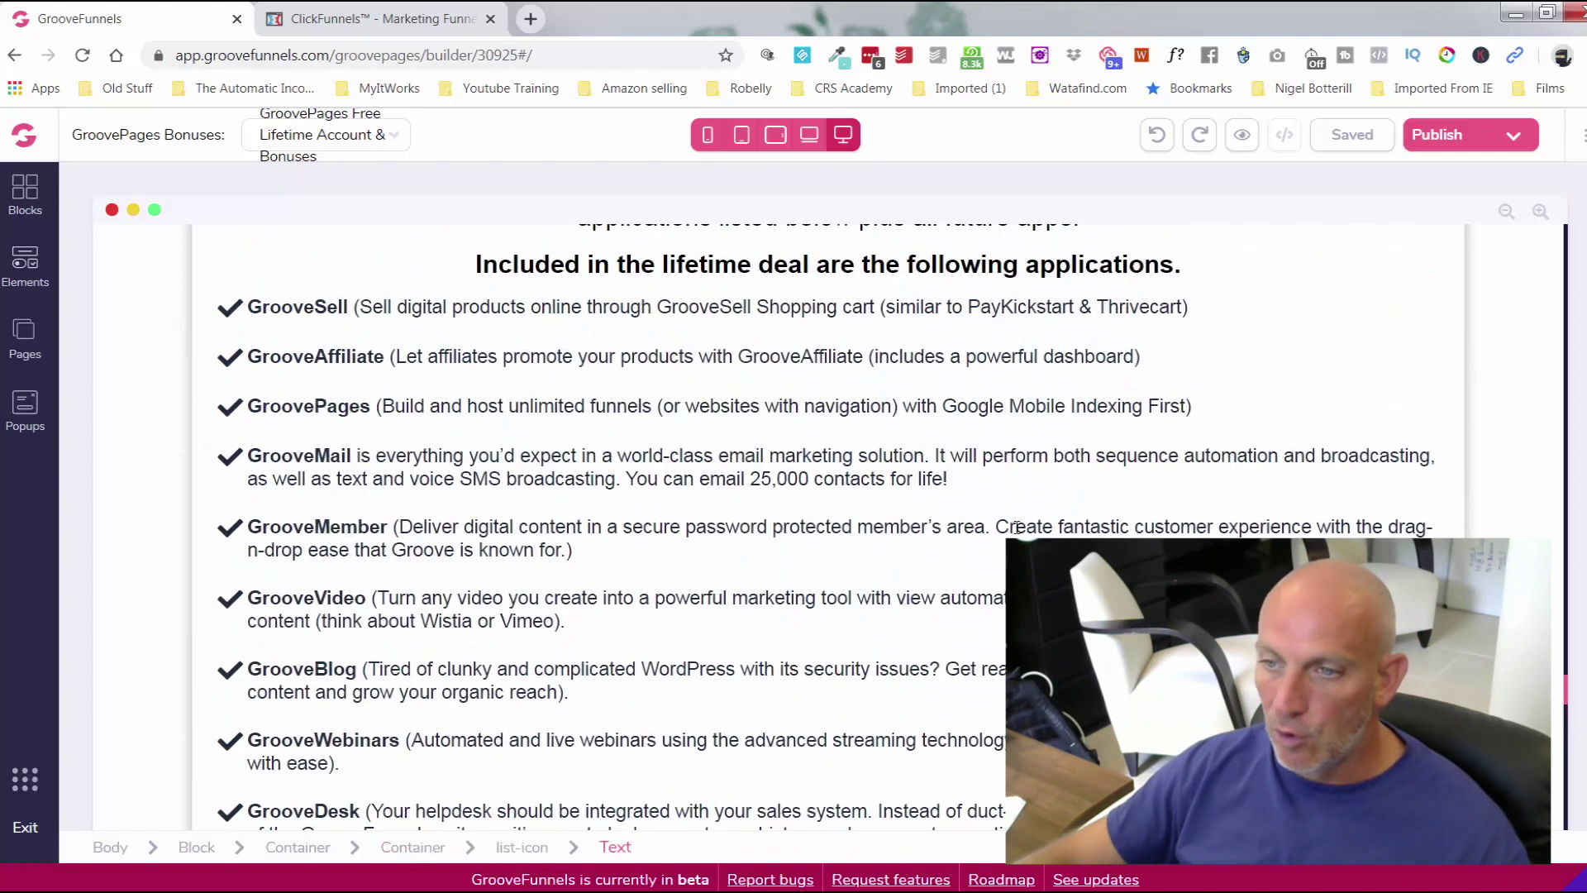
{"action": "scroll", "coordinate": [1011, 493], "scroll_direction": "up", "scroll_amount": 1}
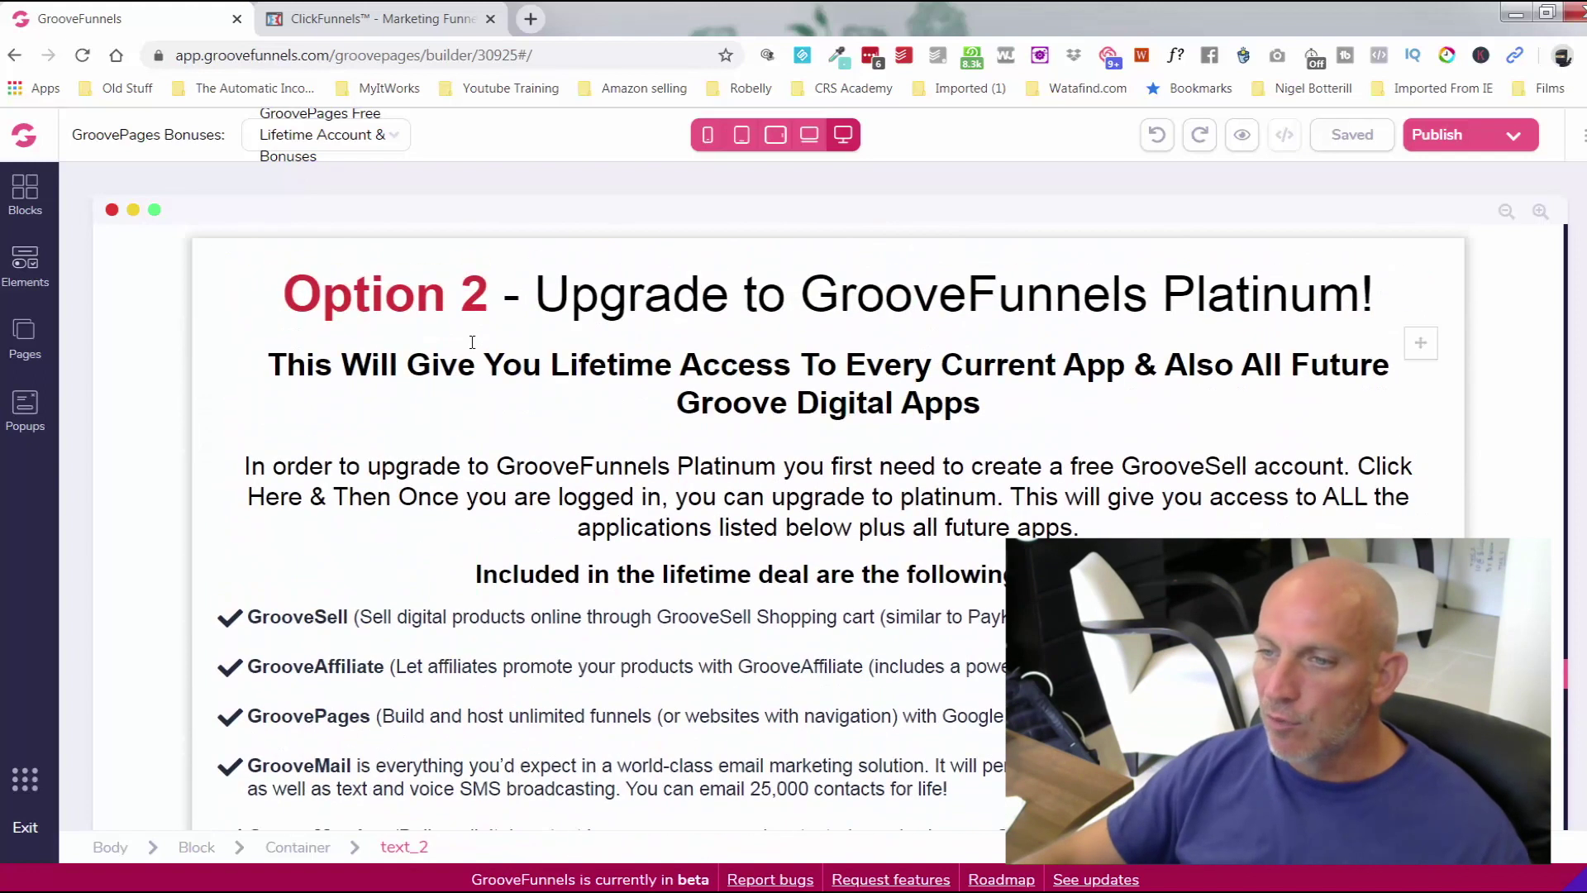
{"action": "left_click", "coordinate": [1252, 295]}
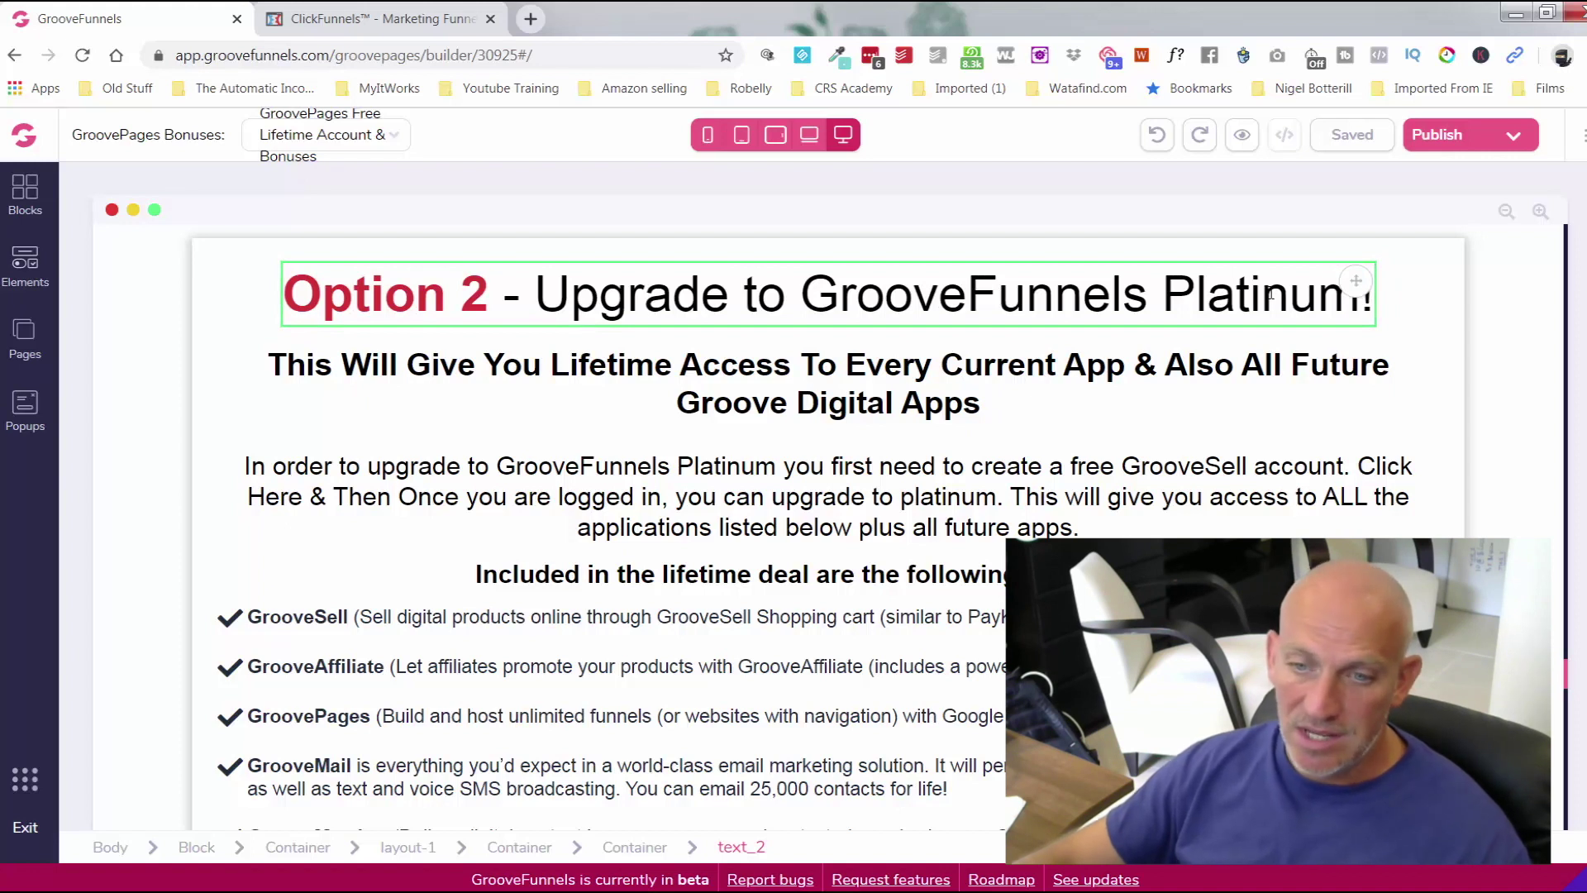
{"action": "scroll", "coordinate": [496, 429], "scroll_direction": "down", "scroll_amount": 2}
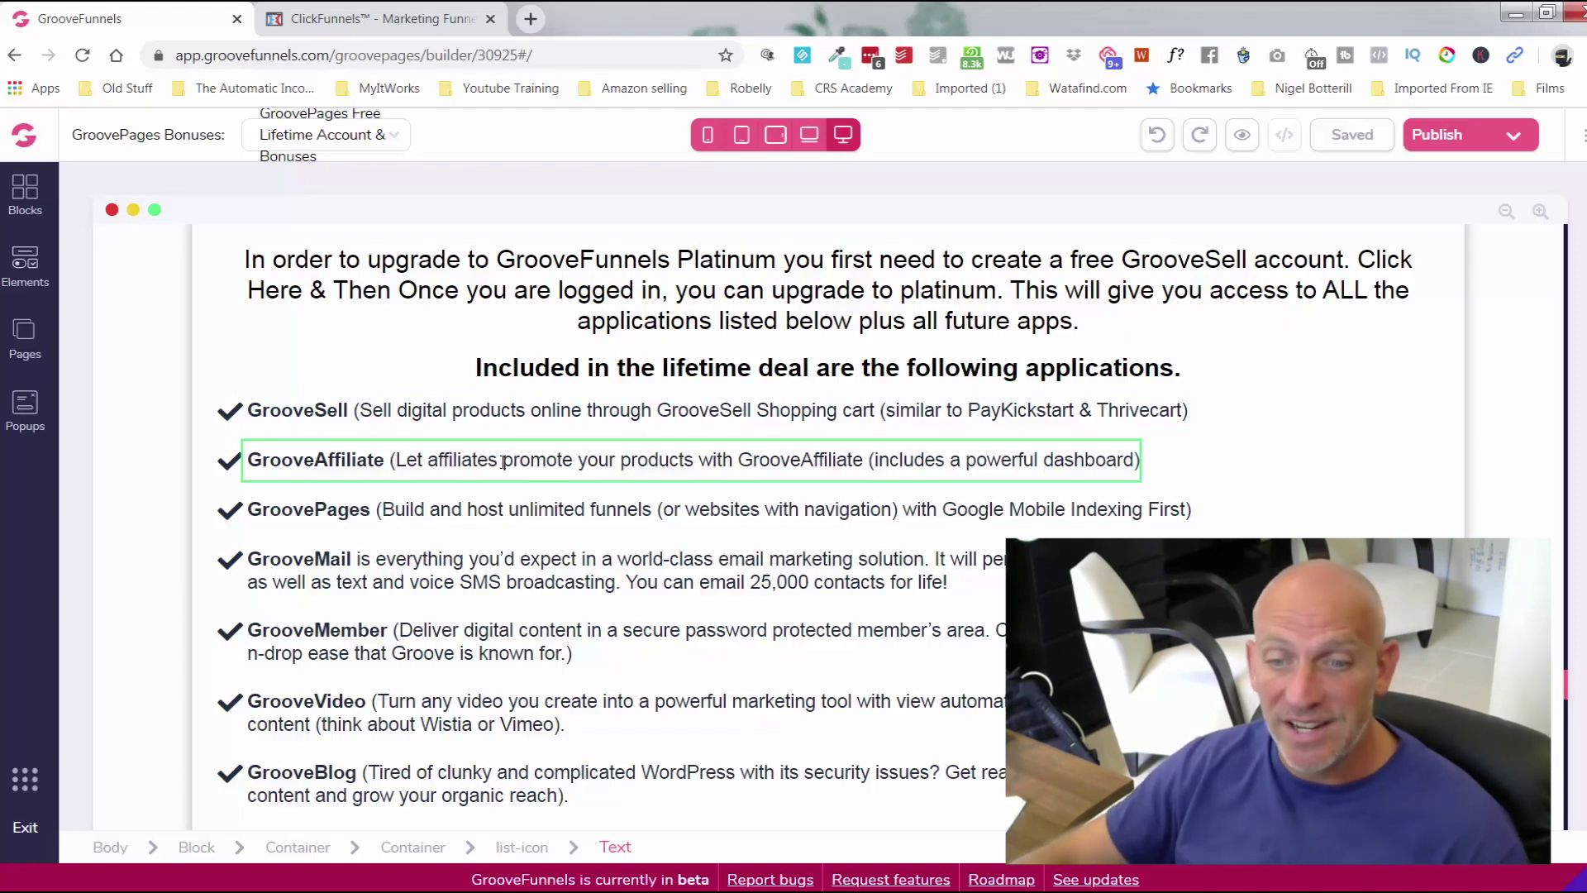
{"action": "scroll", "coordinate": [503, 462], "scroll_direction": "down", "scroll_amount": 1}
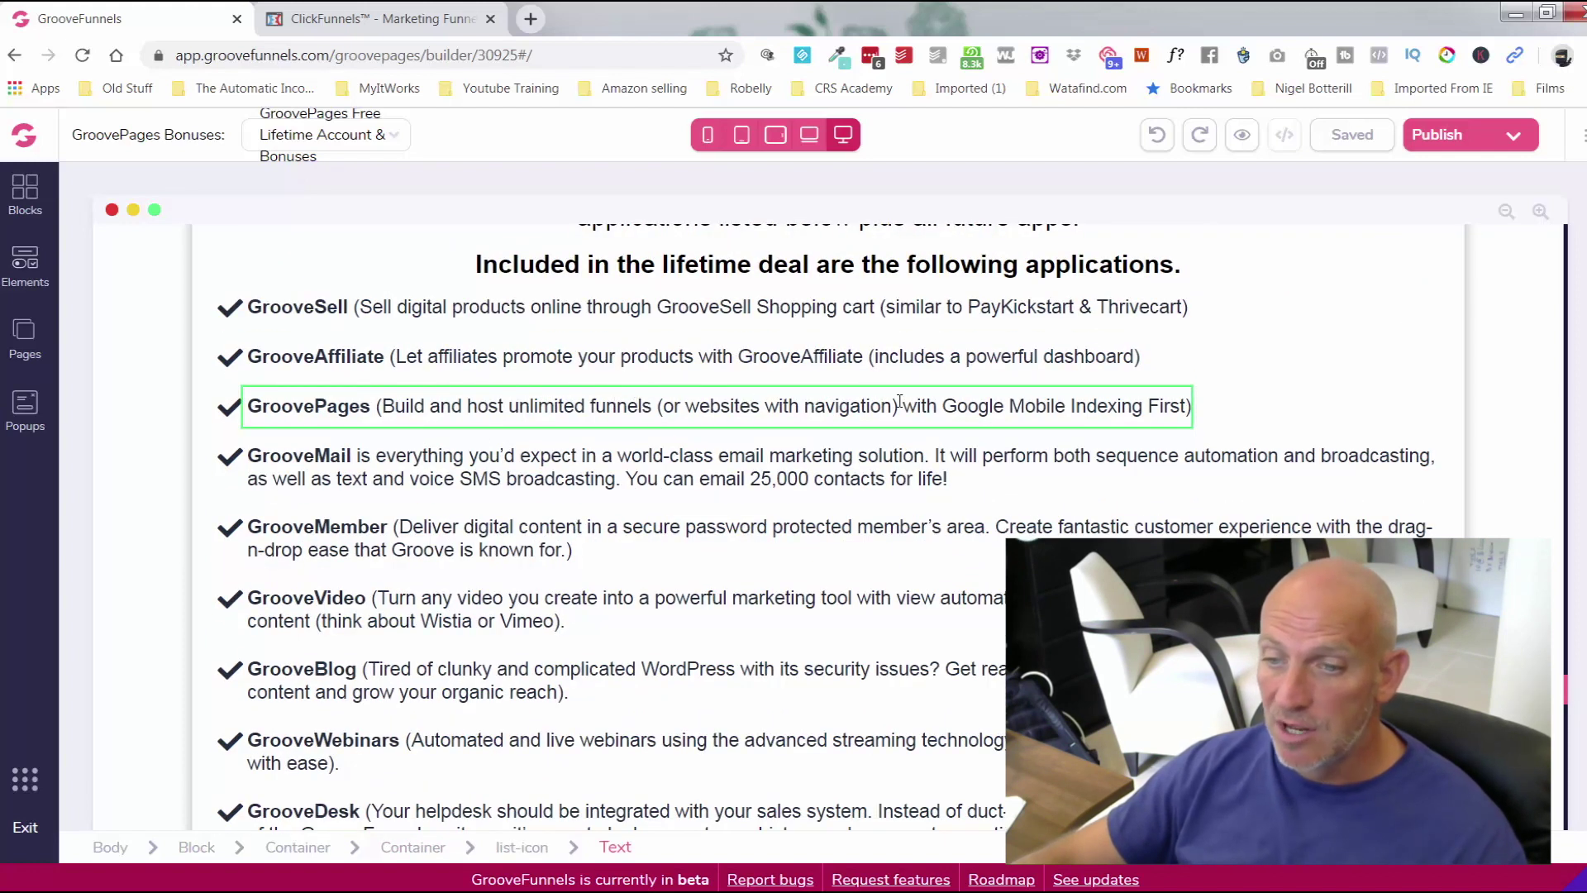
{"action": "scroll", "coordinate": [890, 435], "scroll_direction": "down", "scroll_amount": 2}
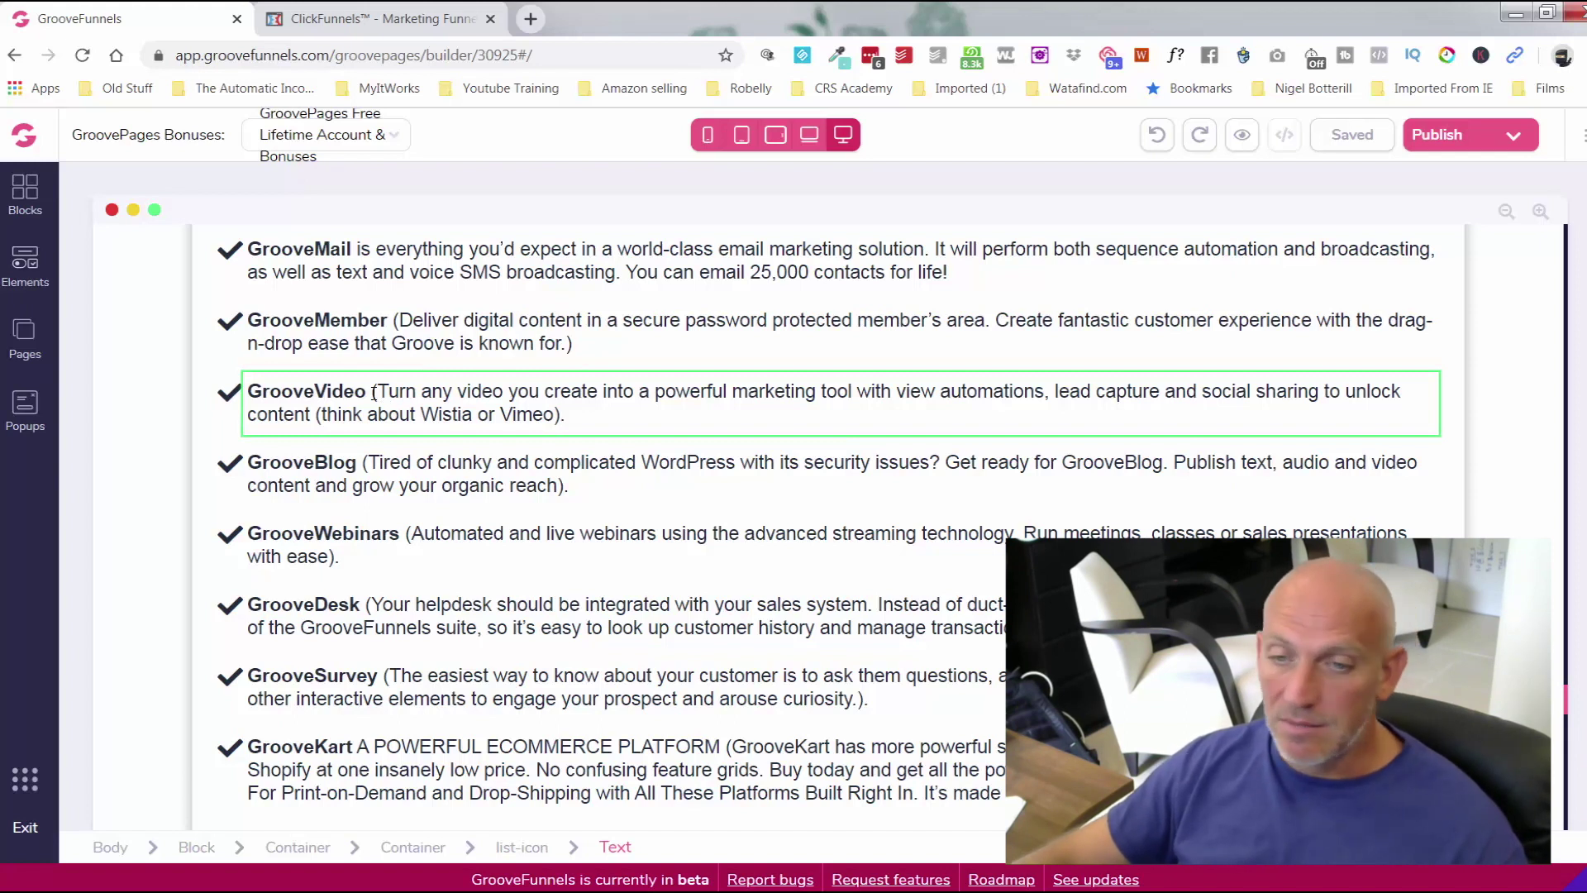
{"action": "scroll", "coordinate": [374, 393], "scroll_direction": "down", "scroll_amount": 3}
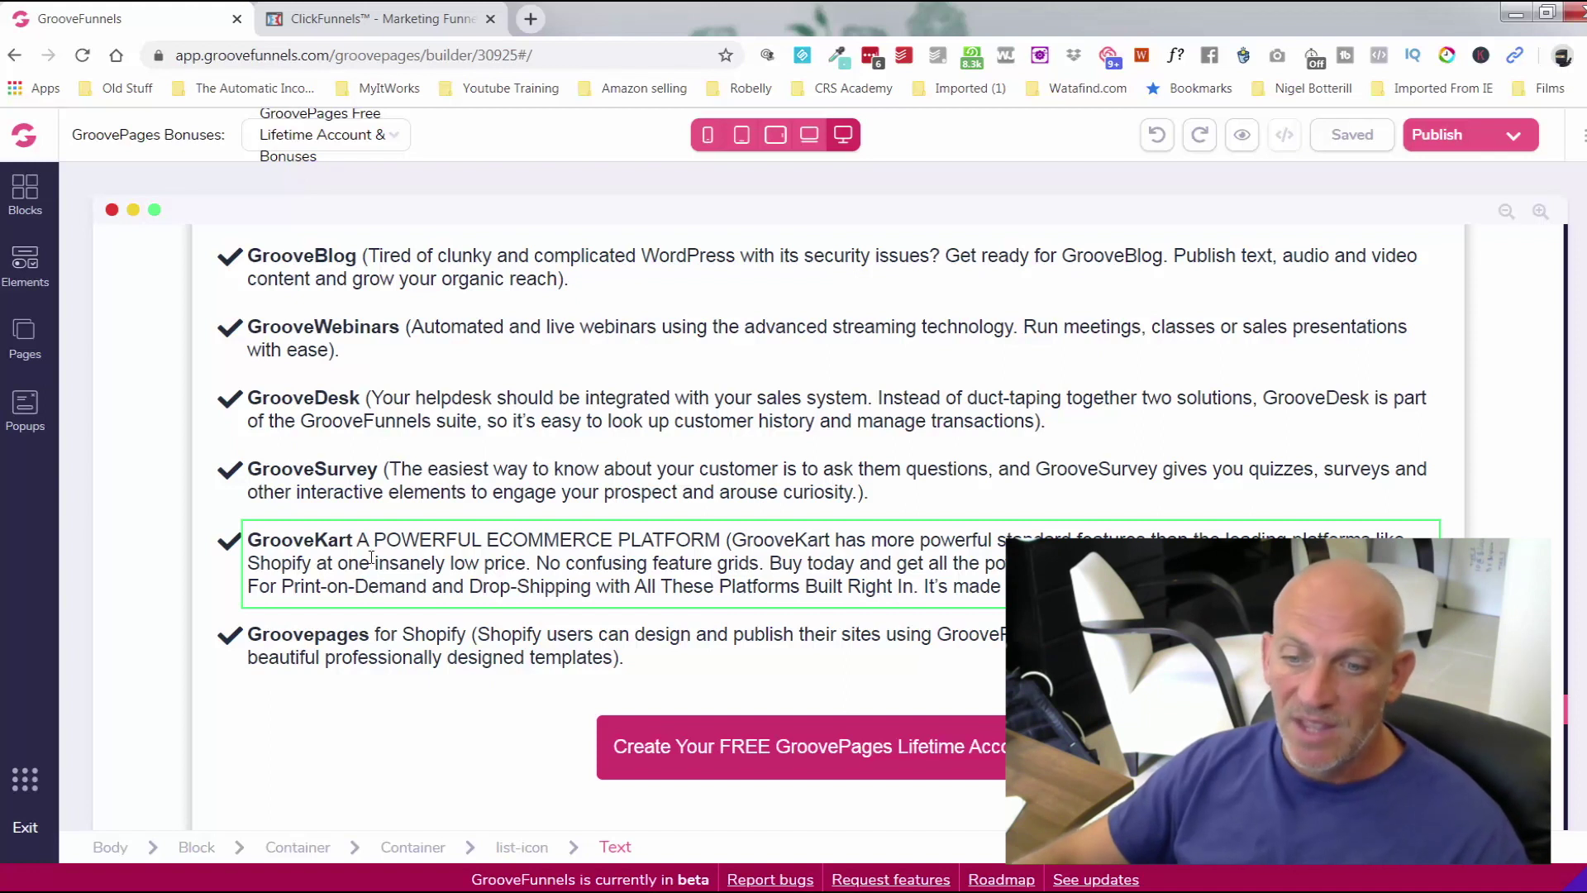
{"action": "left_click", "coordinate": [351, 635]}
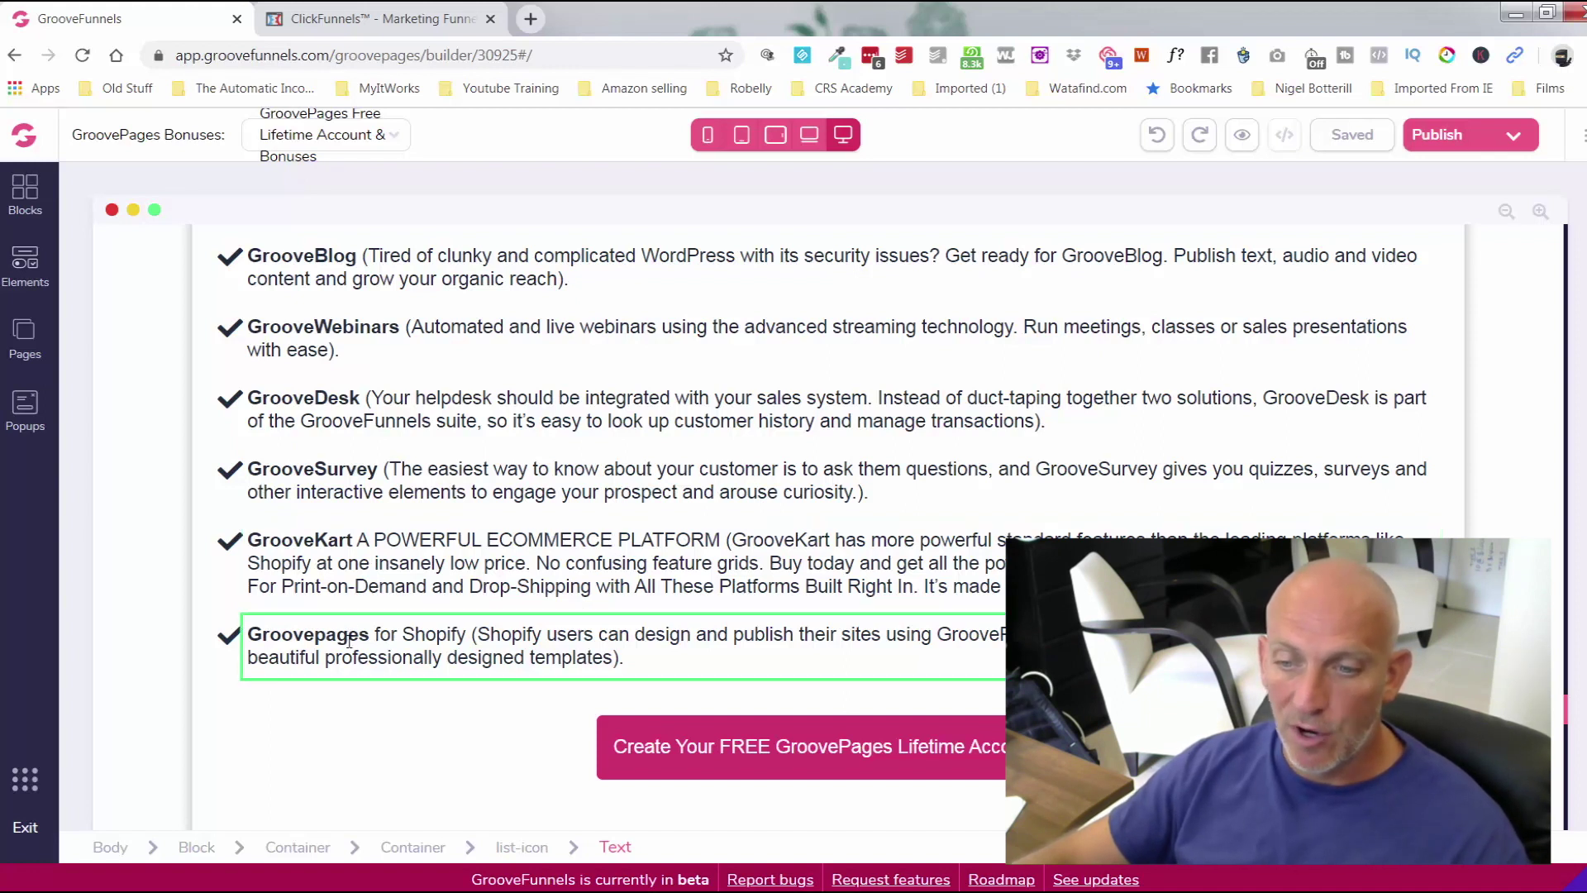
{"action": "left_click", "coordinate": [843, 579]}
{"action": "scroll", "coordinate": [843, 583], "scroll_direction": "up", "scroll_amount": 3}
{"action": "scroll", "coordinate": [842, 584], "scroll_direction": "up", "scroll_amount": 3}
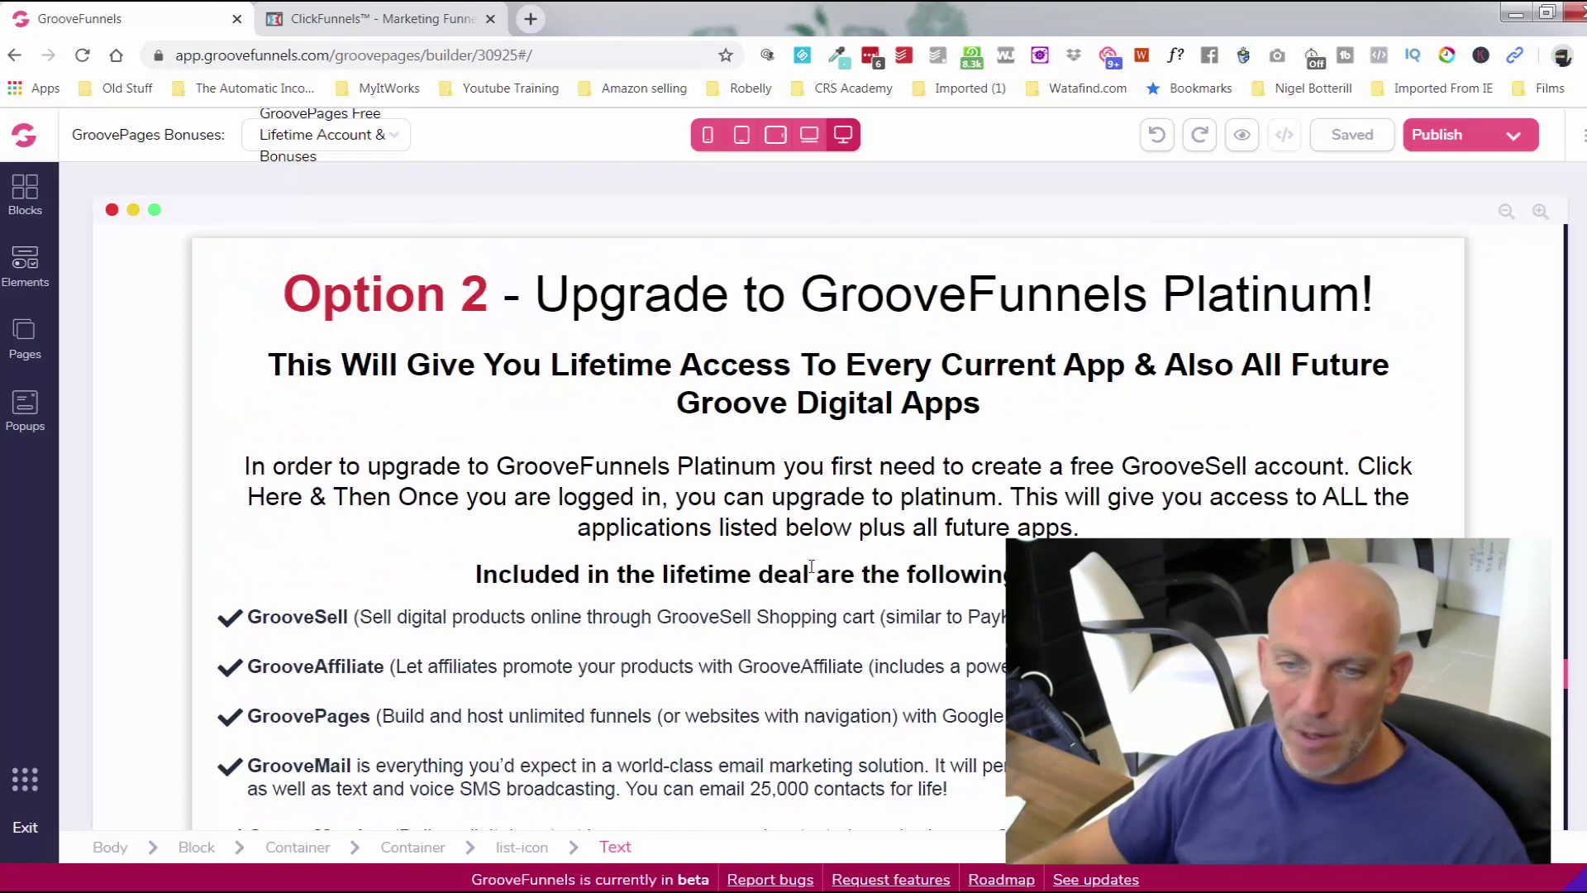
{"action": "scroll", "coordinate": [744, 546], "scroll_direction": "down", "scroll_amount": 10}
{"action": "scroll", "coordinate": [684, 516], "scroll_direction": "up", "scroll_amount": 1}
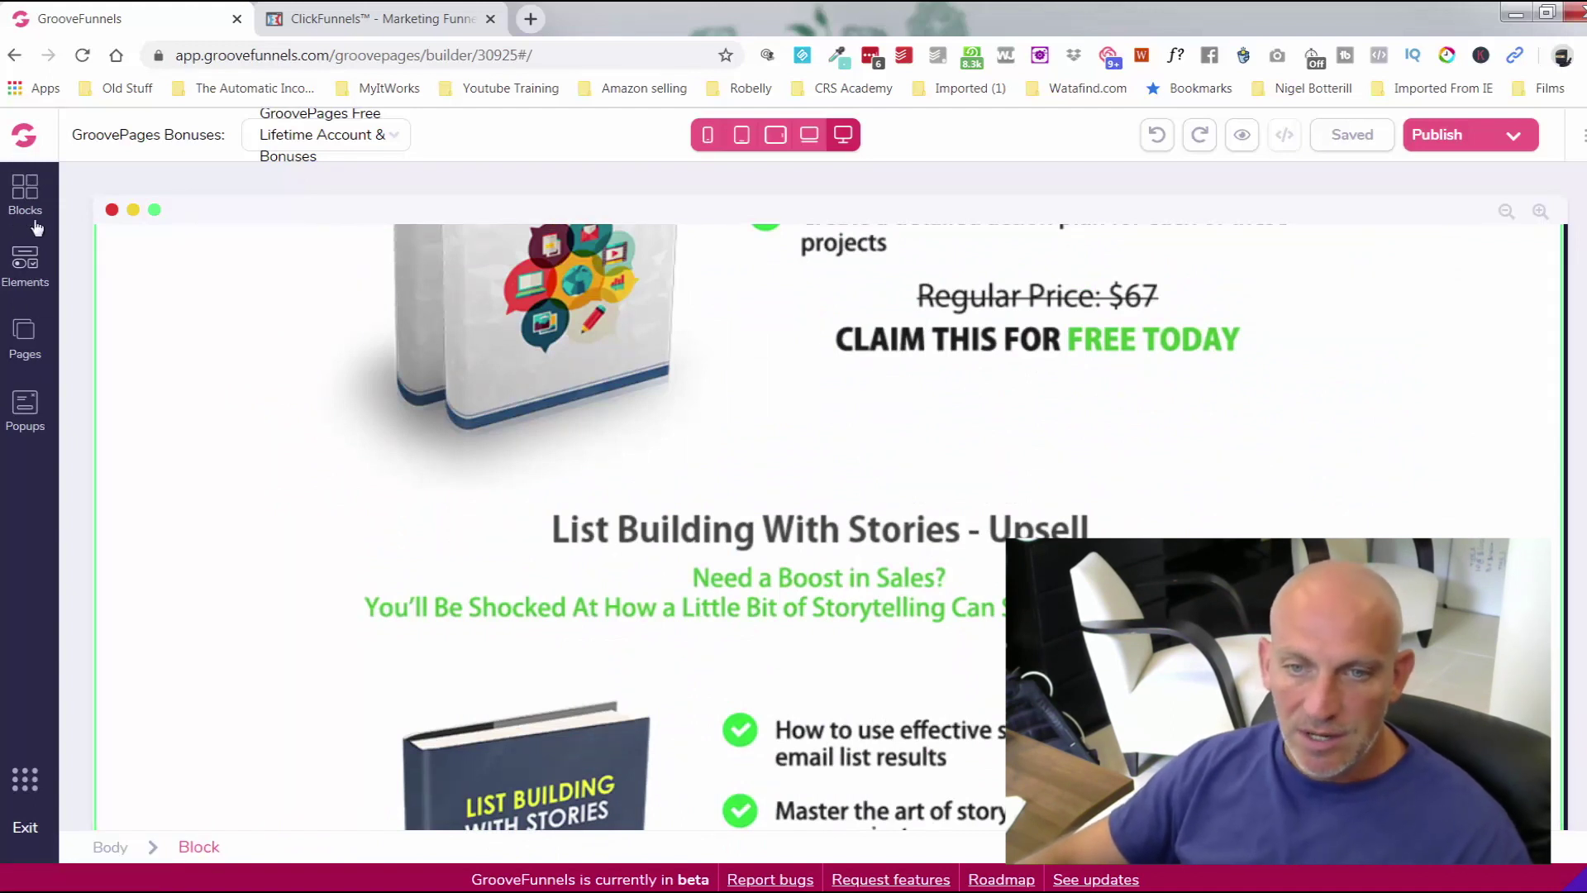
Step: Place the 'Headline Right Here' block with Email field and Subscribe button at the page top
{"action": "left_click", "coordinate": [26, 195]}
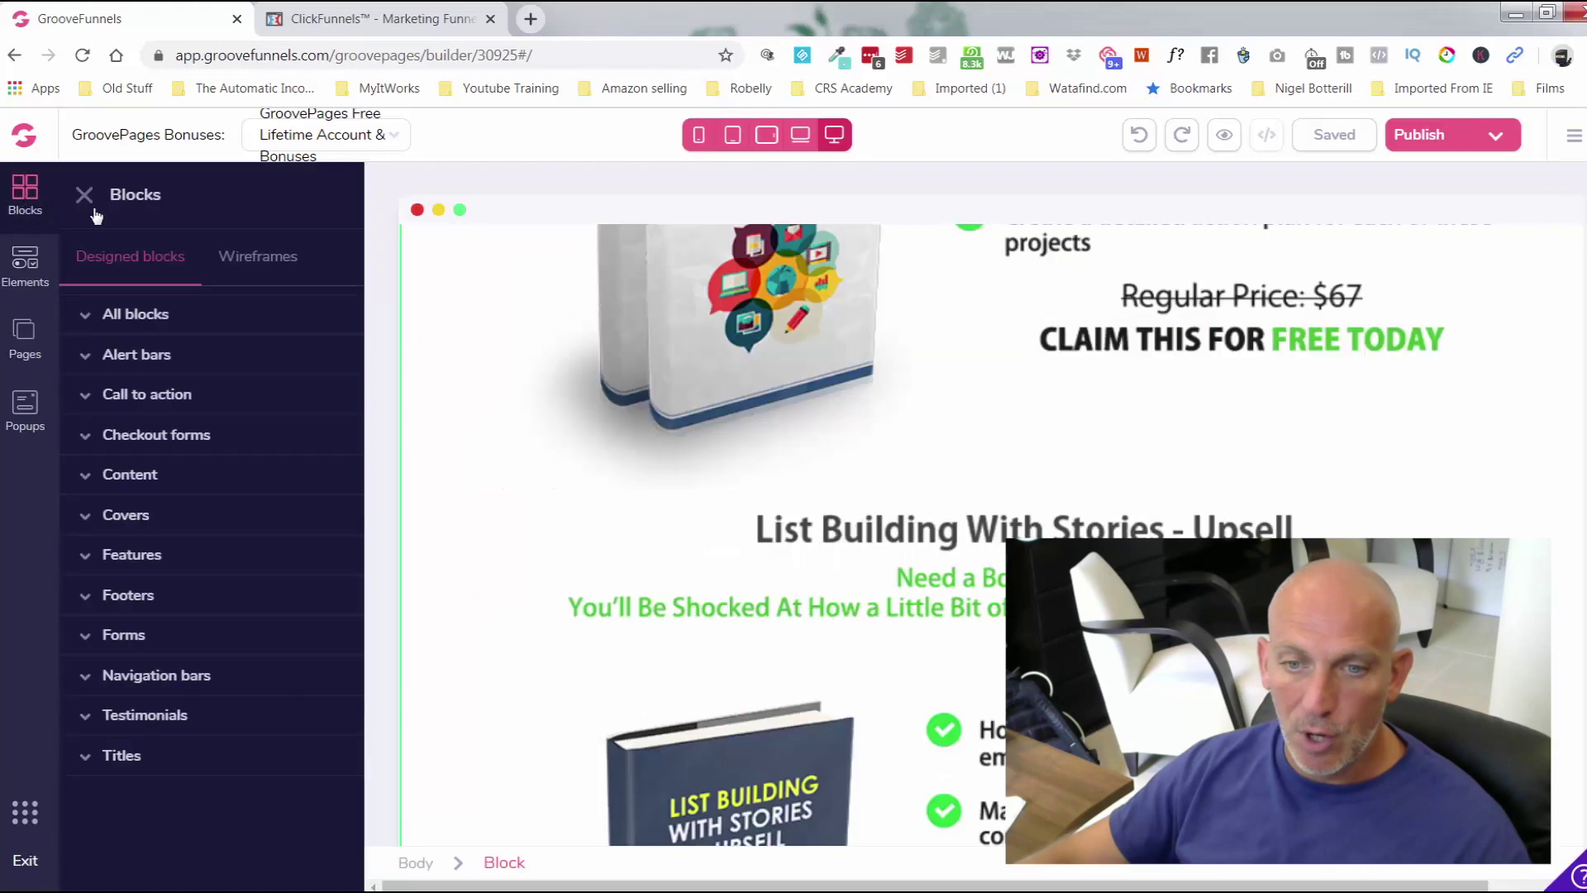
{"action": "left_click", "coordinate": [130, 319]}
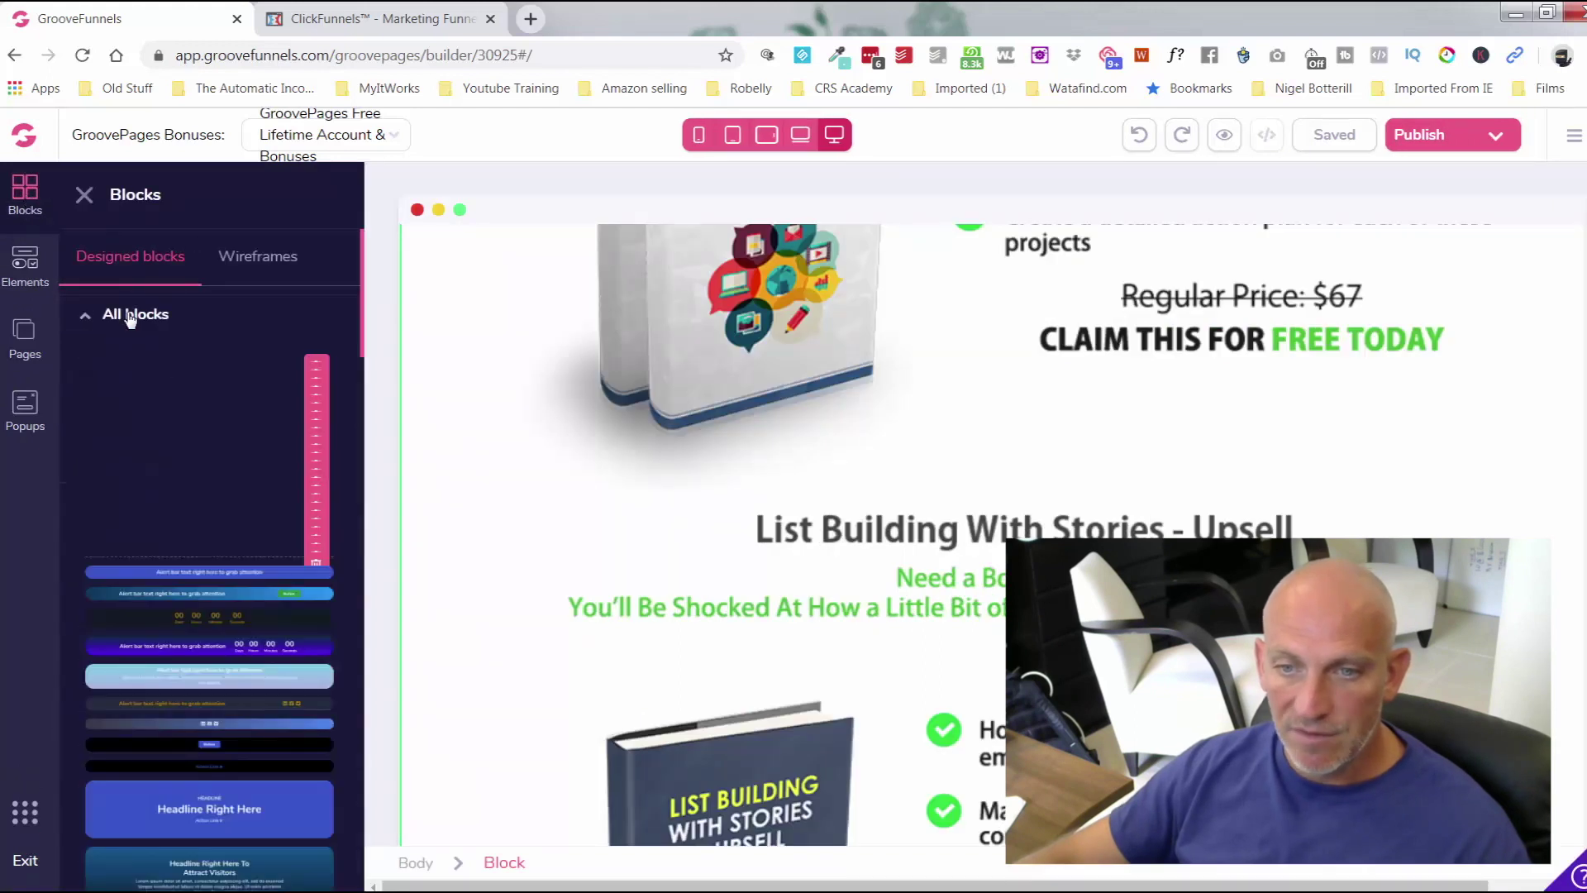
{"action": "scroll", "coordinate": [165, 372], "scroll_direction": "down", "scroll_amount": 5}
{"action": "scroll", "coordinate": [184, 401], "scroll_direction": "down", "scroll_amount": 10}
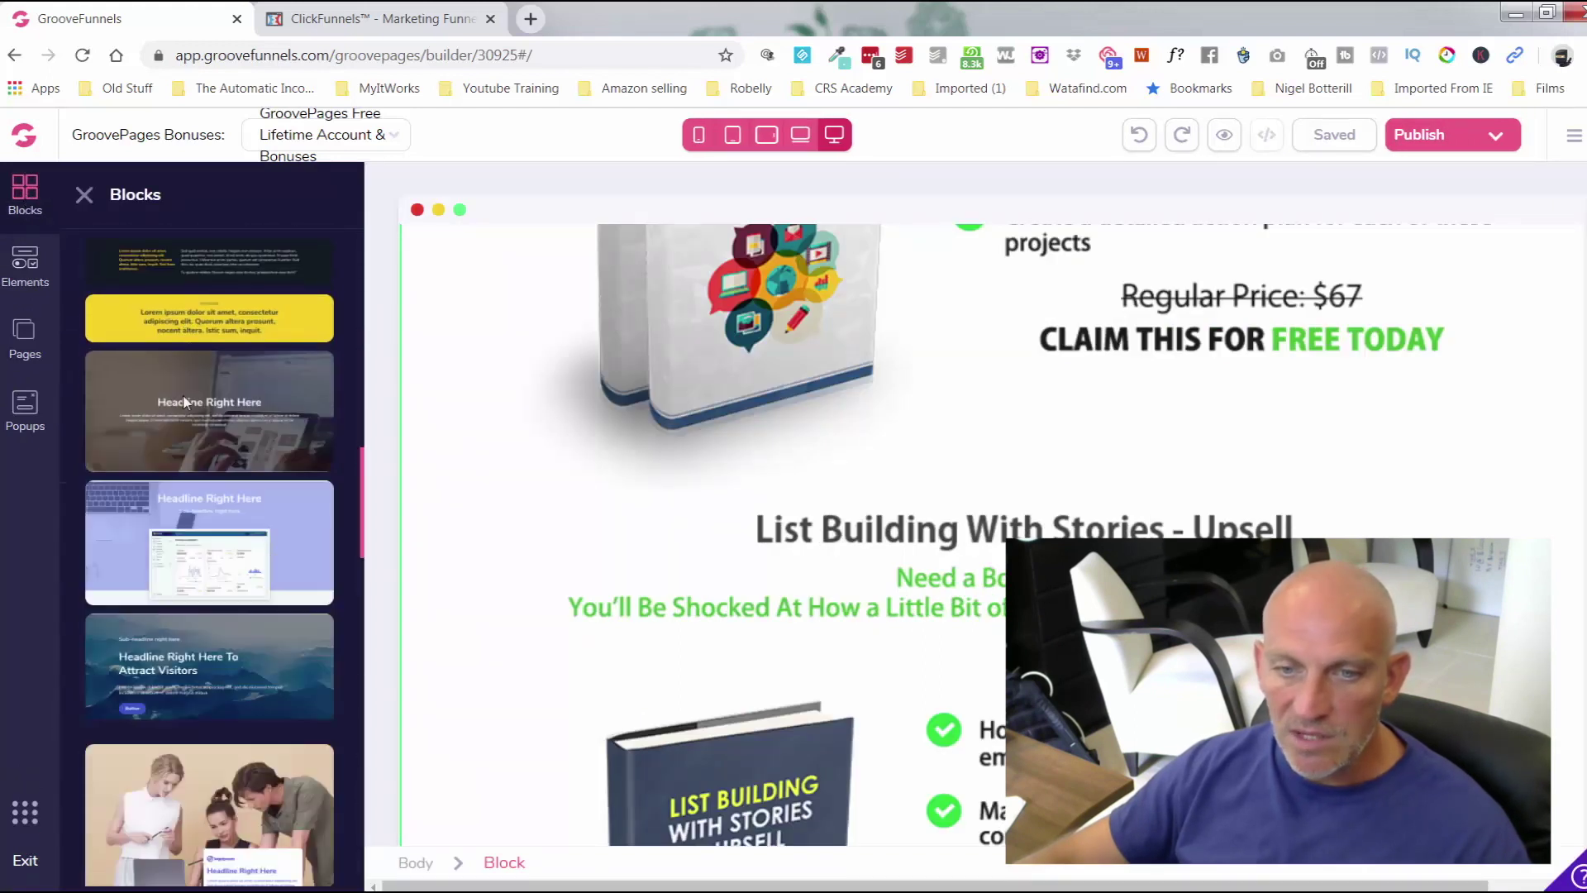
{"action": "scroll", "coordinate": [184, 397], "scroll_direction": "down", "scroll_amount": 8}
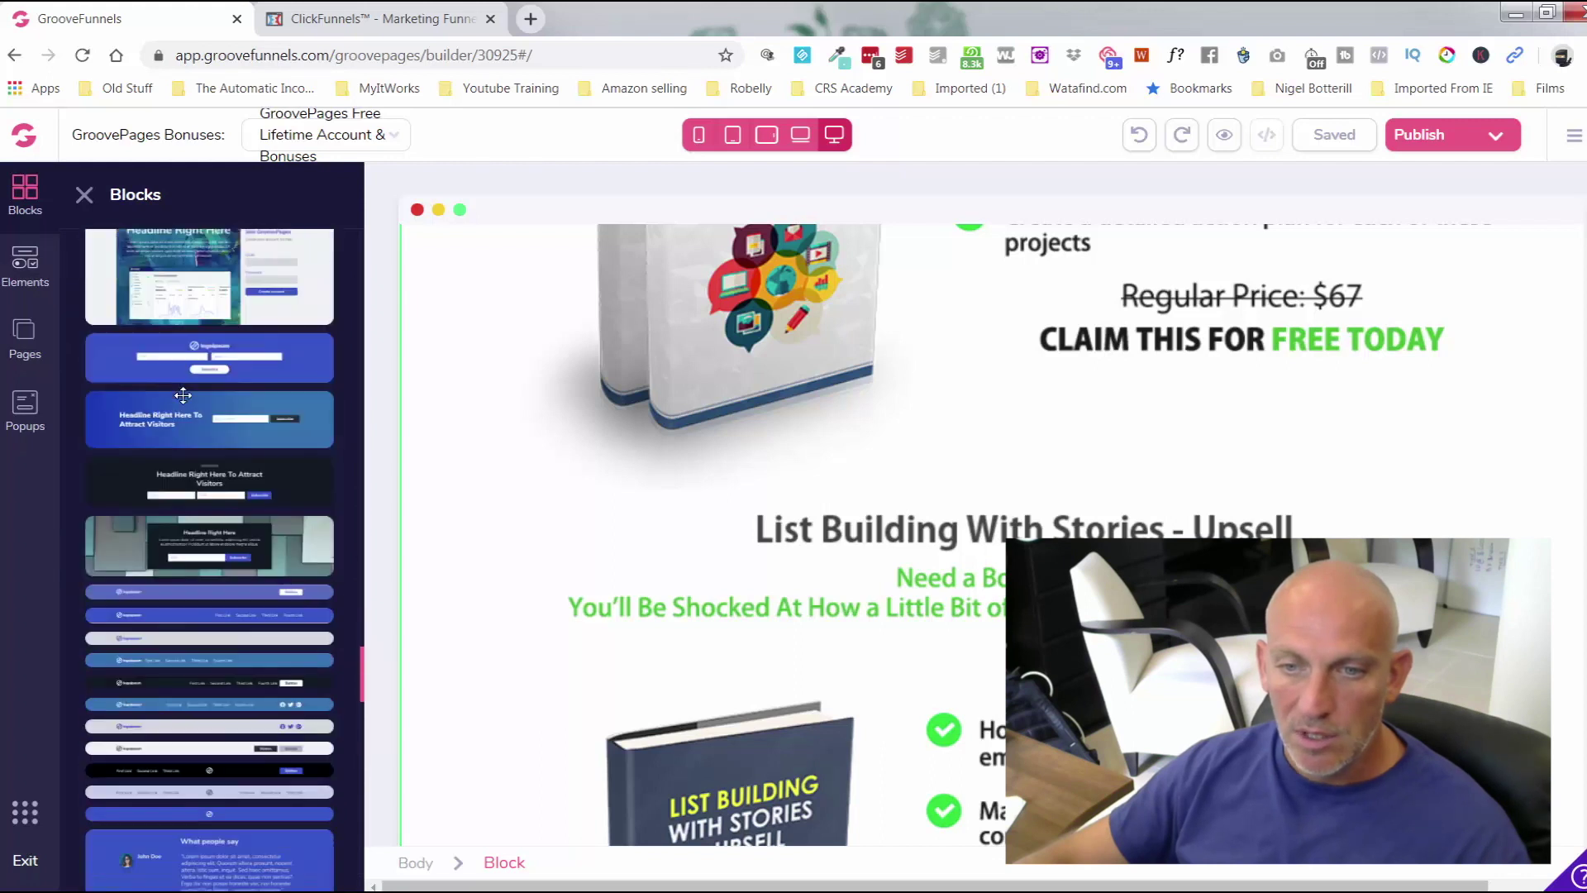
{"action": "left_click_drag", "start_coordinate": [209, 306], "coordinate": [811, 250]}
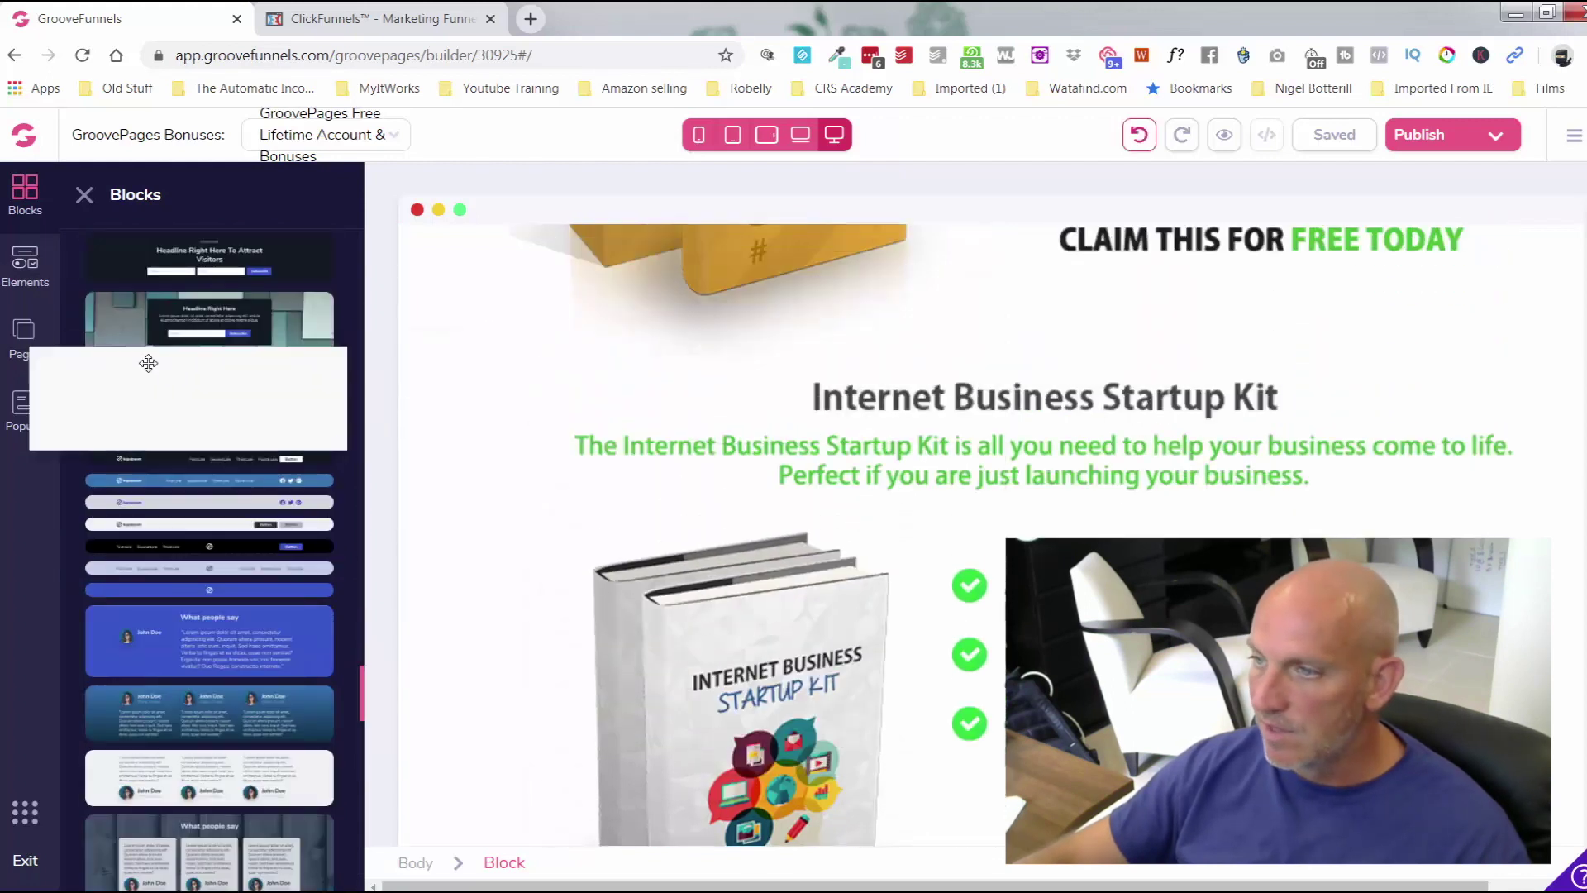
{"action": "left_click", "coordinate": [993, 339]}
{"action": "scroll", "coordinate": [1559, 286], "scroll_direction": "up", "scroll_amount": 15}
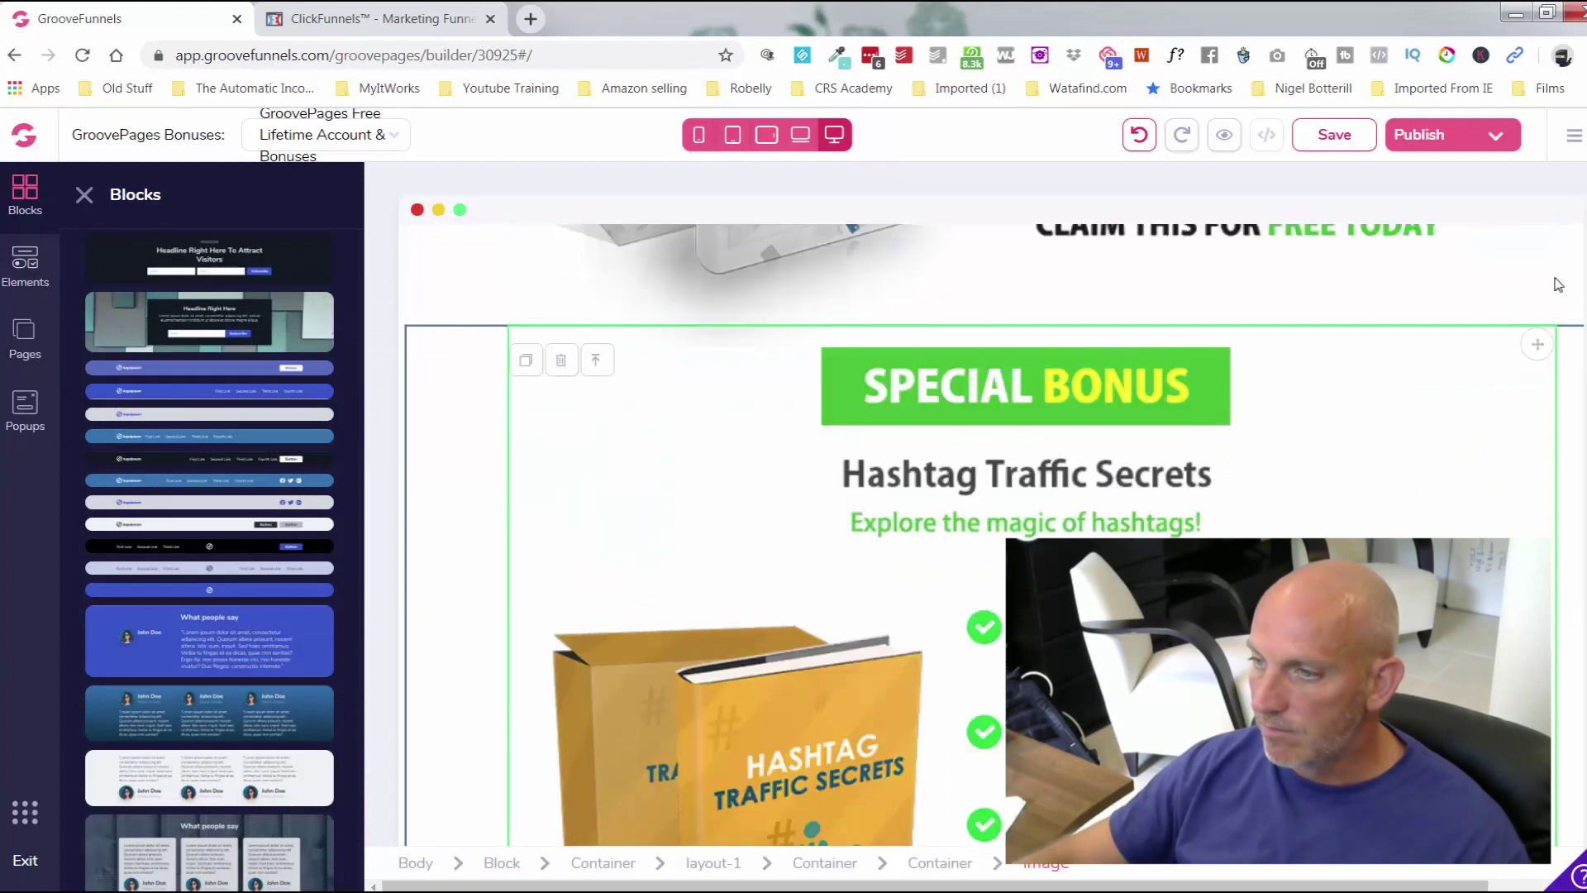
{"action": "scroll", "coordinate": [1559, 285], "scroll_direction": "up", "scroll_amount": 5}
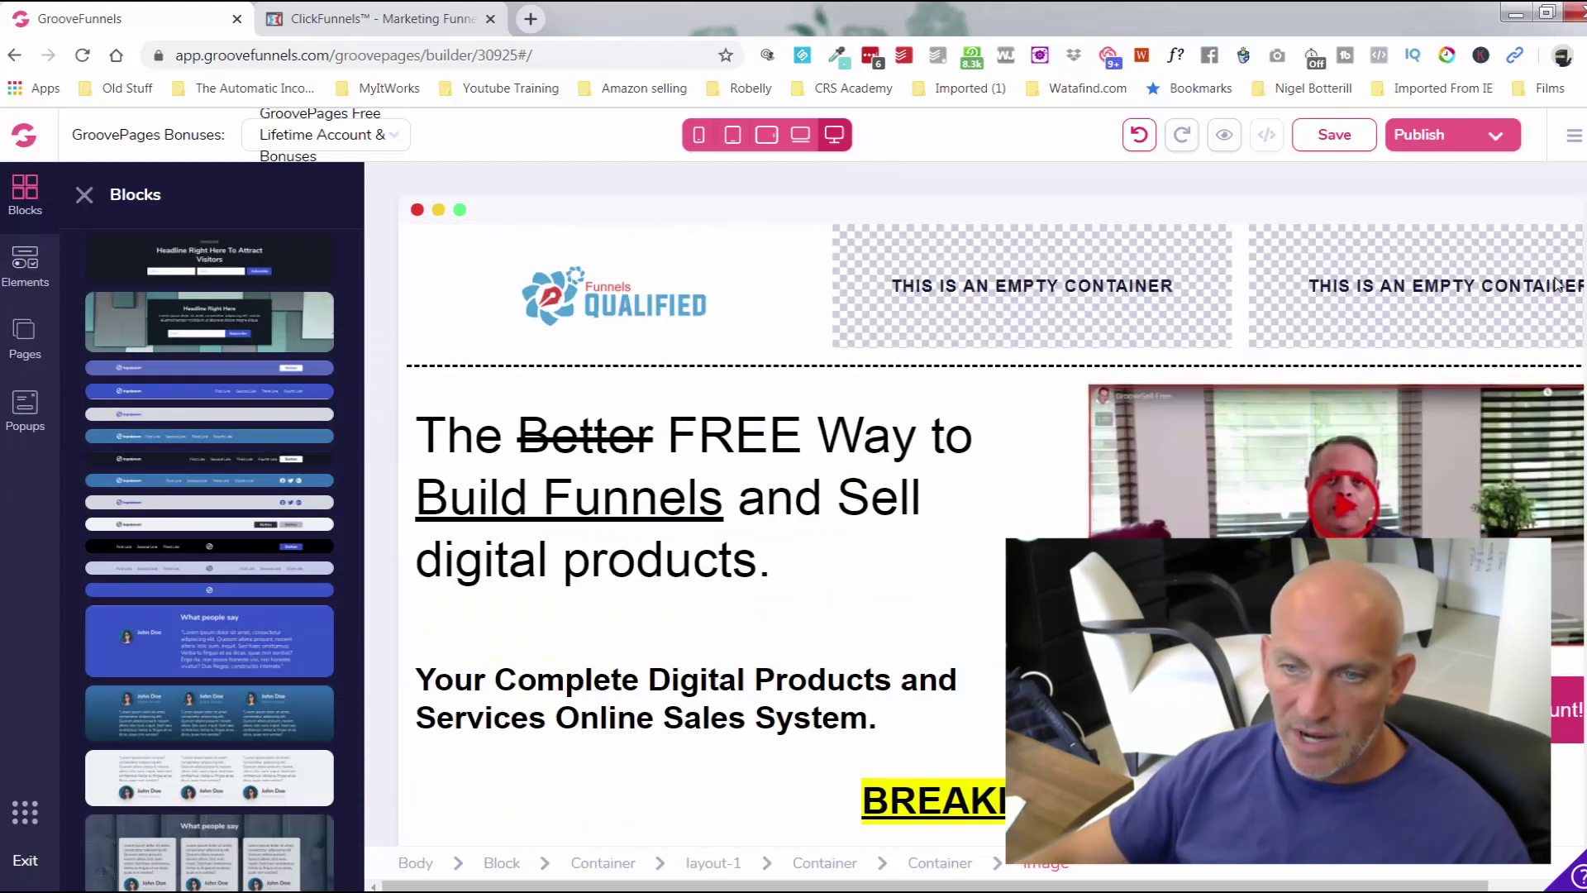
{"action": "left_click_drag", "start_coordinate": [207, 316], "coordinate": [774, 299]}
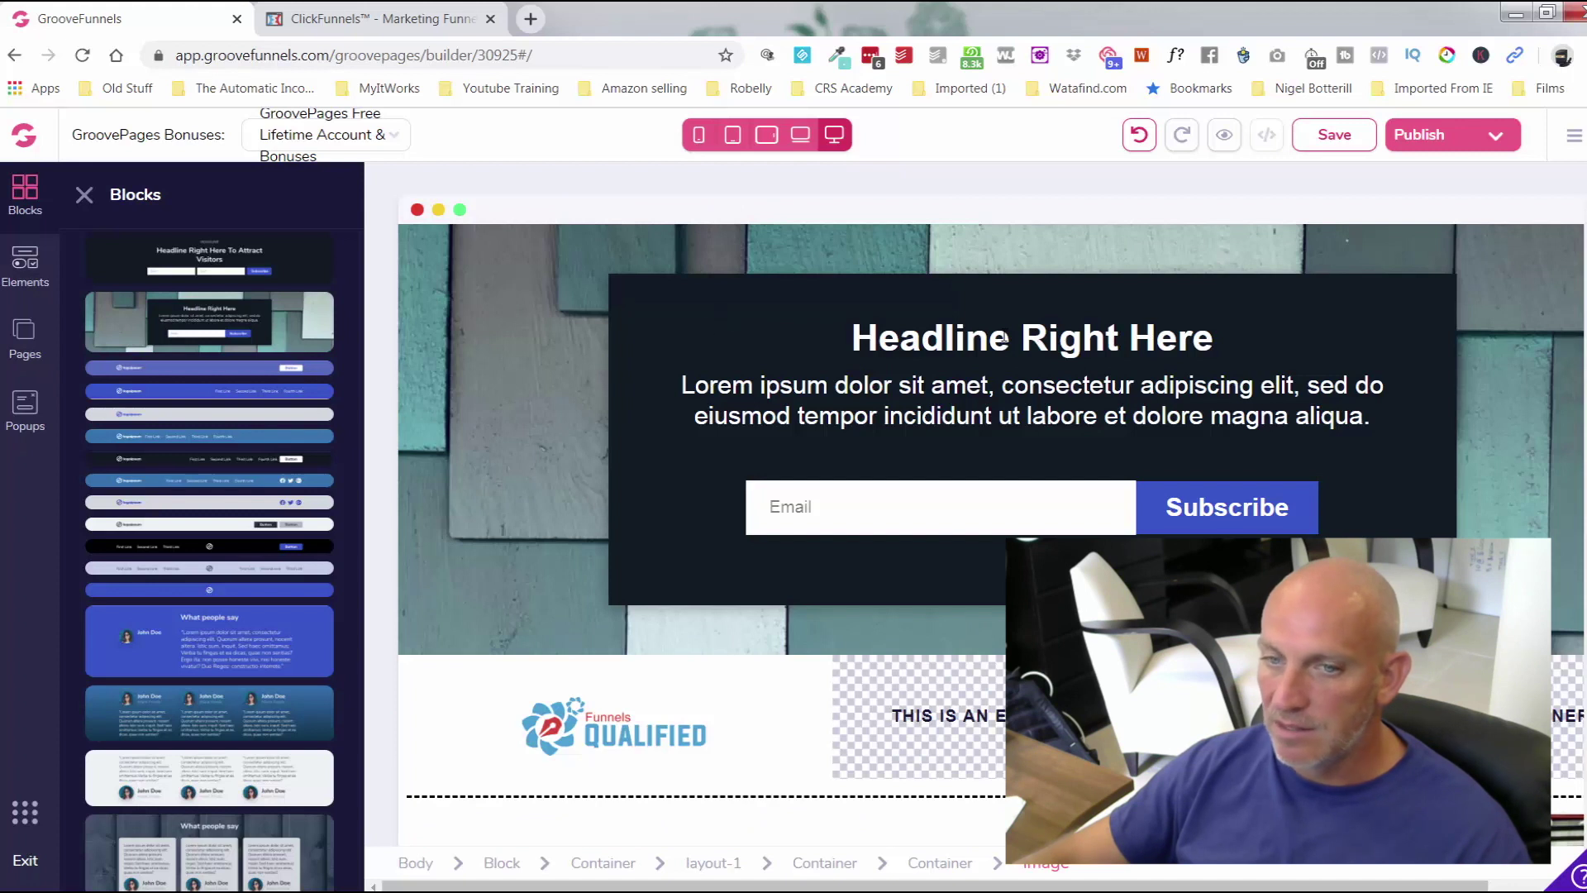
{"action": "left_click", "coordinate": [84, 197]}
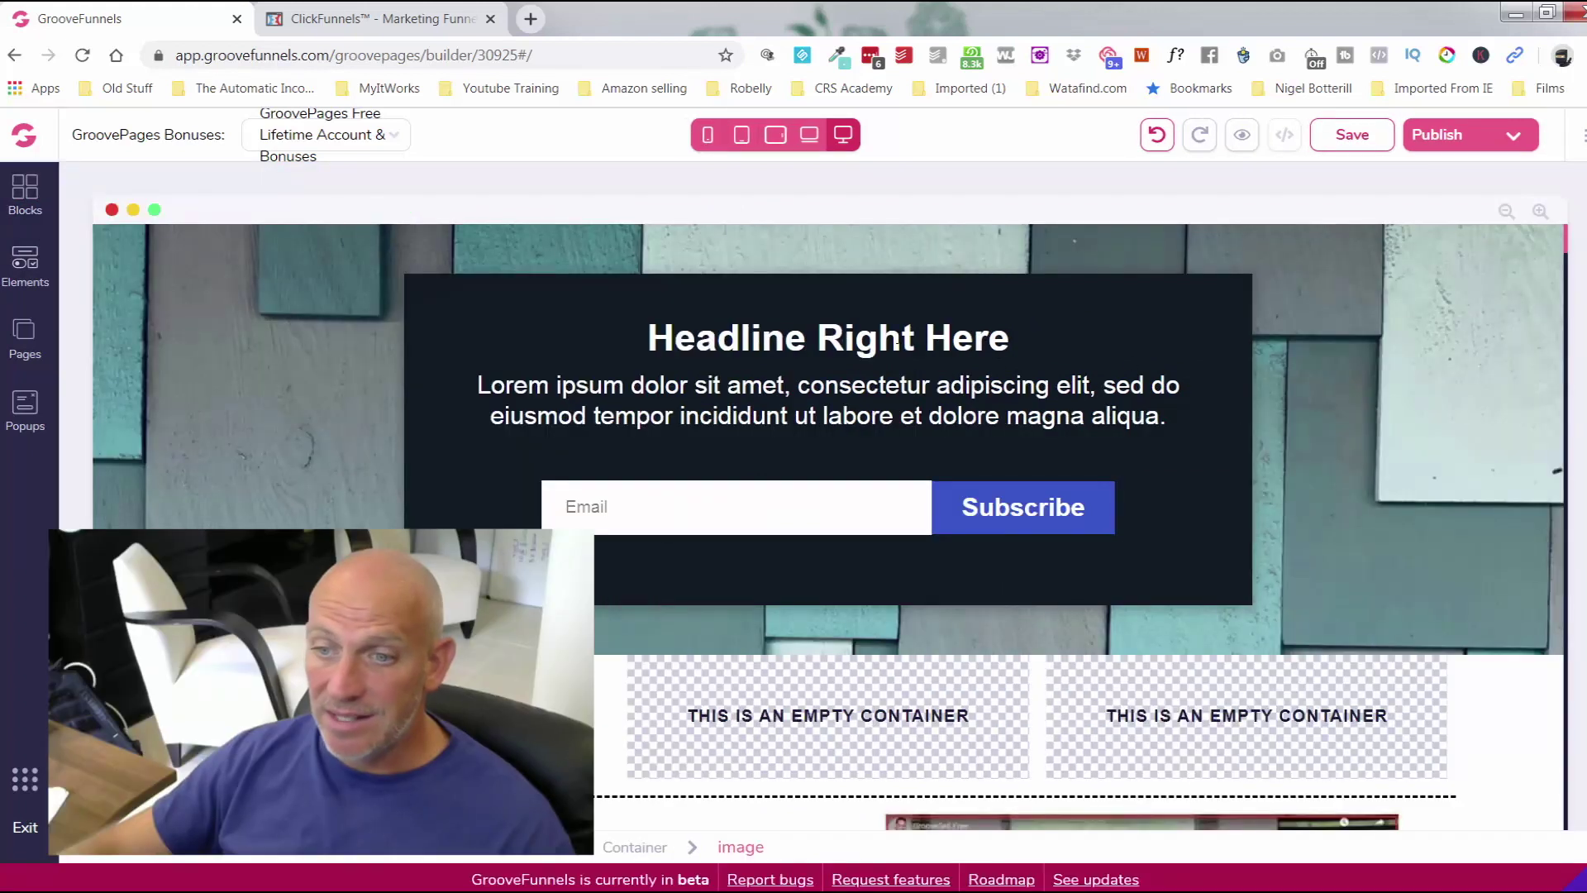
Step: Change the signup block's headline text to 'Change this headline'
{"action": "left_click", "coordinate": [896, 342]}
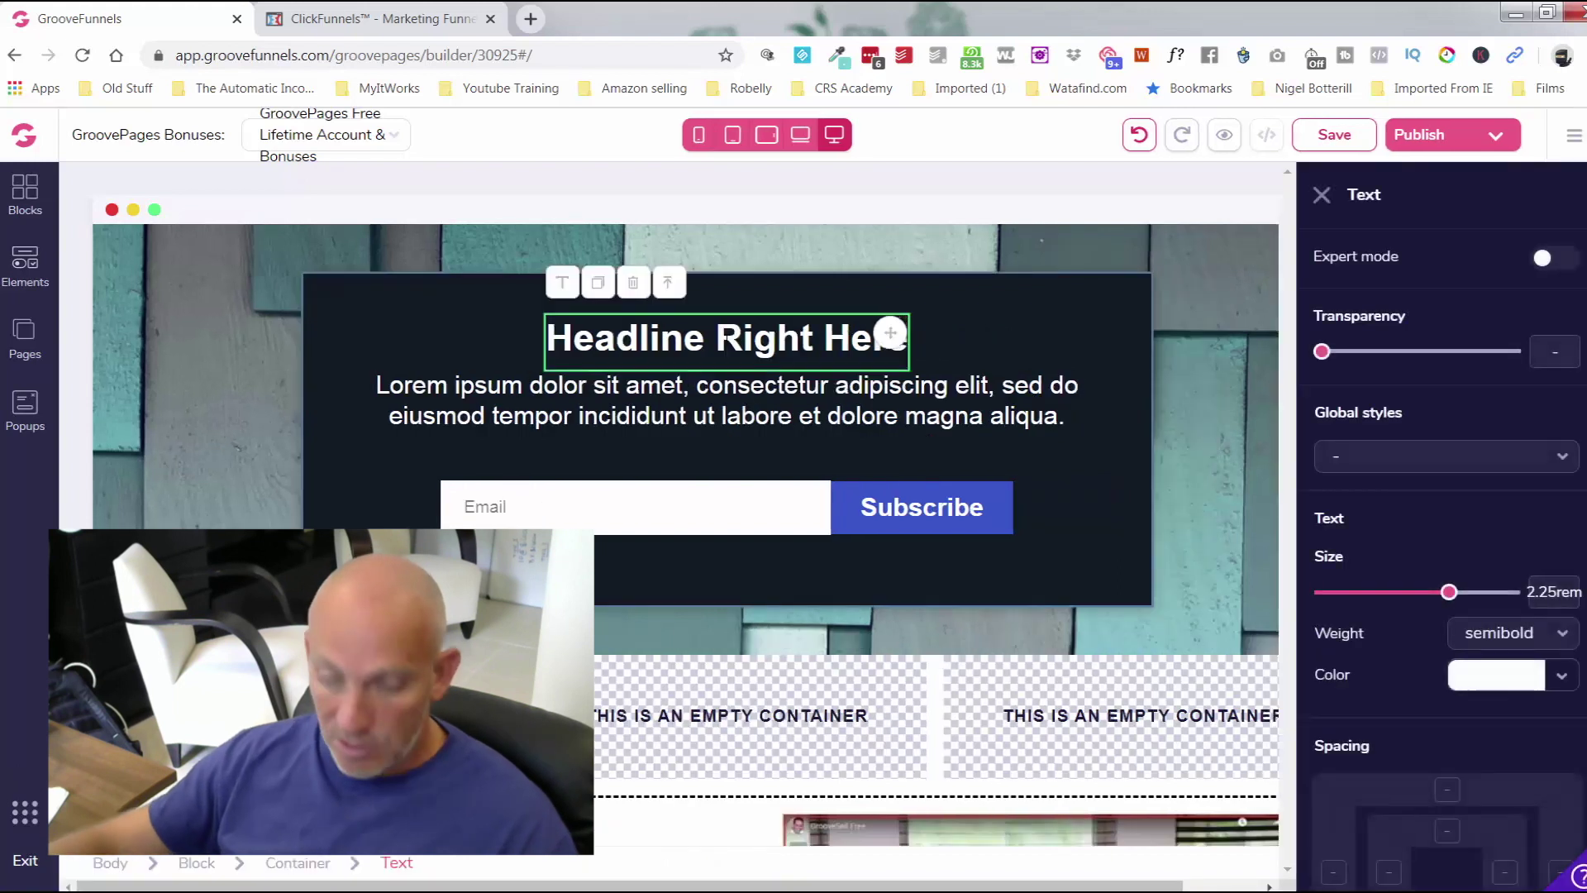
{"action": "double_click", "coordinate": [725, 340]}
{"action": "triple_click", "coordinate": [724, 341]}
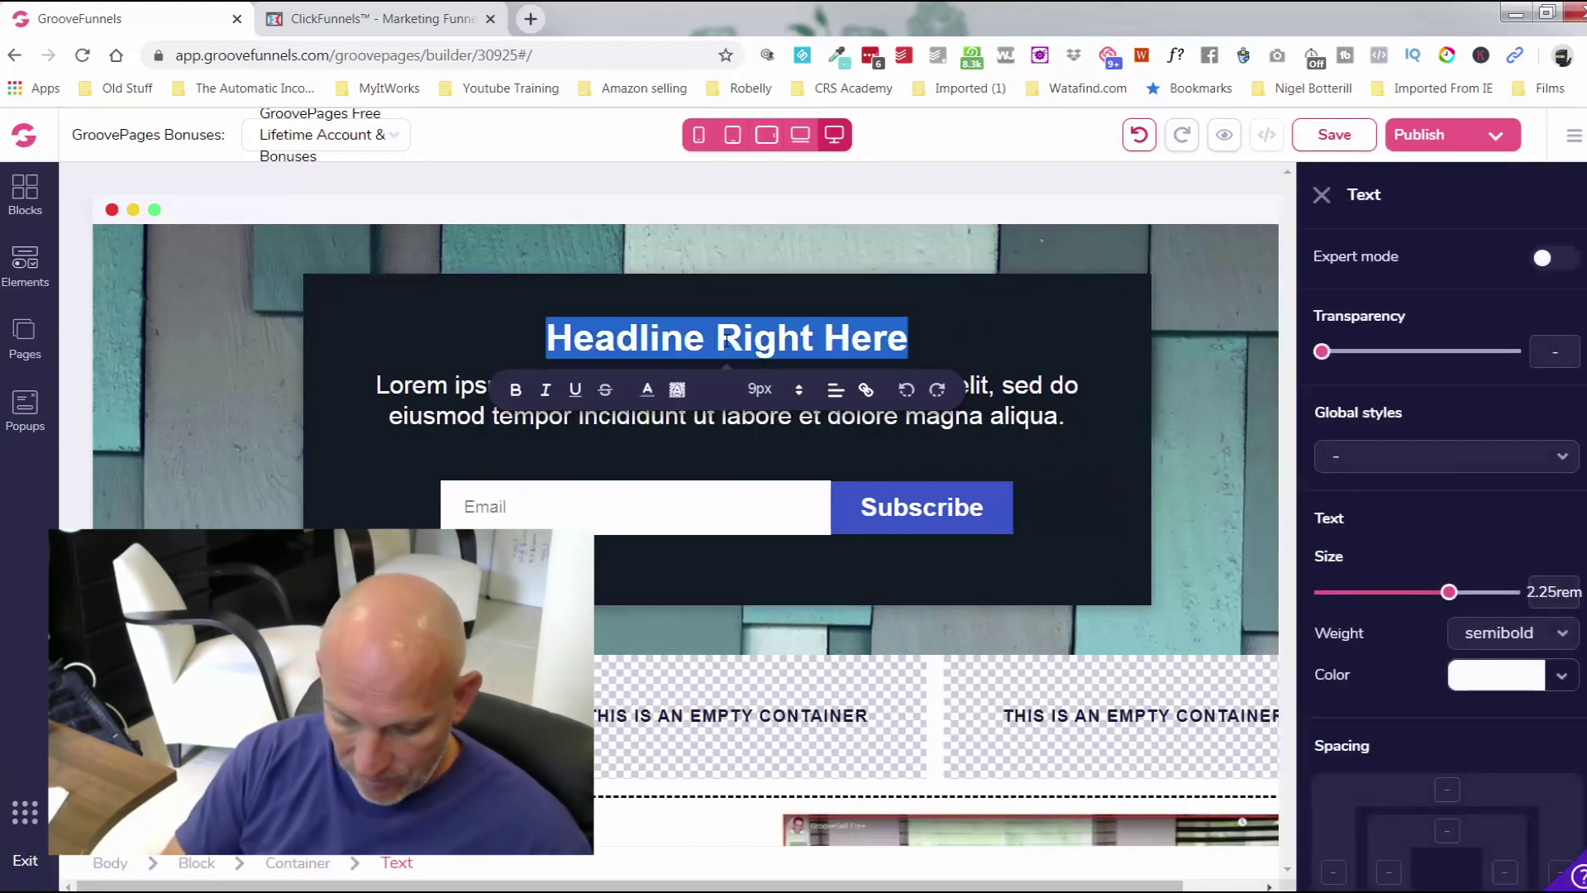
{"action": "type", "text": "Chan"}
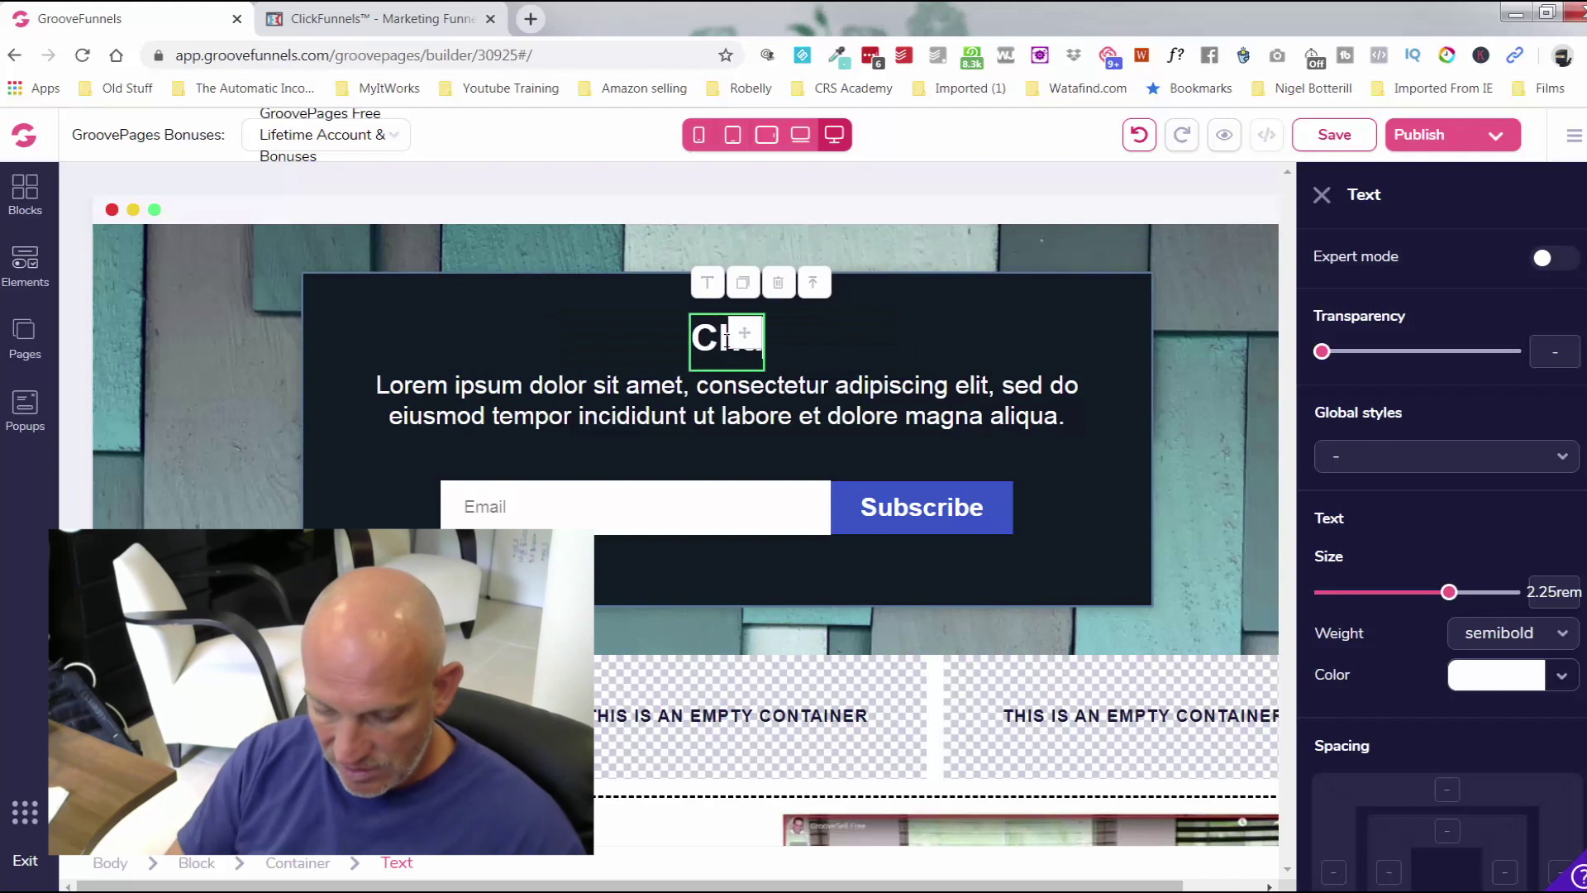
{"action": "type", "text": "e this he"}
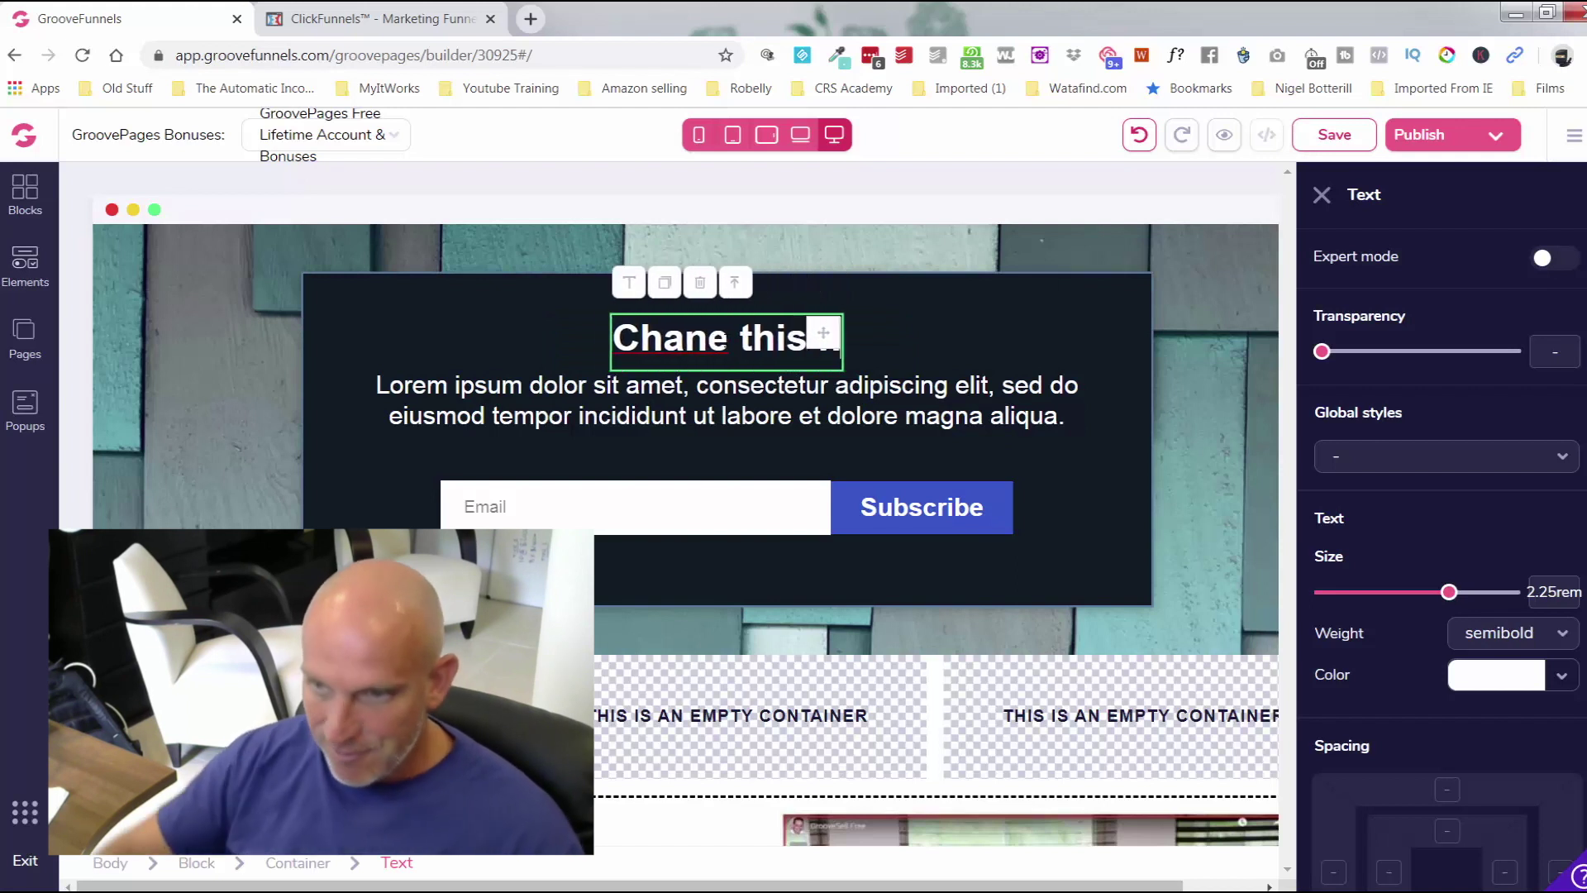
{"action": "type", "text": "adline"}
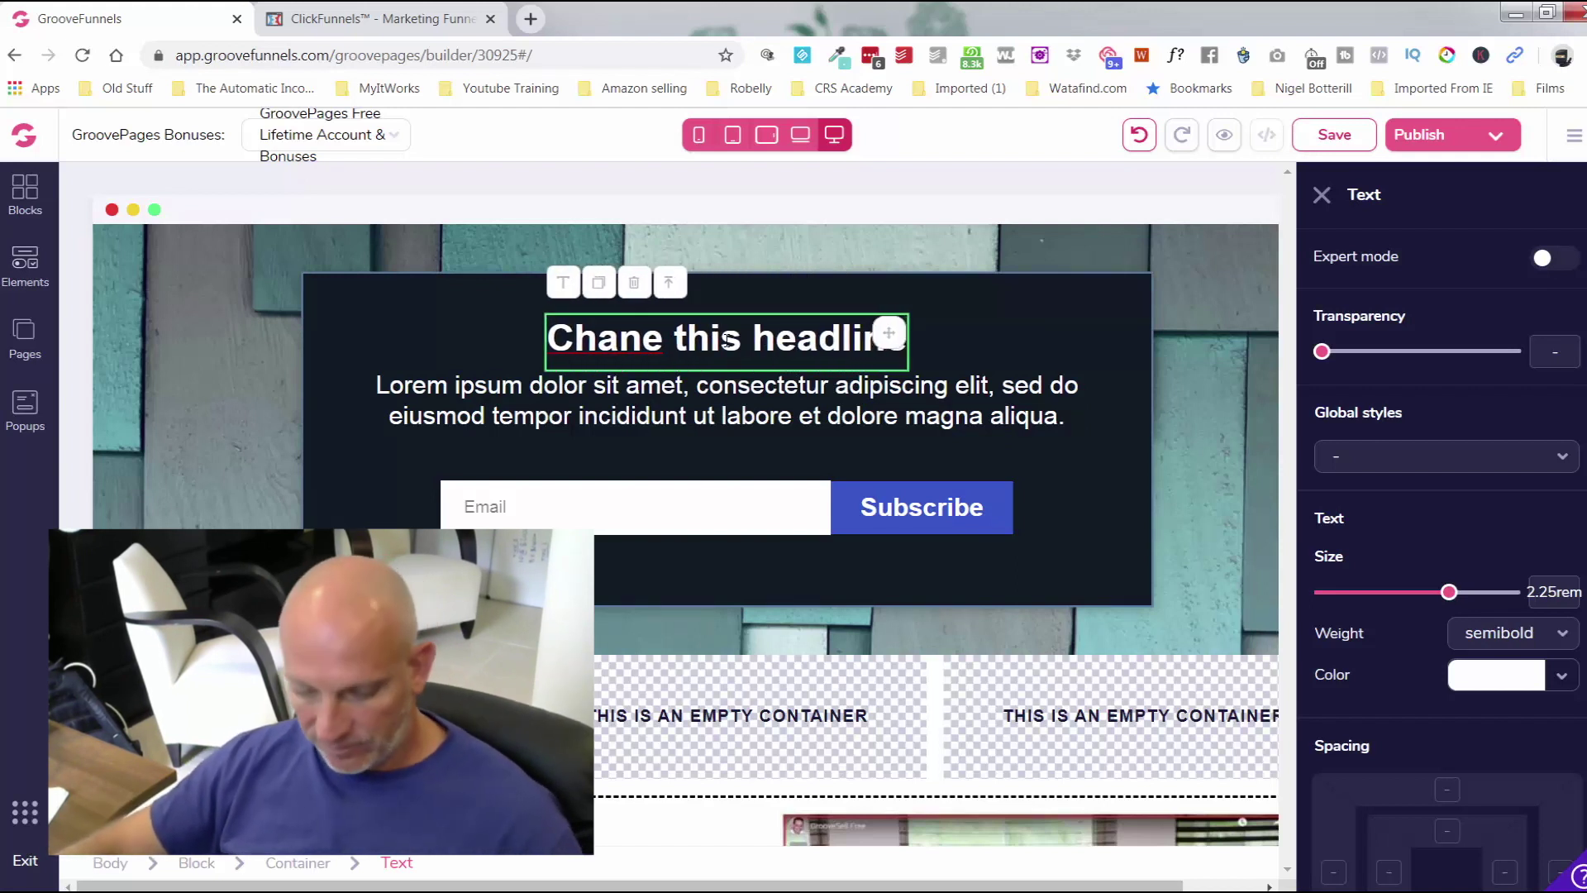
{"action": "left_click", "coordinate": [636, 346]}
{"action": "type", "text": "g"}
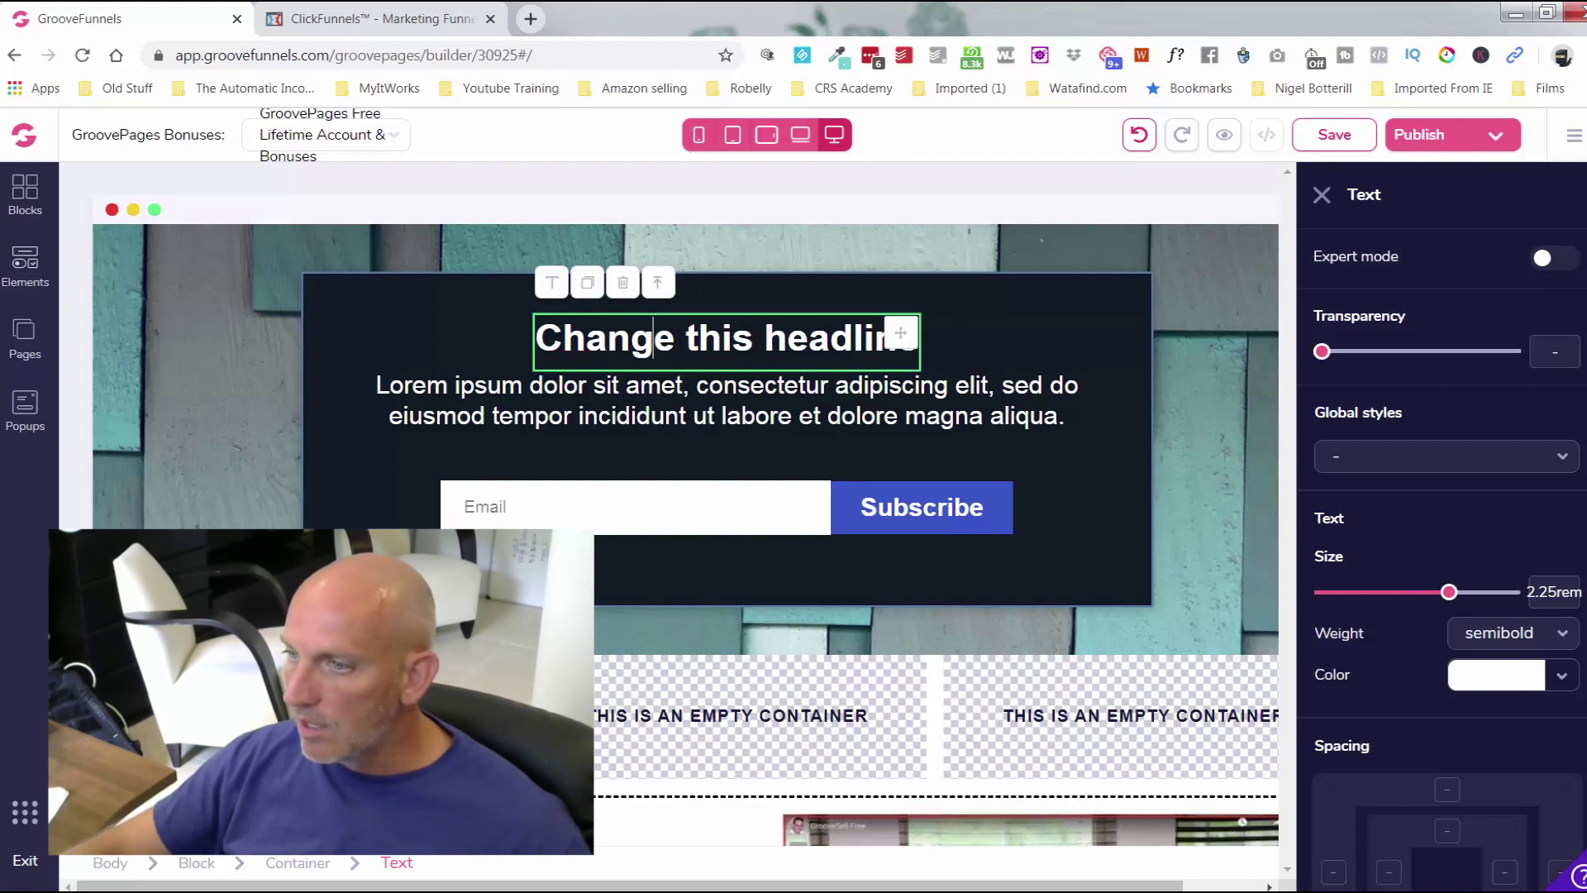
Step: In Expert mode, set the headline's text colour to red
{"action": "left_click", "coordinate": [1555, 260]}
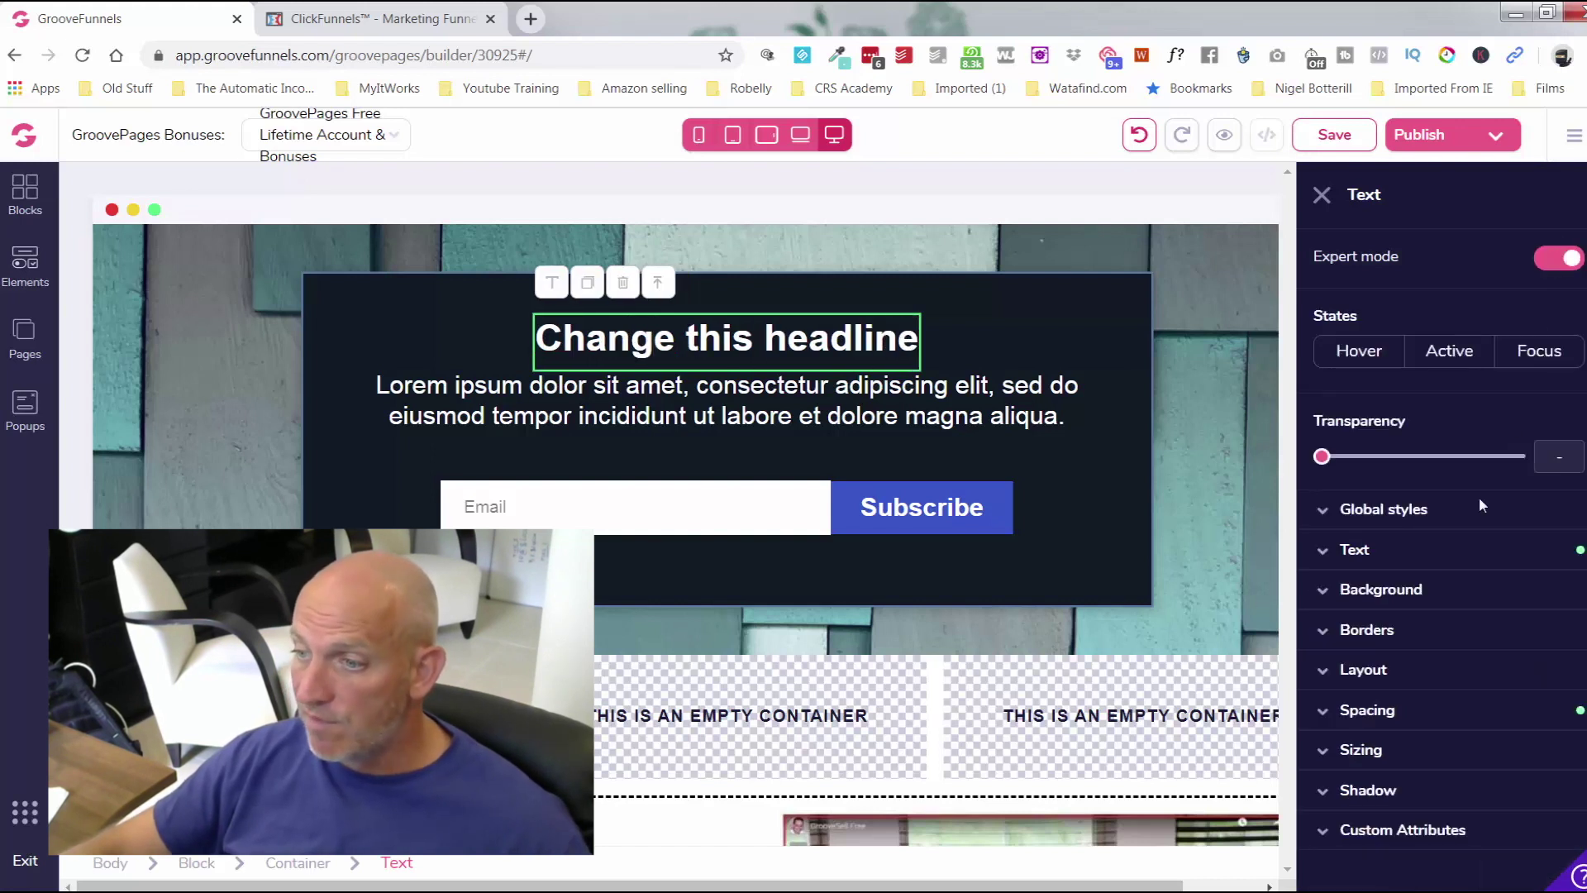
{"action": "left_click", "coordinate": [1425, 558]}
{"action": "mouse_move", "coordinate": [1449, 666]}
{"action": "left_mouse_down"}
{"action": "mouse_move", "coordinate": [1486, 668]}
{"action": "mouse_move", "coordinate": [1450, 670]}
{"action": "left_mouse_up"}
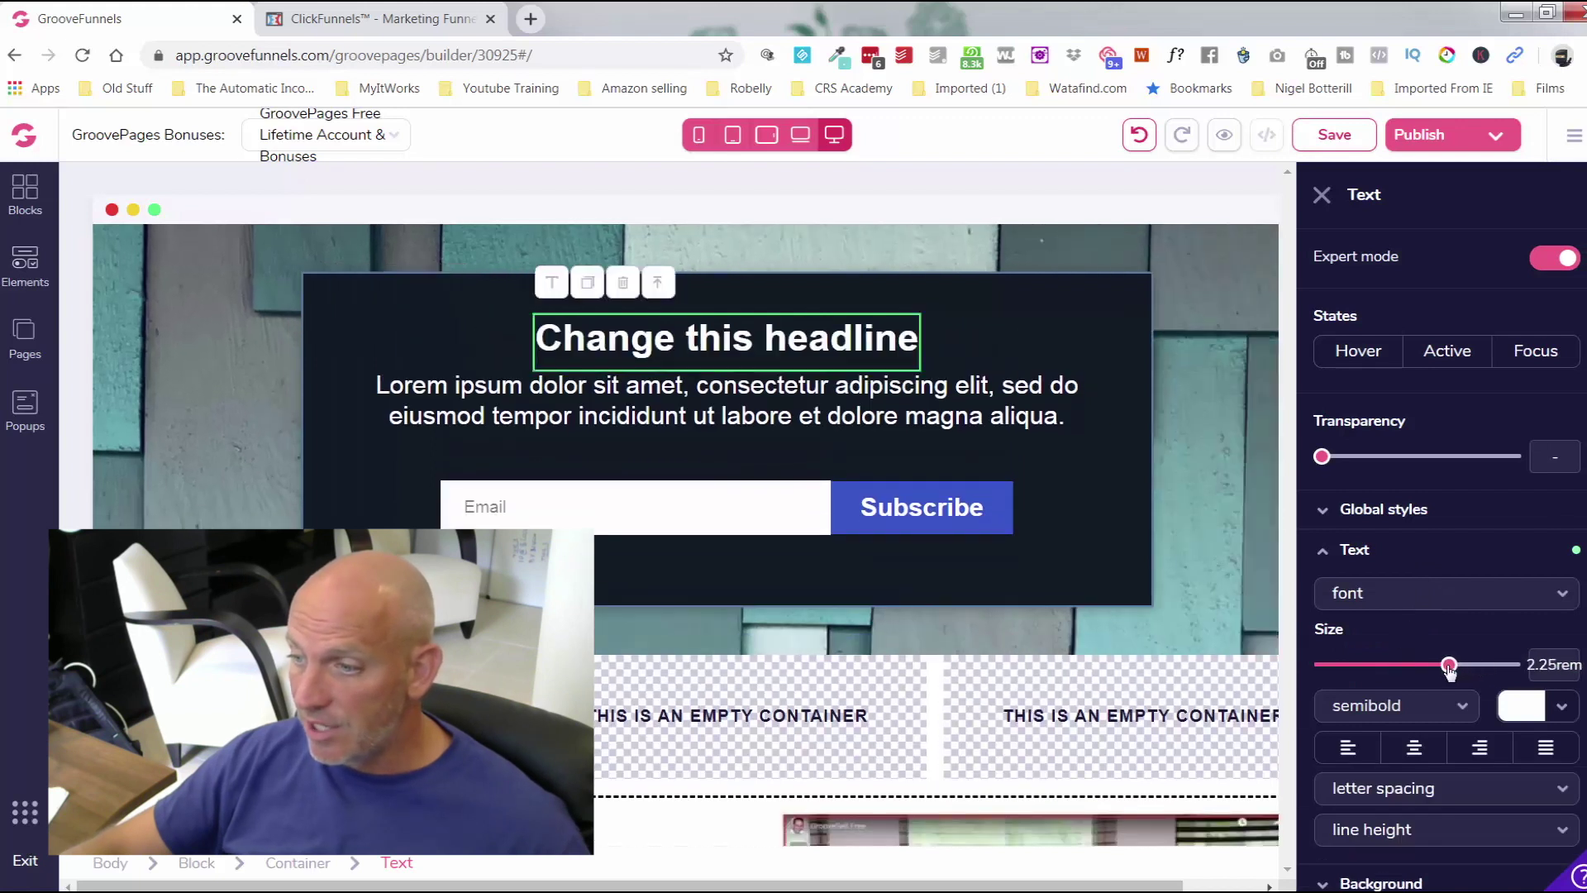
{"action": "left_click", "coordinate": [1515, 713]}
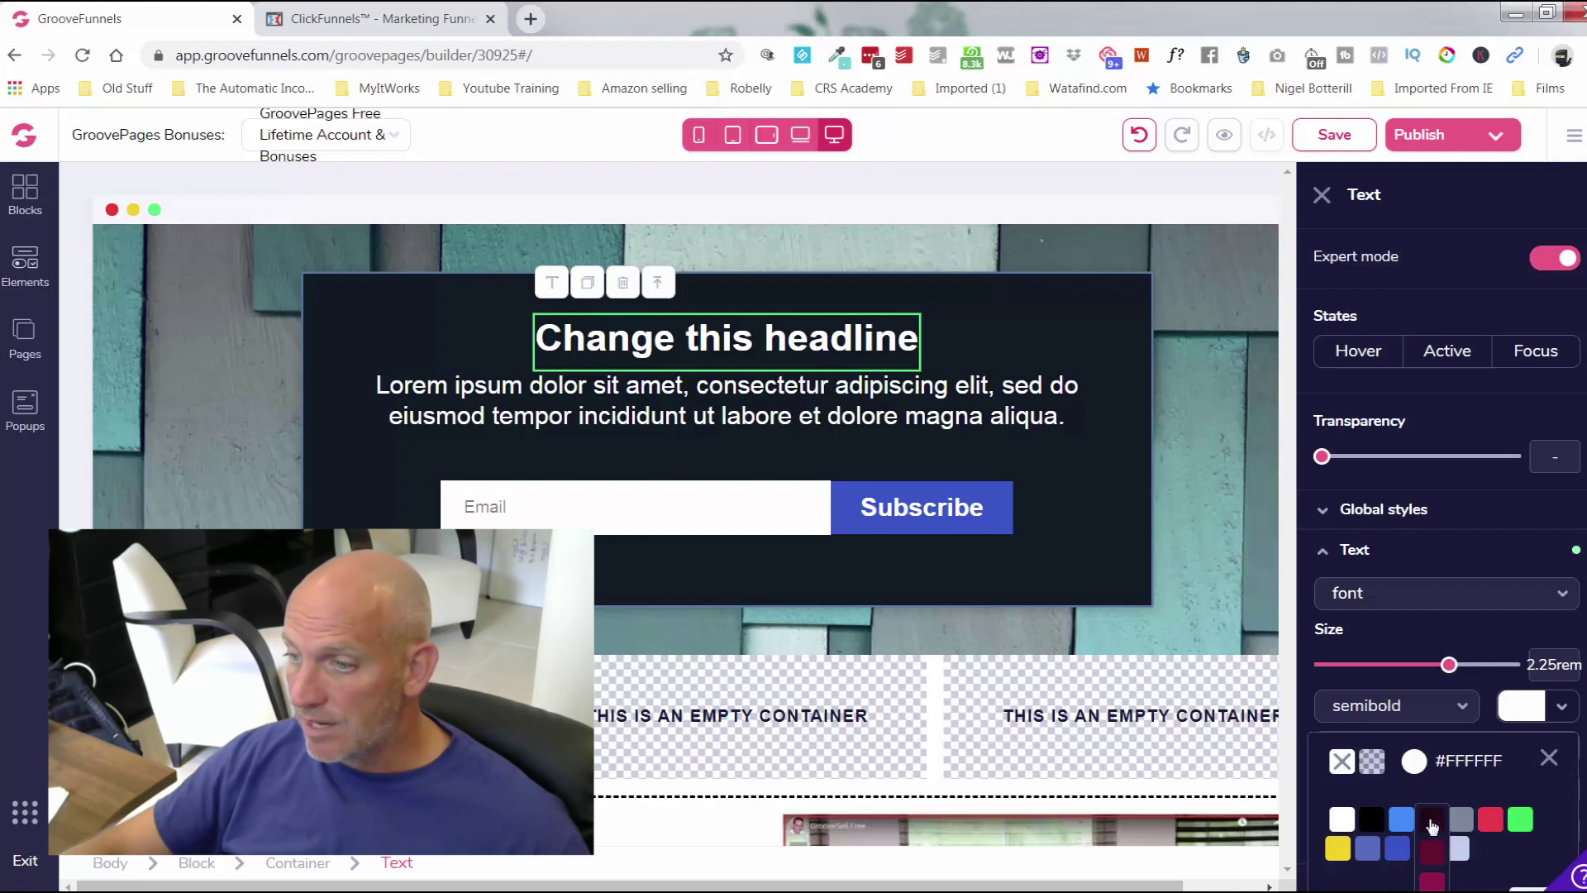
{"action": "scroll", "coordinate": [1433, 830], "scroll_direction": "down", "scroll_amount": 3}
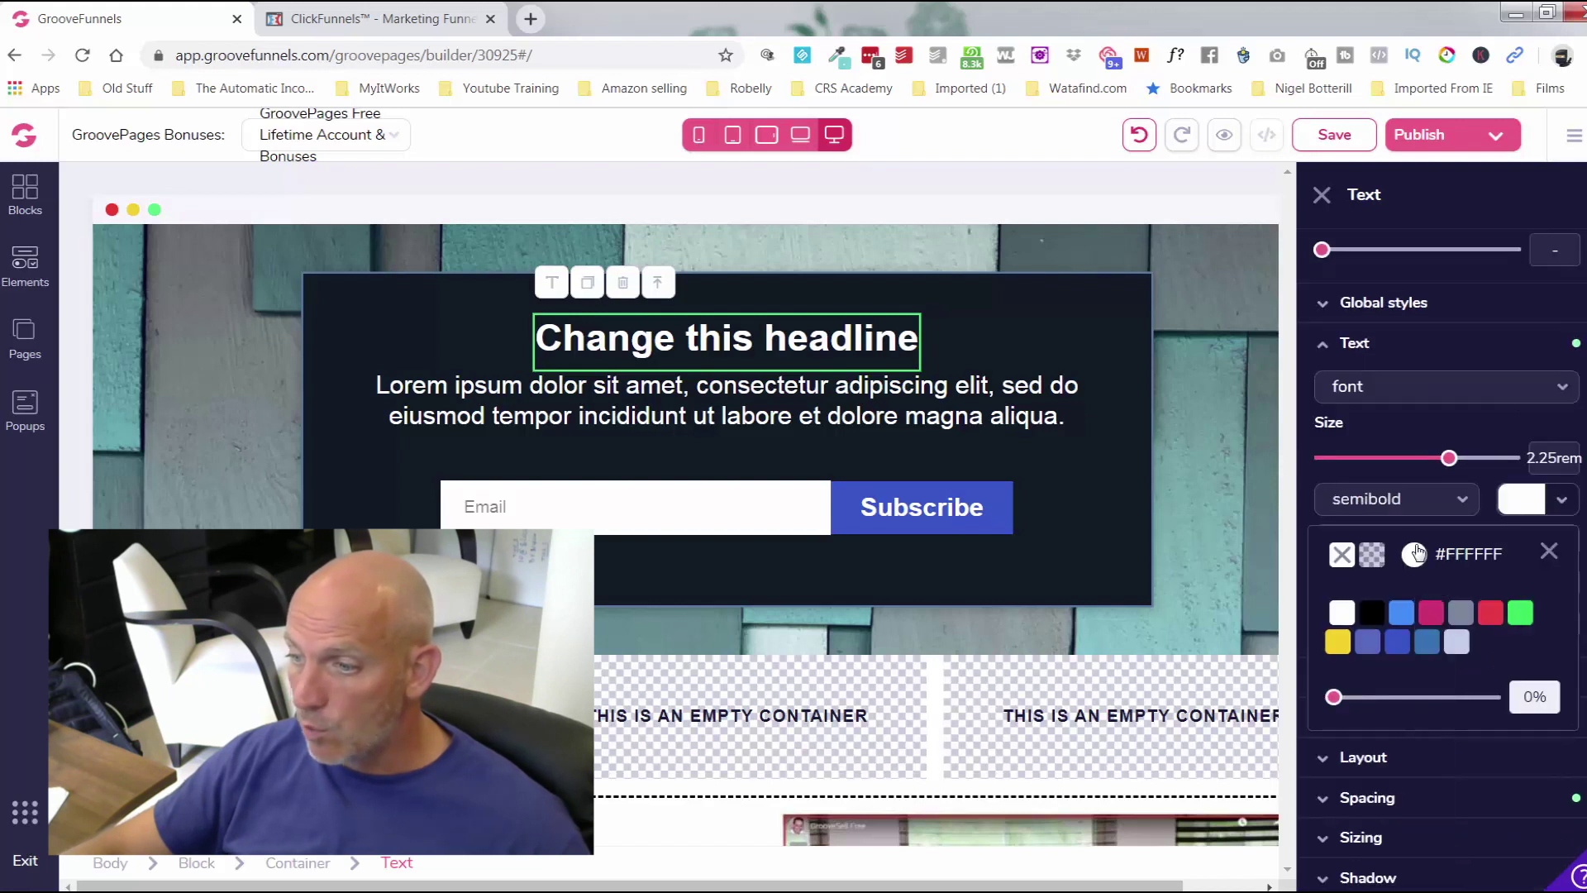
{"action": "left_click", "coordinate": [1435, 615]}
{"action": "left_click_drag", "start_coordinate": [1532, 708], "coordinate": [1531, 682]}
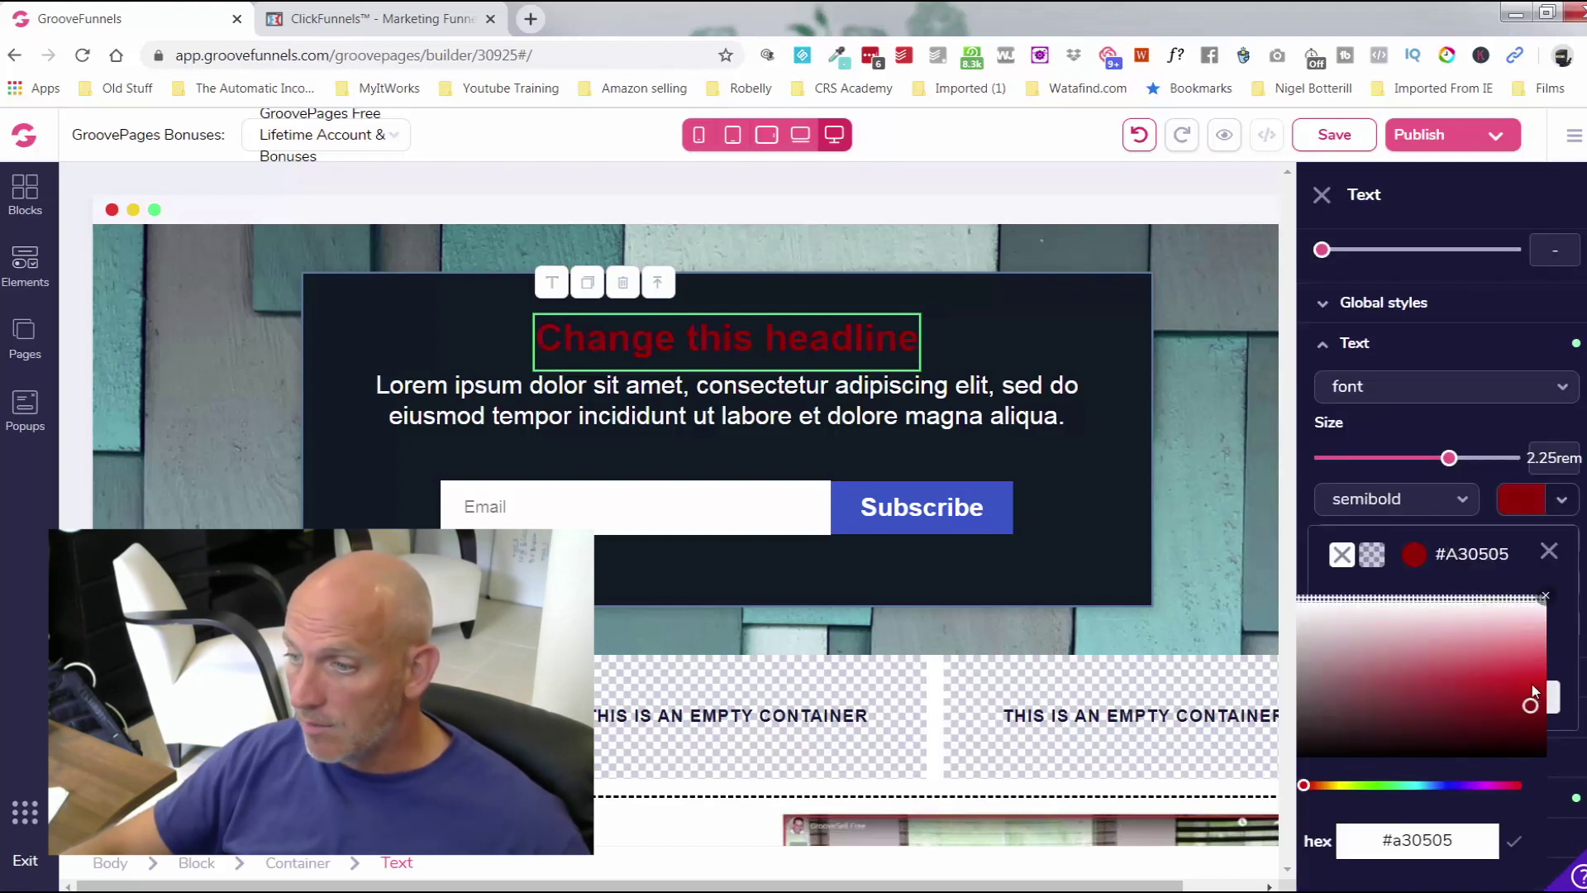
{"action": "left_click", "coordinate": [1547, 552]}
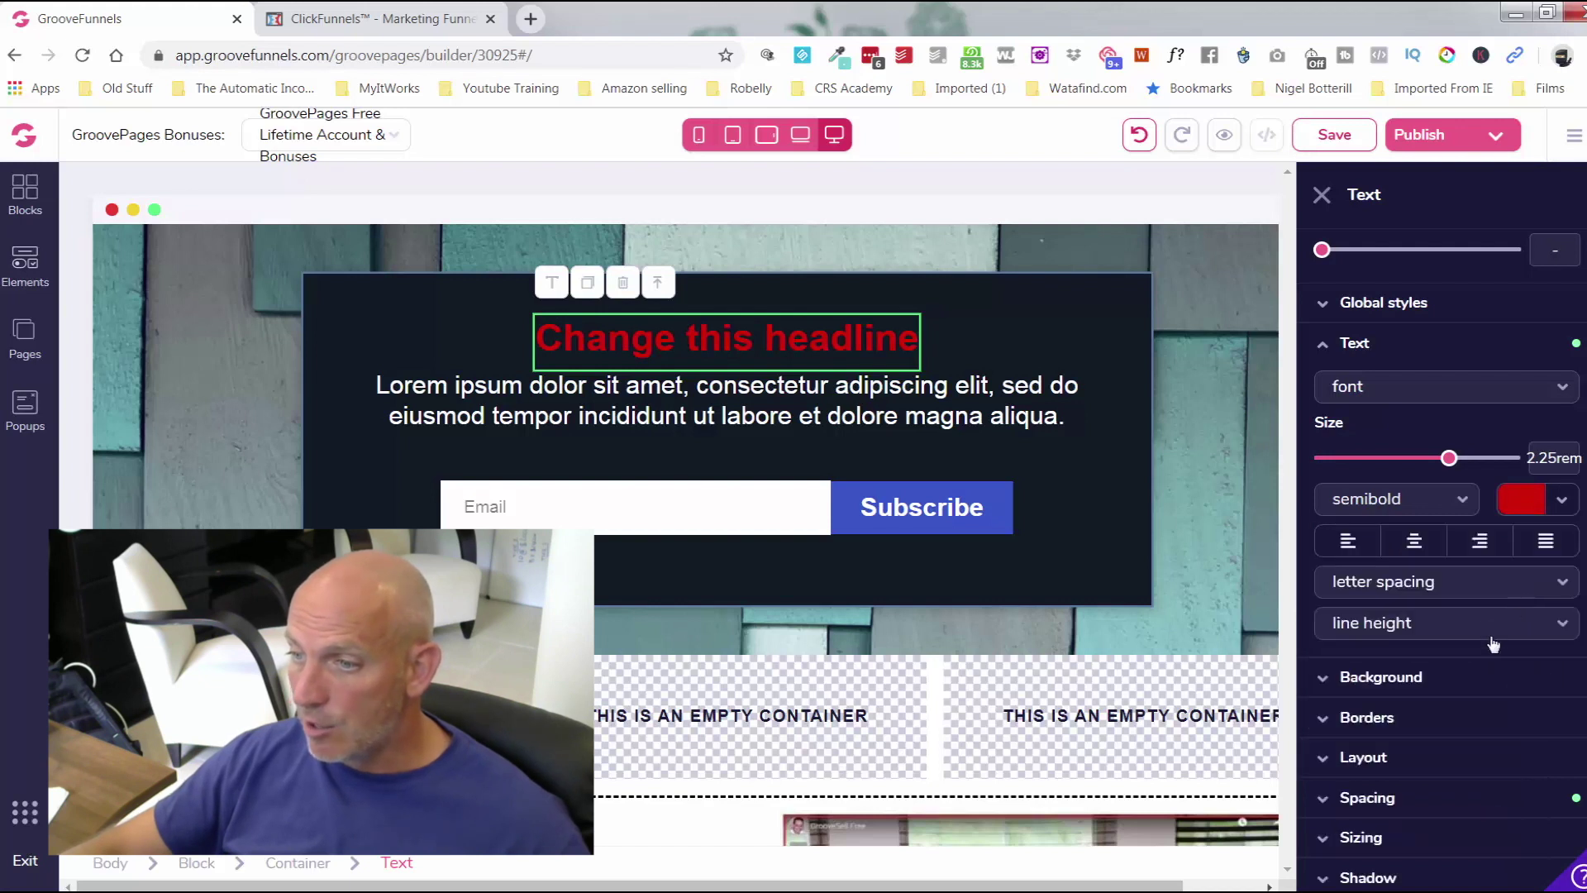
Step: Make the headline bold, review its font, background and border settings, and close the panel
{"action": "left_click", "coordinate": [1396, 506]}
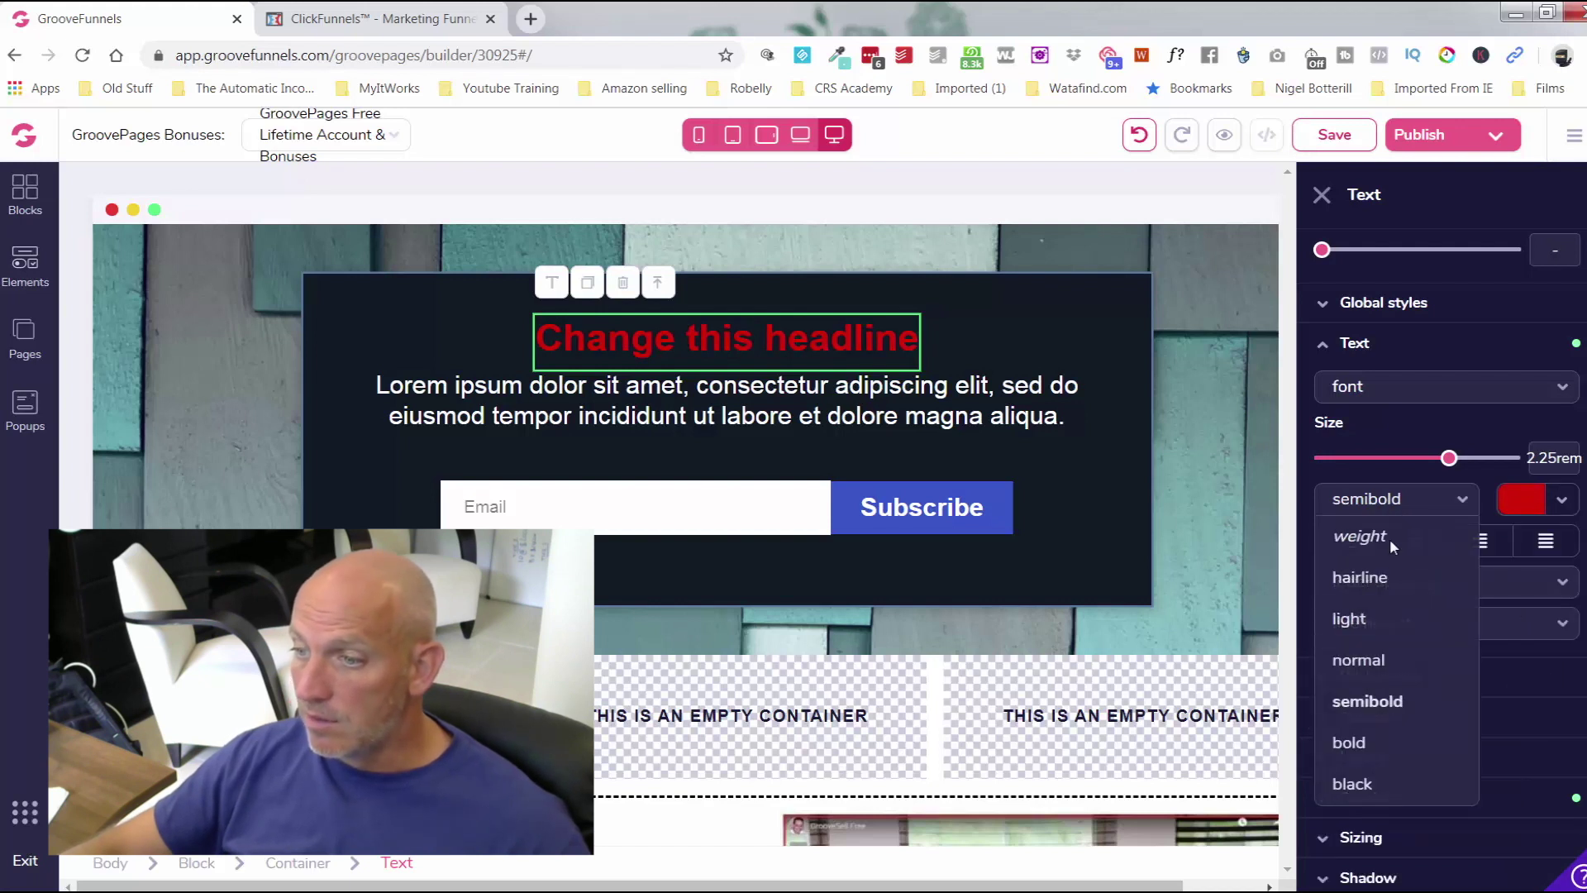
{"action": "left_click", "coordinate": [1416, 695]}
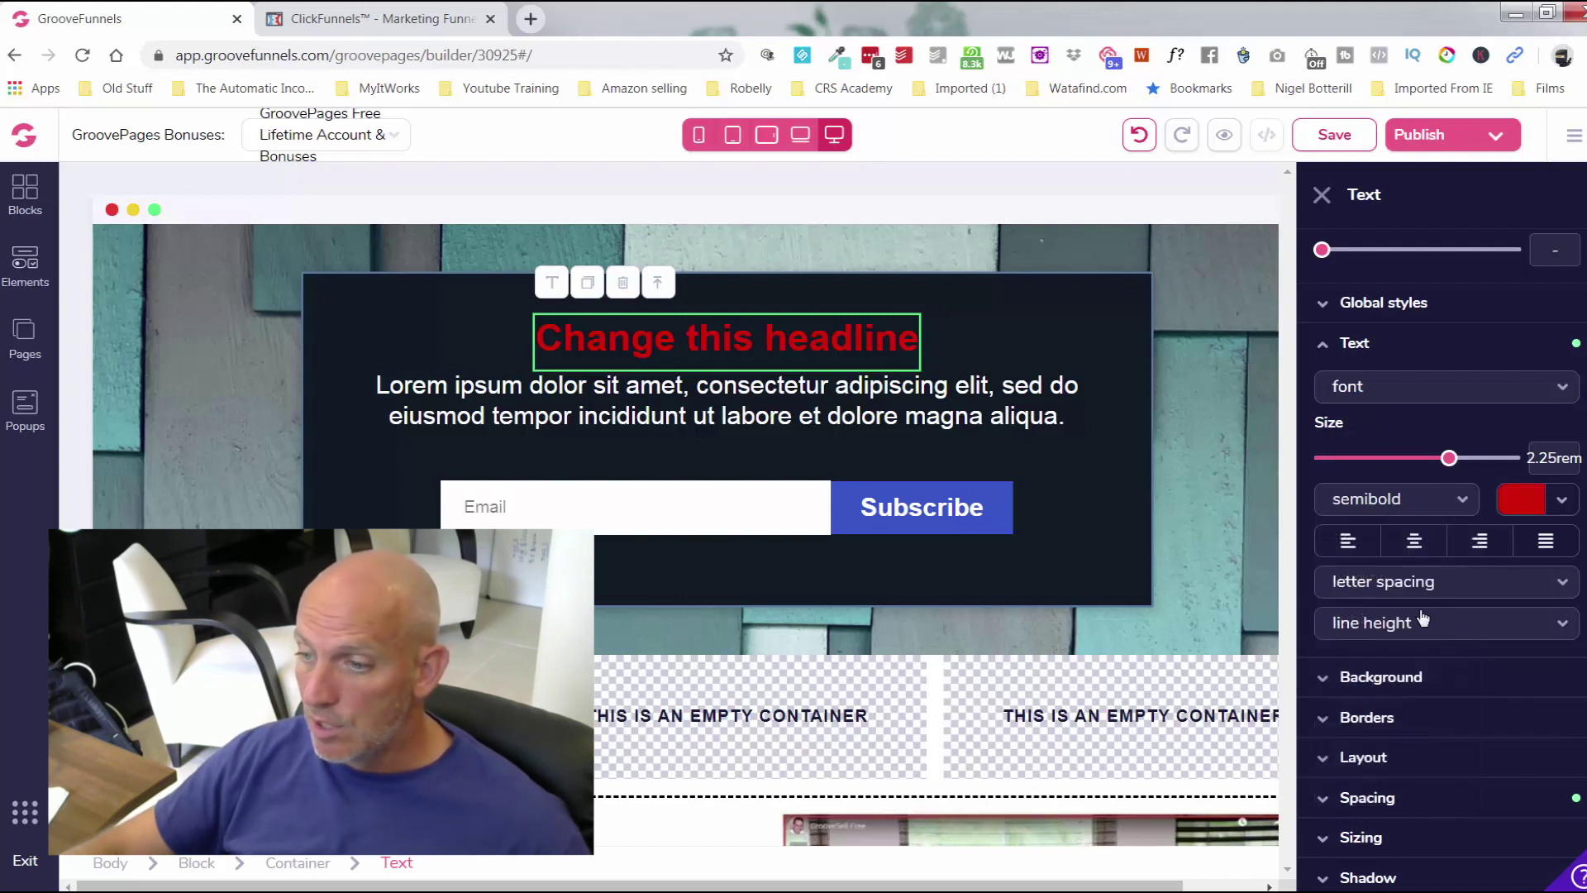
{"action": "left_click", "coordinate": [1424, 506]}
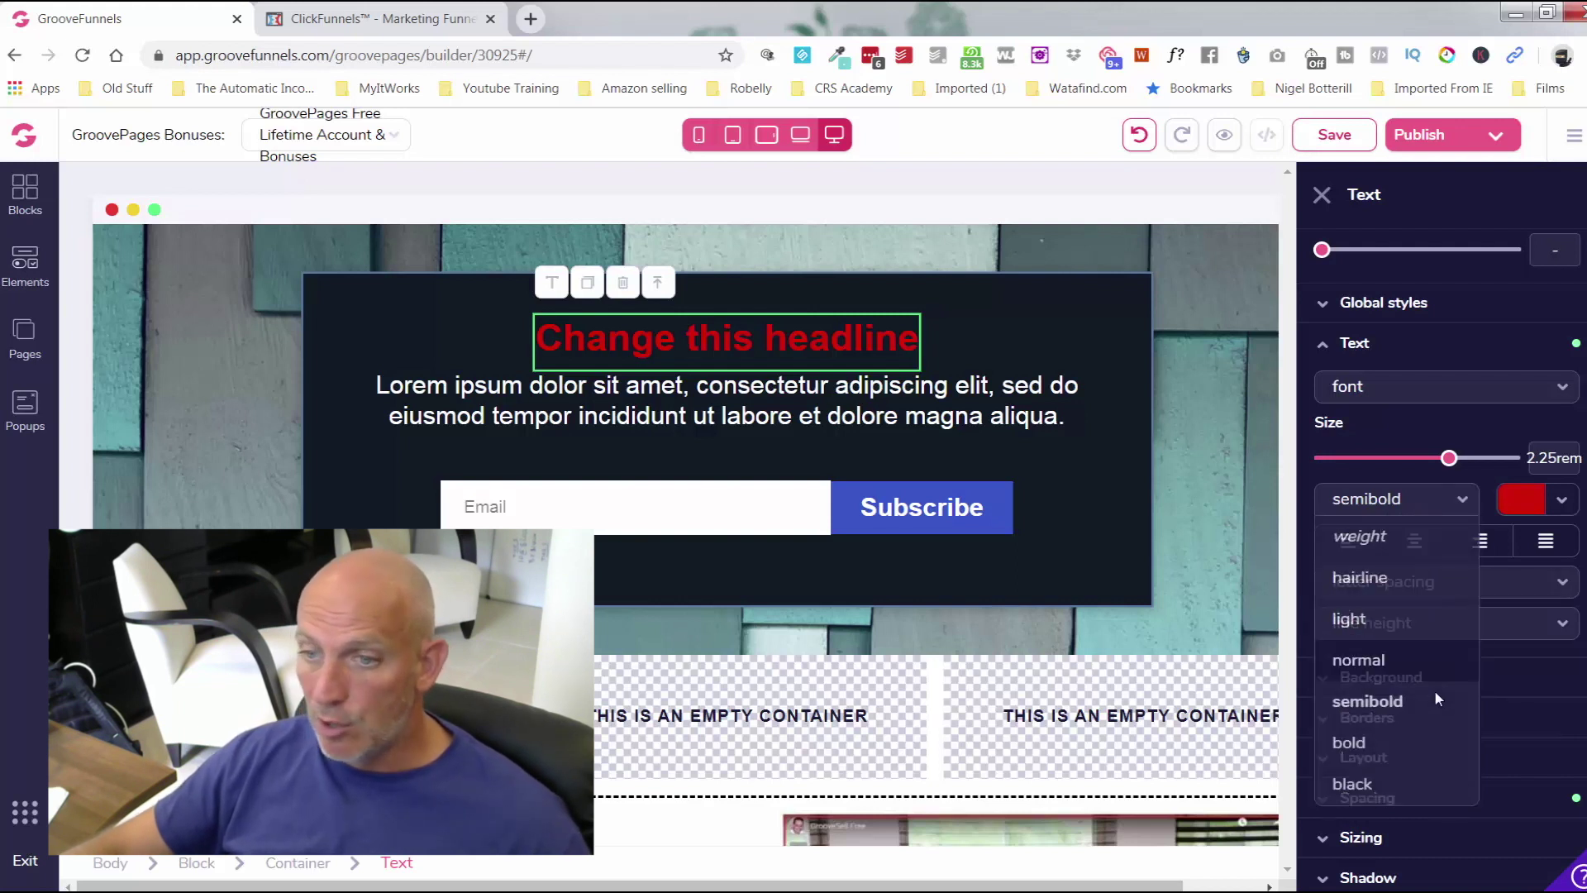
{"action": "left_click", "coordinate": [1425, 738]}
{"action": "left_click", "coordinate": [1390, 397]}
{"action": "left_click", "coordinate": [1410, 623]}
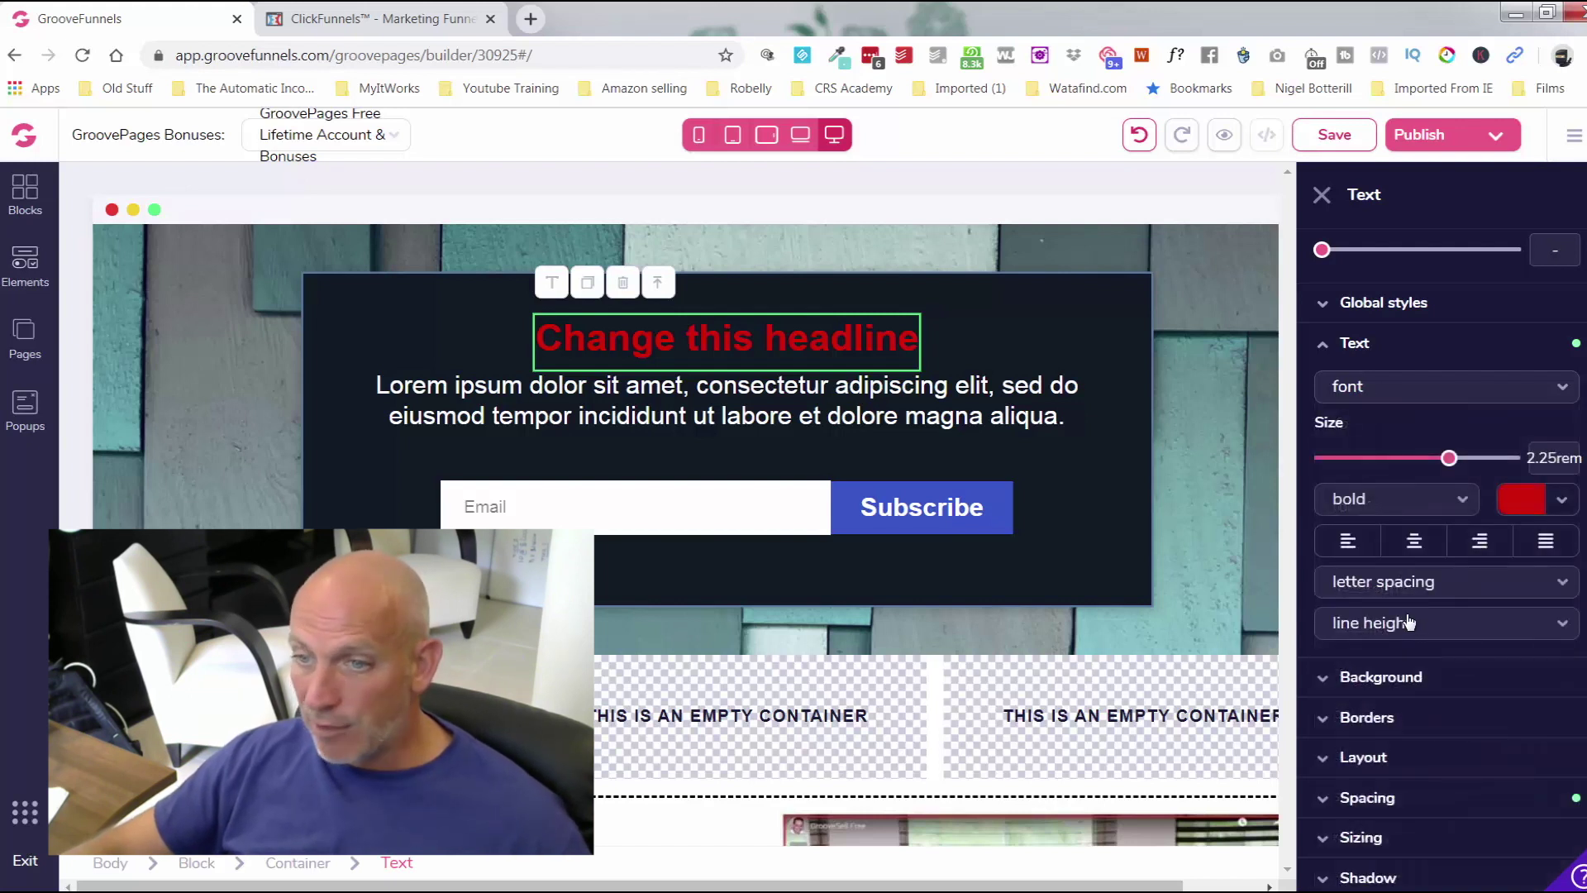
{"action": "left_click", "coordinate": [1380, 676]}
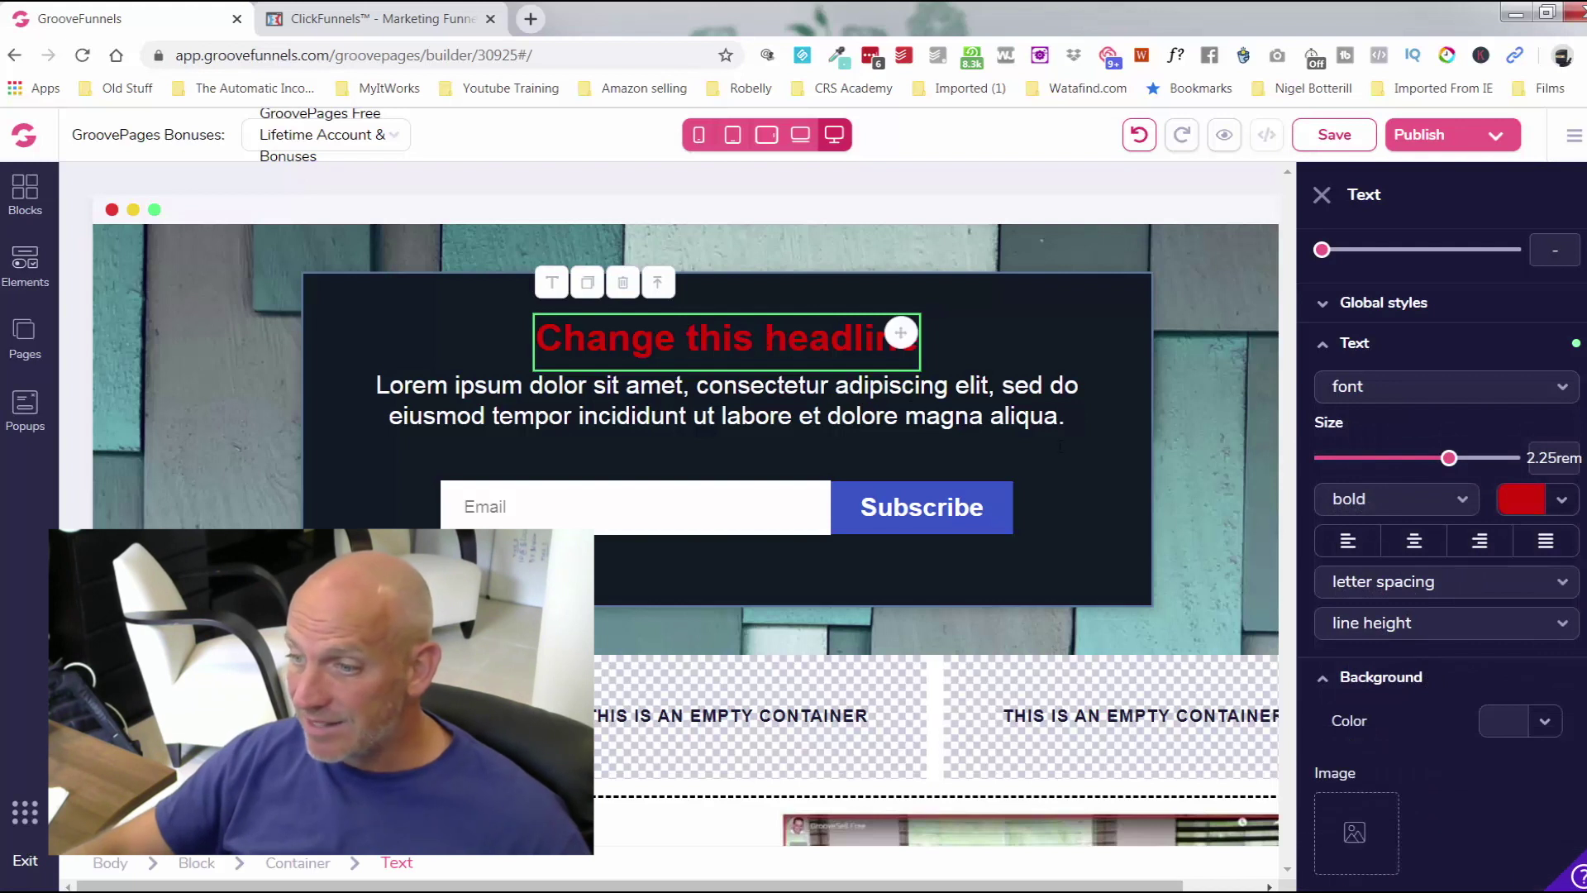
{"action": "scroll", "coordinate": [1421, 622], "scroll_direction": "down", "scroll_amount": 3}
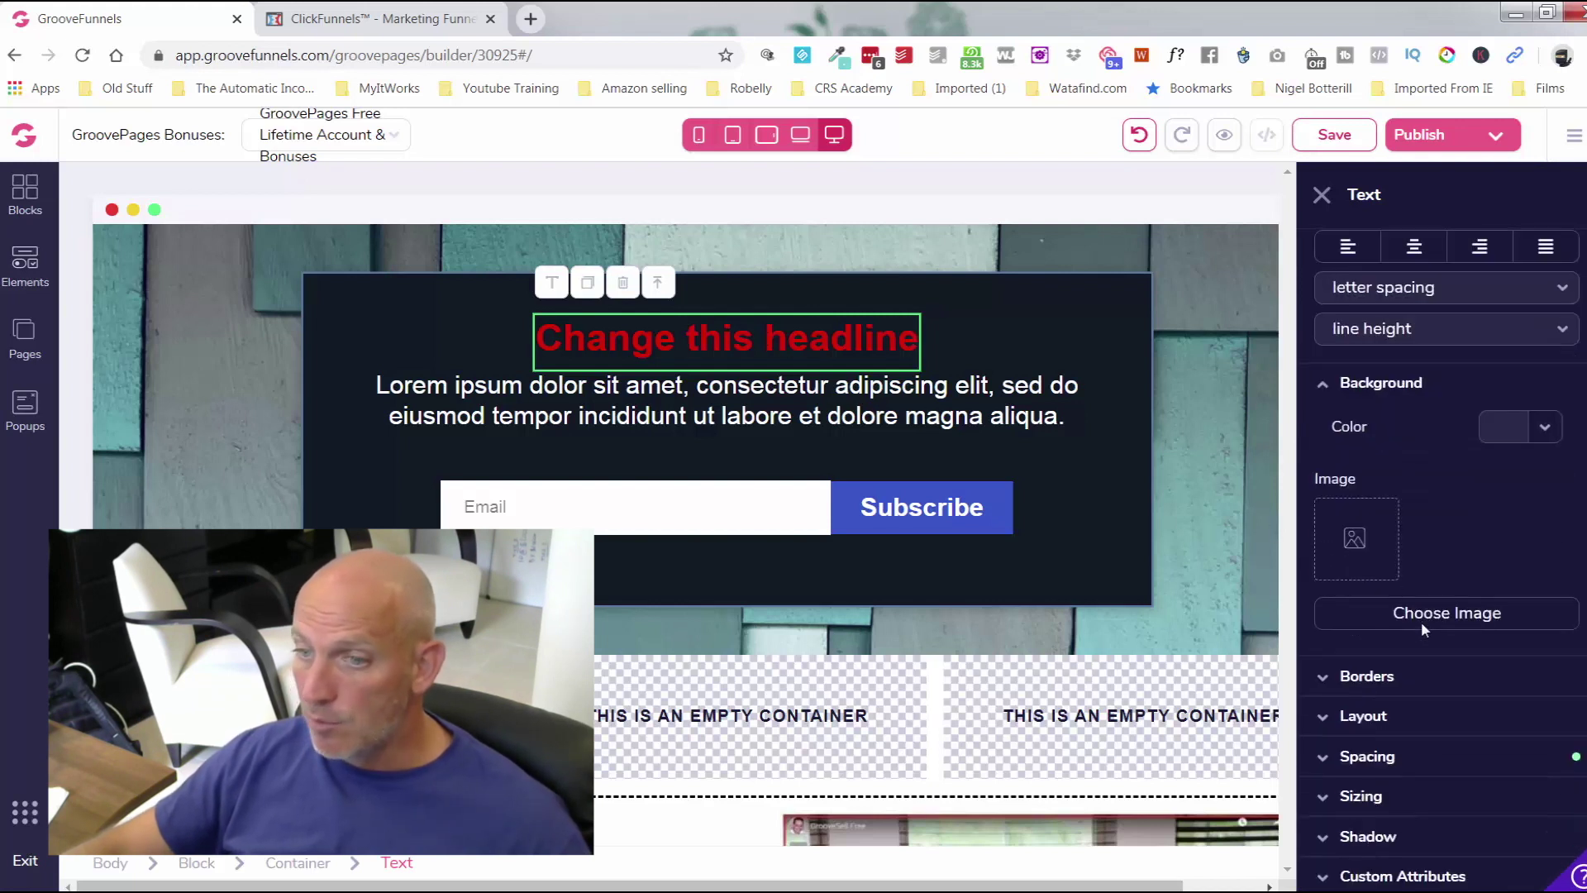
{"action": "left_click", "coordinate": [1427, 676]}
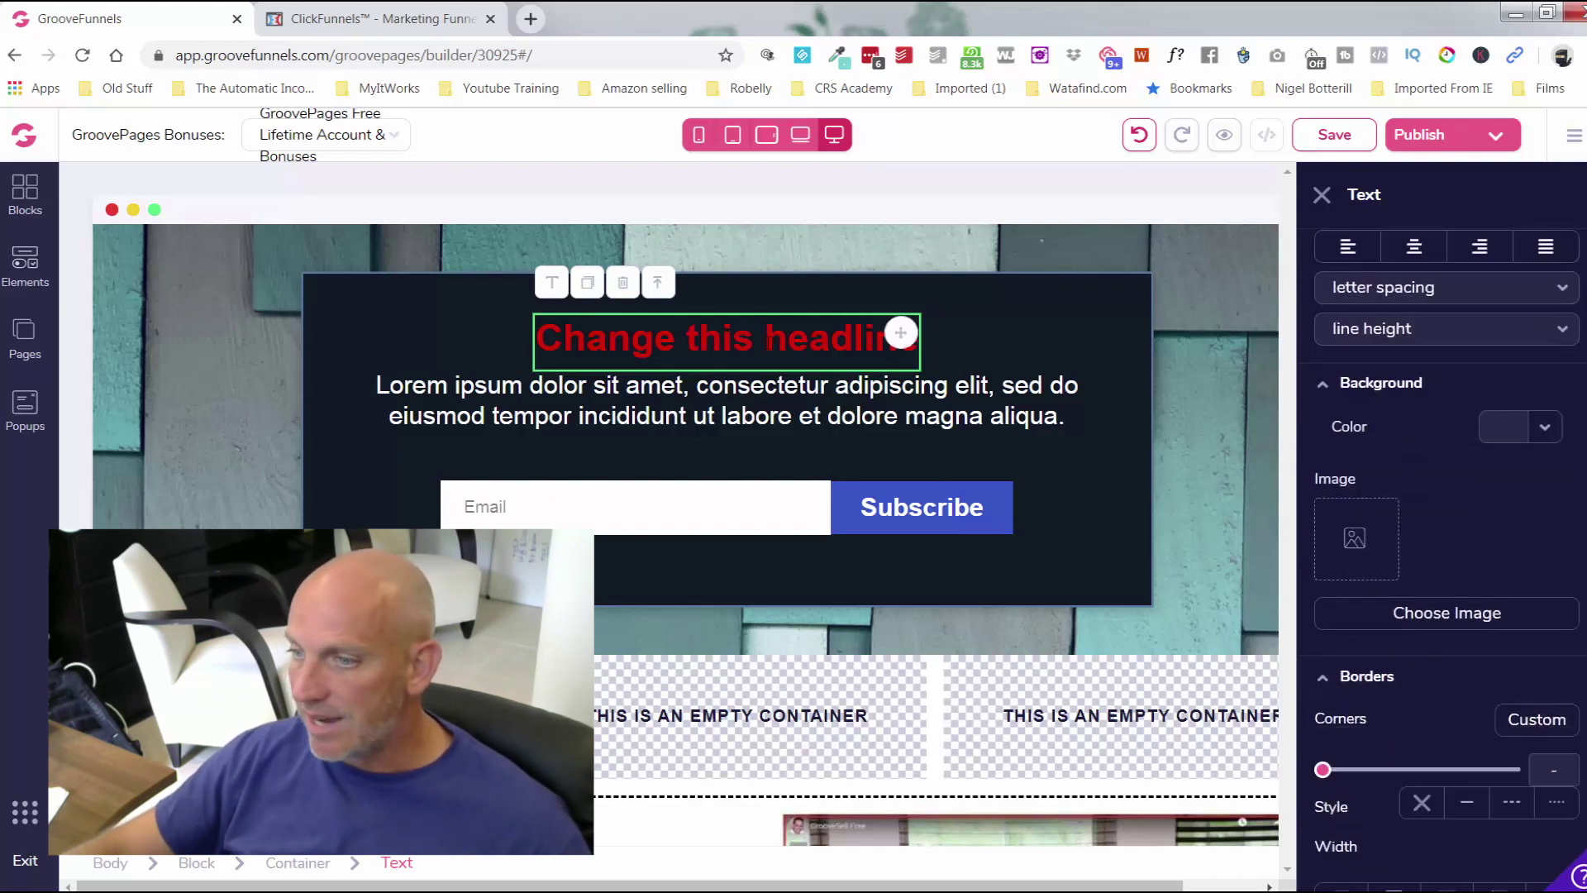
{"action": "scroll", "coordinate": [1460, 563], "scroll_direction": "down", "scroll_amount": 2}
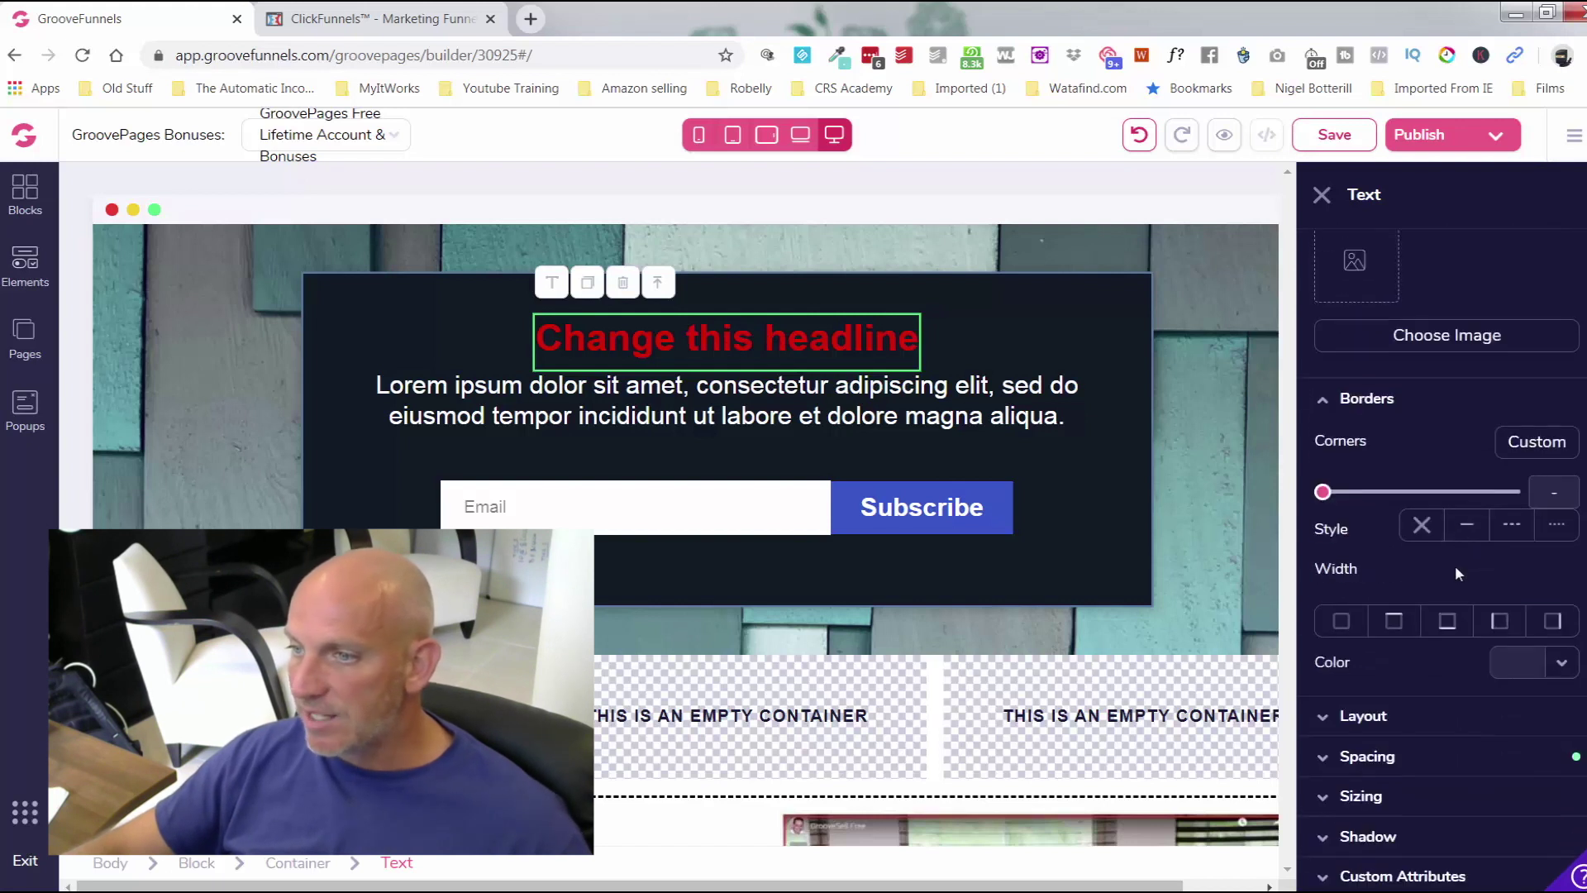
{"action": "scroll", "coordinate": [1456, 565], "scroll_direction": "up", "scroll_amount": 5}
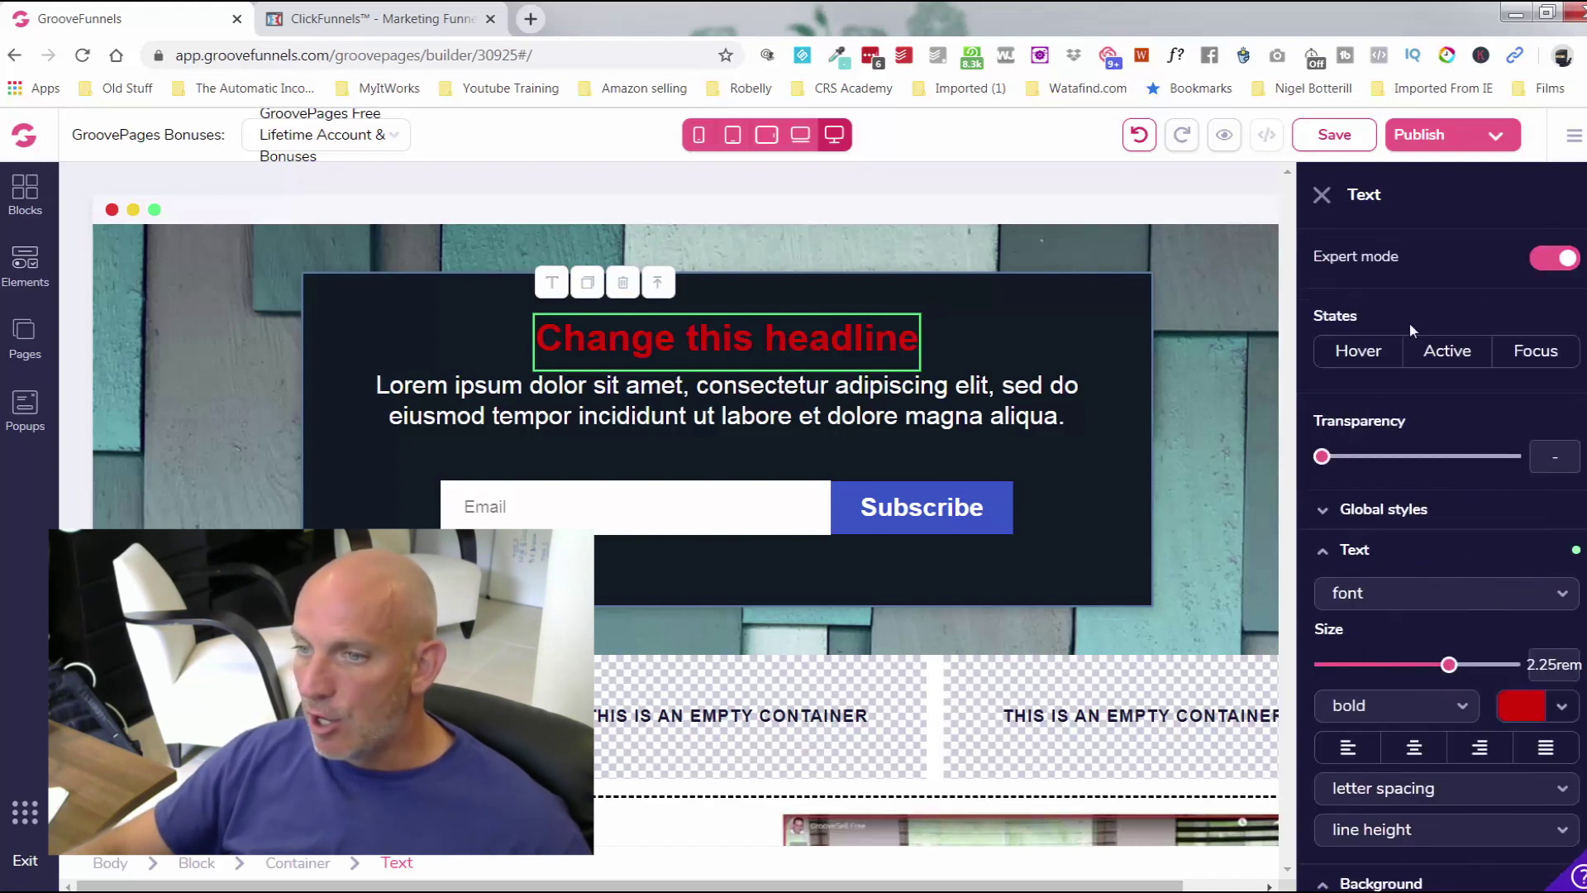
{"action": "left_click", "coordinate": [1321, 199]}
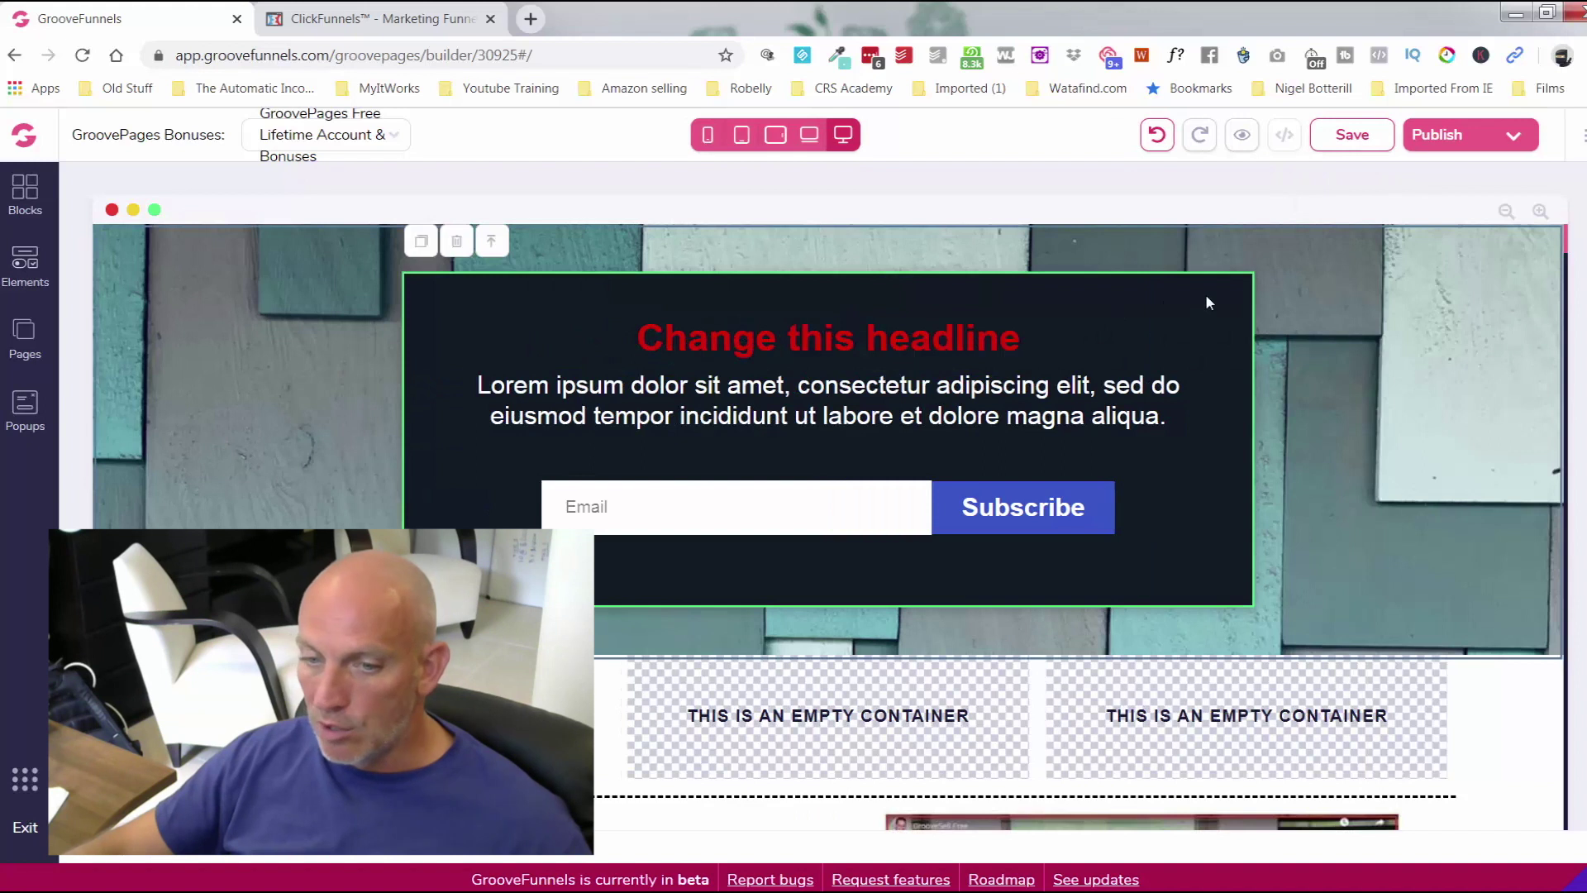
Step: Give the signup container a blue #0451AE background
{"action": "left_click", "coordinate": [1062, 557]}
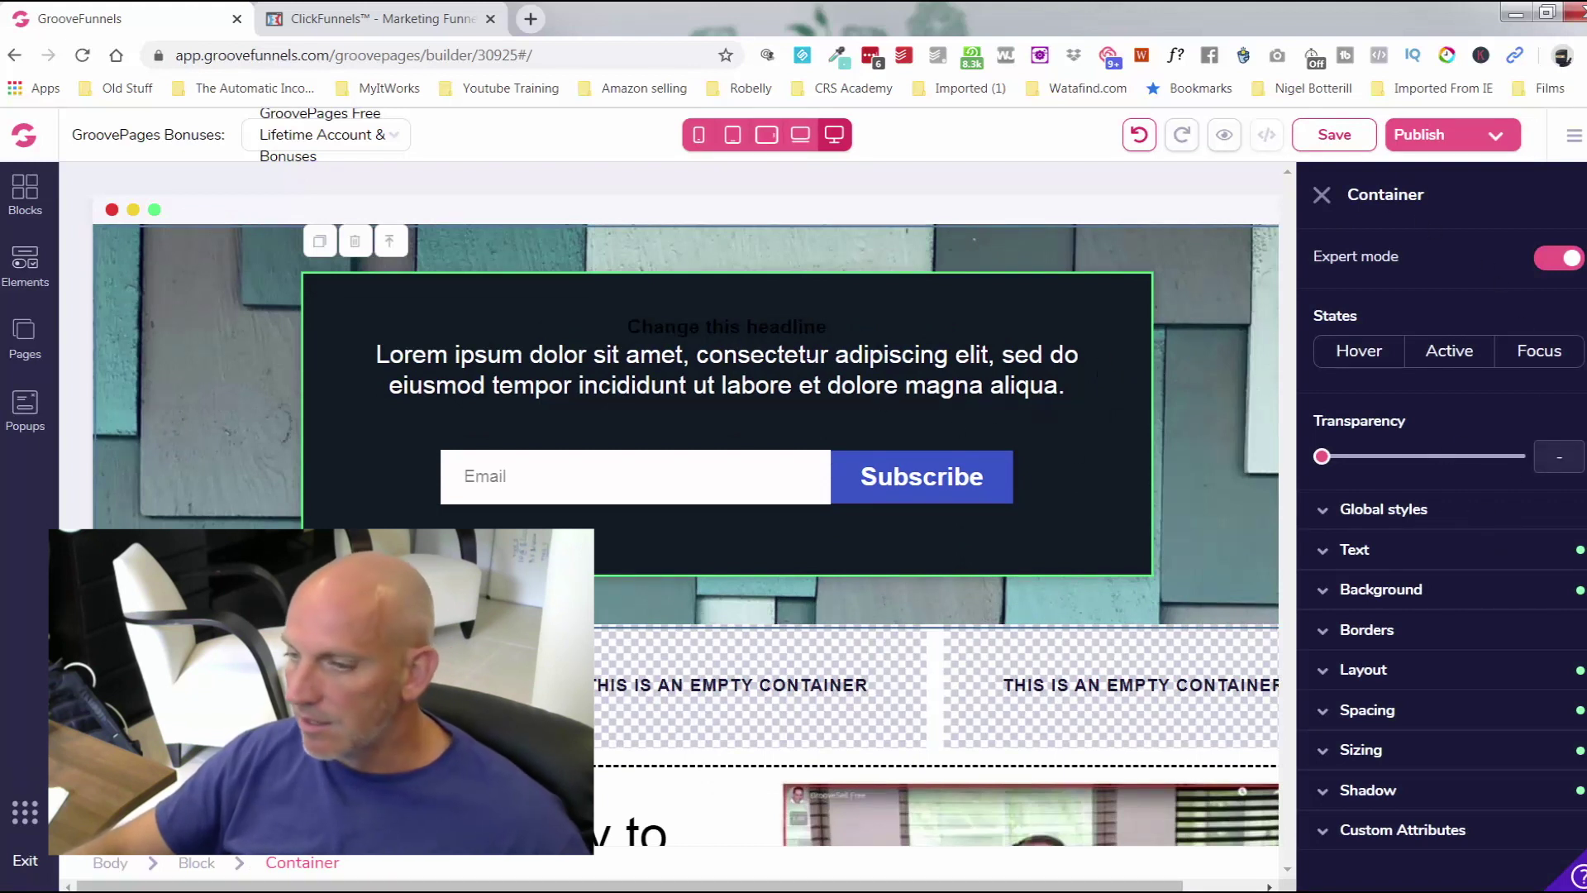
{"action": "left_click", "coordinate": [1453, 605]}
{"action": "left_click", "coordinate": [1506, 632]}
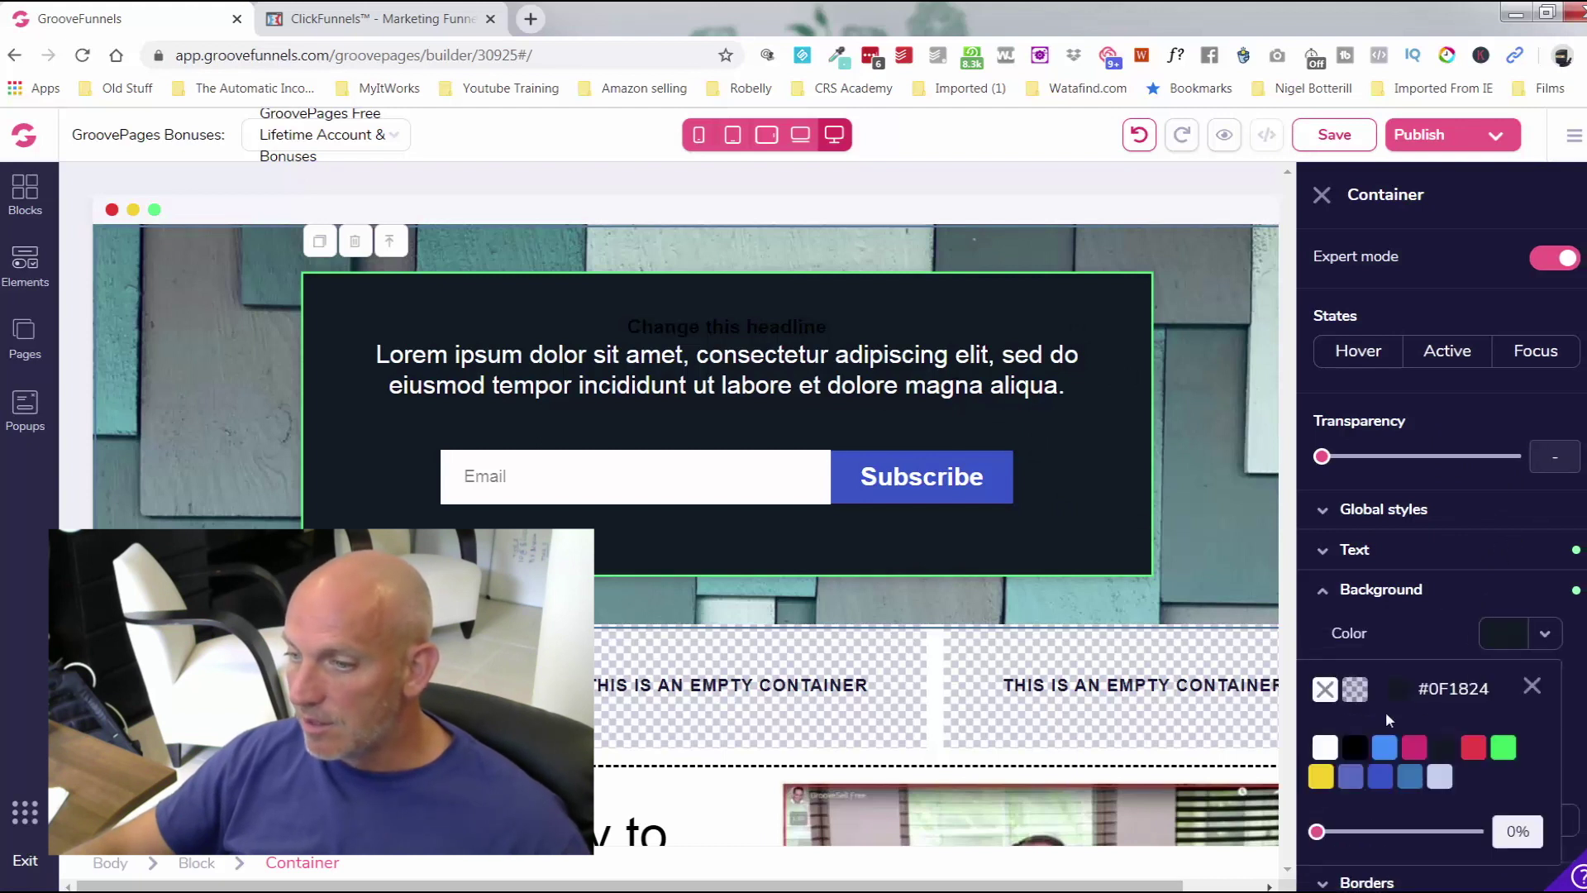
{"action": "mouse_move", "coordinate": [1385, 751]}
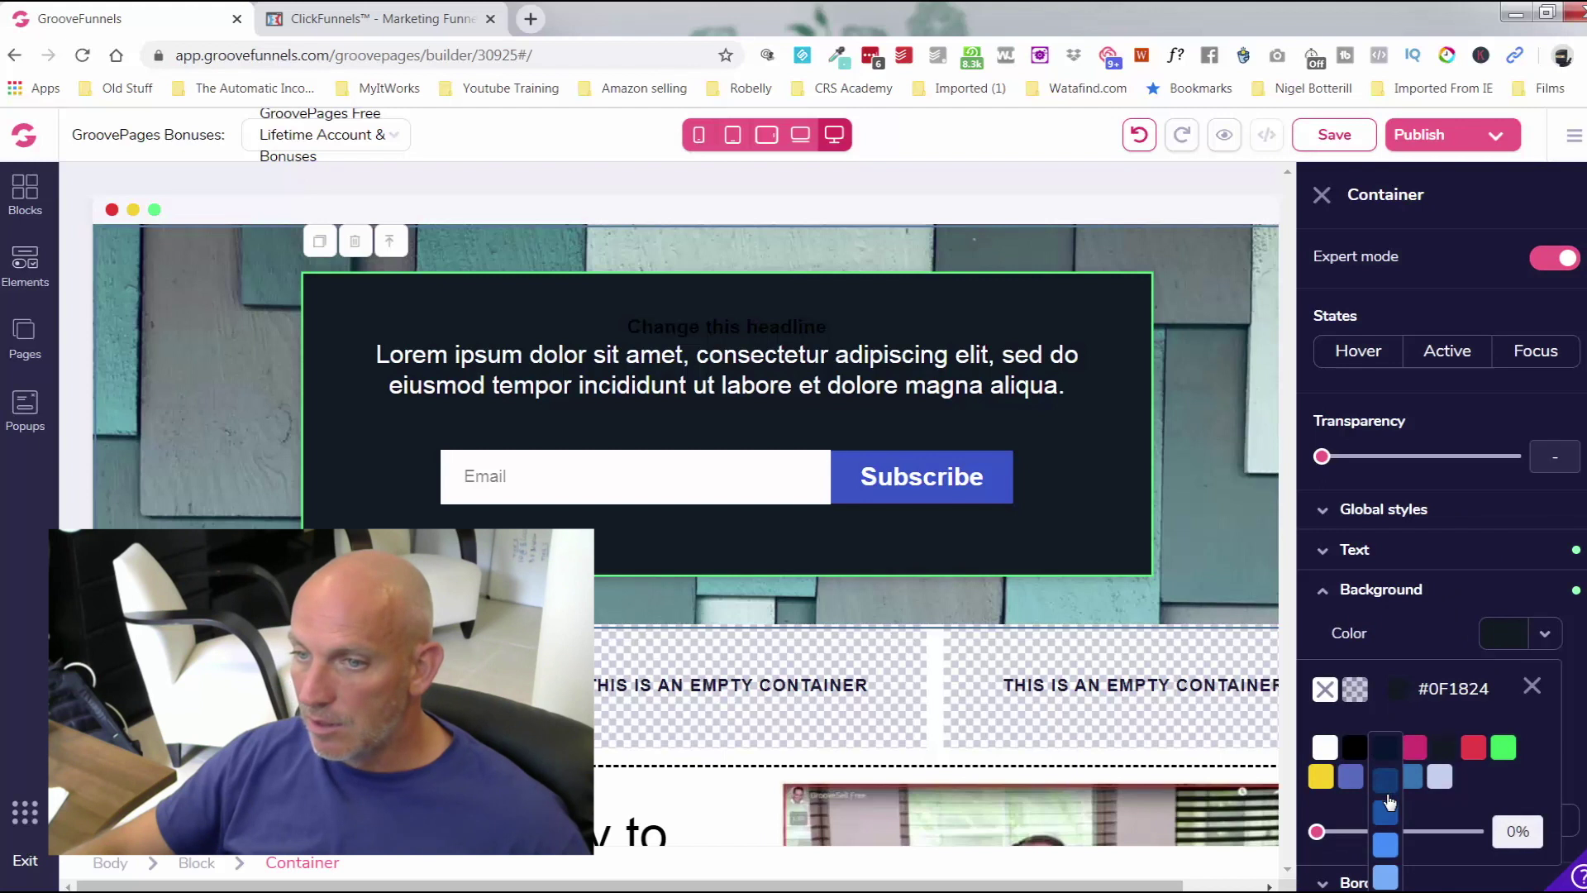
{"action": "left_click", "coordinate": [1386, 814]}
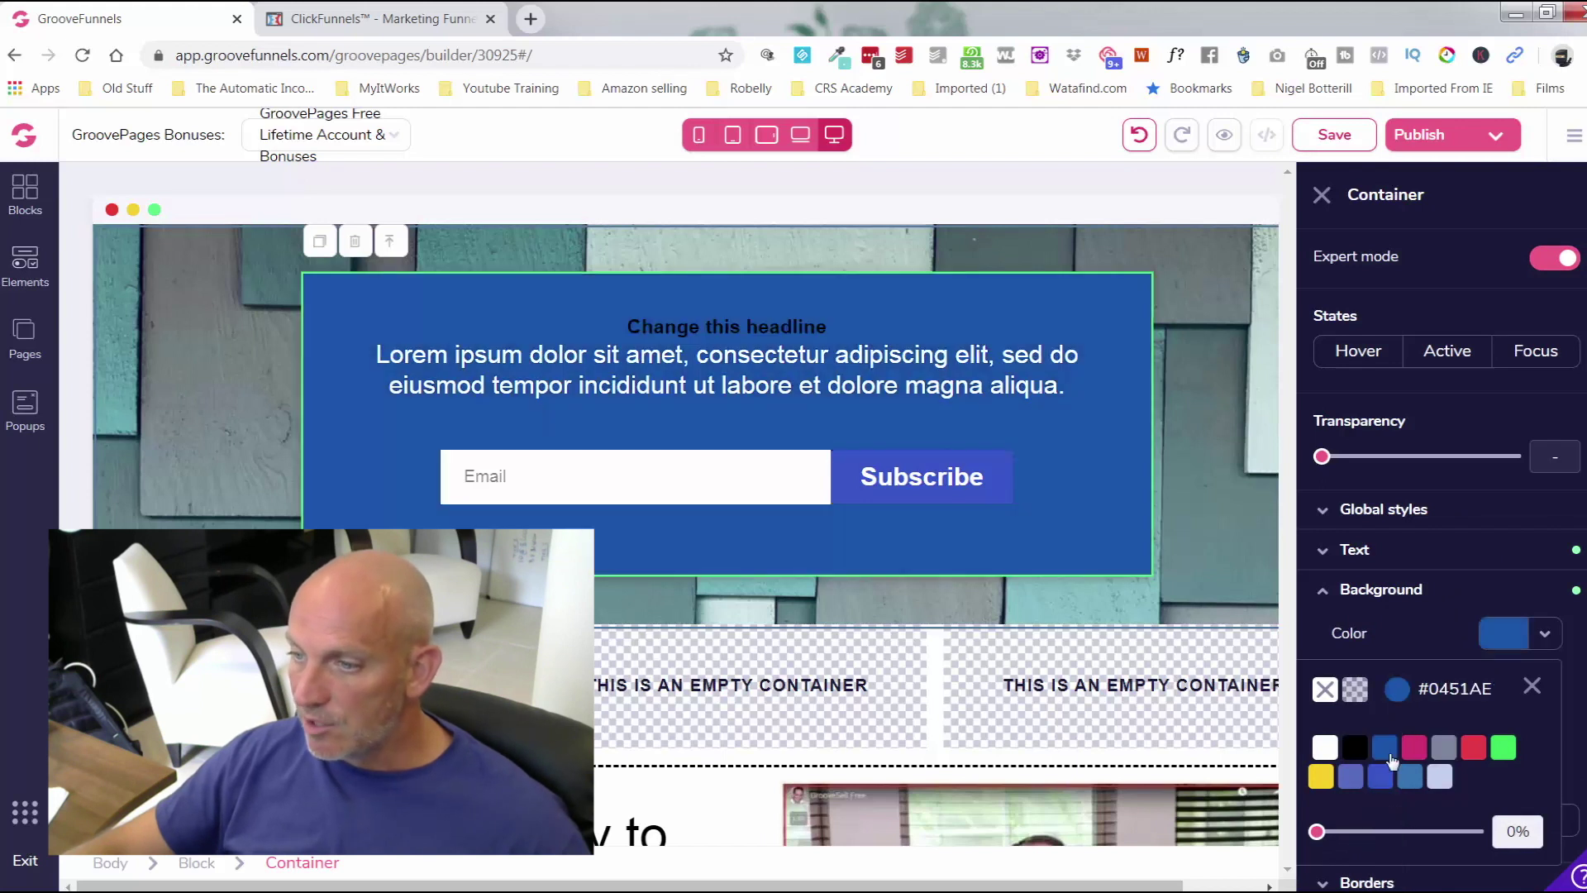
Step: Set the container's custom rounded corners to .125rem and close the colour picker
{"action": "left_click", "coordinate": [1418, 555]}
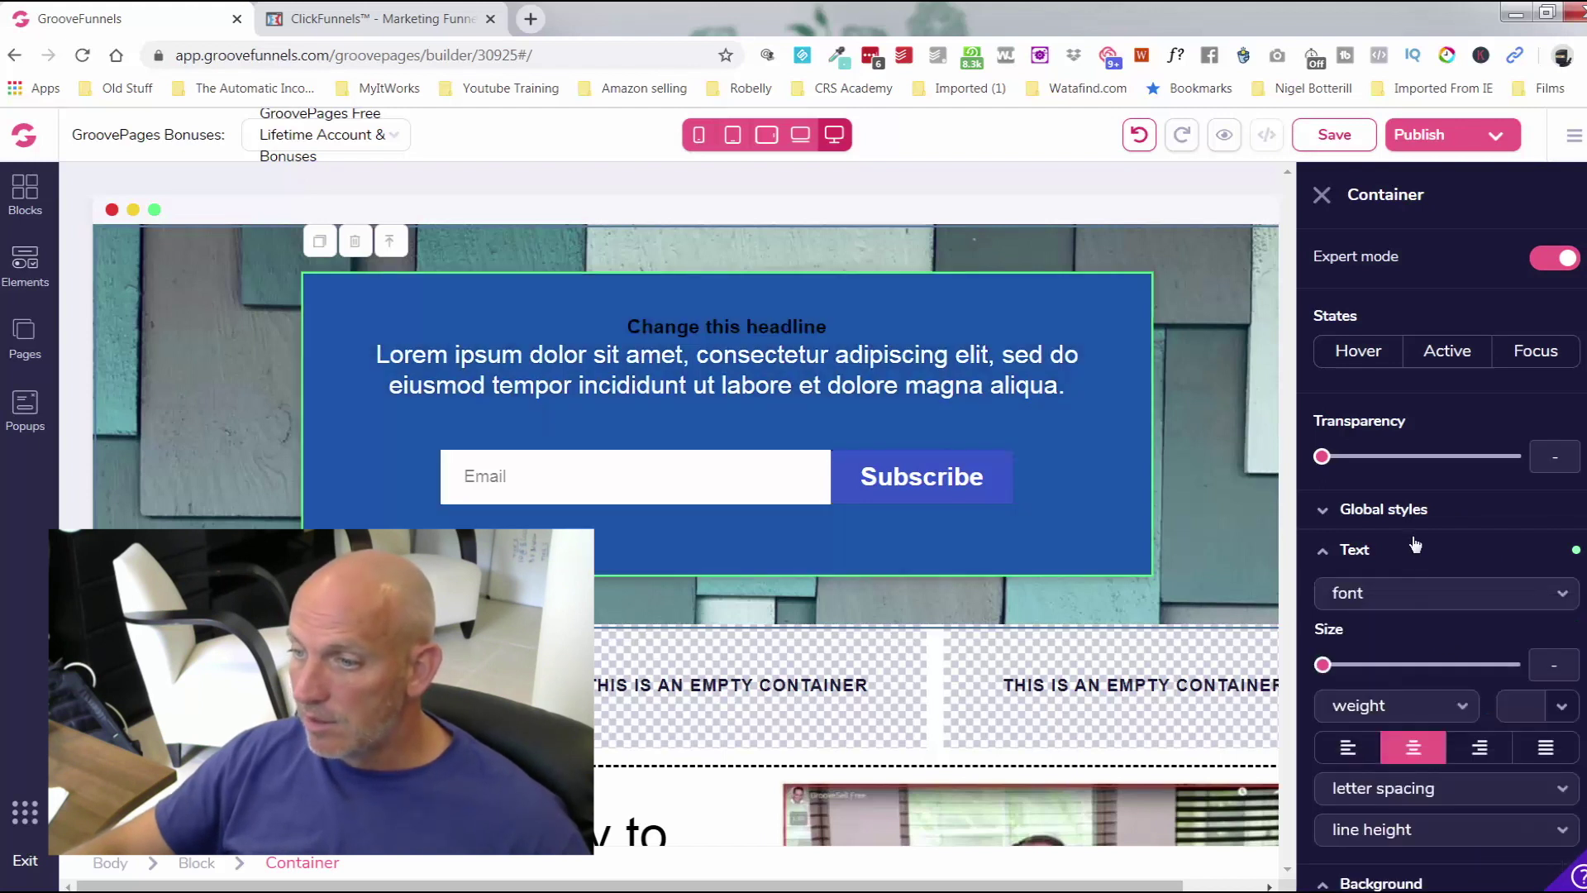
{"action": "left_click", "coordinate": [1437, 529]}
{"action": "scroll", "coordinate": [1435, 529], "scroll_direction": "down", "scroll_amount": 2}
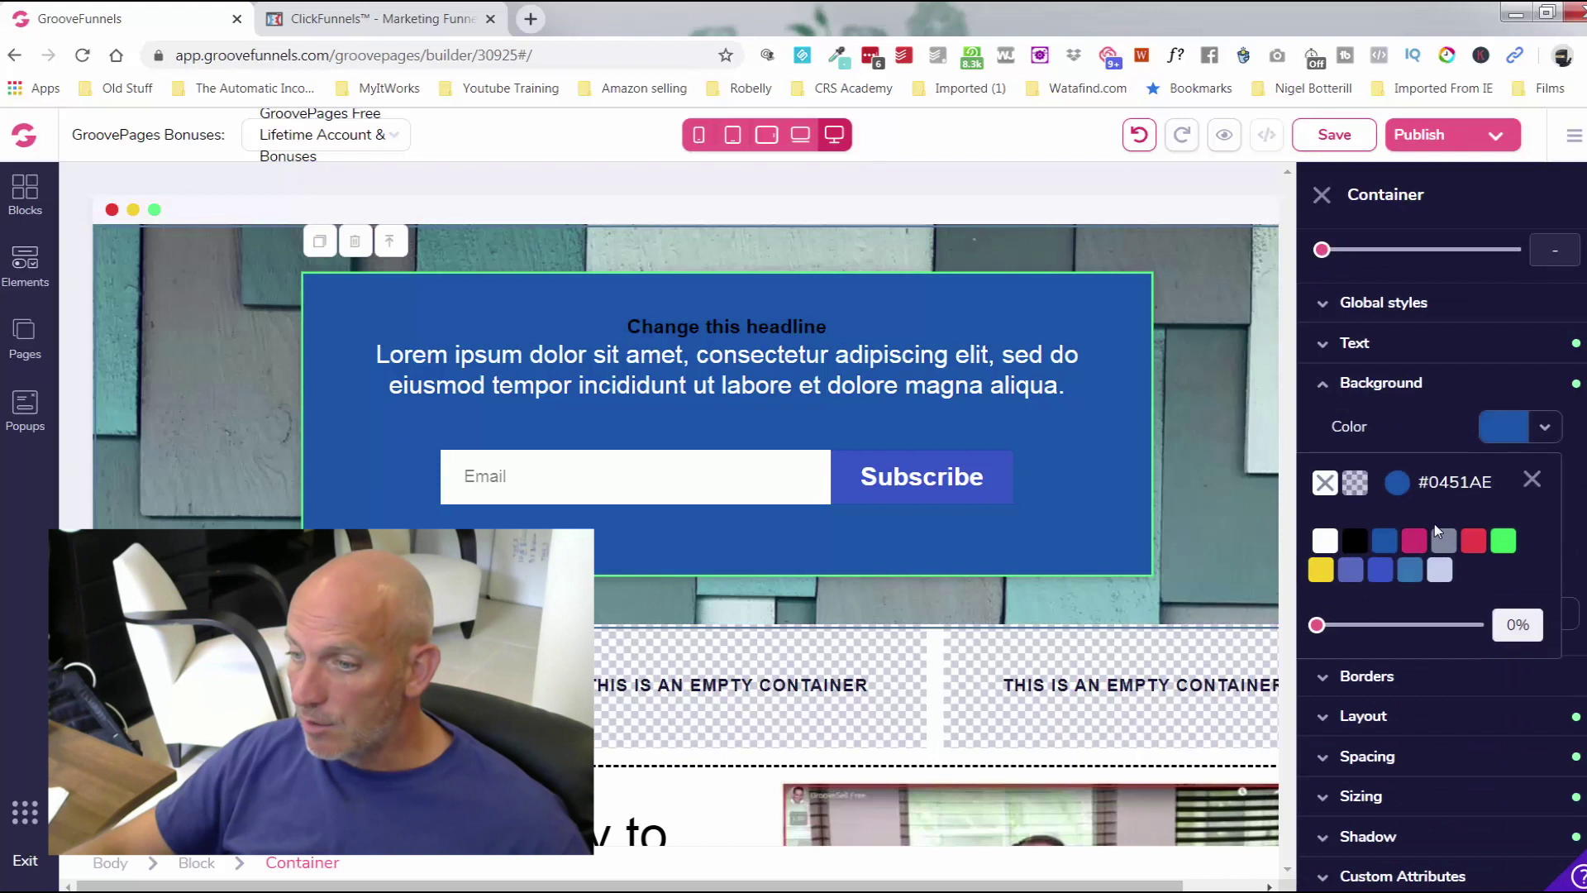
{"action": "left_click", "coordinate": [1410, 686]}
{"action": "left_click", "coordinate": [1528, 726]}
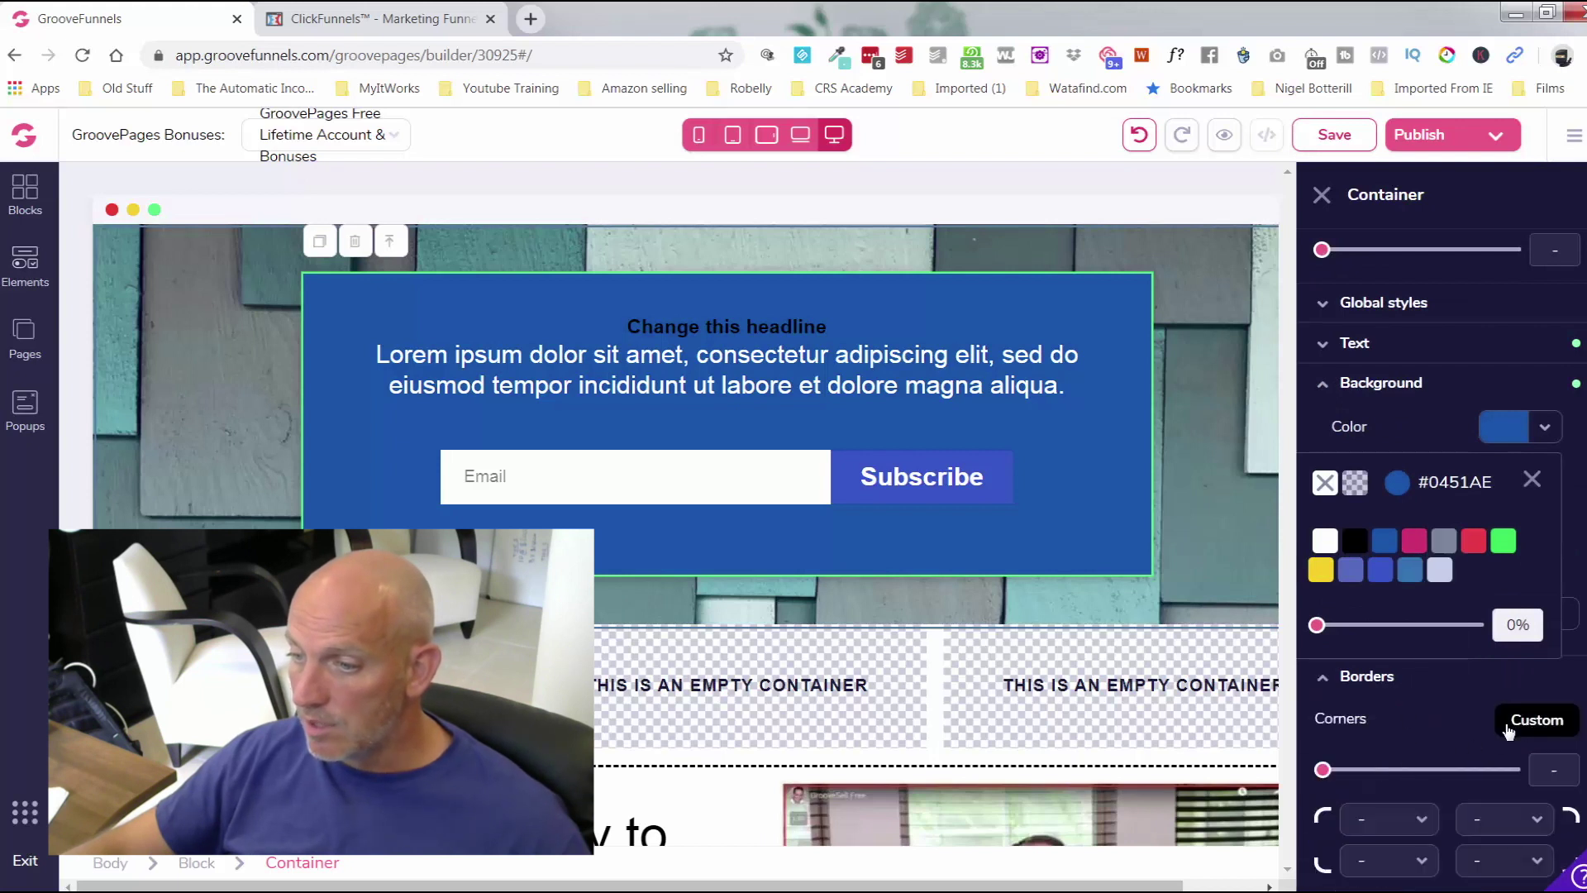
{"action": "left_click_drag", "start_coordinate": [1343, 770], "coordinate": [1413, 775]}
{"action": "left_click", "coordinate": [1457, 684]}
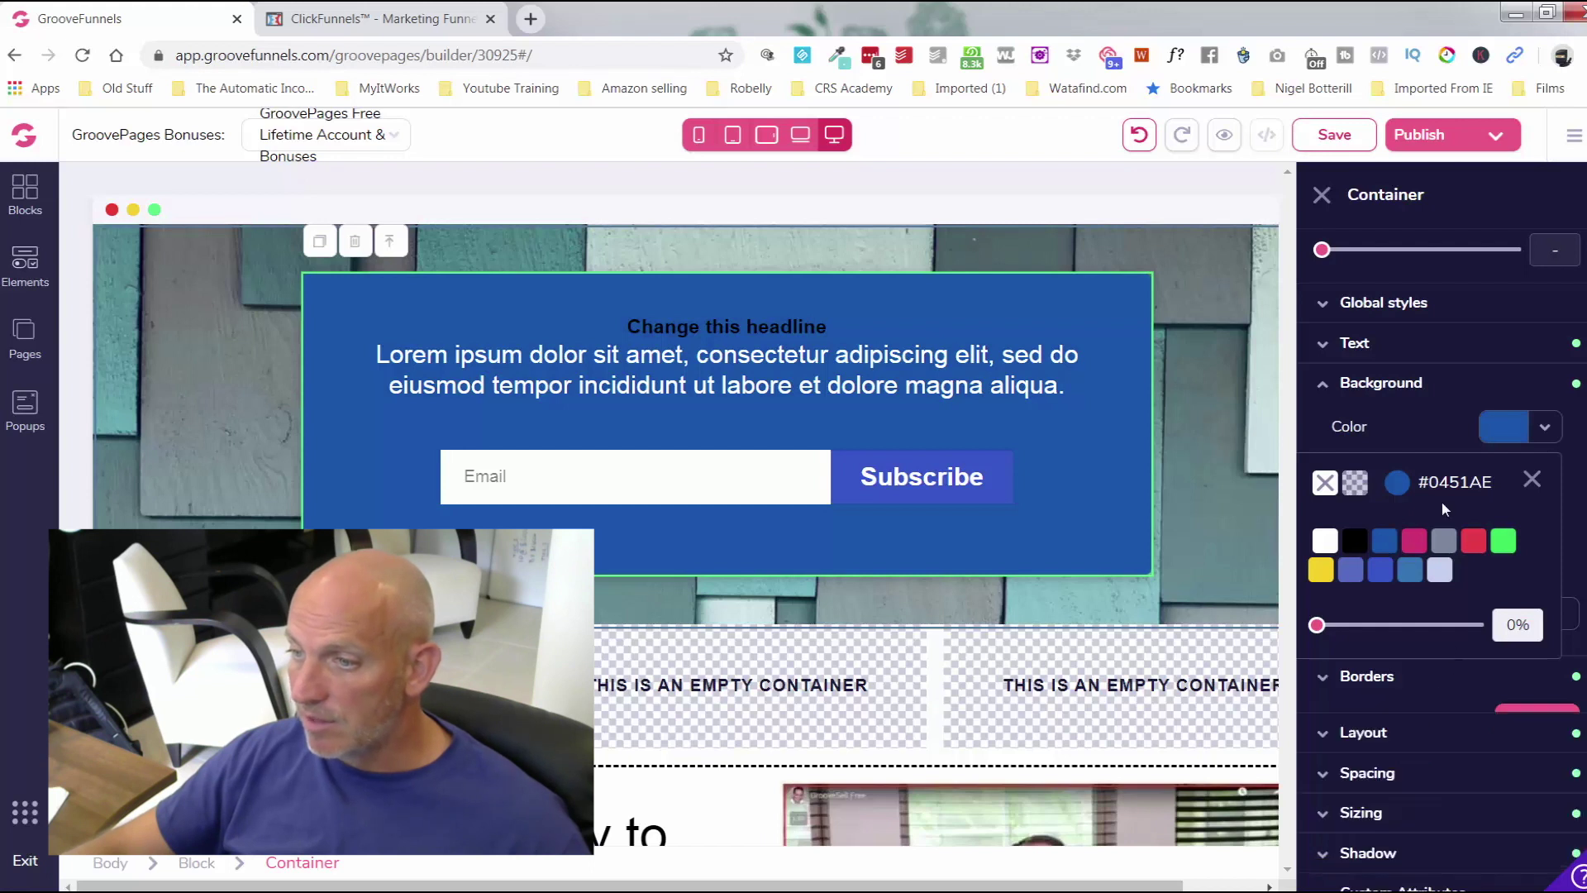
{"action": "left_click", "coordinate": [1534, 479]}
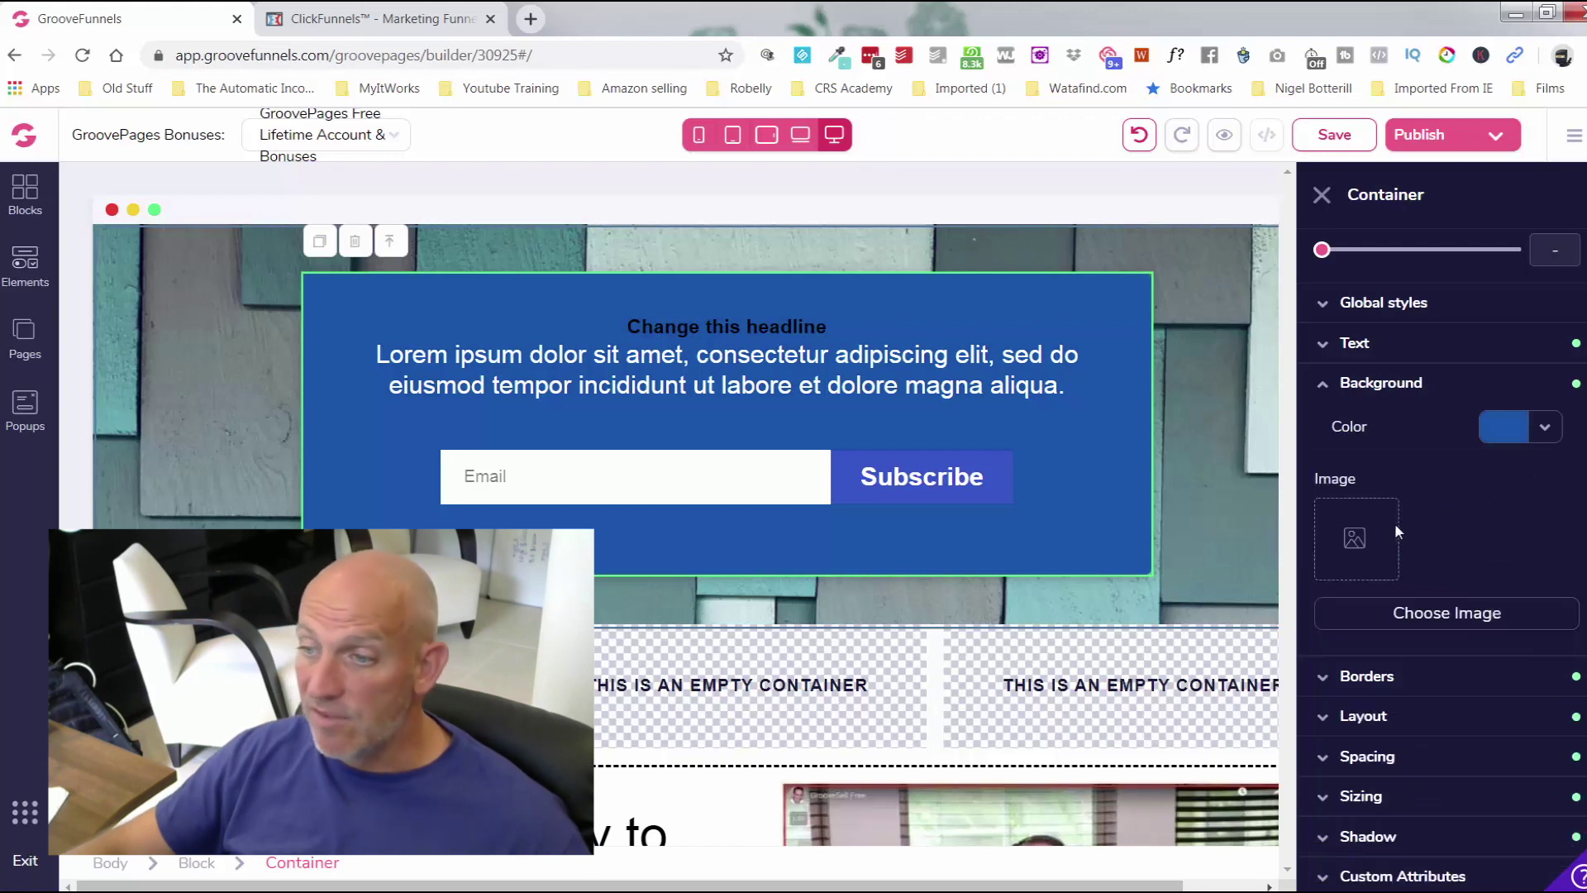
{"action": "scroll", "coordinate": [1396, 523], "scroll_direction": "down", "scroll_amount": 1}
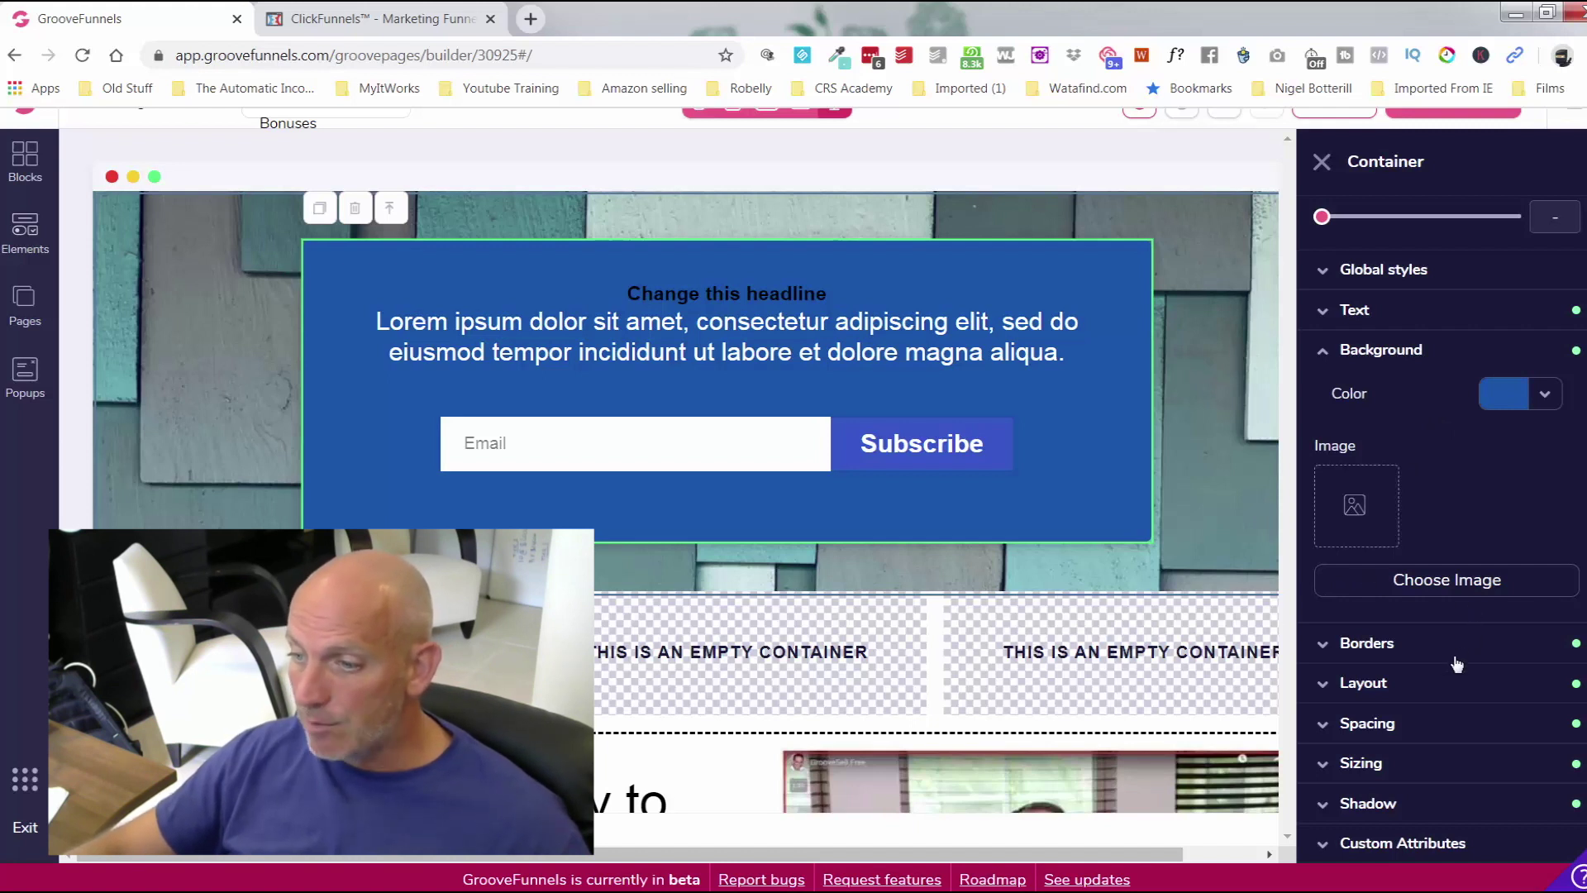
Step: Set the container's top and bottom padding to 2rem
{"action": "left_click", "coordinate": [1457, 685]}
{"action": "scroll", "coordinate": [1453, 690], "scroll_direction": "down", "scroll_amount": 3}
{"action": "left_click", "coordinate": [1437, 738]}
{"action": "scroll", "coordinate": [1440, 641], "scroll_direction": "down", "scroll_amount": 3}
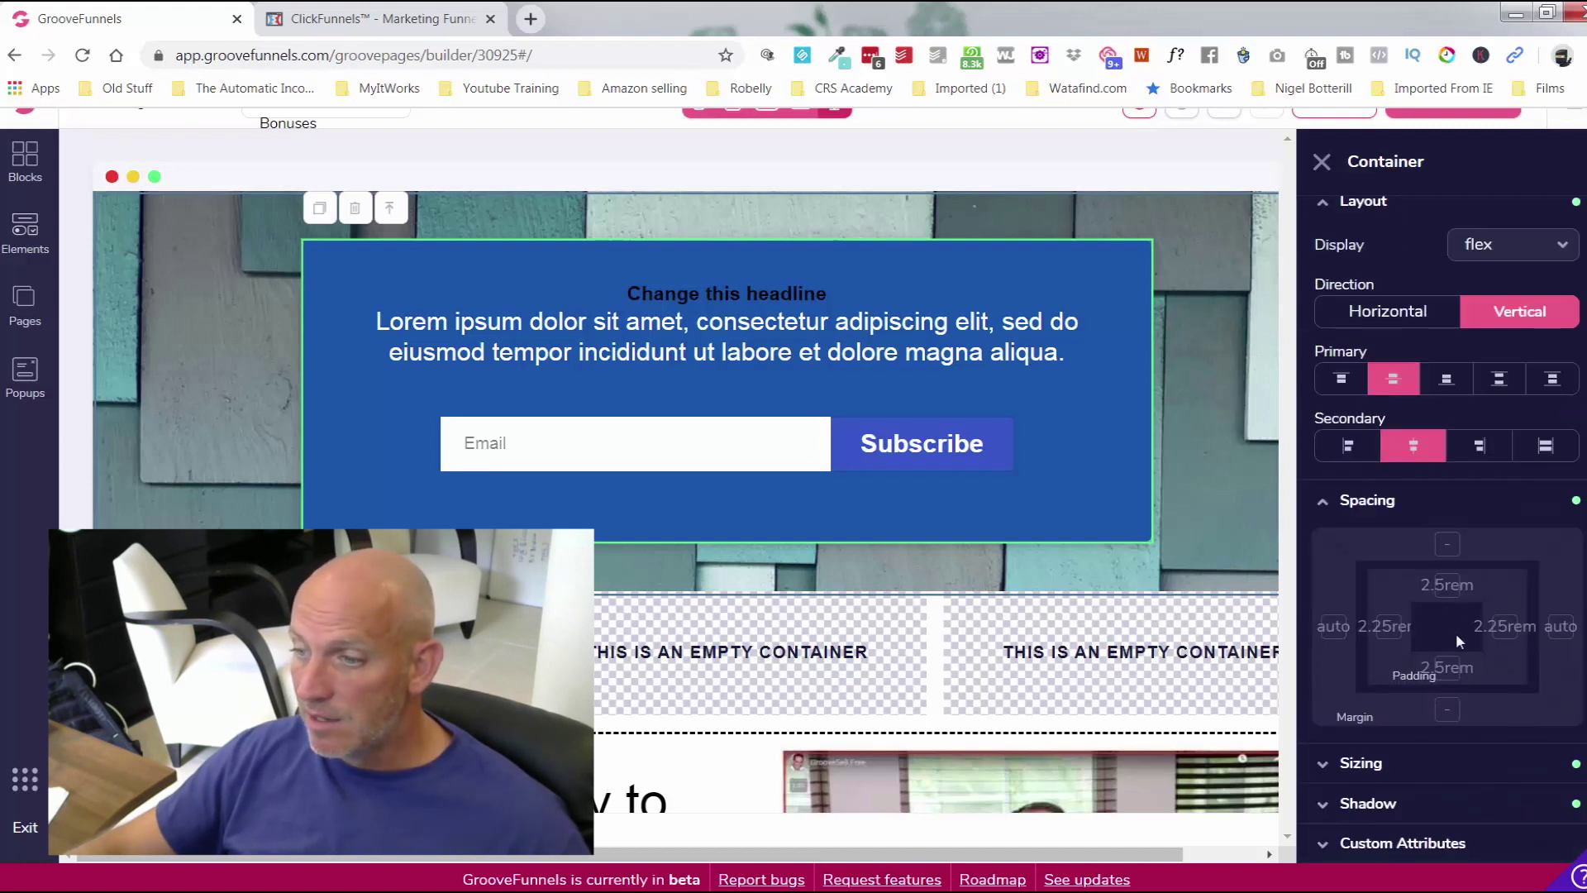
{"action": "left_click", "coordinate": [1448, 585]}
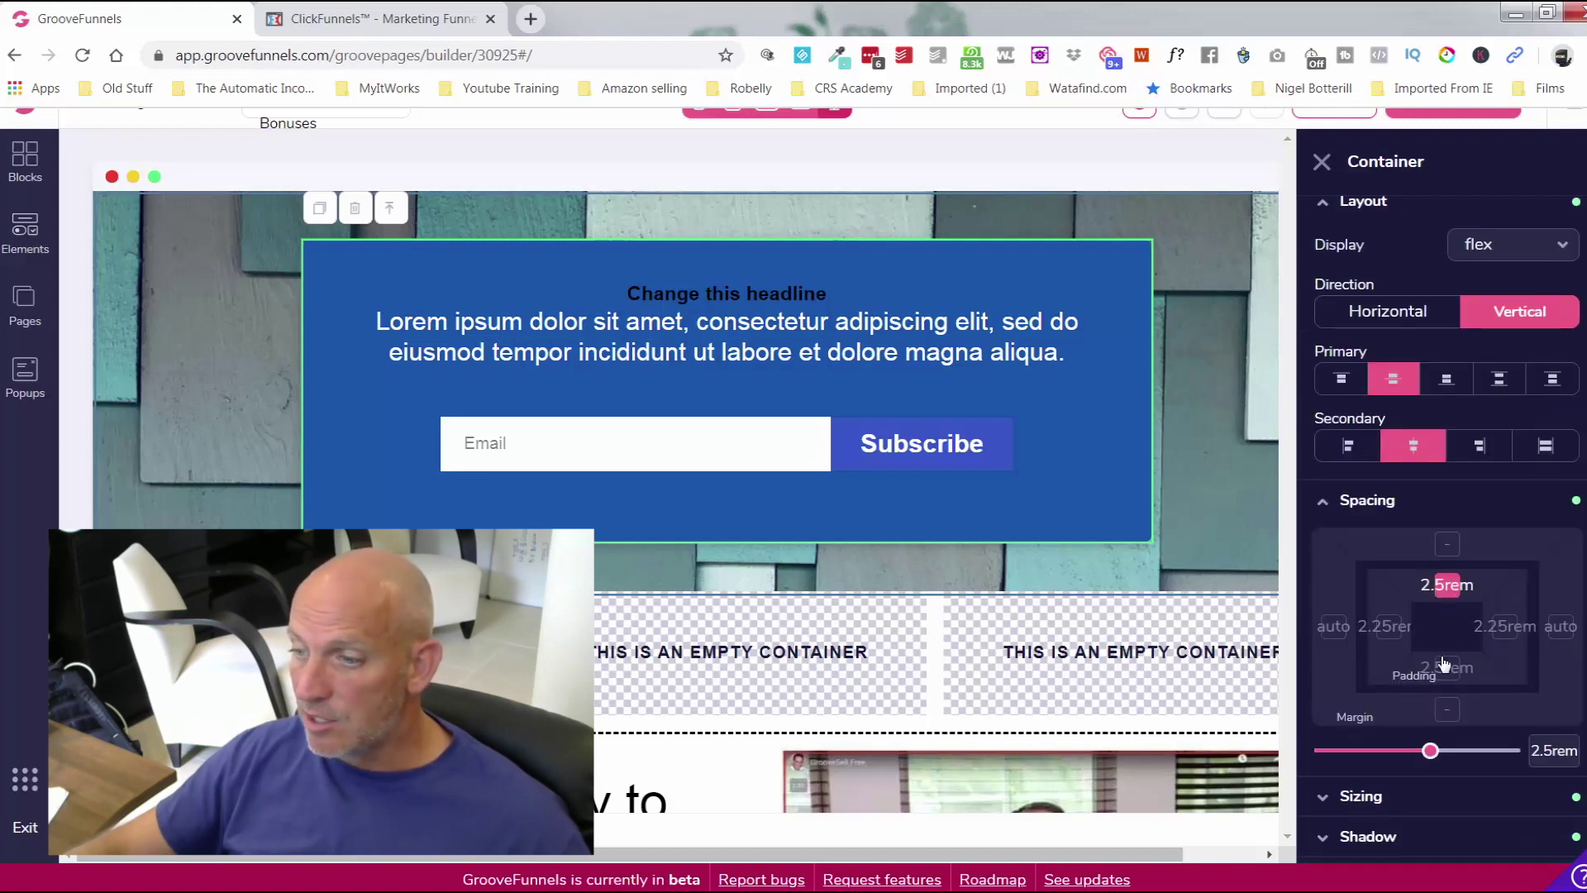
{"action": "mouse_move", "coordinate": [1433, 754]}
{"action": "left_mouse_down"}
{"action": "mouse_move", "coordinate": [1488, 753]}
{"action": "mouse_move", "coordinate": [1403, 753]}
{"action": "mouse_move", "coordinate": [1439, 752]}
{"action": "left_mouse_up"}
Step: Adjust the container's top and bottom margins, review Sizing and Shadow, and close its settings
{"action": "left_click", "coordinate": [1448, 709]}
{"action": "left_click", "coordinate": [1448, 552]}
{"action": "mouse_move", "coordinate": [1324, 751]}
{"action": "left_mouse_down"}
{"action": "mouse_move", "coordinate": [1462, 757]}
{"action": "mouse_move", "coordinate": [1323, 752]}
{"action": "left_mouse_up"}
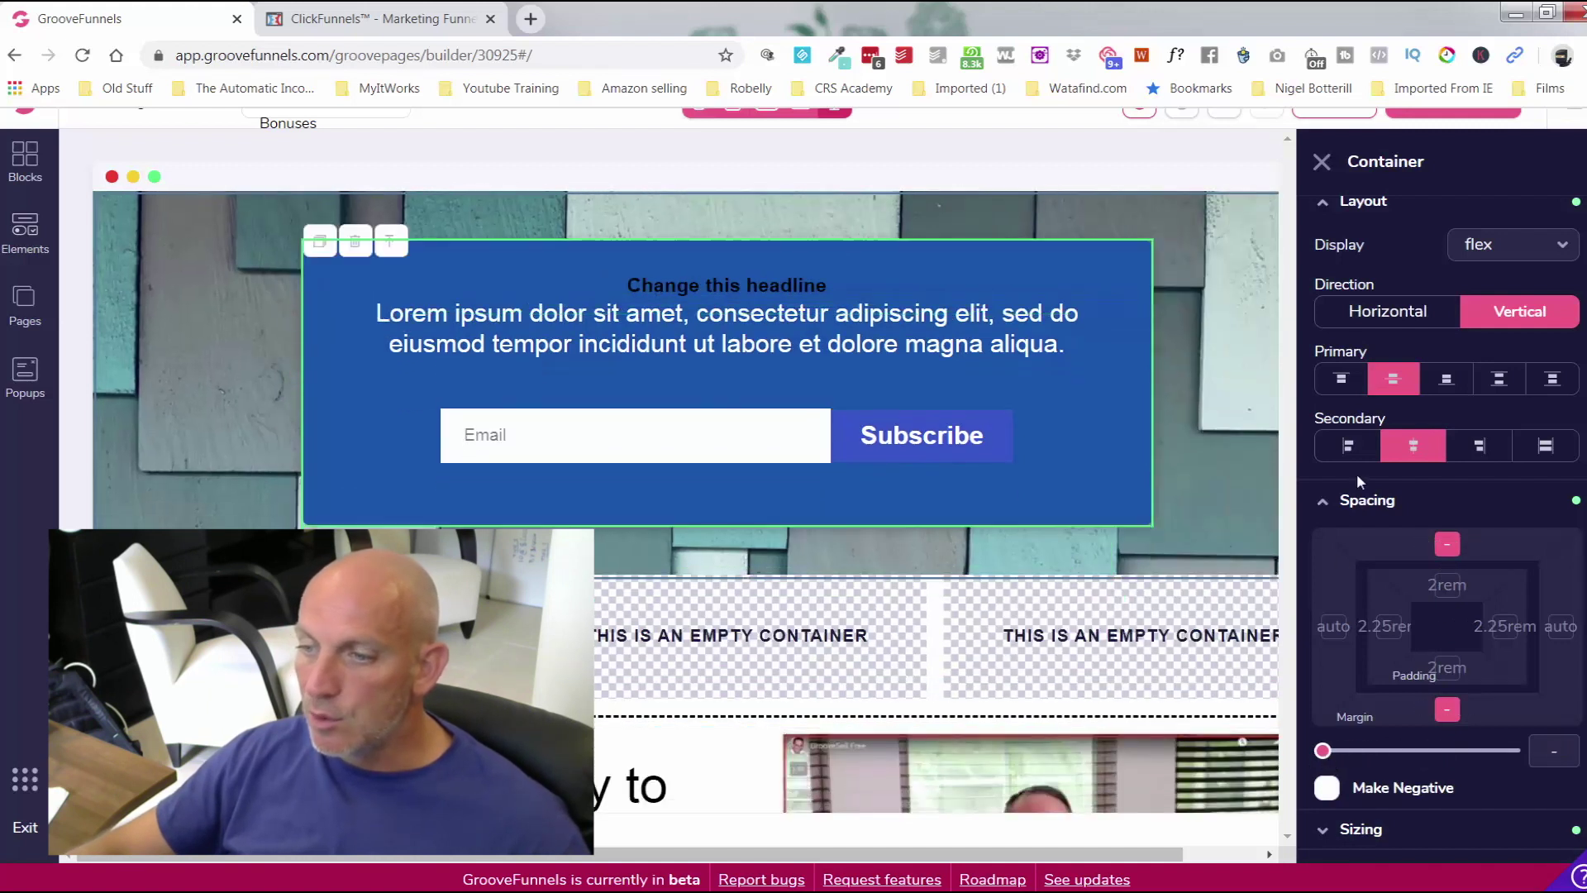
{"action": "left_click", "coordinate": [1325, 505]}
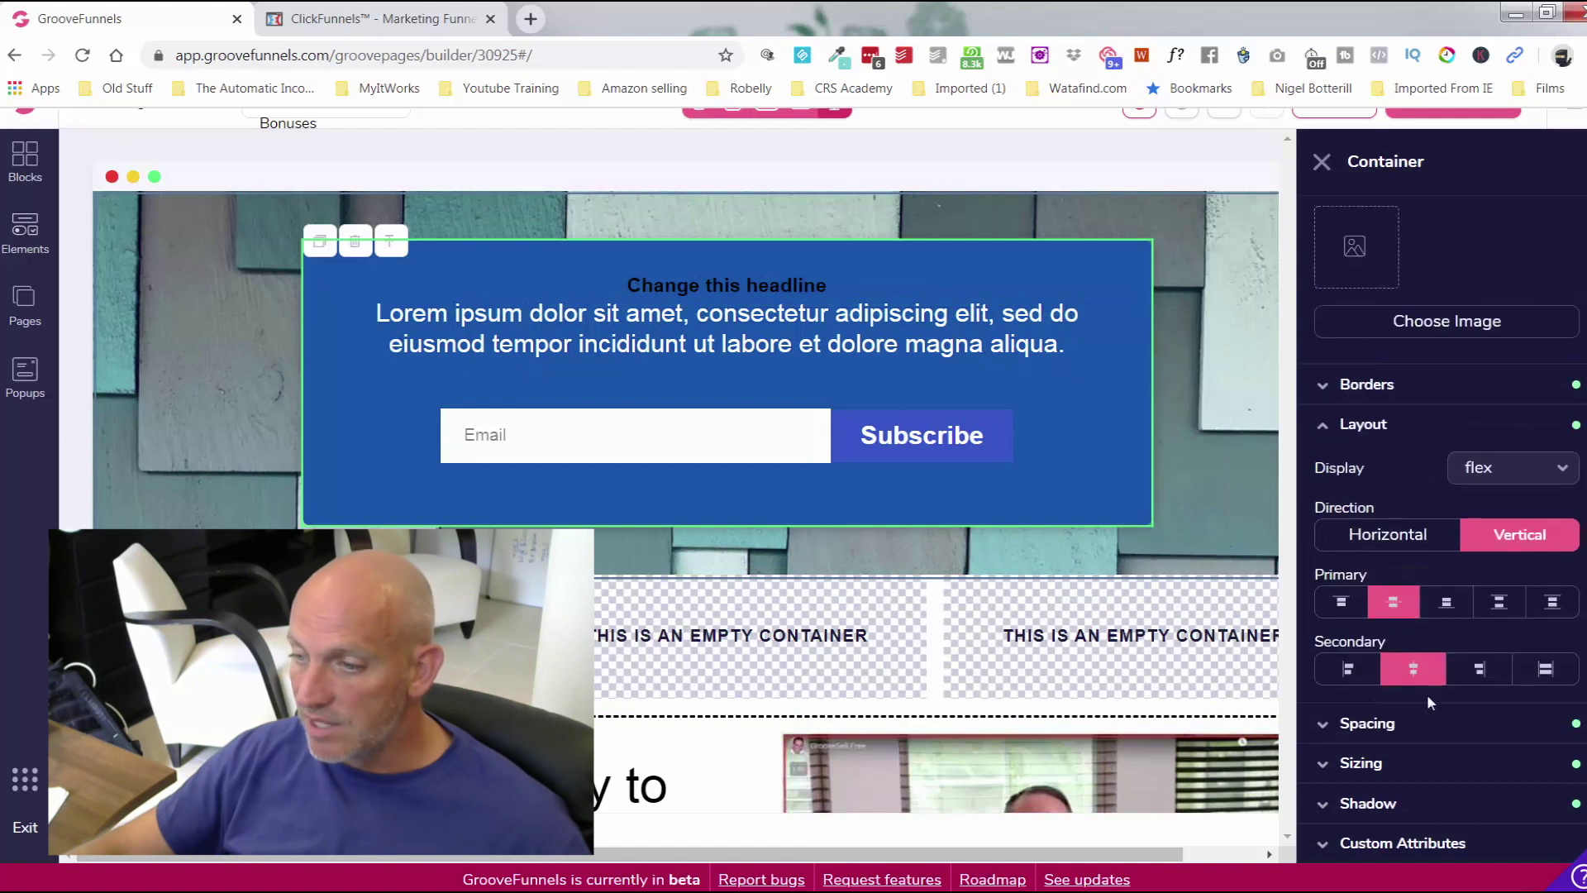
{"action": "left_click", "coordinate": [1447, 762]}
{"action": "scroll", "coordinate": [1447, 661], "scroll_direction": "down", "scroll_amount": 3}
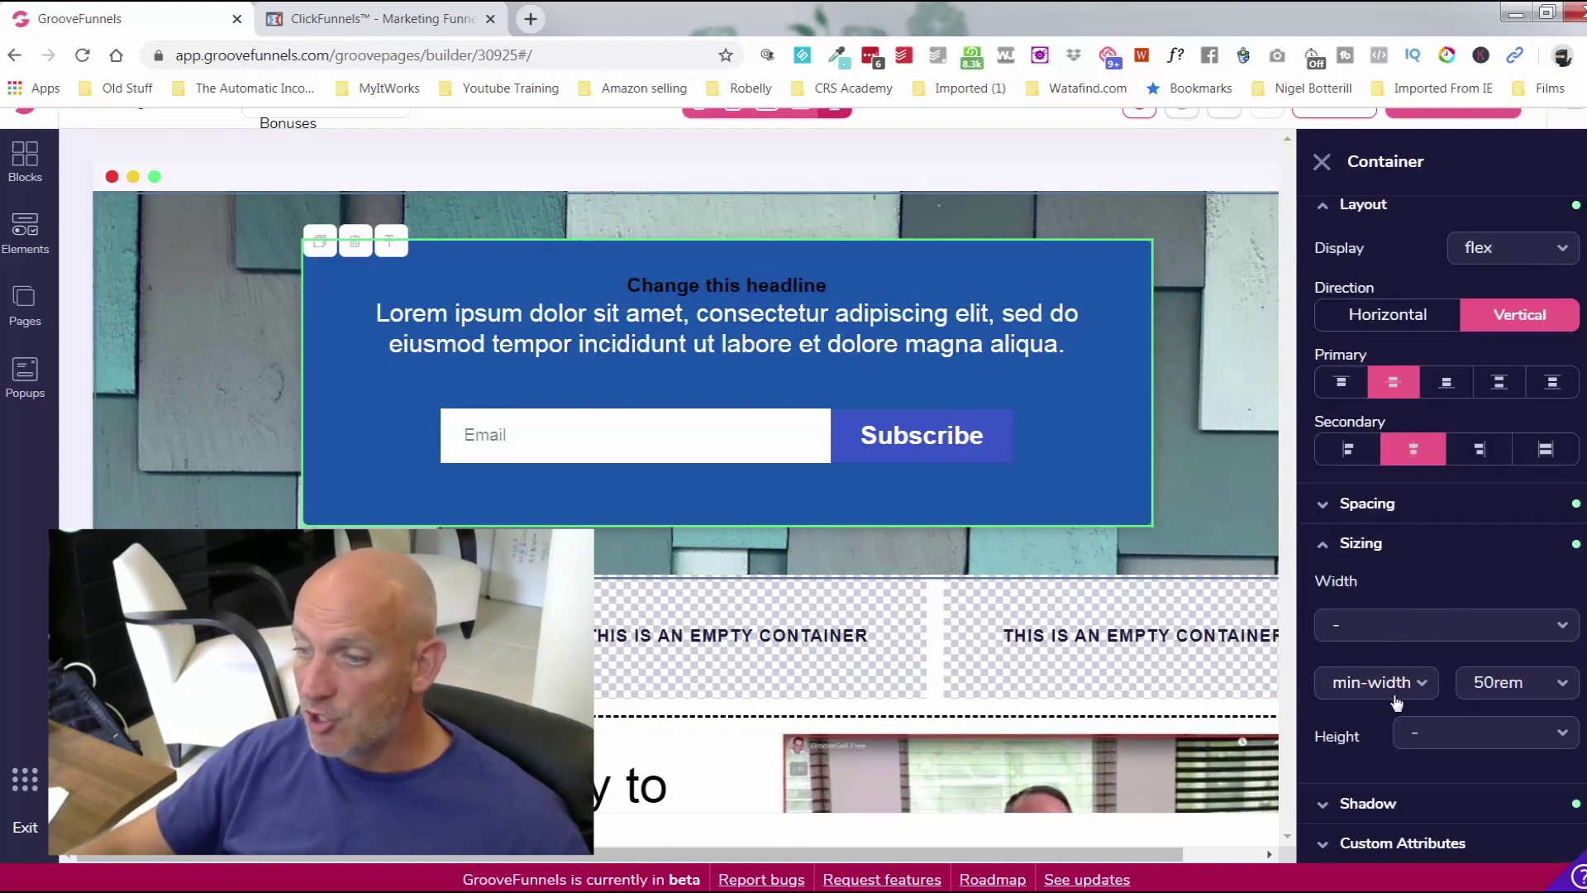
{"action": "left_click", "coordinate": [1368, 804]}
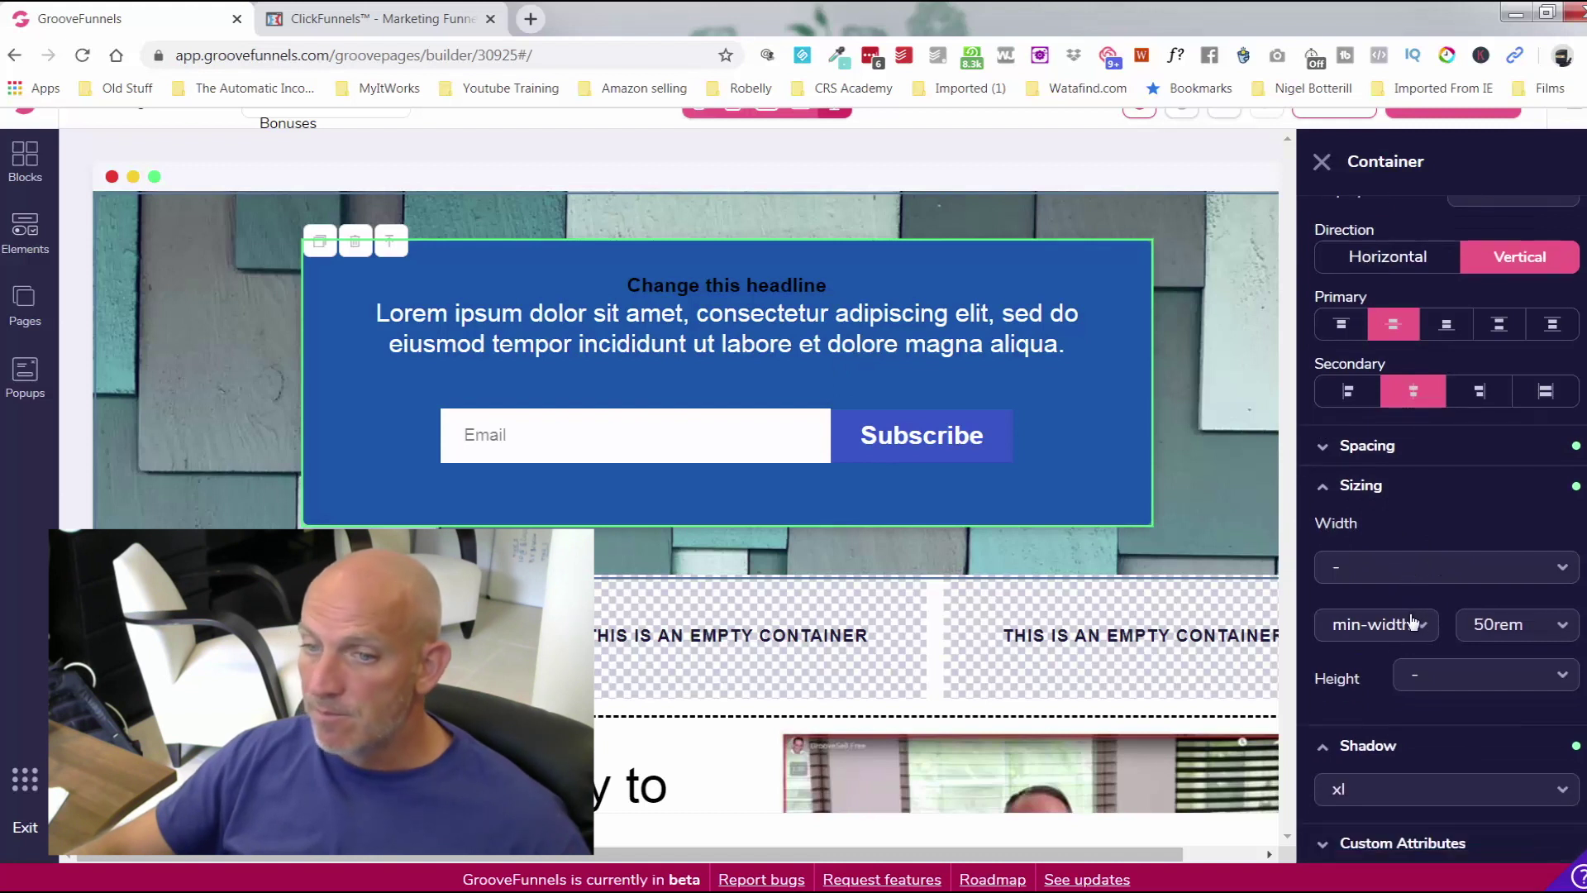
{"action": "left_click", "coordinate": [1323, 165]}
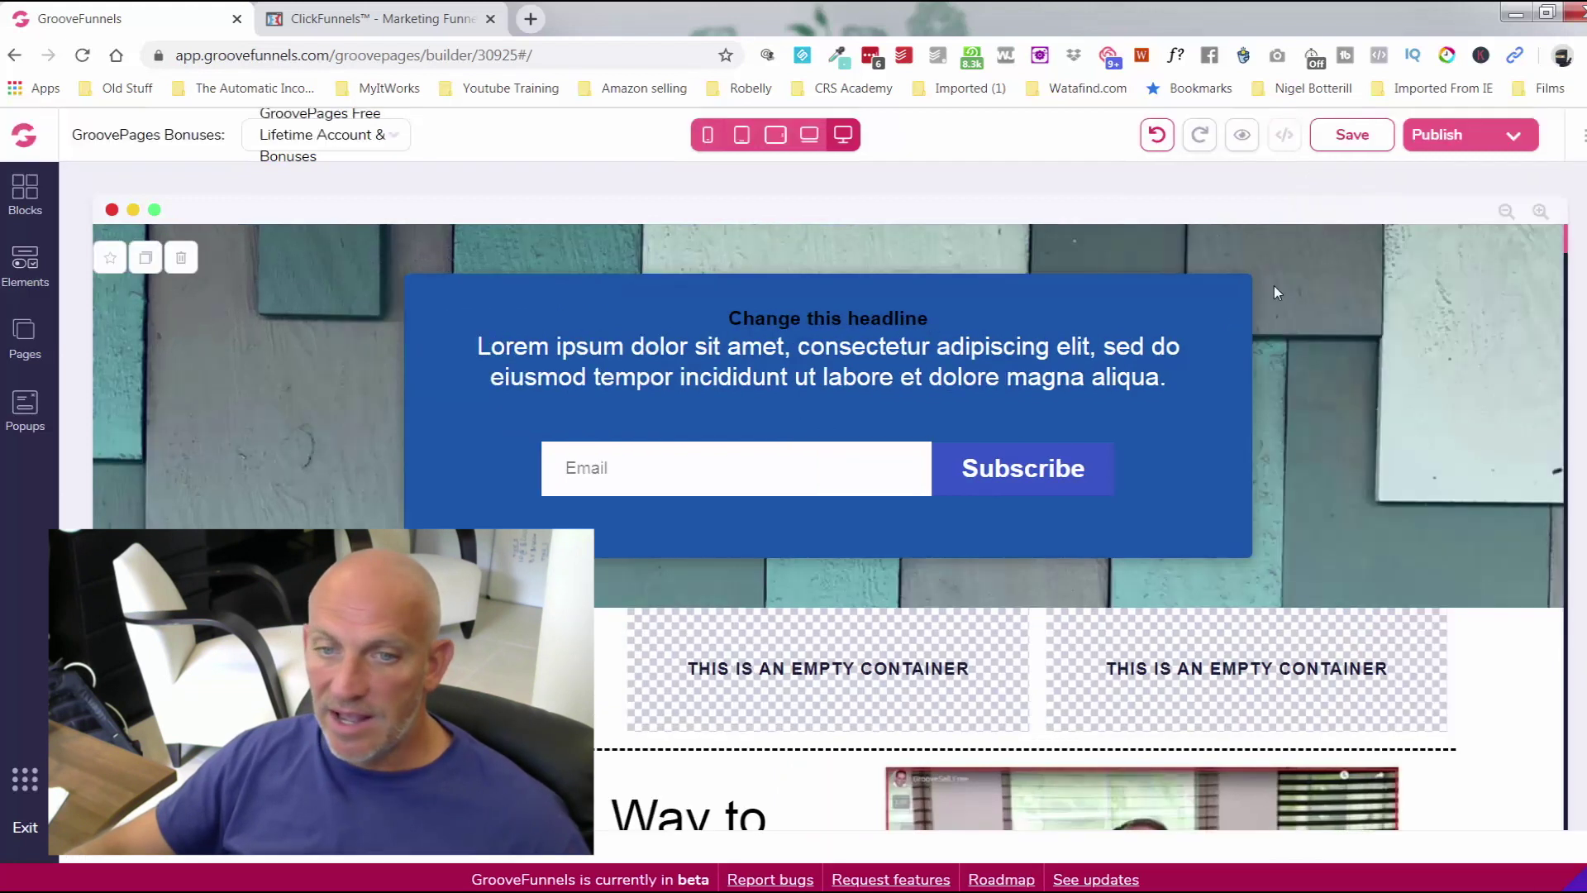
Step: Remove the duplicated lower hero section, confirming the deletion, so one red-headline hero remains
{"action": "left_click", "coordinate": [148, 263]}
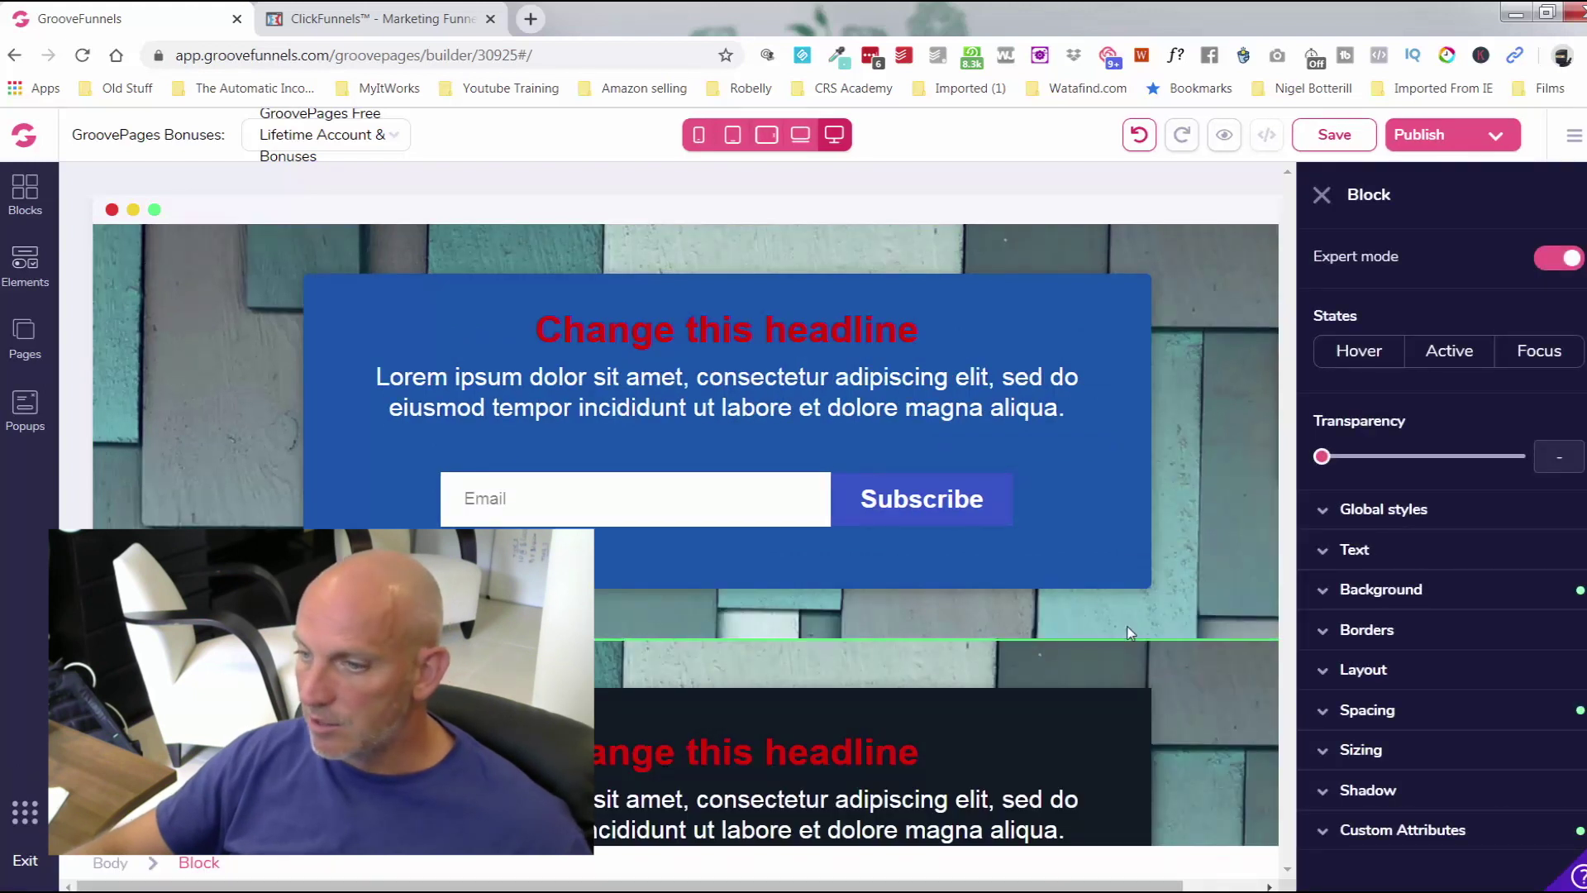
{"action": "left_click", "coordinate": [1250, 655]}
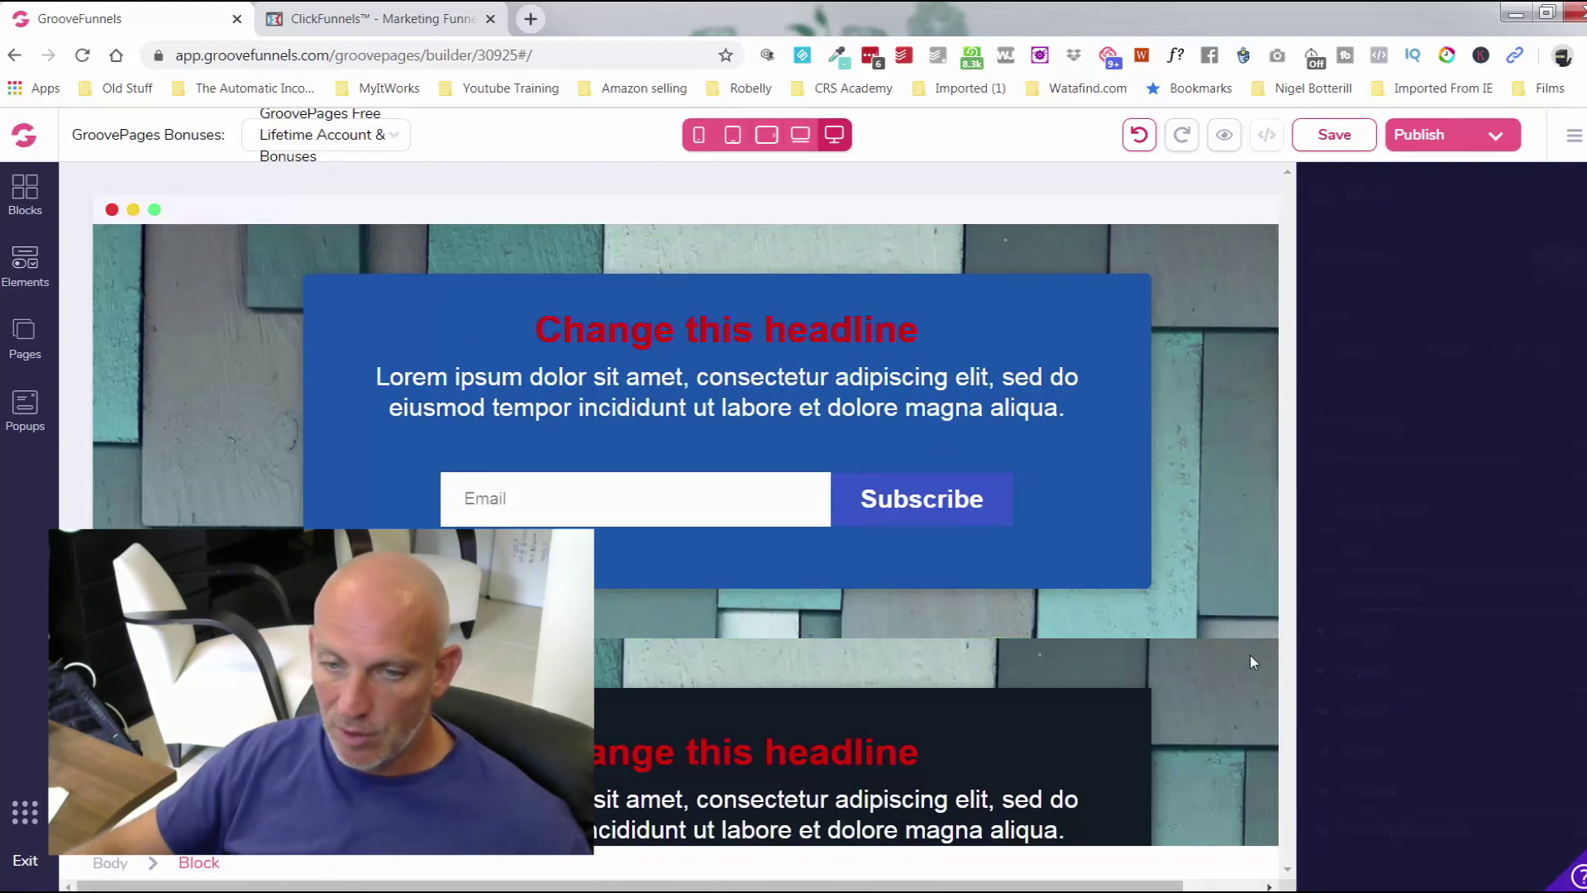
{"action": "left_click", "coordinate": [619, 709]}
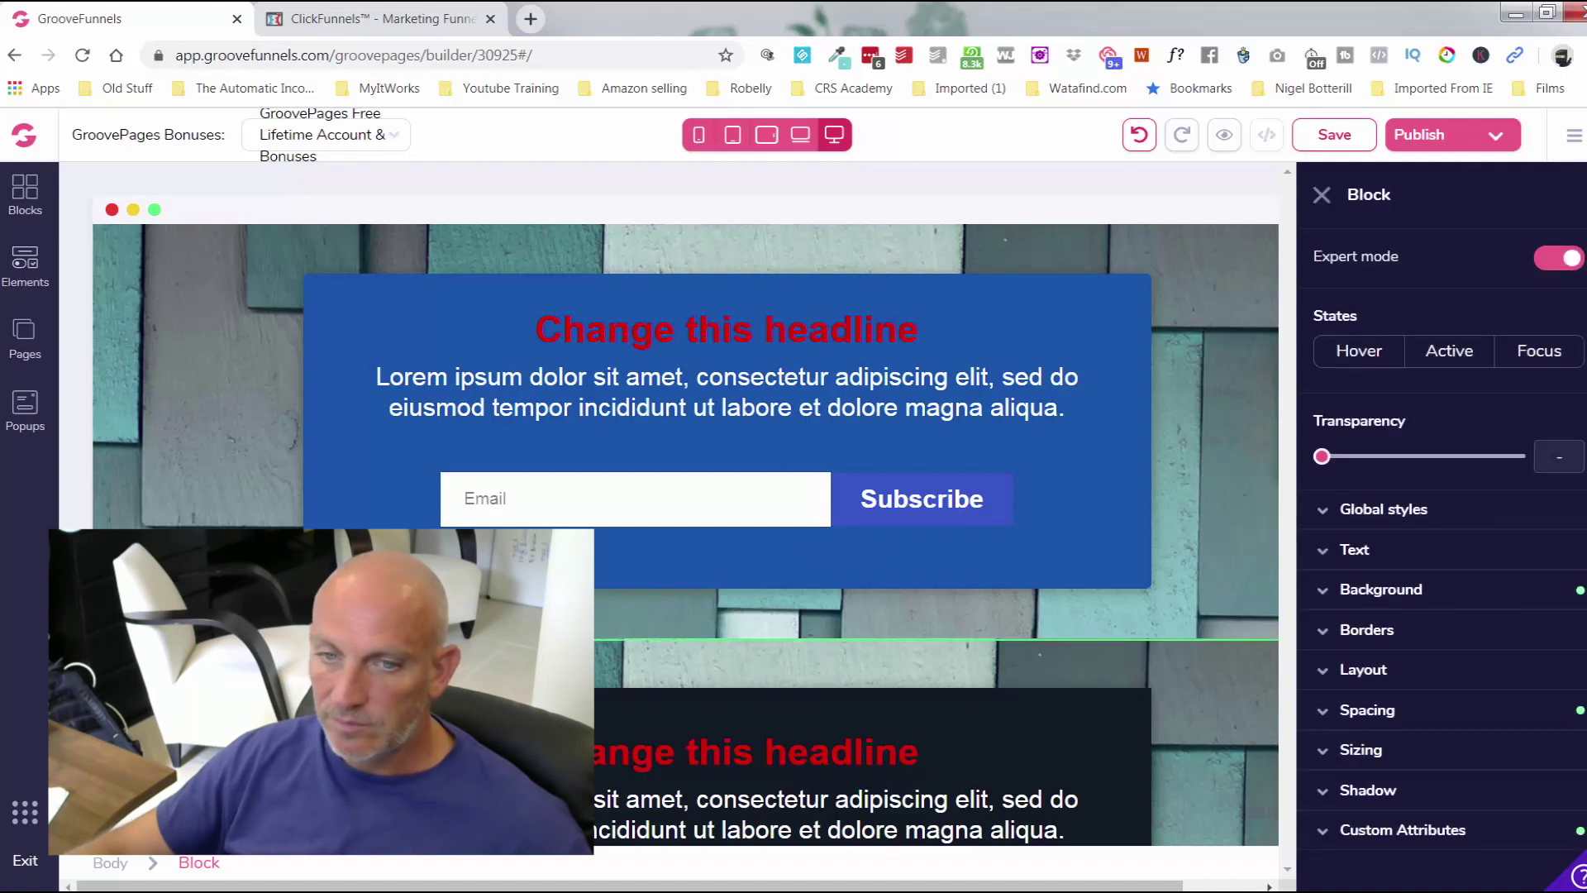
{"action": "key", "text": "Delete"}
{"action": "left_click", "coordinate": [871, 537]}
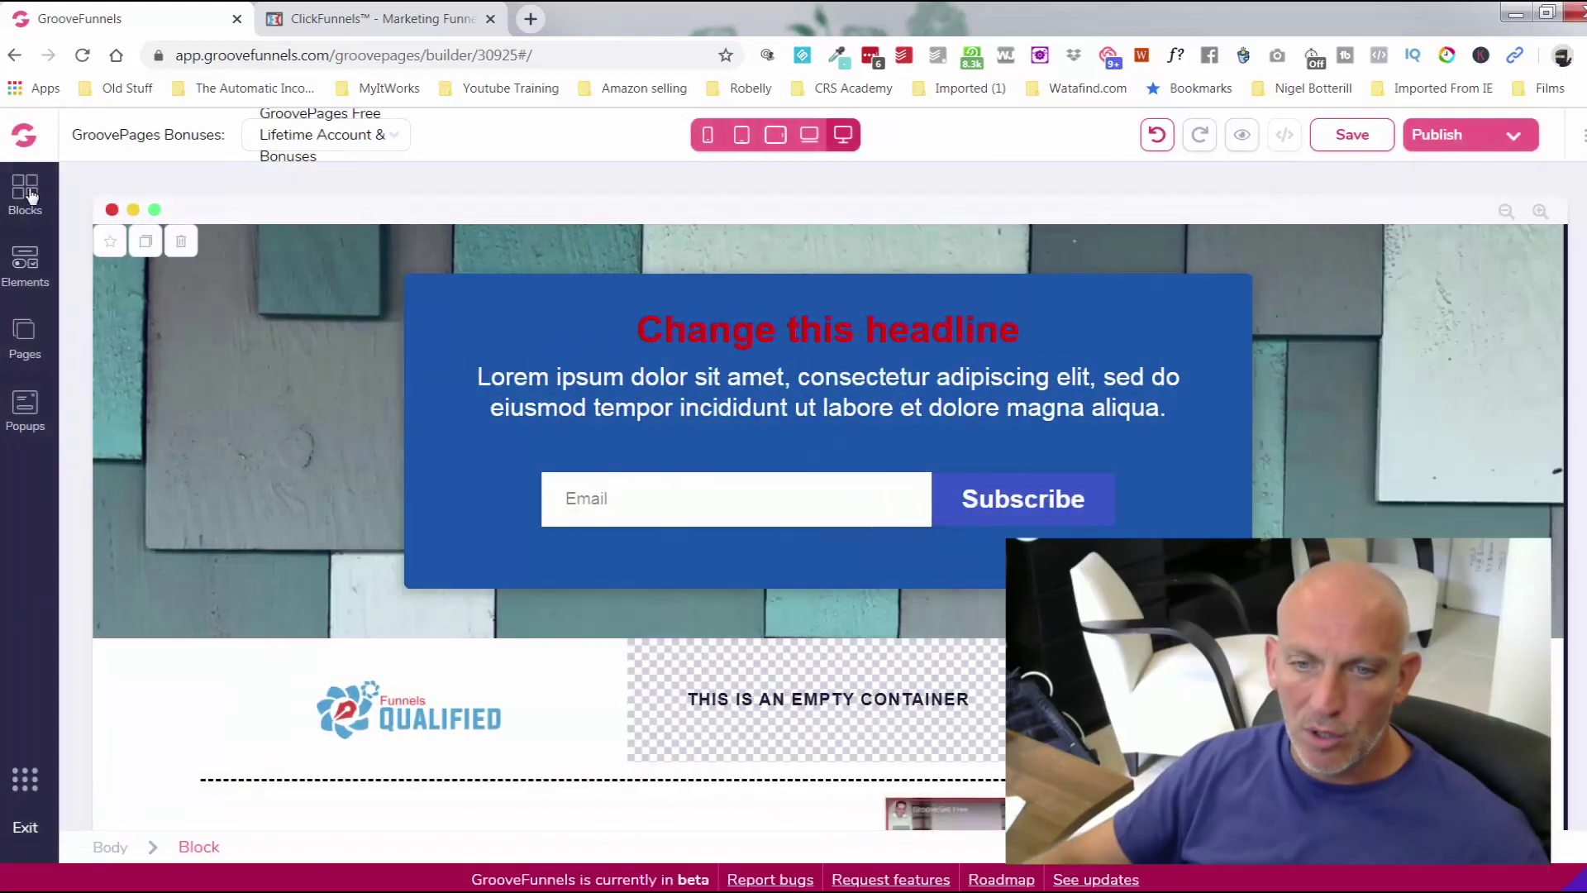
Step: Drag the Empty wireframe container block to the top of the page, above the opt-in block
{"action": "left_click", "coordinate": [25, 191]}
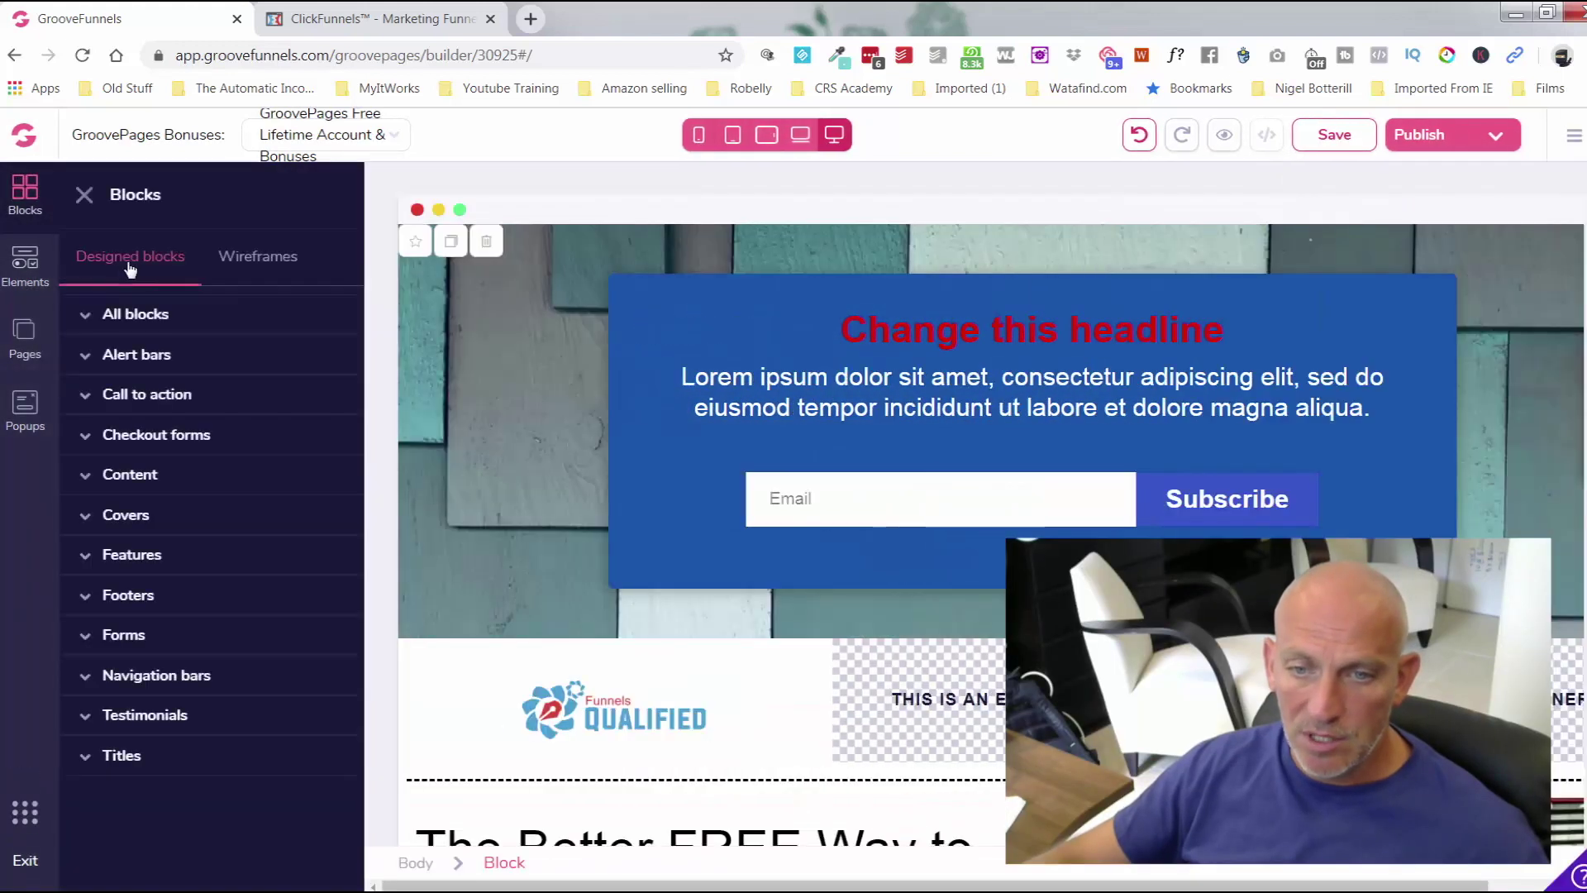
{"action": "left_click", "coordinate": [149, 314]}
{"action": "left_click", "coordinate": [241, 259]}
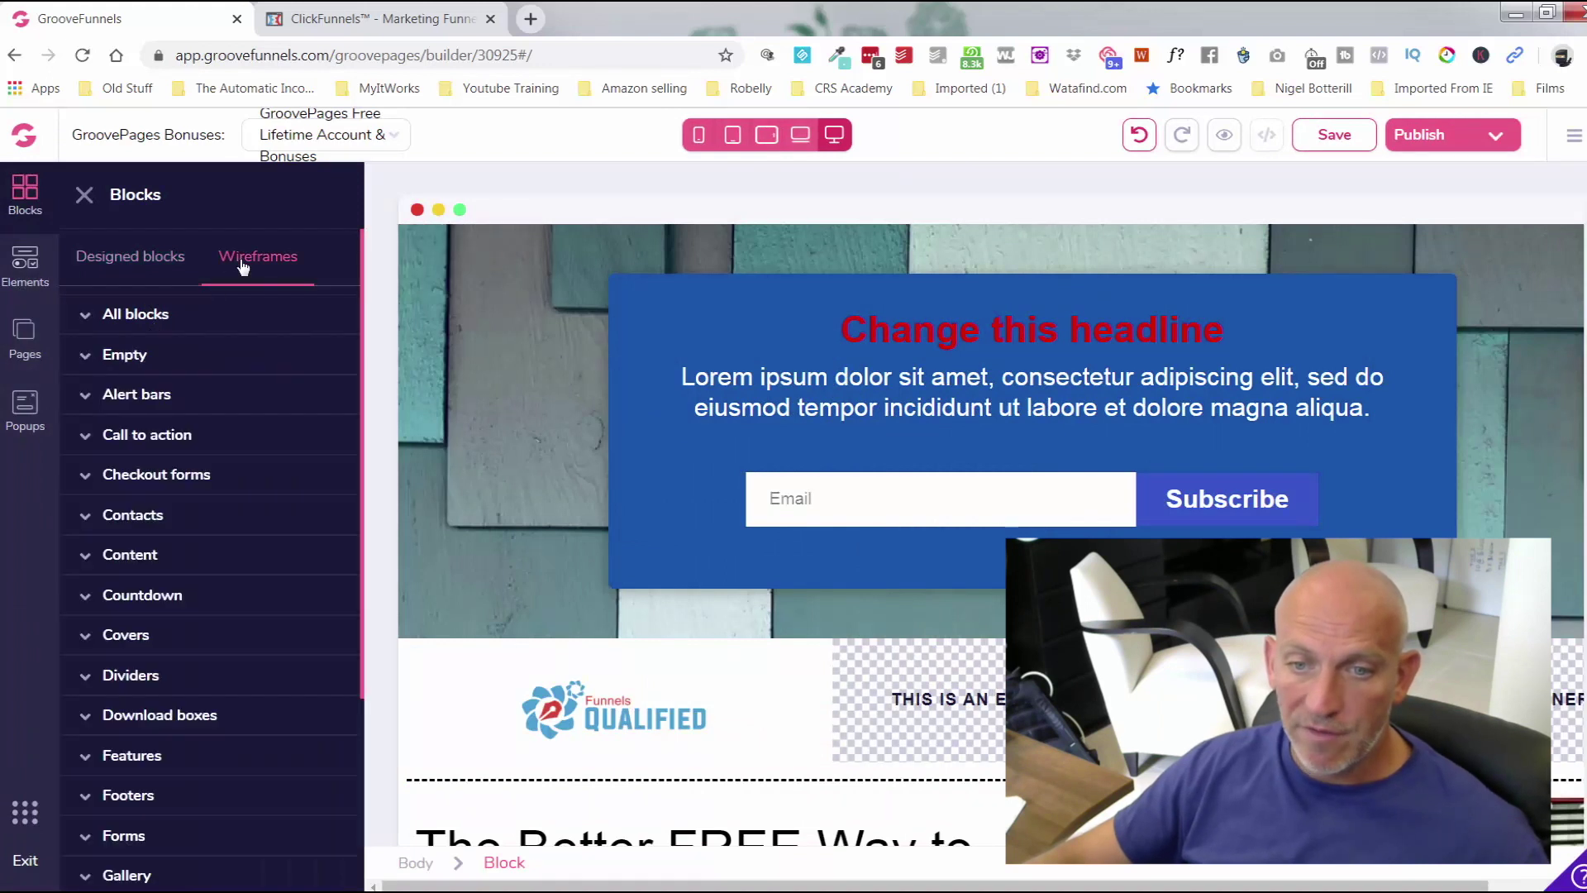
{"action": "left_click", "coordinate": [151, 315]}
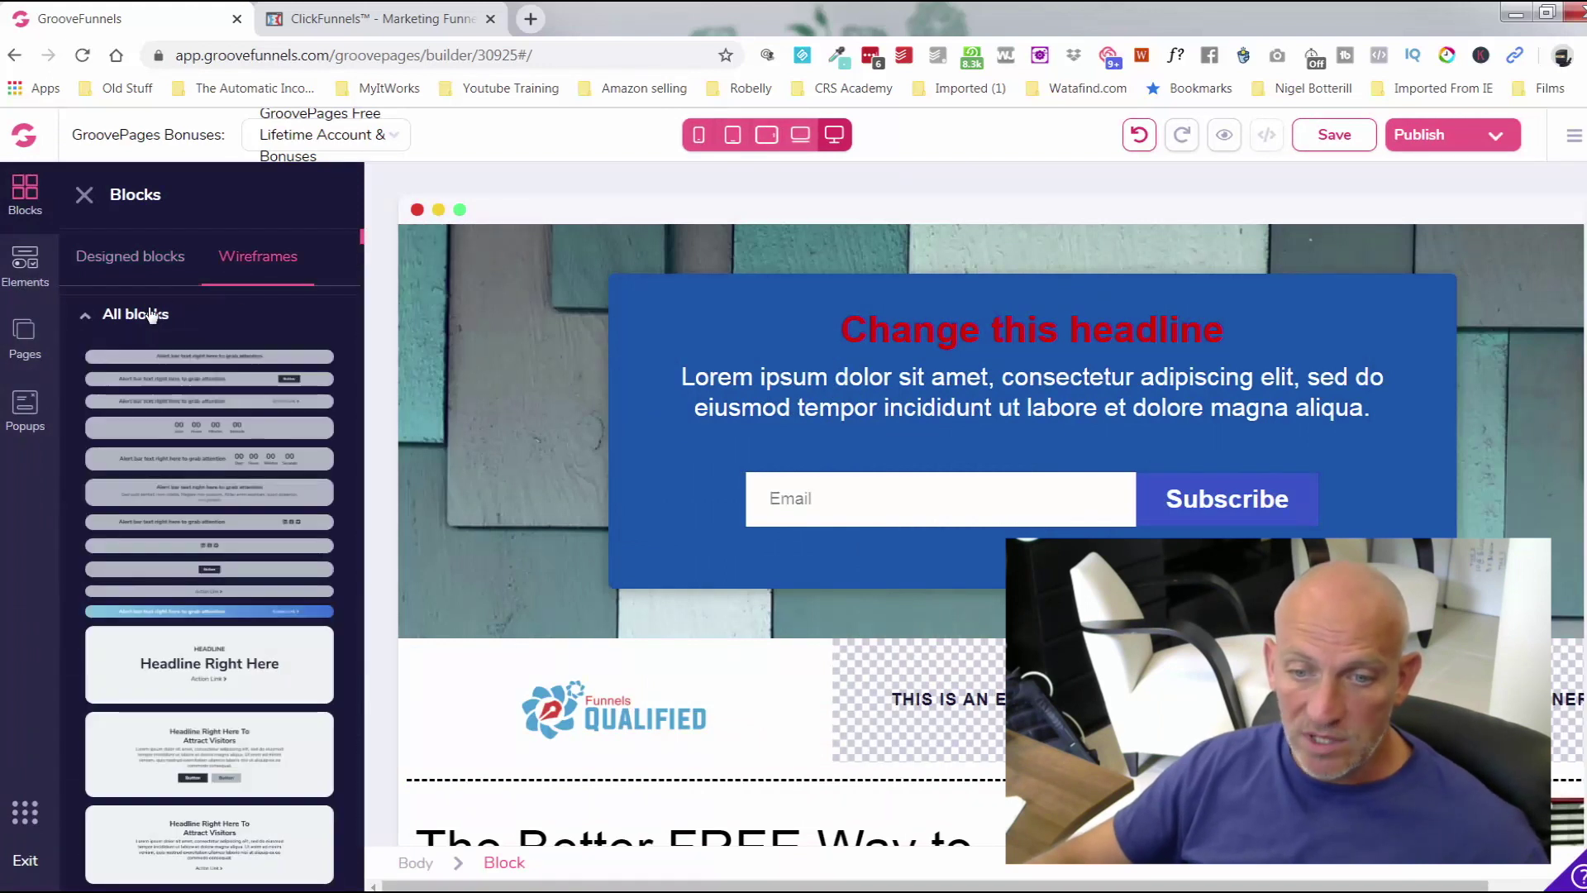
{"action": "scroll", "coordinate": [157, 492], "scroll_direction": "down", "scroll_amount": 15}
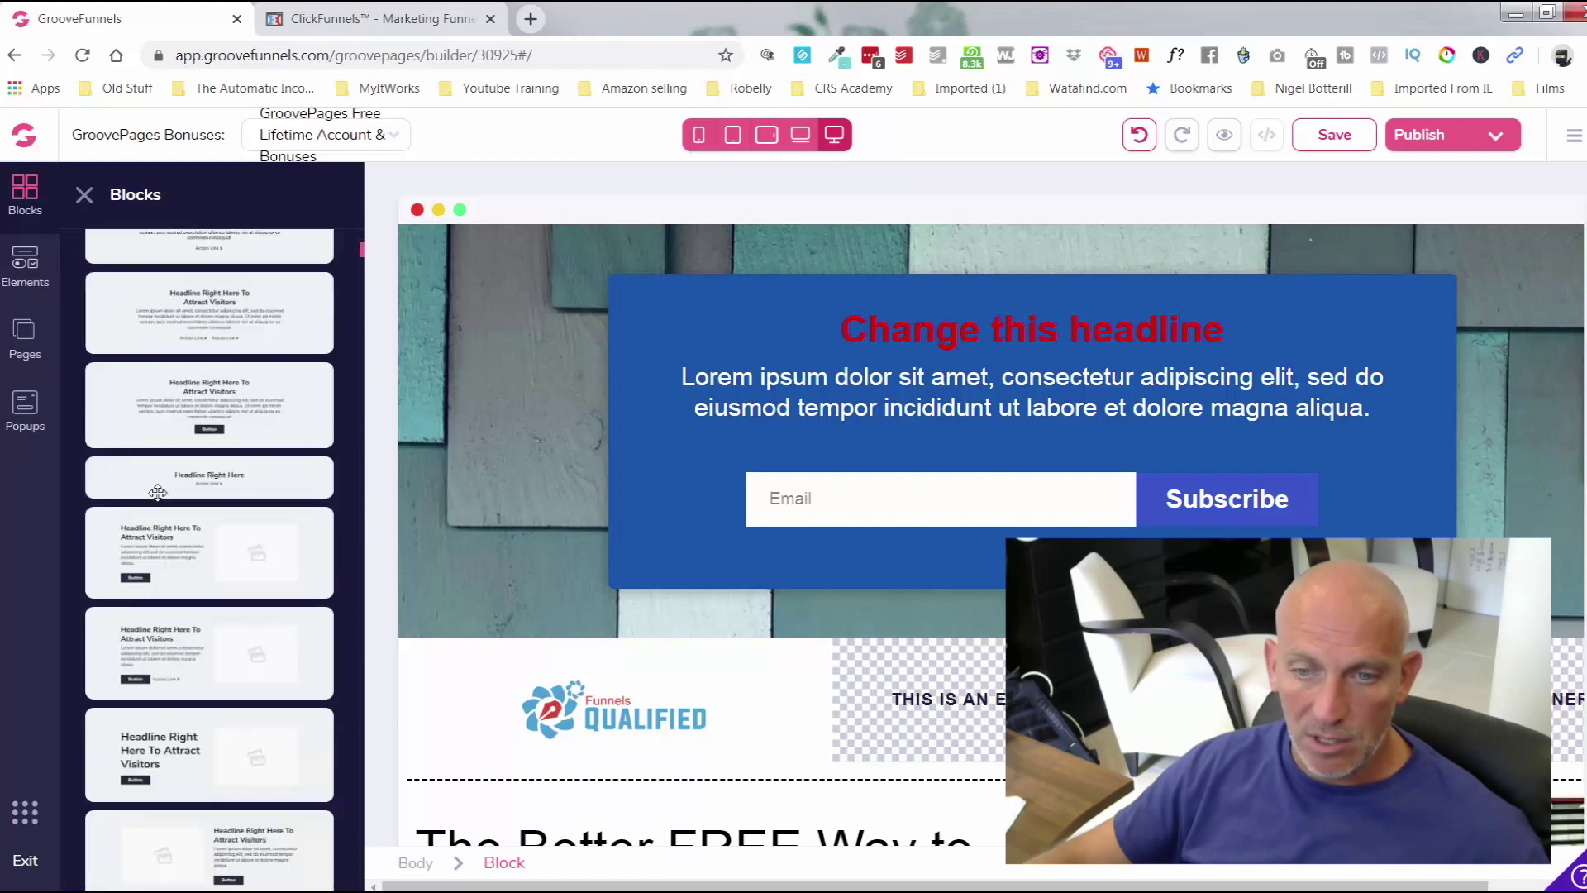
{"action": "scroll", "coordinate": [157, 492], "scroll_direction": "down", "scroll_amount": 10}
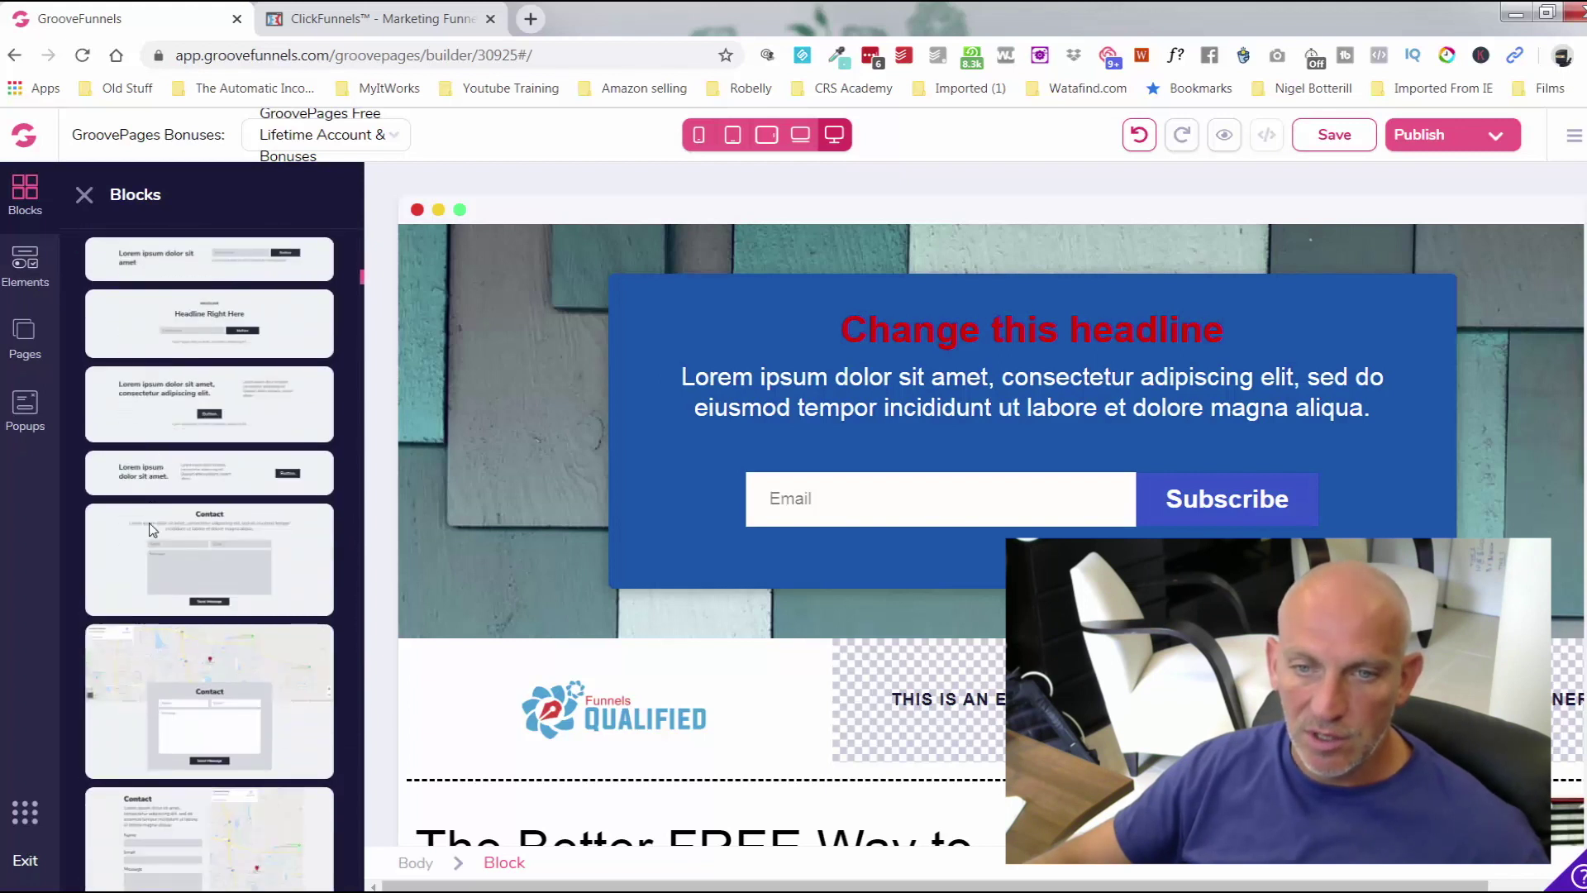
{"action": "left_click", "coordinate": [83, 197]}
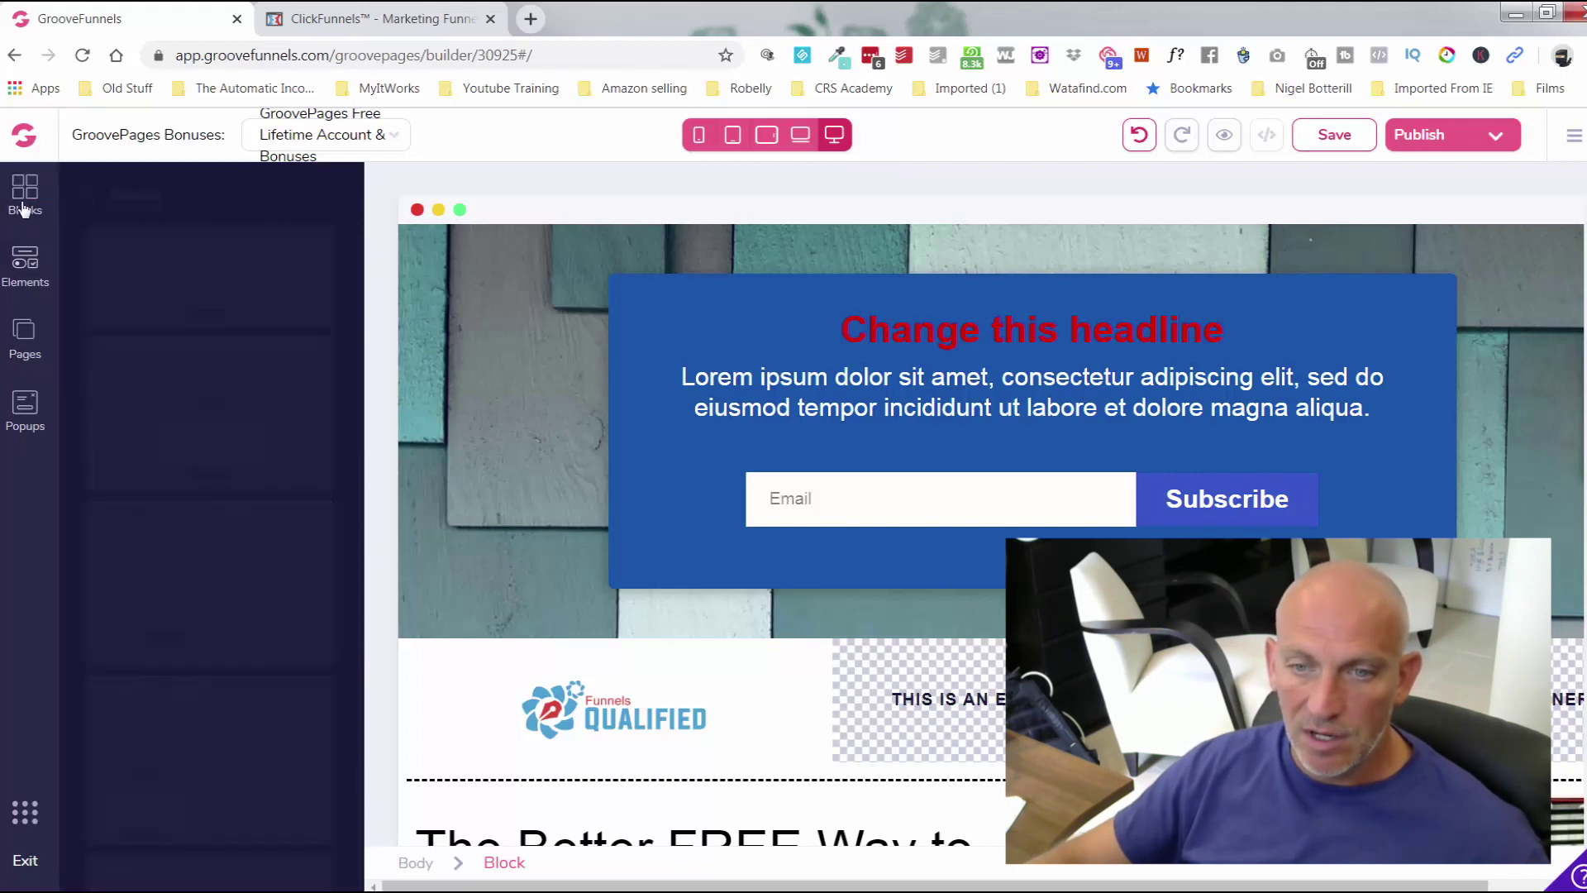
{"action": "left_click", "coordinate": [24, 192]}
{"action": "left_click", "coordinate": [294, 261]}
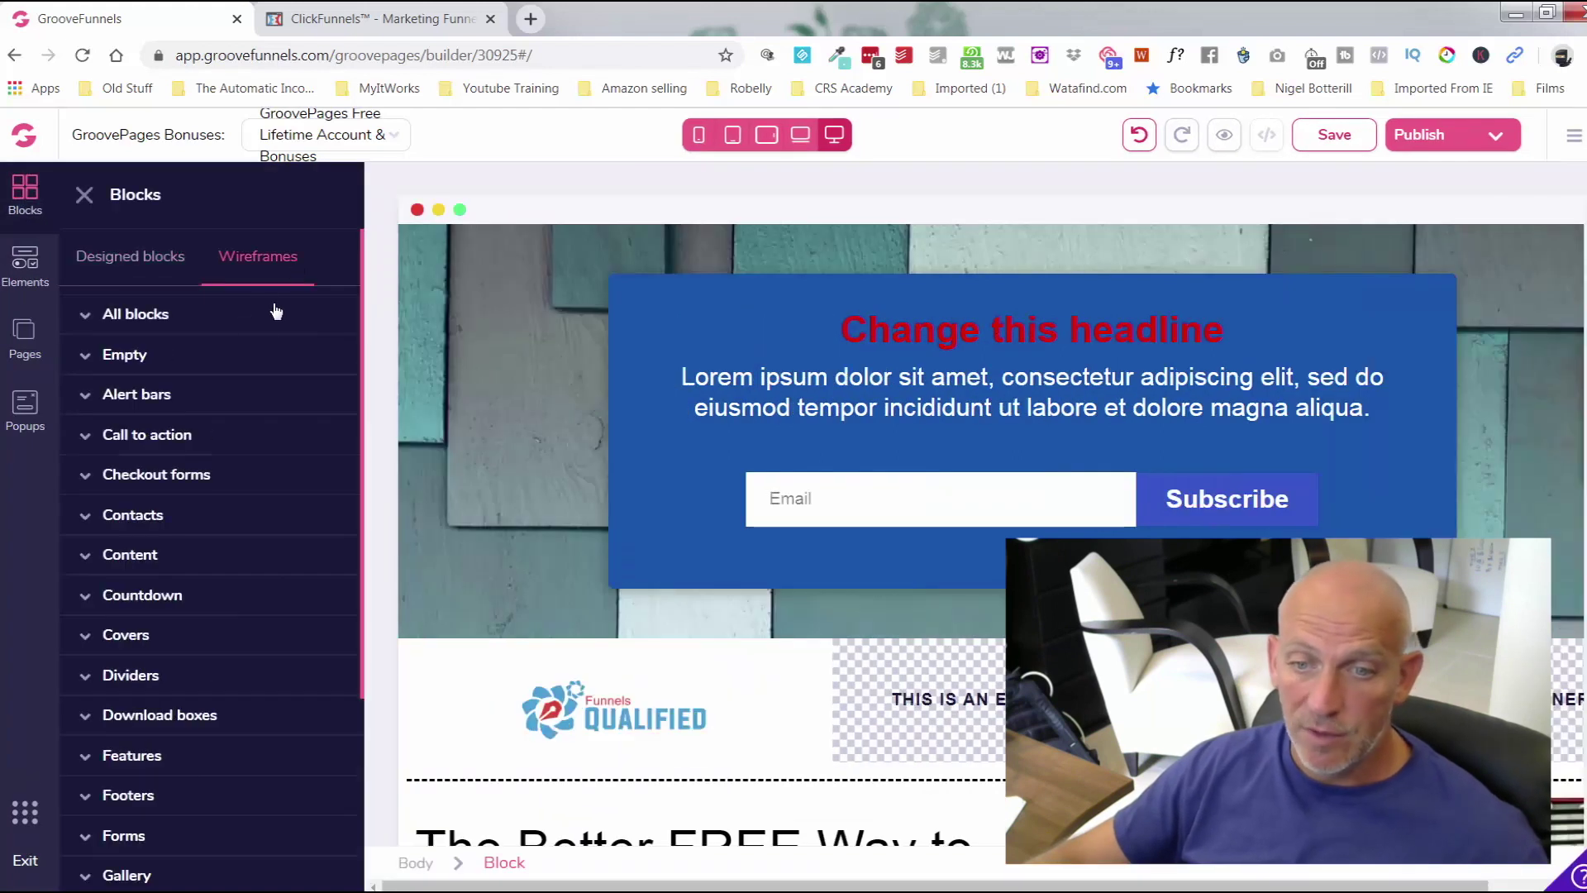
{"action": "left_click", "coordinate": [222, 354]}
{"action": "left_click_drag", "start_coordinate": [220, 532], "coordinate": [847, 290]}
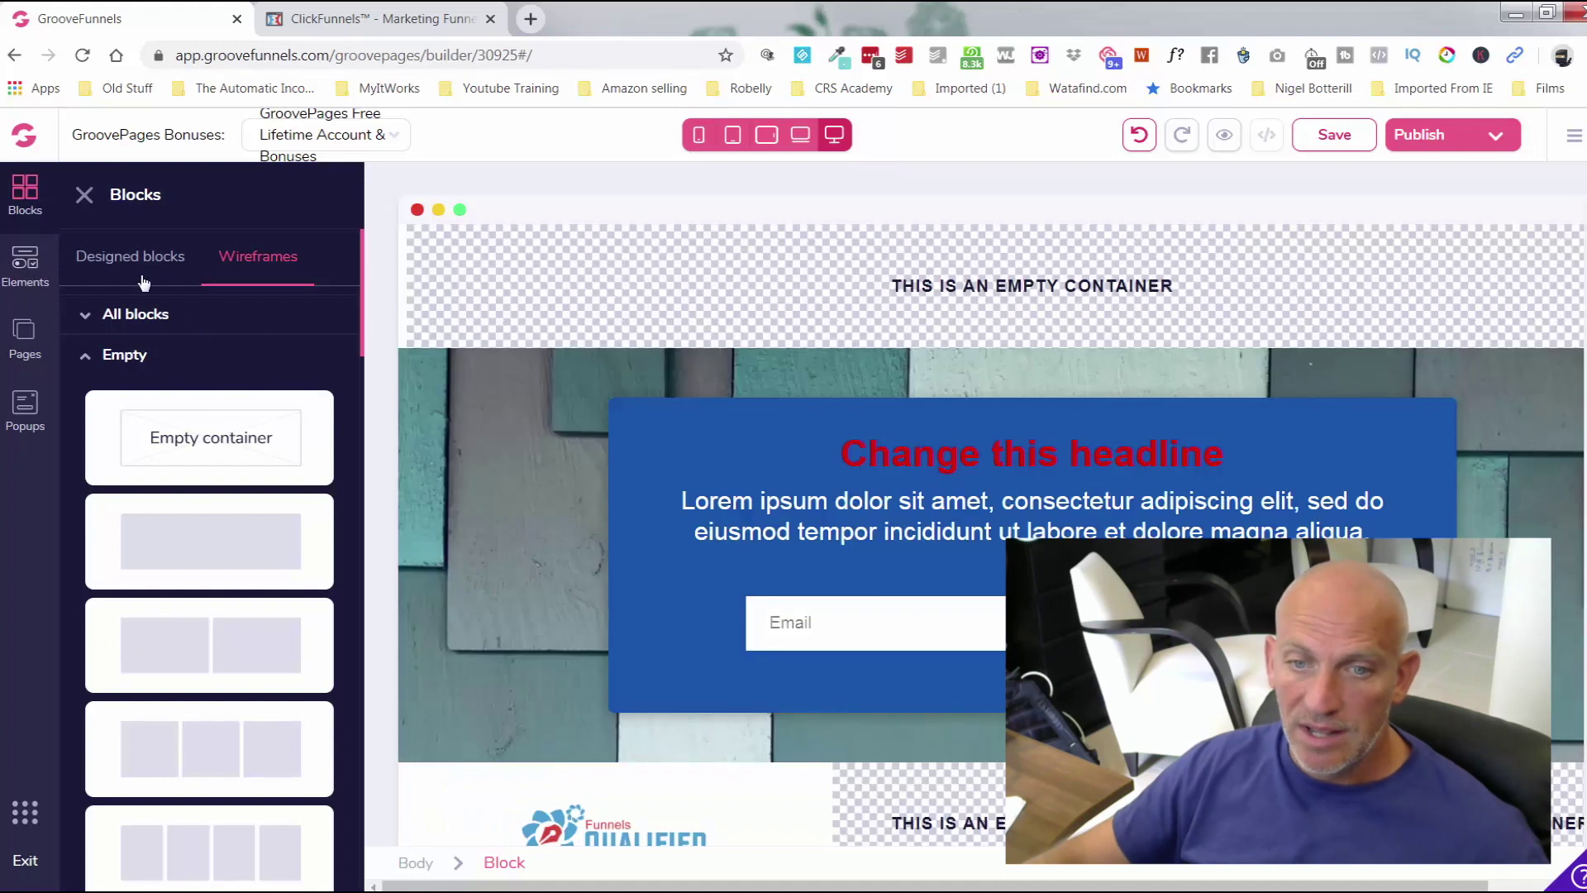
{"action": "left_click", "coordinate": [27, 263]}
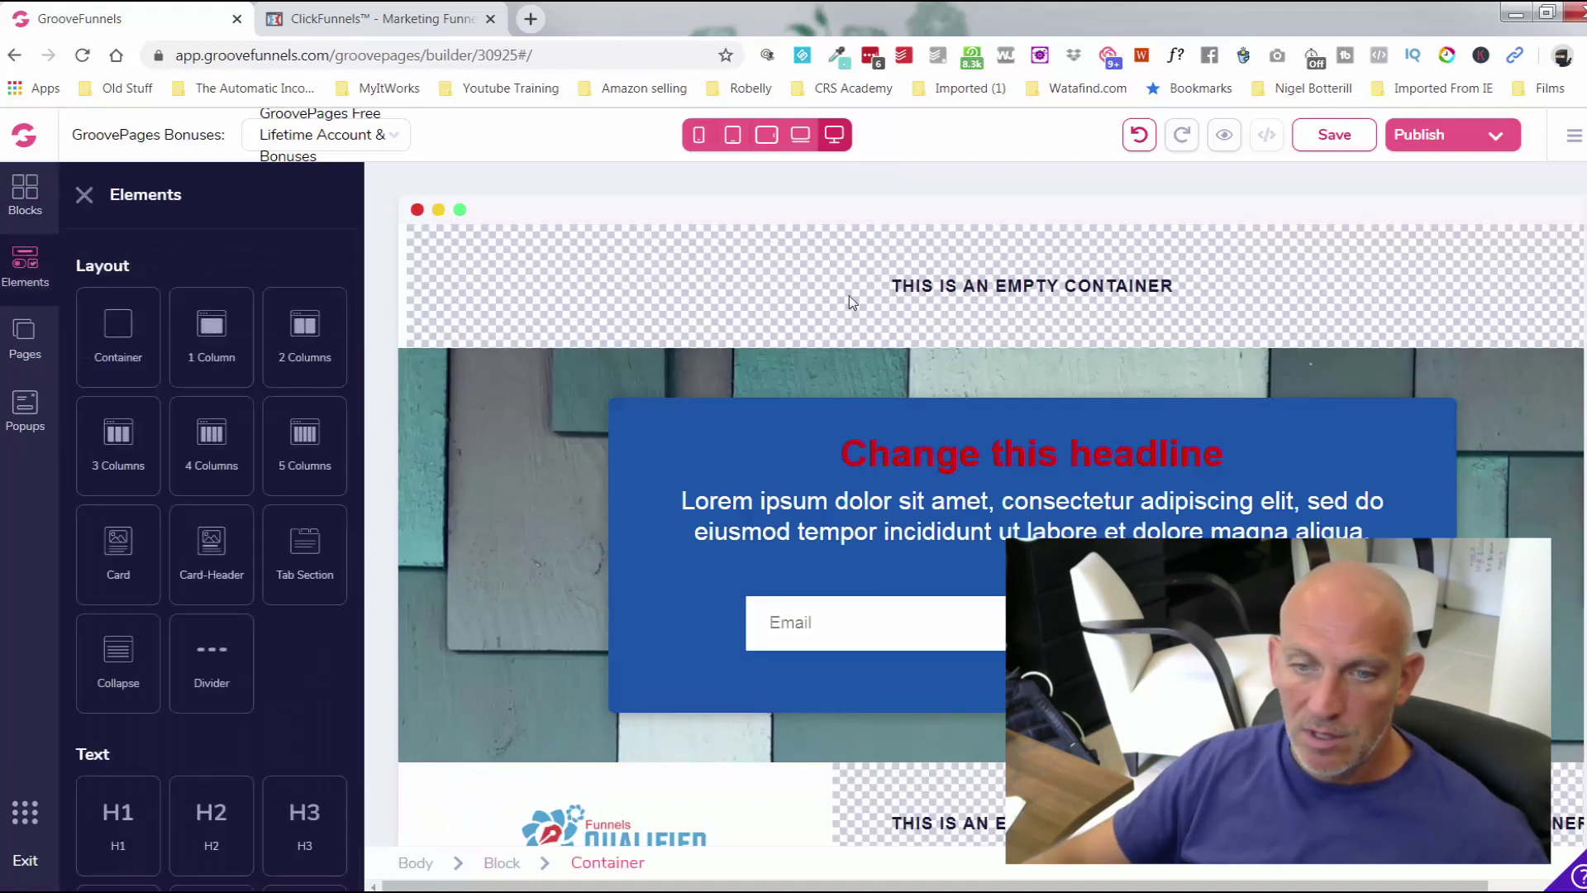
Step: Fill the top container with a three-column row holding an image placeholder, a Heading and a Button
{"action": "left_click_drag", "start_coordinate": [122, 442], "coordinate": [761, 267]}
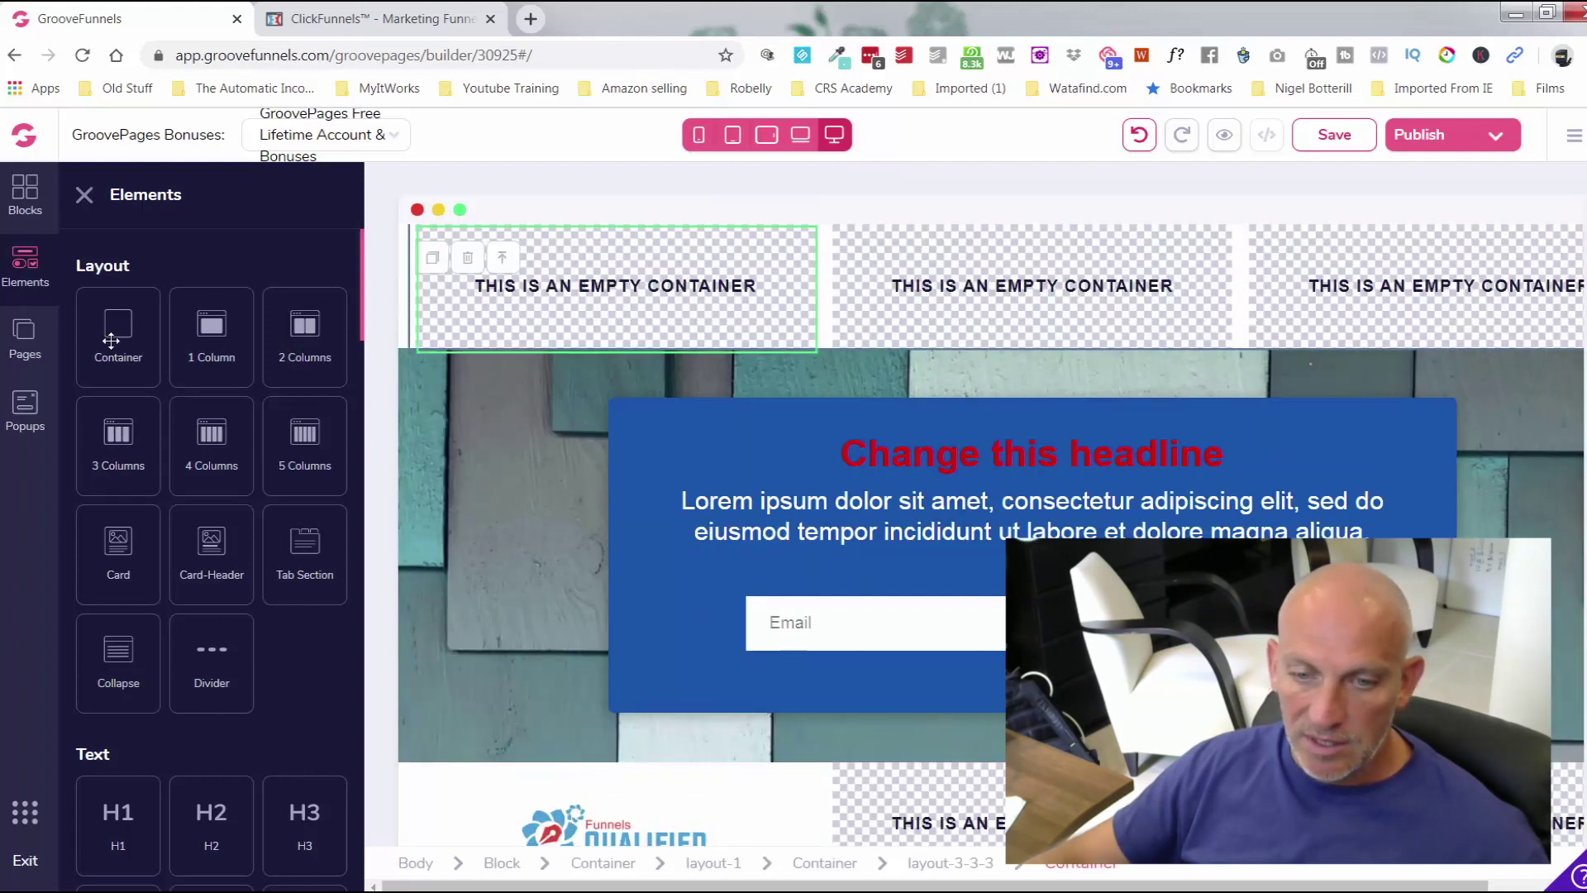
{"action": "scroll", "coordinate": [111, 340], "scroll_direction": "down", "scroll_amount": 6}
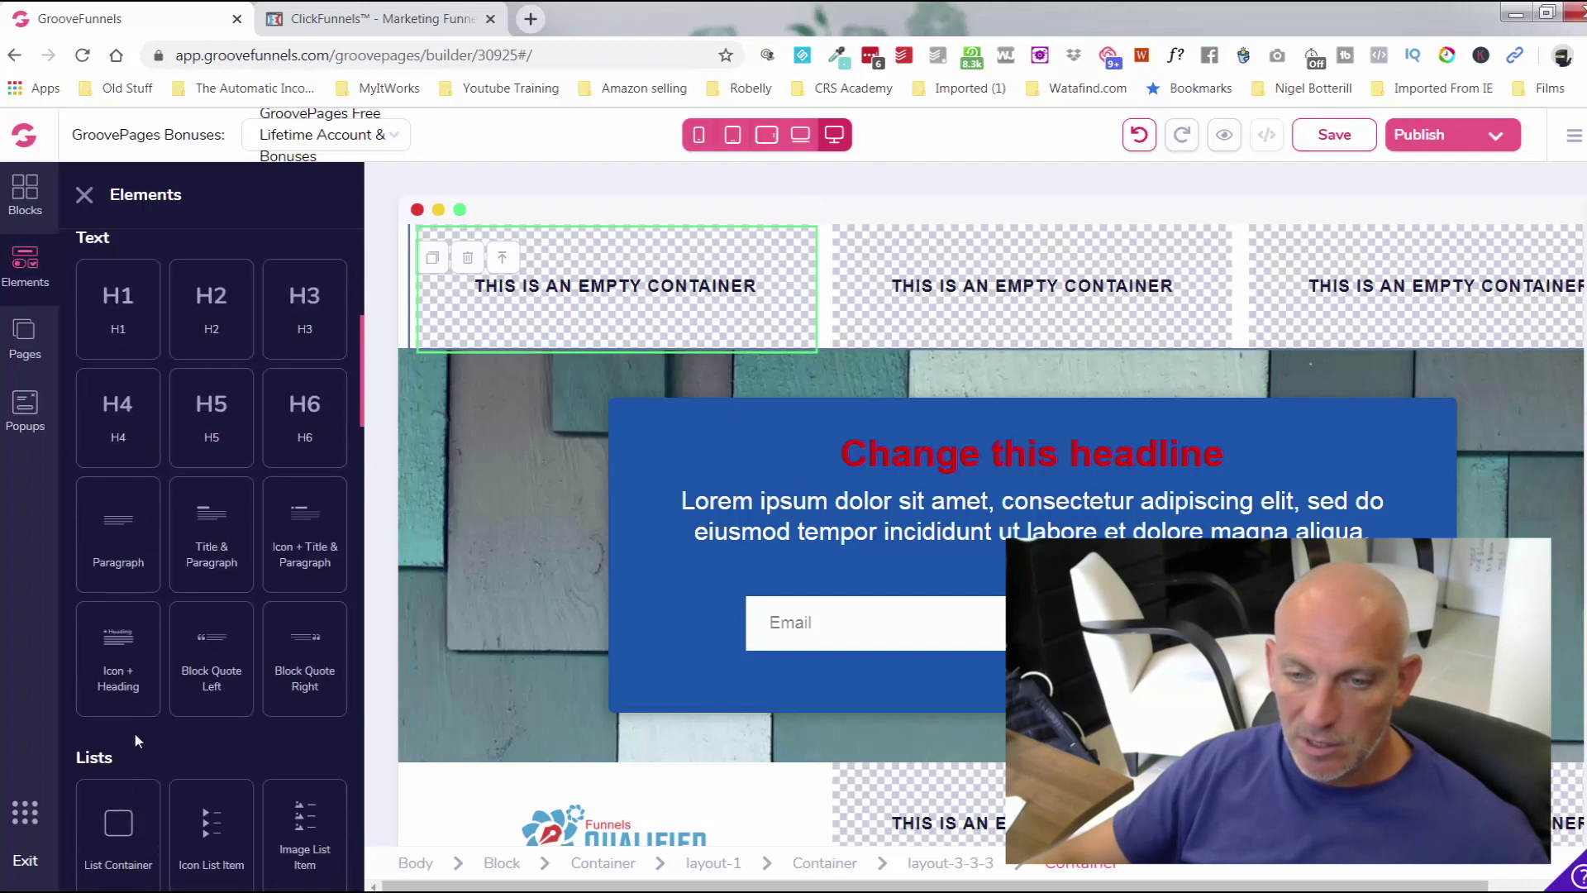
{"action": "scroll", "coordinate": [149, 703], "scroll_direction": "down", "scroll_amount": 5}
{"action": "left_click_drag", "start_coordinate": [211, 757], "coordinate": [550, 302]}
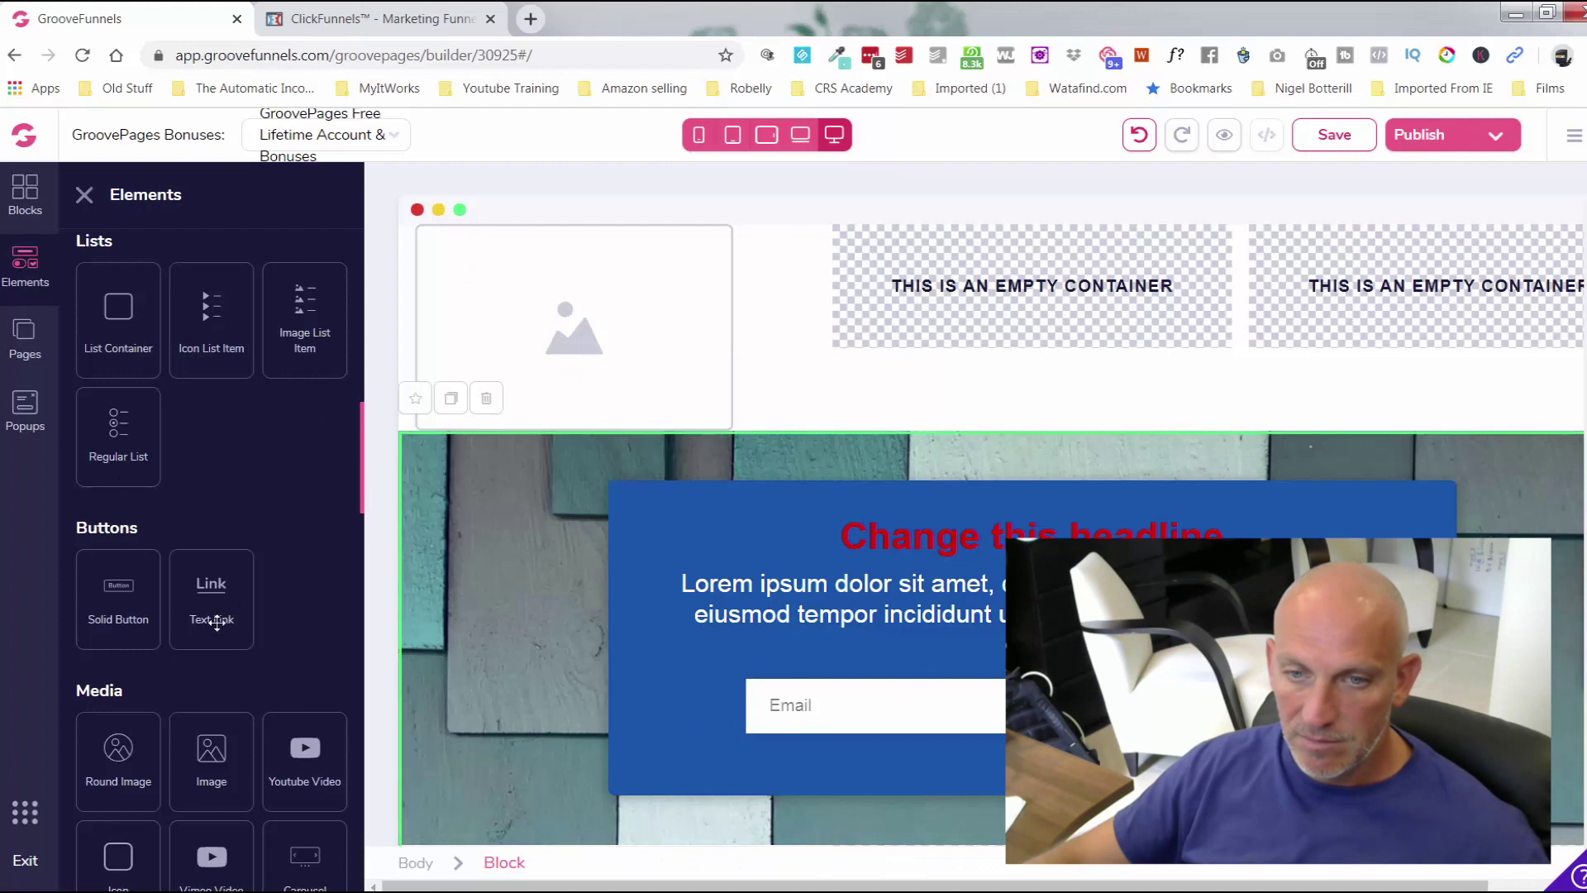
{"action": "scroll", "coordinate": [206, 579], "scroll_direction": "up", "scroll_amount": 5}
{"action": "left_click_drag", "start_coordinate": [124, 314], "coordinate": [932, 283]}
{"action": "scroll", "coordinate": [285, 576], "scroll_direction": "down", "scroll_amount": 5}
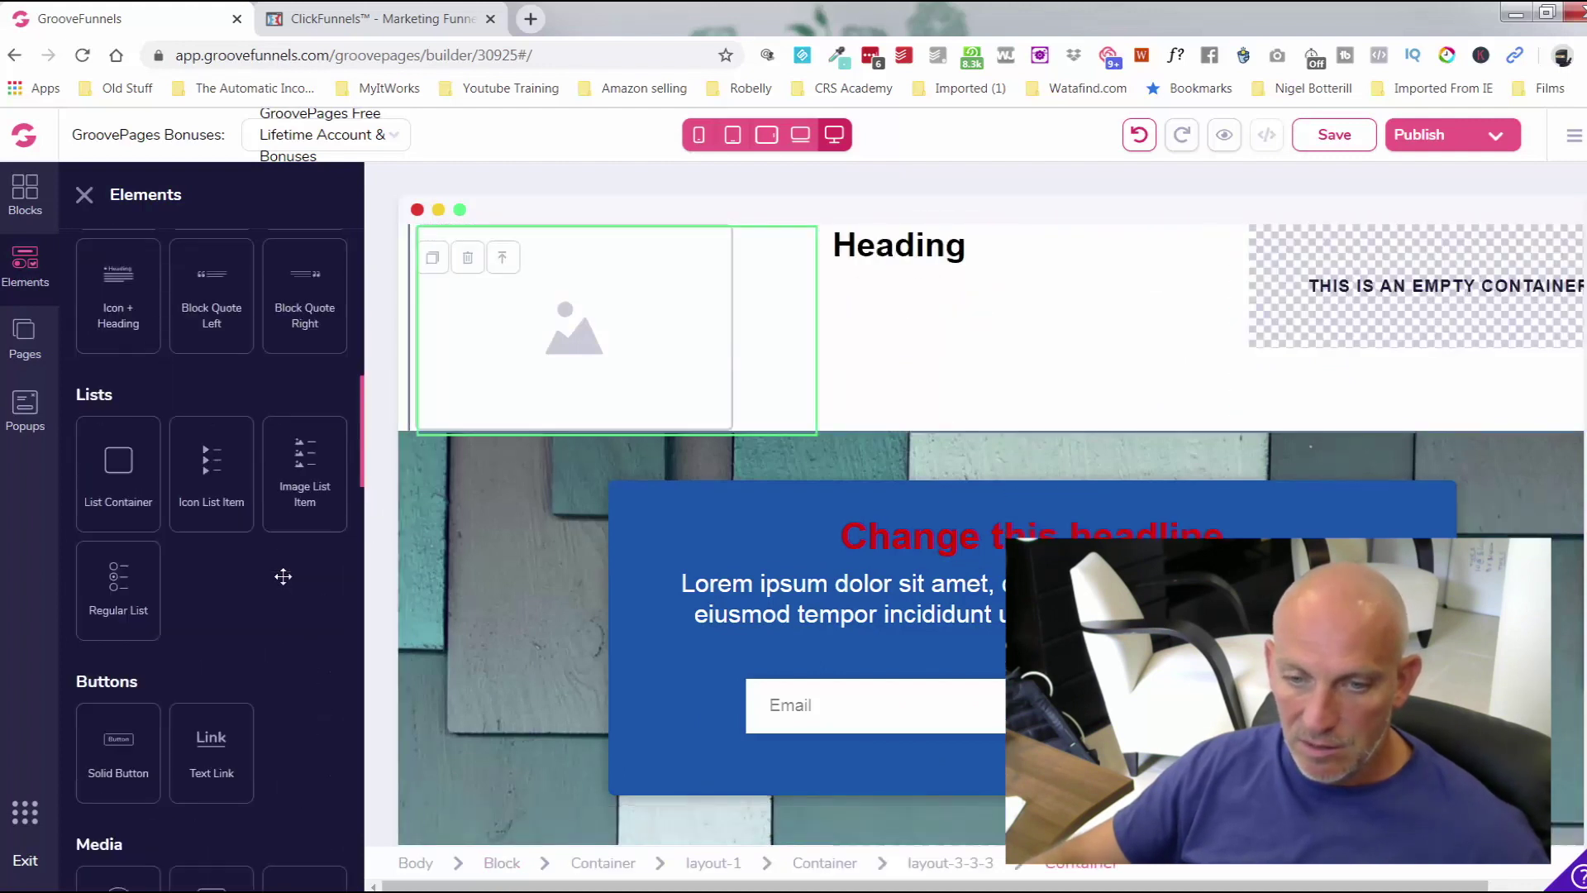
{"action": "left_click_drag", "start_coordinate": [110, 695], "coordinate": [1443, 273]}
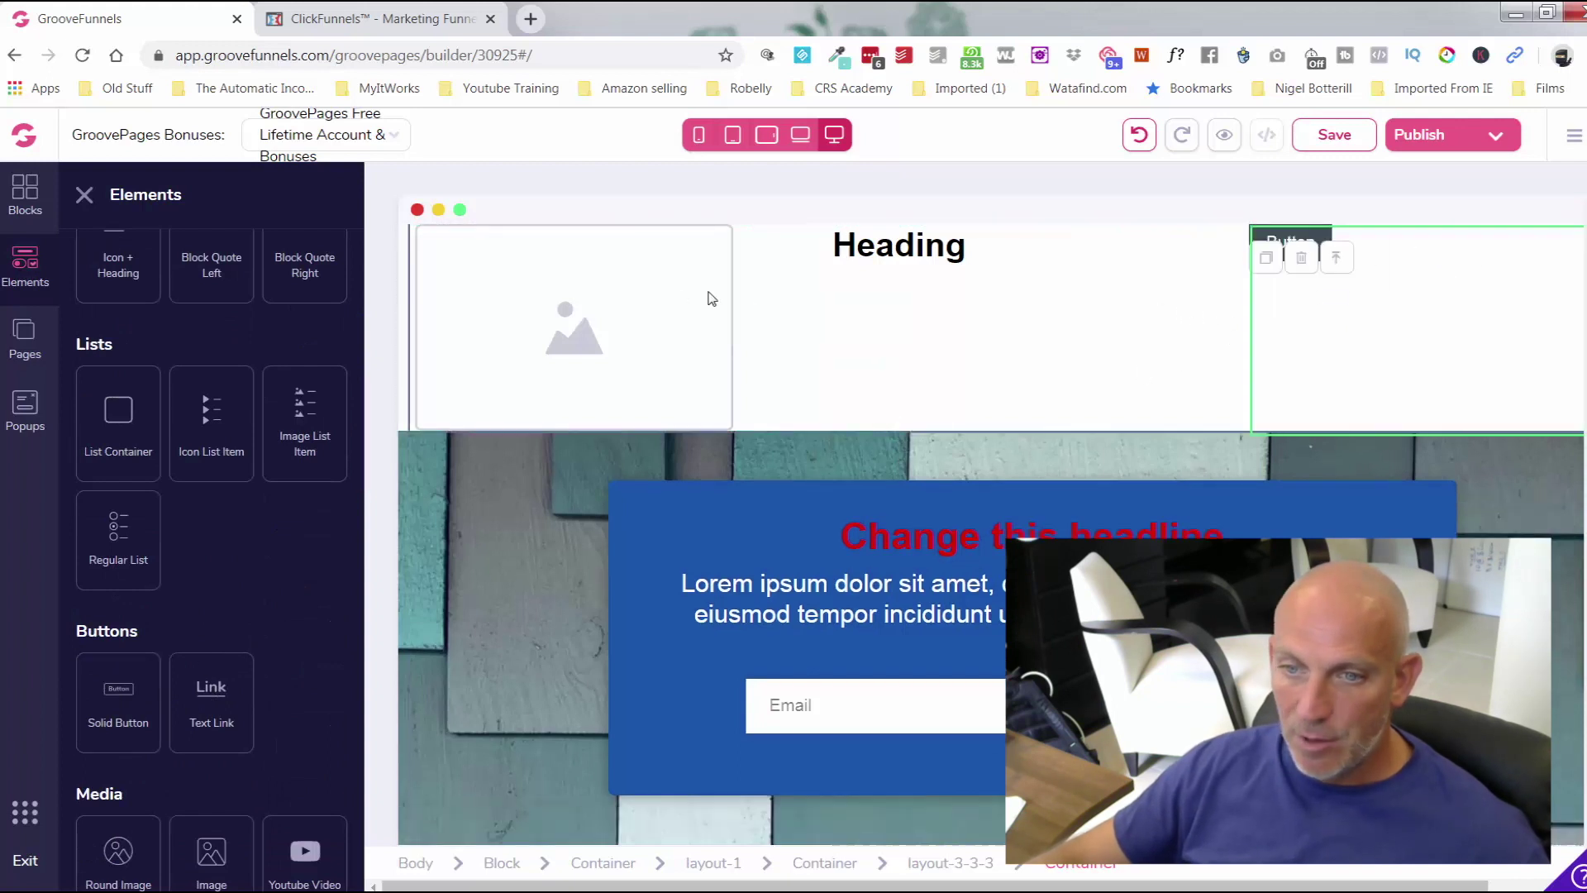
{"action": "left_click", "coordinate": [652, 322]}
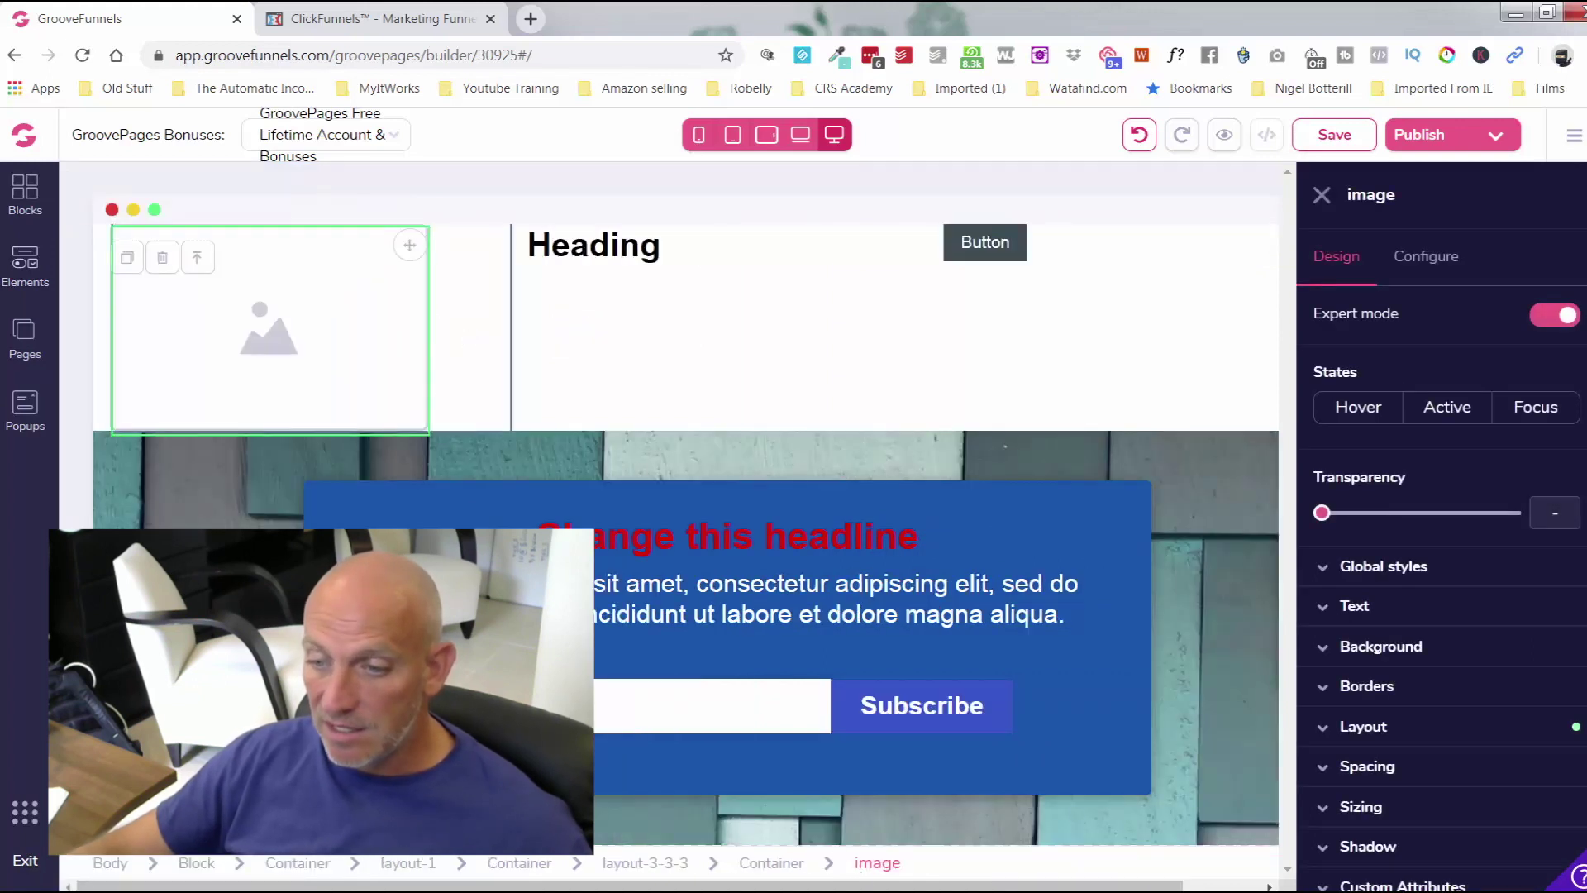
Step: Set the image's parent container to a vertical flex layout centred on both axes
{"action": "left_click", "coordinate": [772, 863]}
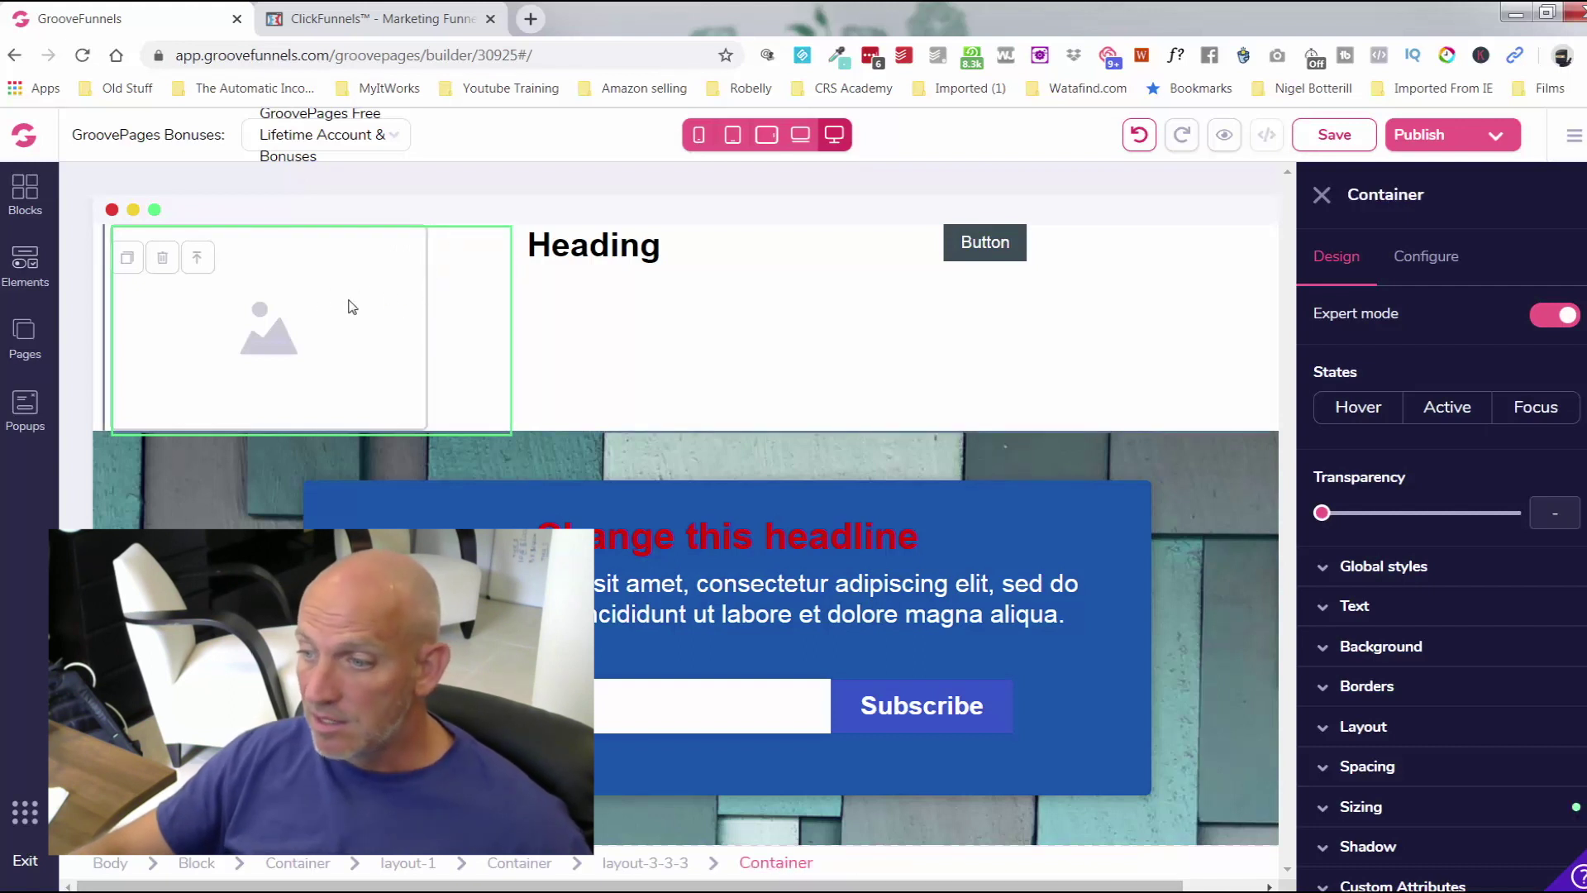
{"action": "left_click", "coordinate": [1457, 723]}
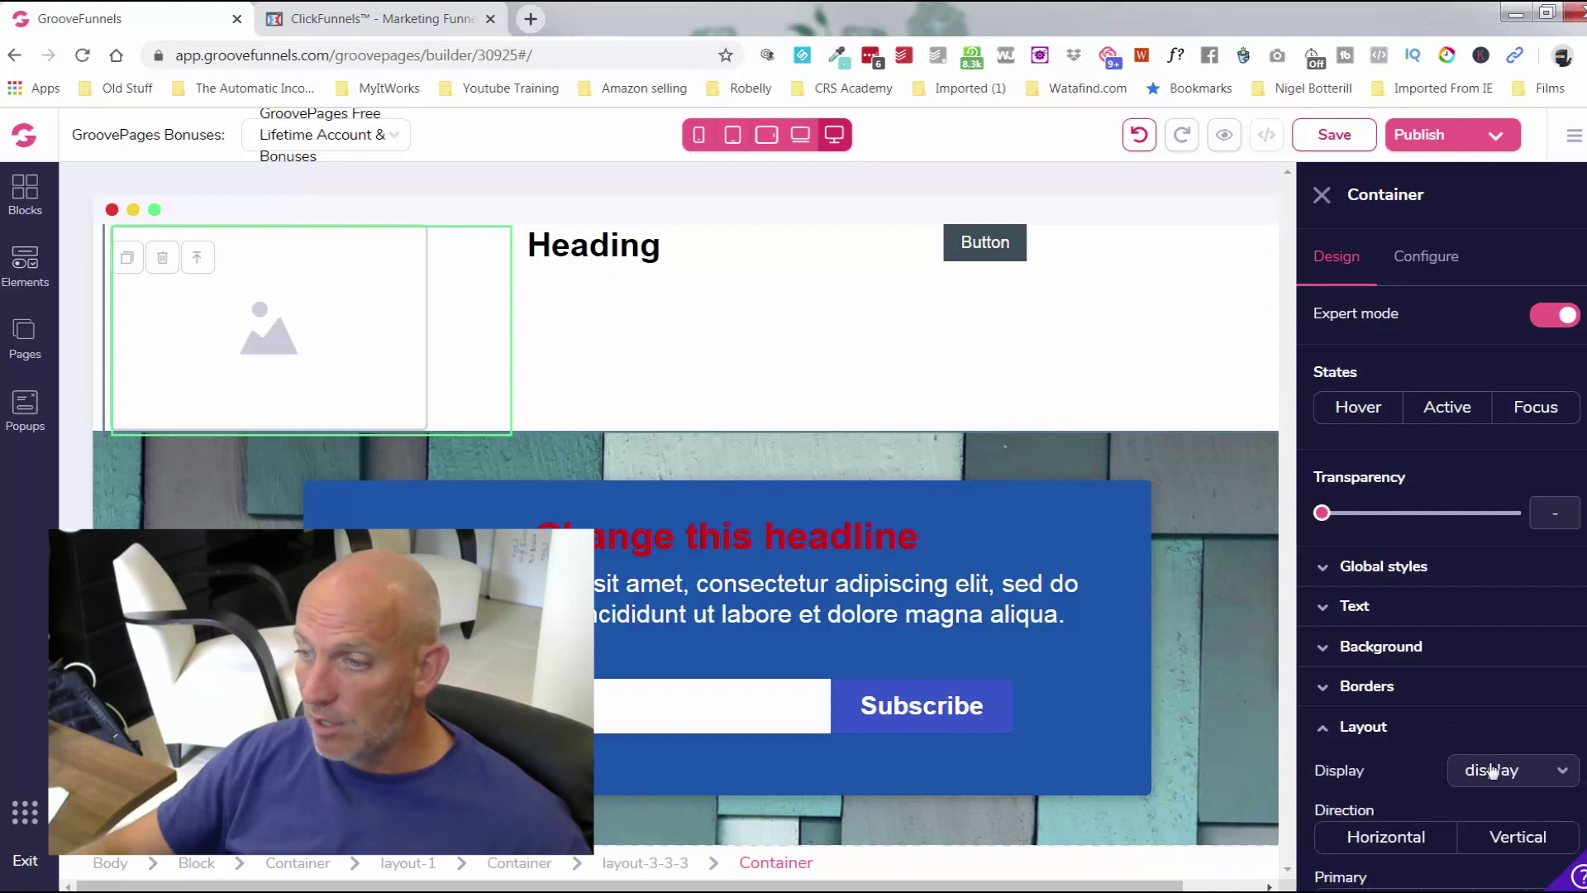
{"action": "scroll", "coordinate": [1410, 782], "scroll_direction": "down", "scroll_amount": 3}
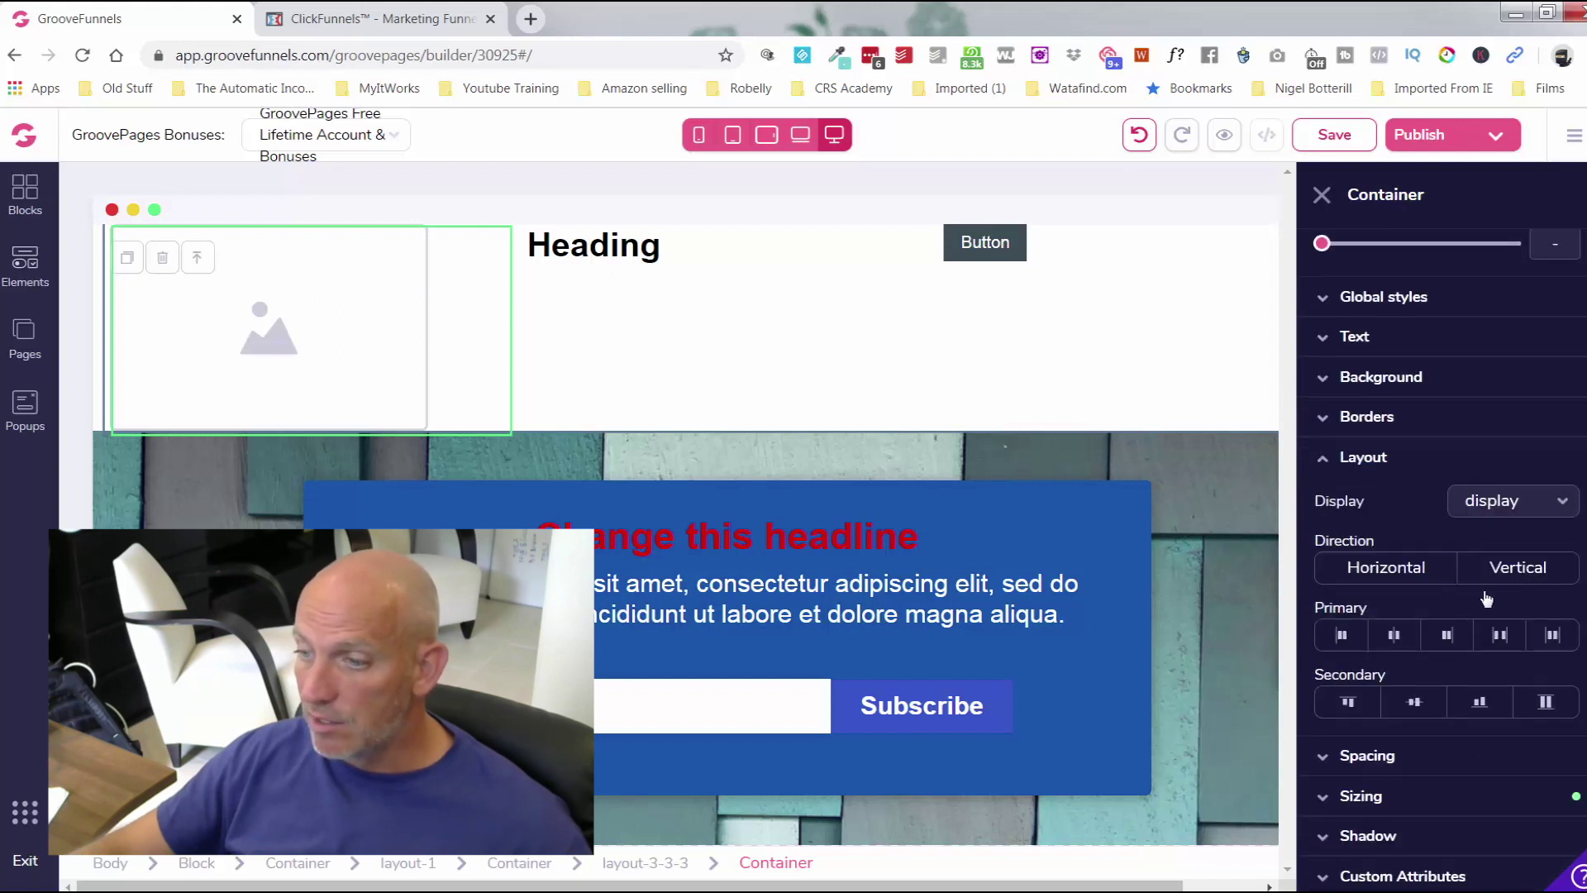
{"action": "left_click", "coordinate": [1519, 567]}
{"action": "left_click", "coordinate": [1394, 635]}
{"action": "left_click", "coordinate": [1407, 702]}
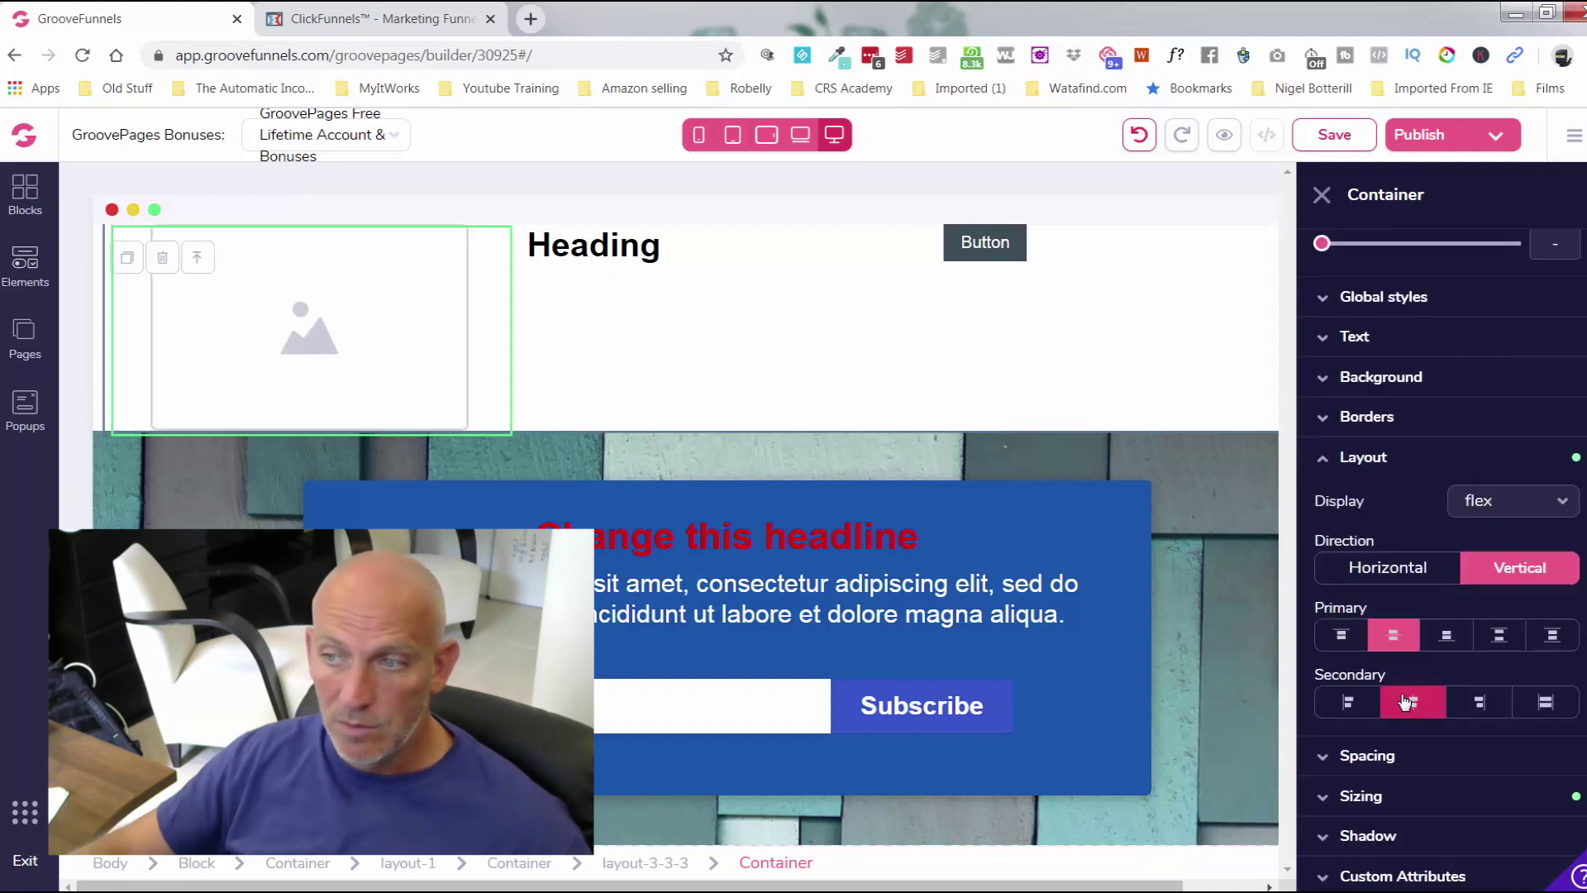
{"action": "left_click", "coordinate": [362, 314]}
{"action": "left_click", "coordinate": [1419, 249]}
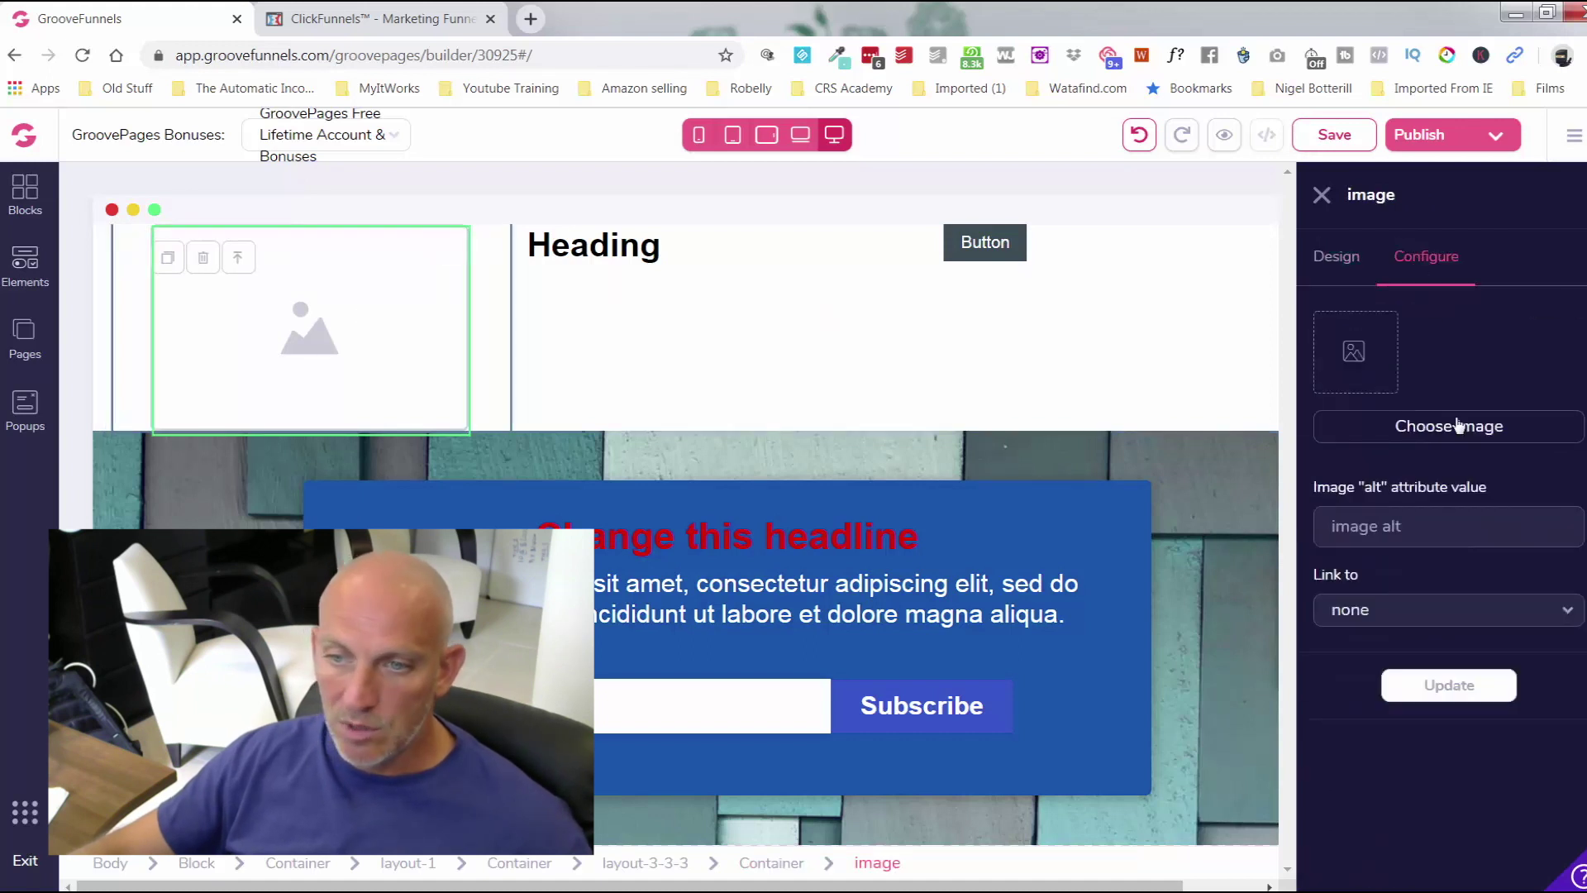
Step: Replace the header image placeholder with the Funnels Qualified logo from the Image Library
{"action": "left_click", "coordinate": [1467, 442]}
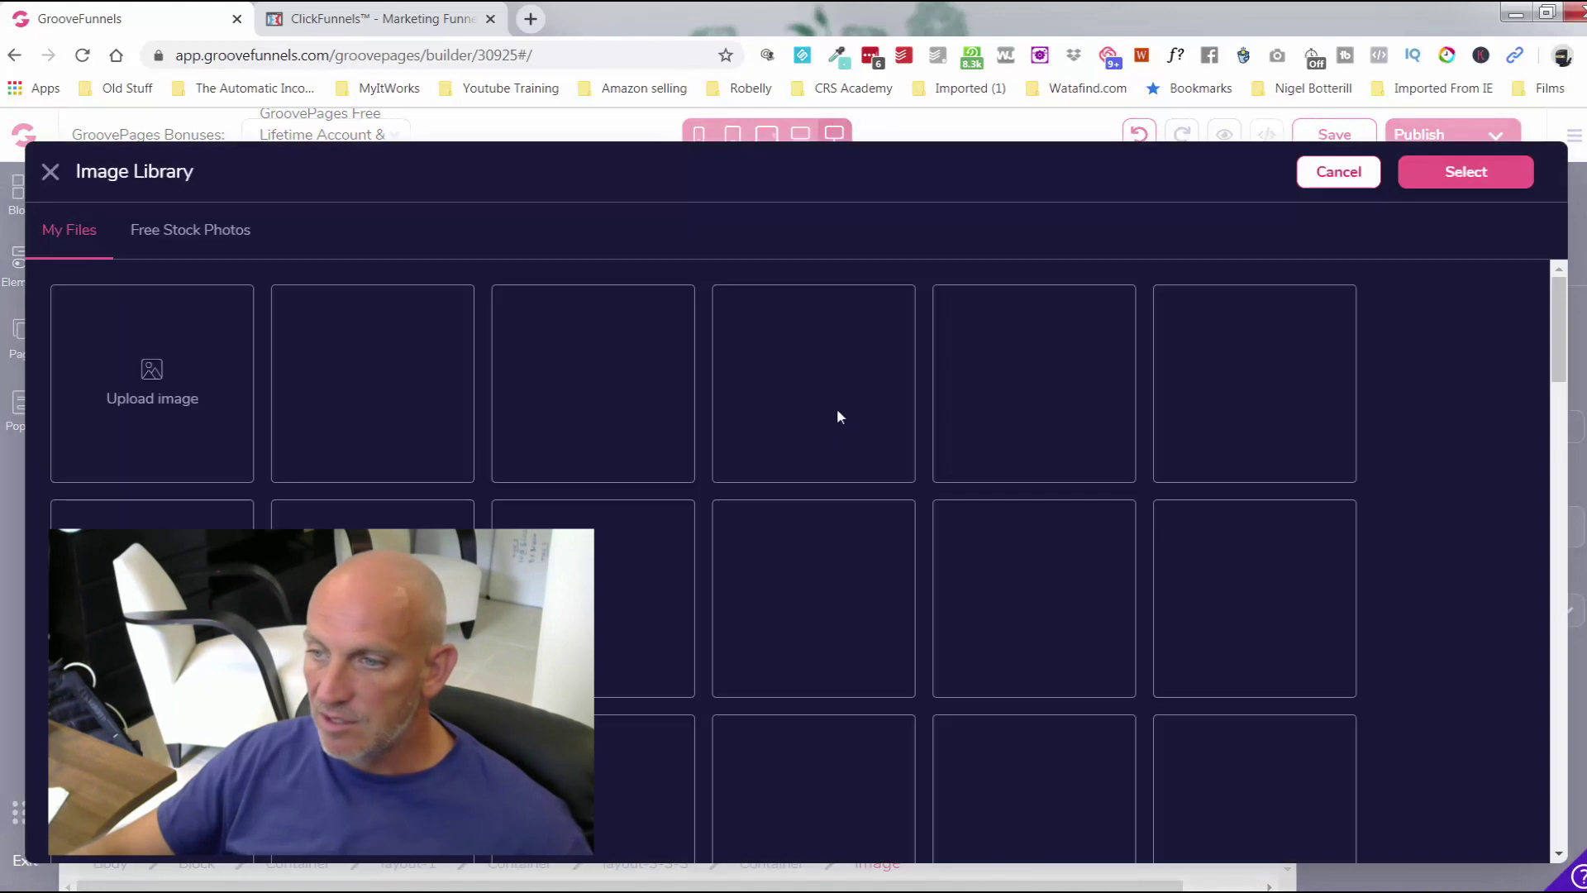
{"action": "left_click", "coordinate": [1367, 285]}
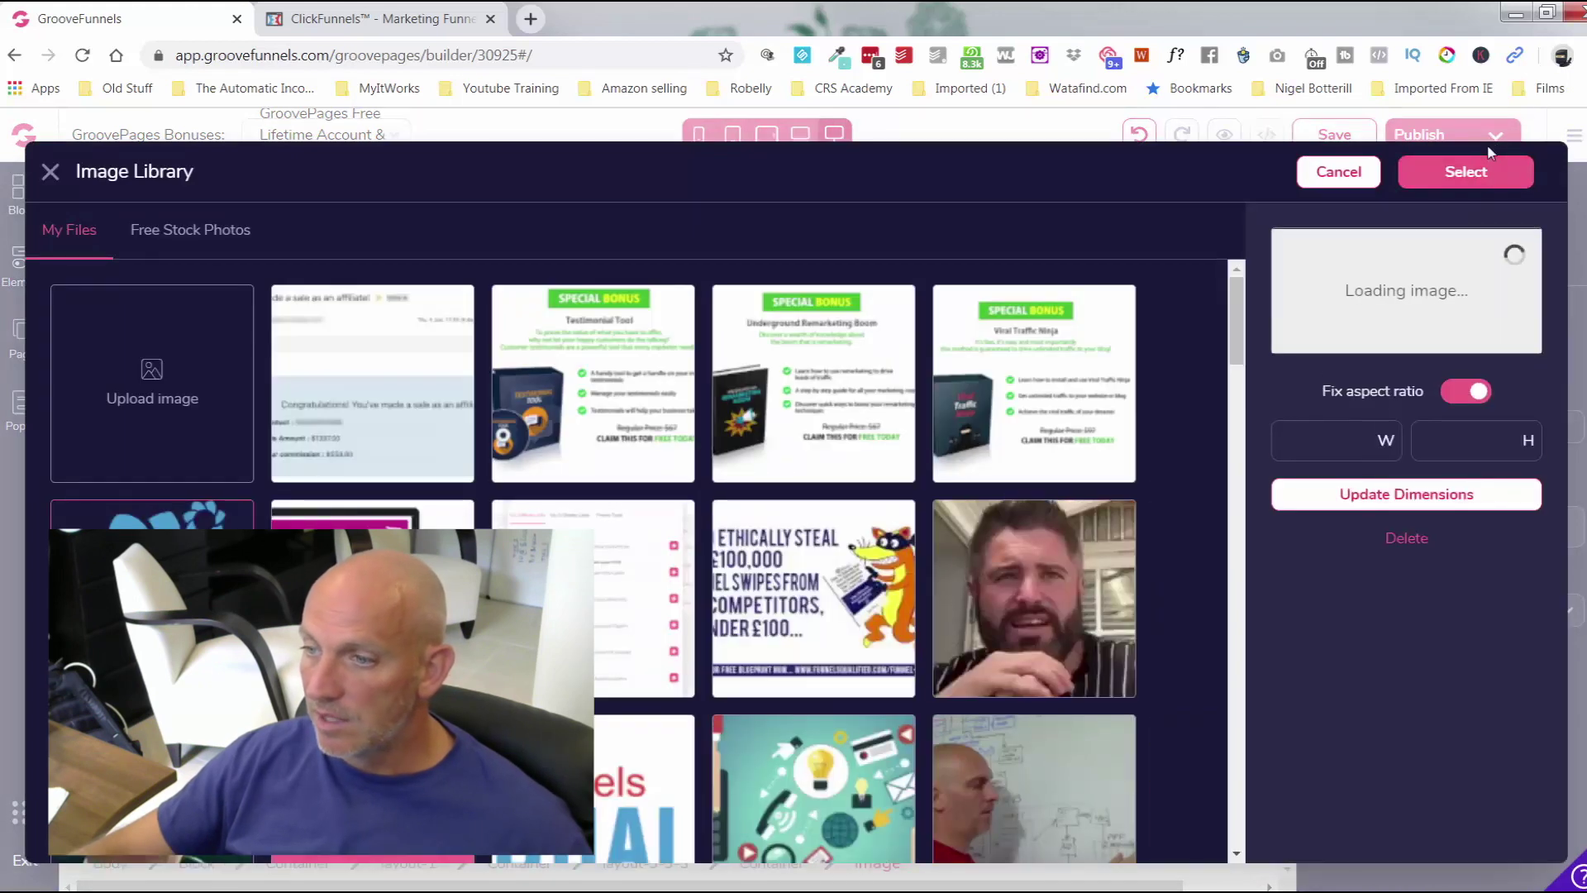
{"action": "left_click", "coordinate": [1466, 171]}
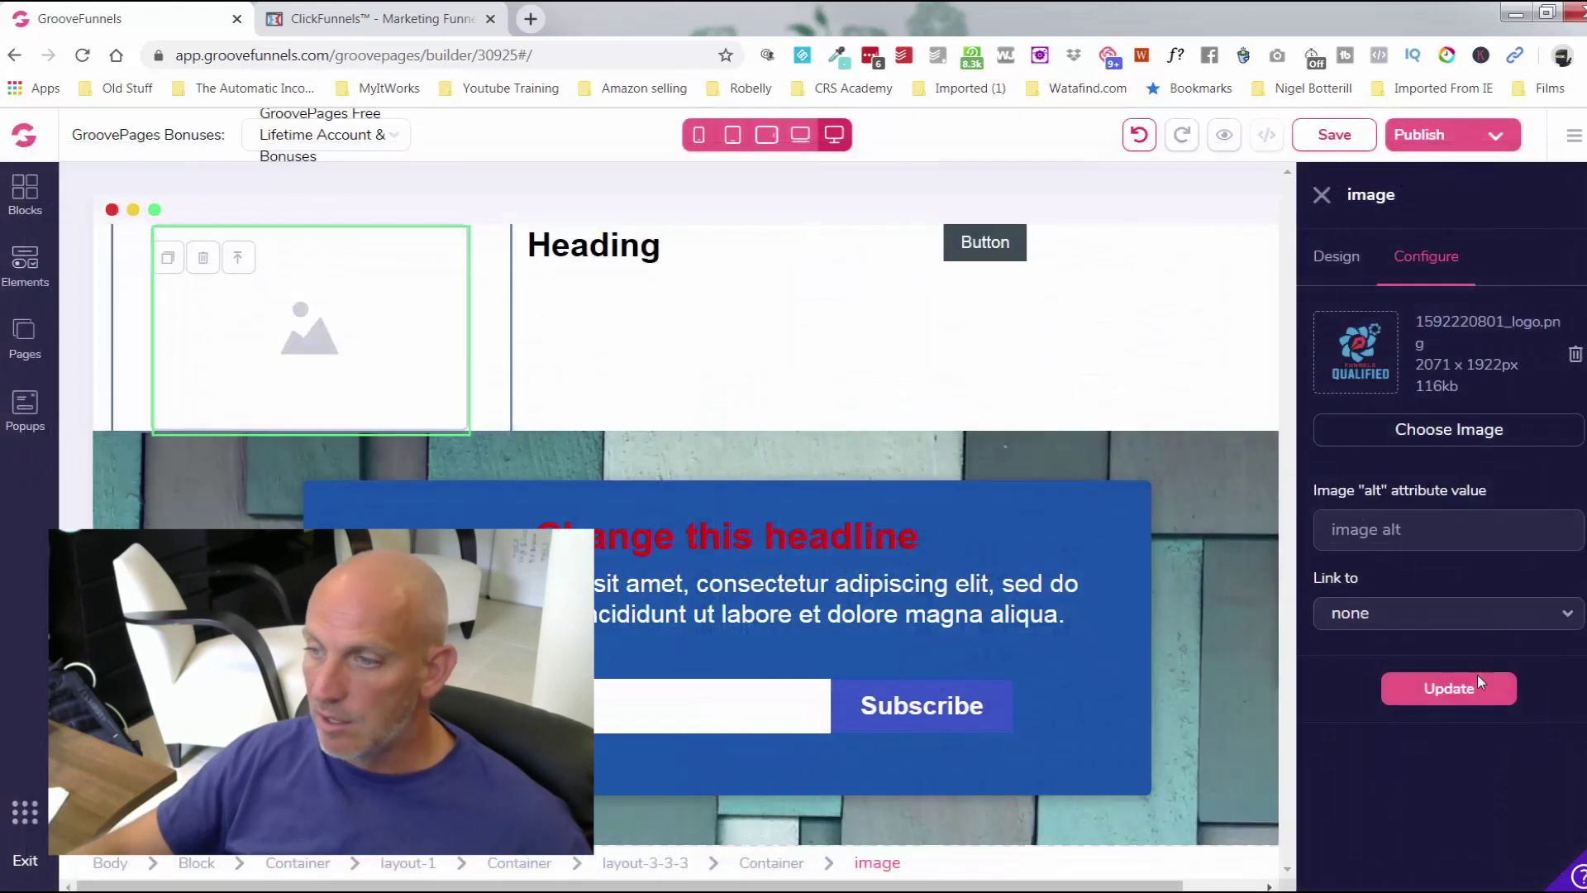
{"action": "left_click", "coordinate": [1451, 688]}
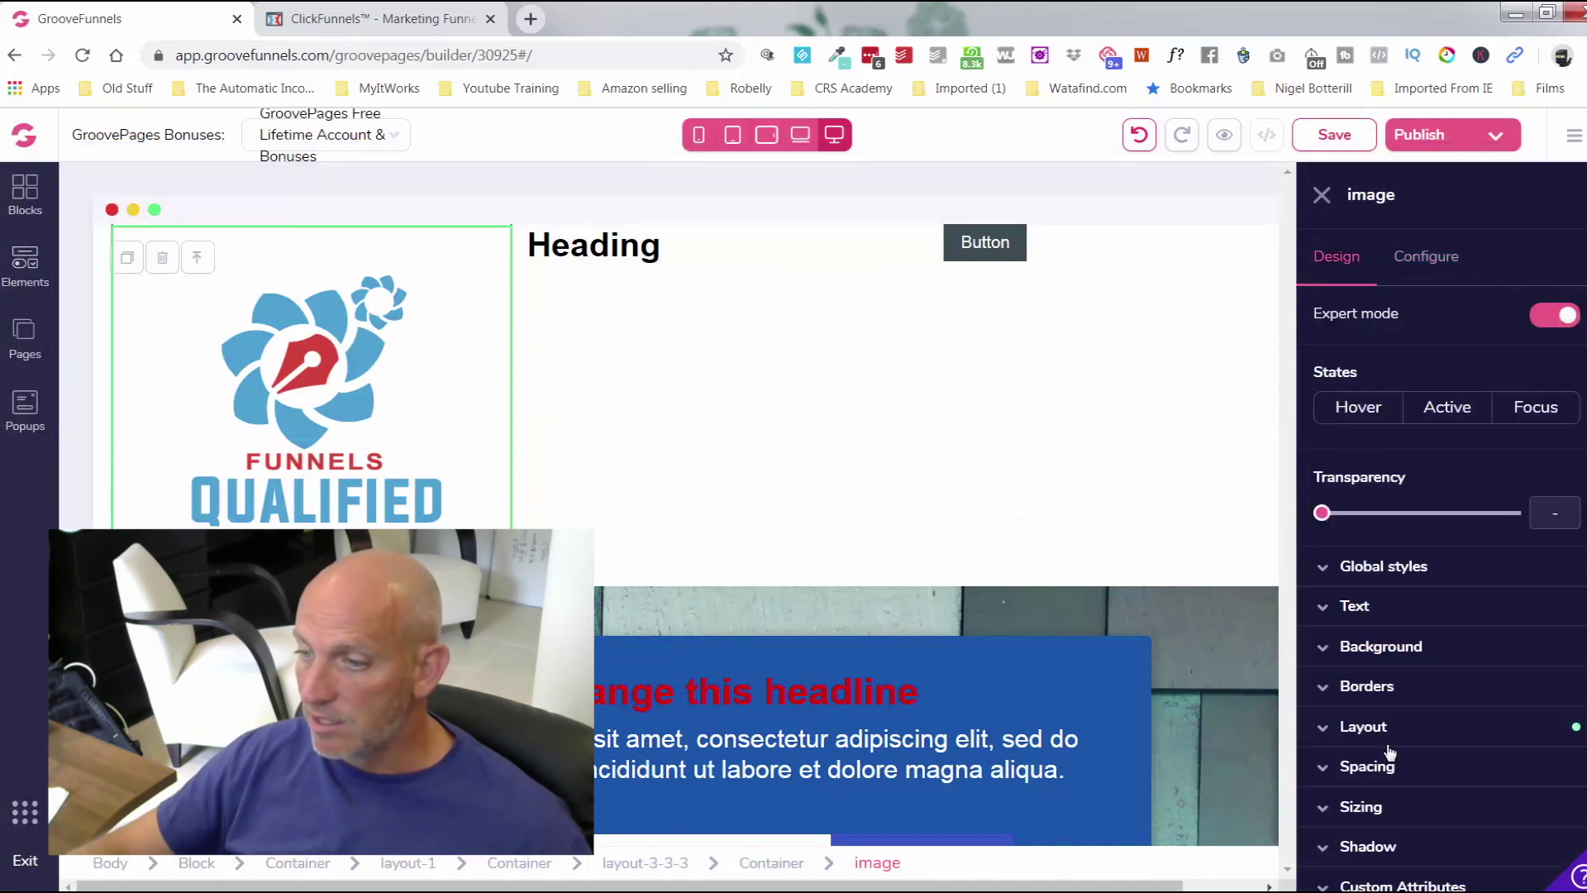
Step: Set the logo's sizing width unit to px and resize it to 150px wide
{"action": "left_click", "coordinate": [1404, 815]}
{"action": "scroll", "coordinate": [1372, 777], "scroll_direction": "down", "scroll_amount": 3}
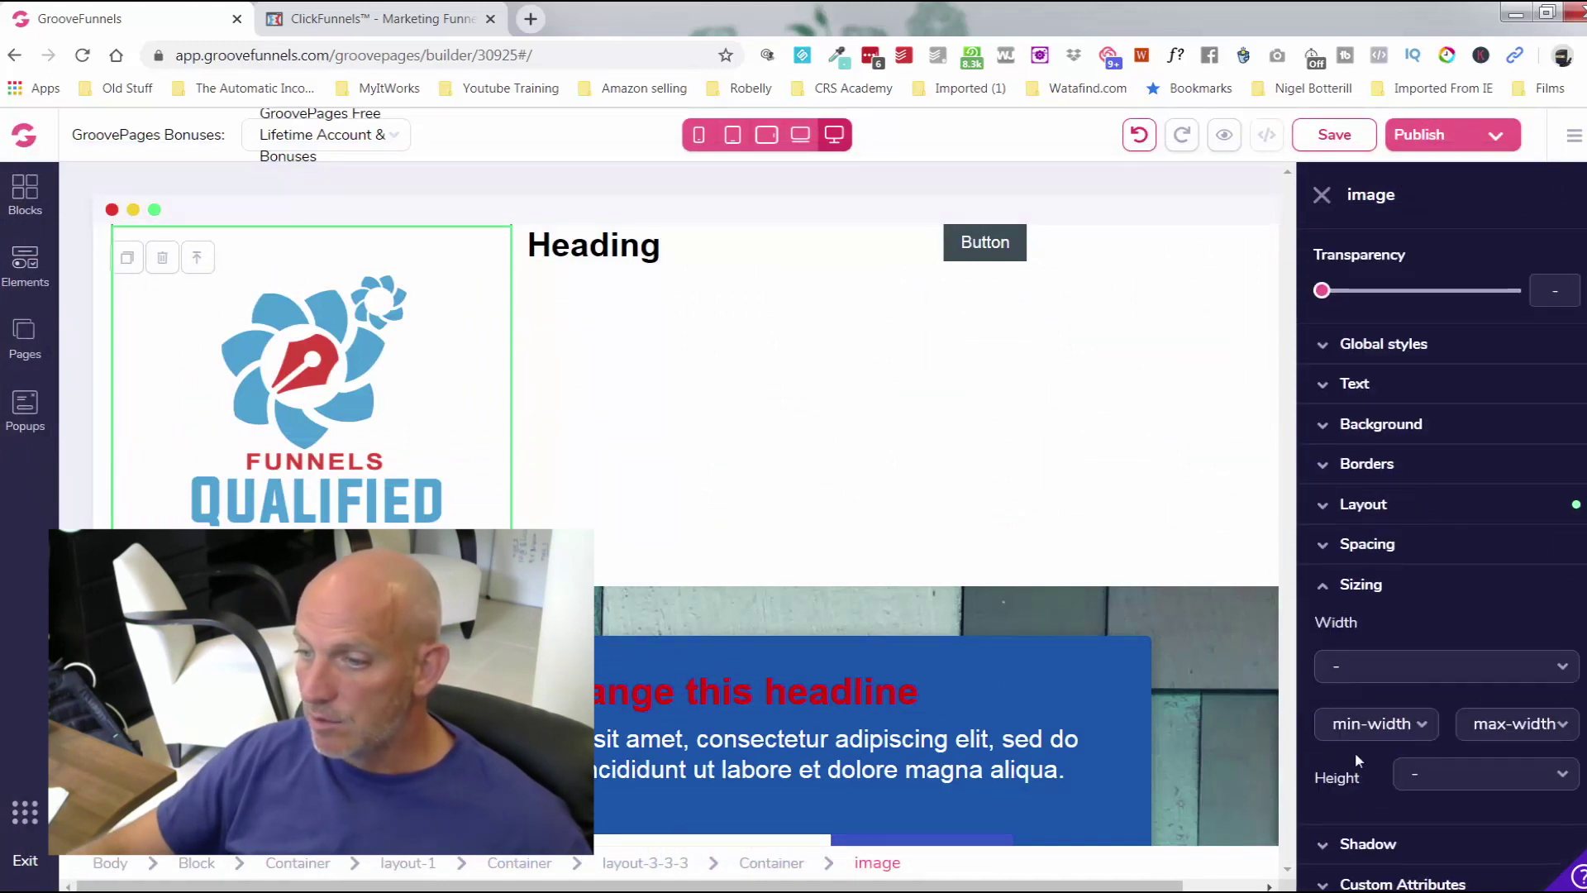
{"action": "left_click", "coordinate": [1348, 680]}
{"action": "left_click", "coordinate": [1354, 731]}
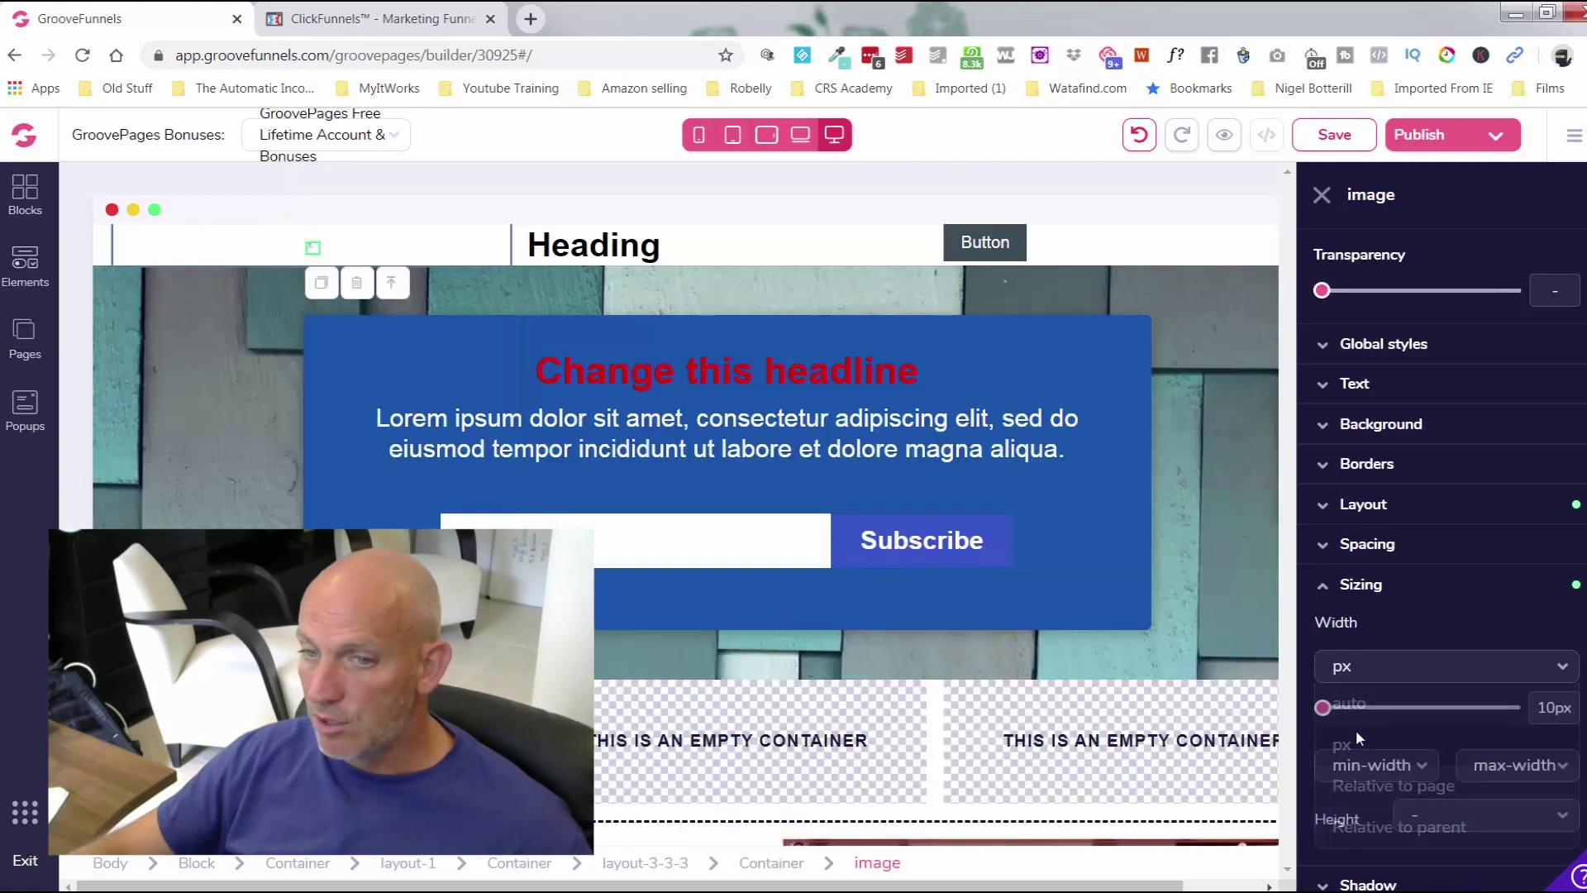
{"action": "left_click_drag", "start_coordinate": [1325, 716], "coordinate": [1381, 716]}
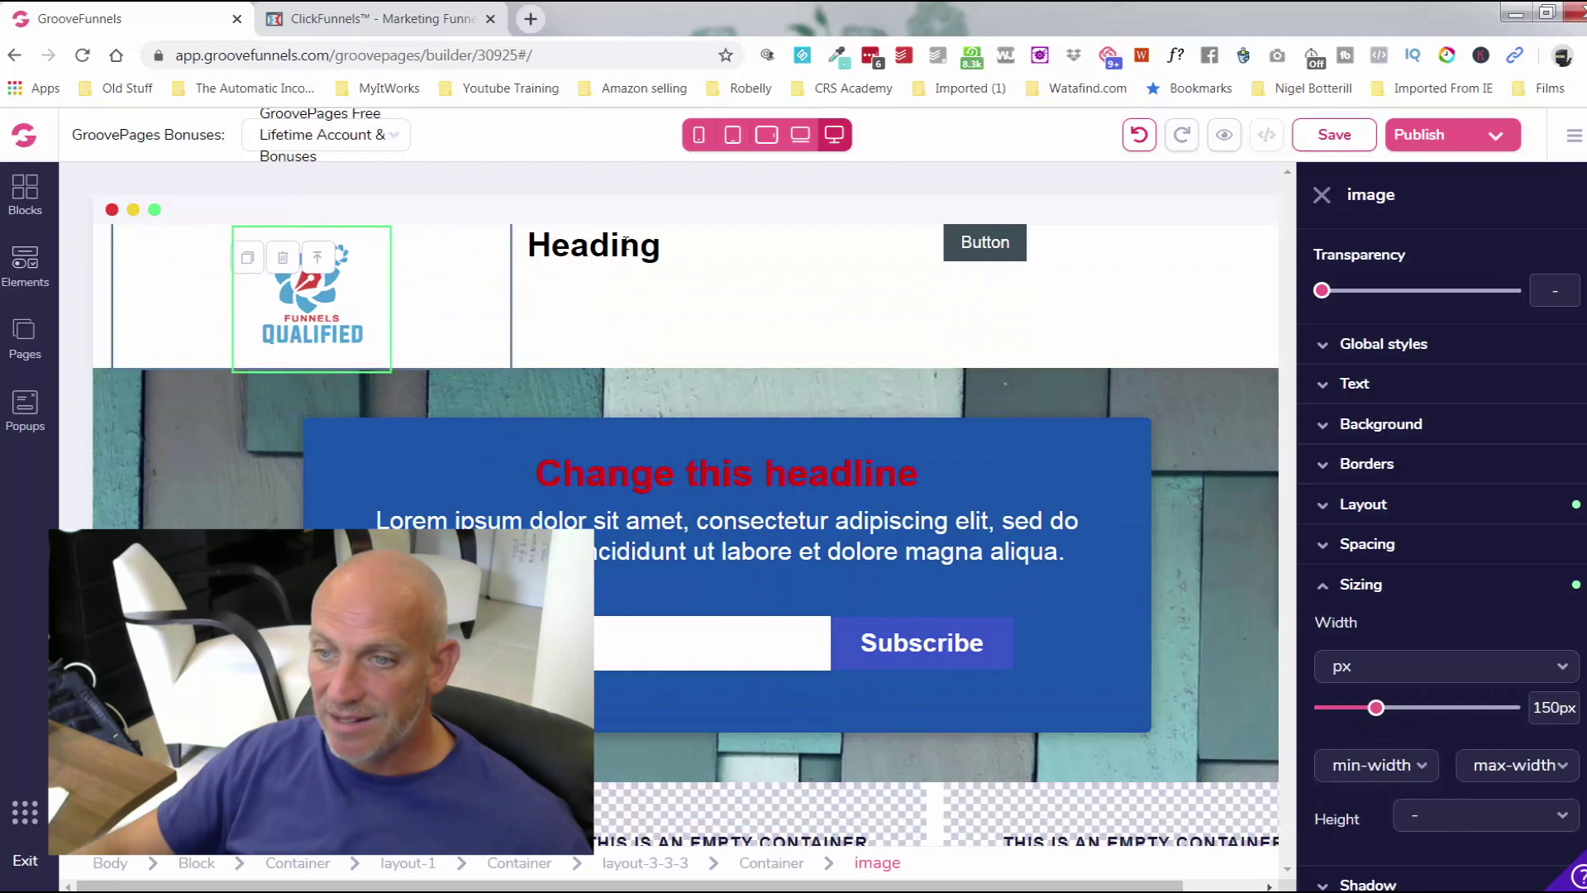
Step: Select the header button and change its label text to START HERE, fixing the typo
{"action": "left_click", "coordinate": [653, 250]}
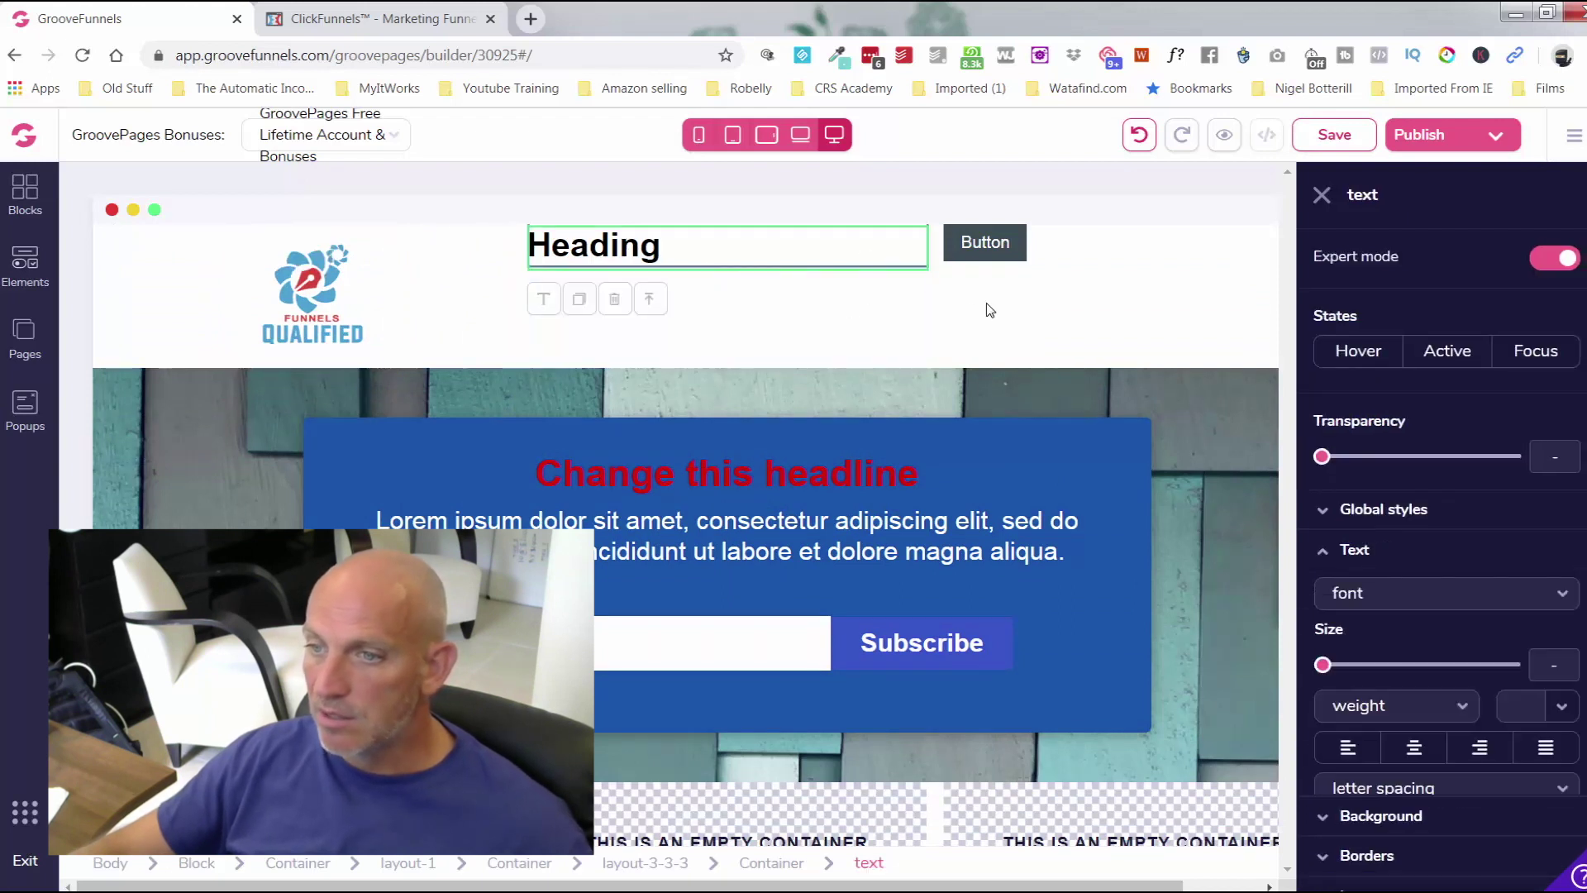
{"action": "left_click", "coordinate": [977, 251]}
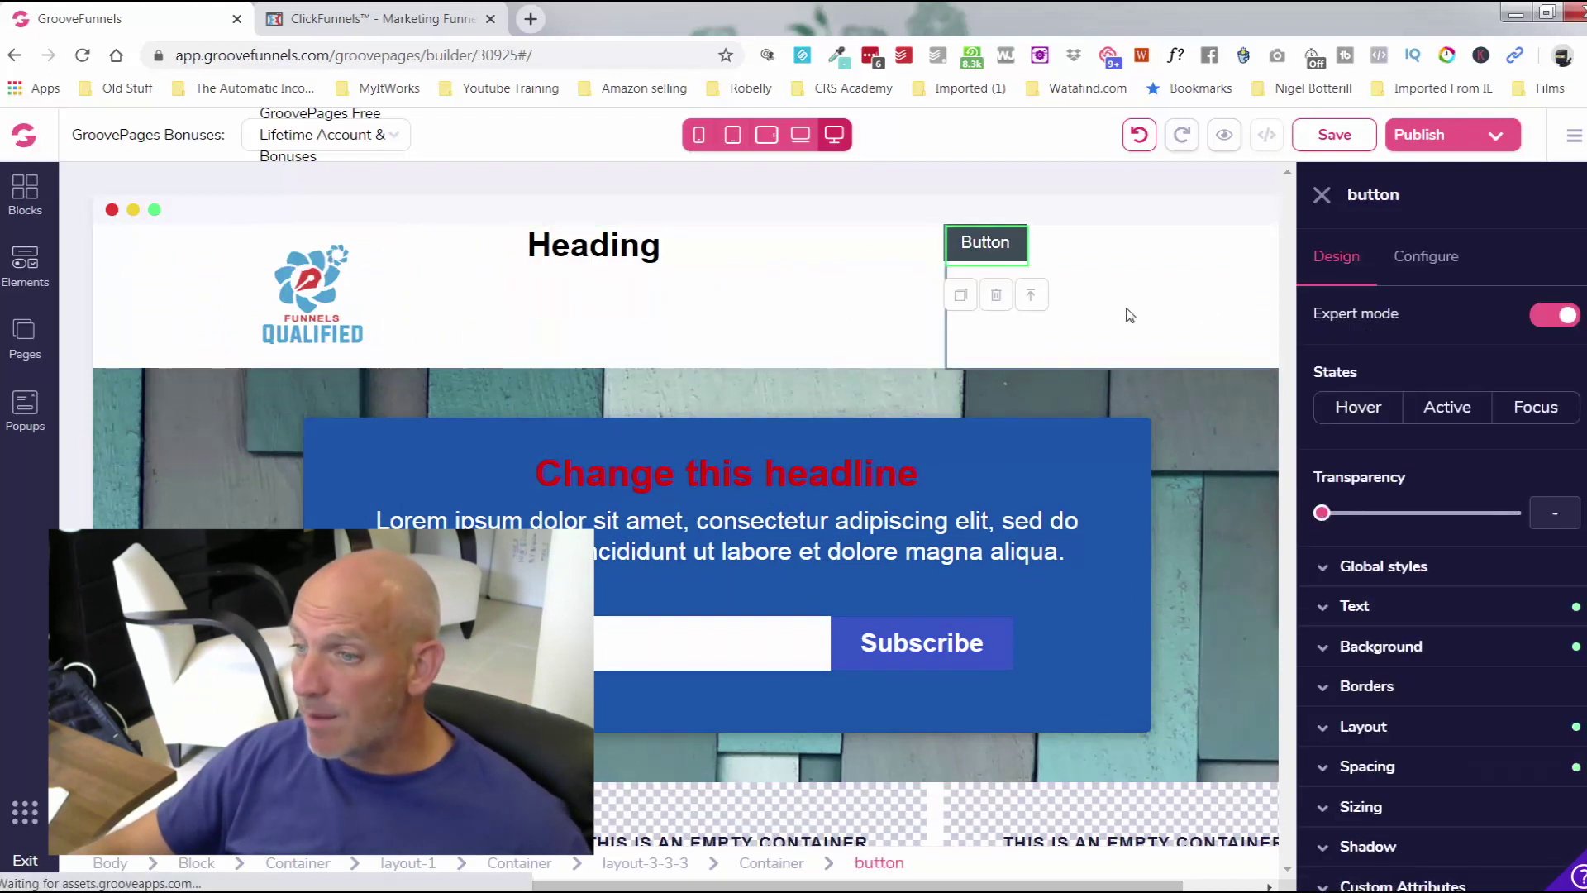
{"action": "left_click", "coordinate": [1427, 257]}
{"action": "double_click", "coordinate": [1390, 360]}
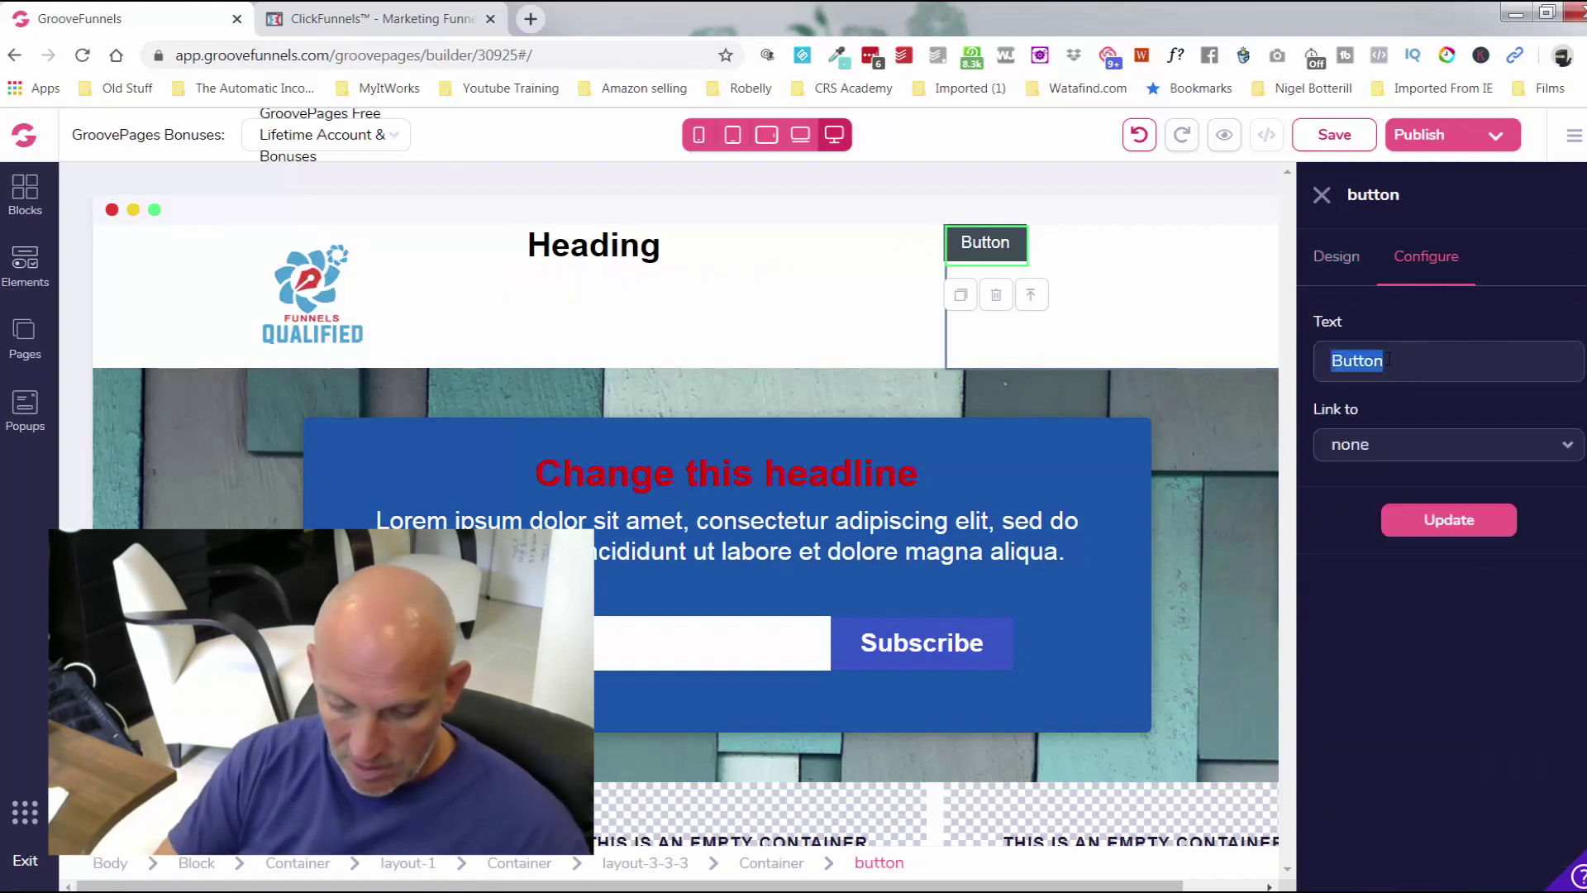
{"action": "type", "text": "STRAT HERE"}
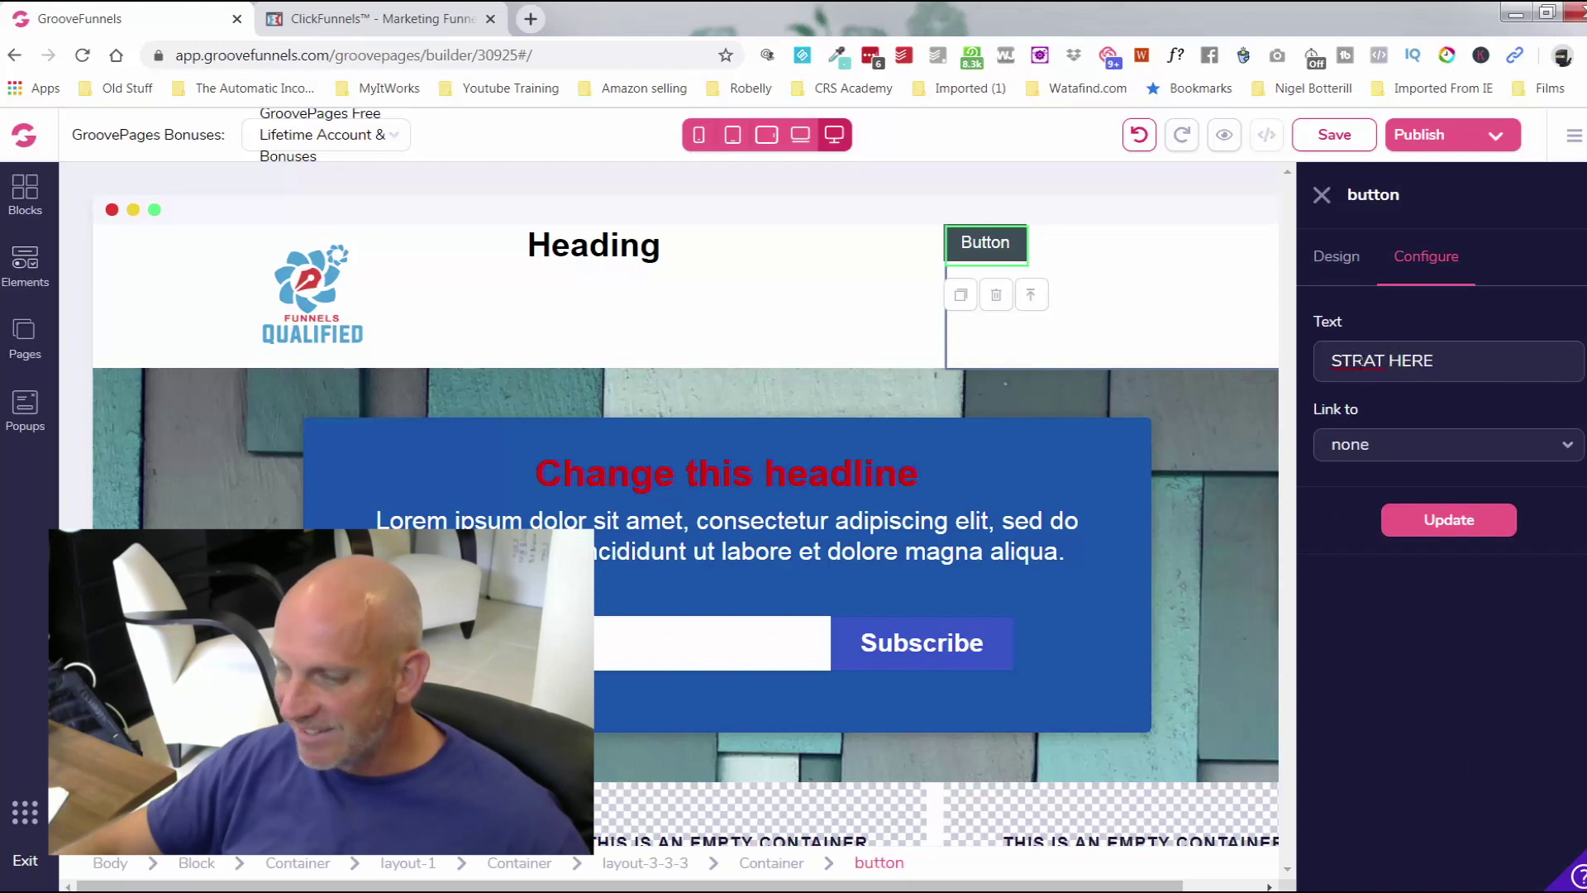
{"action": "left_click", "coordinate": [1358, 361]}
{"action": "key", "text": "BackSpace"}
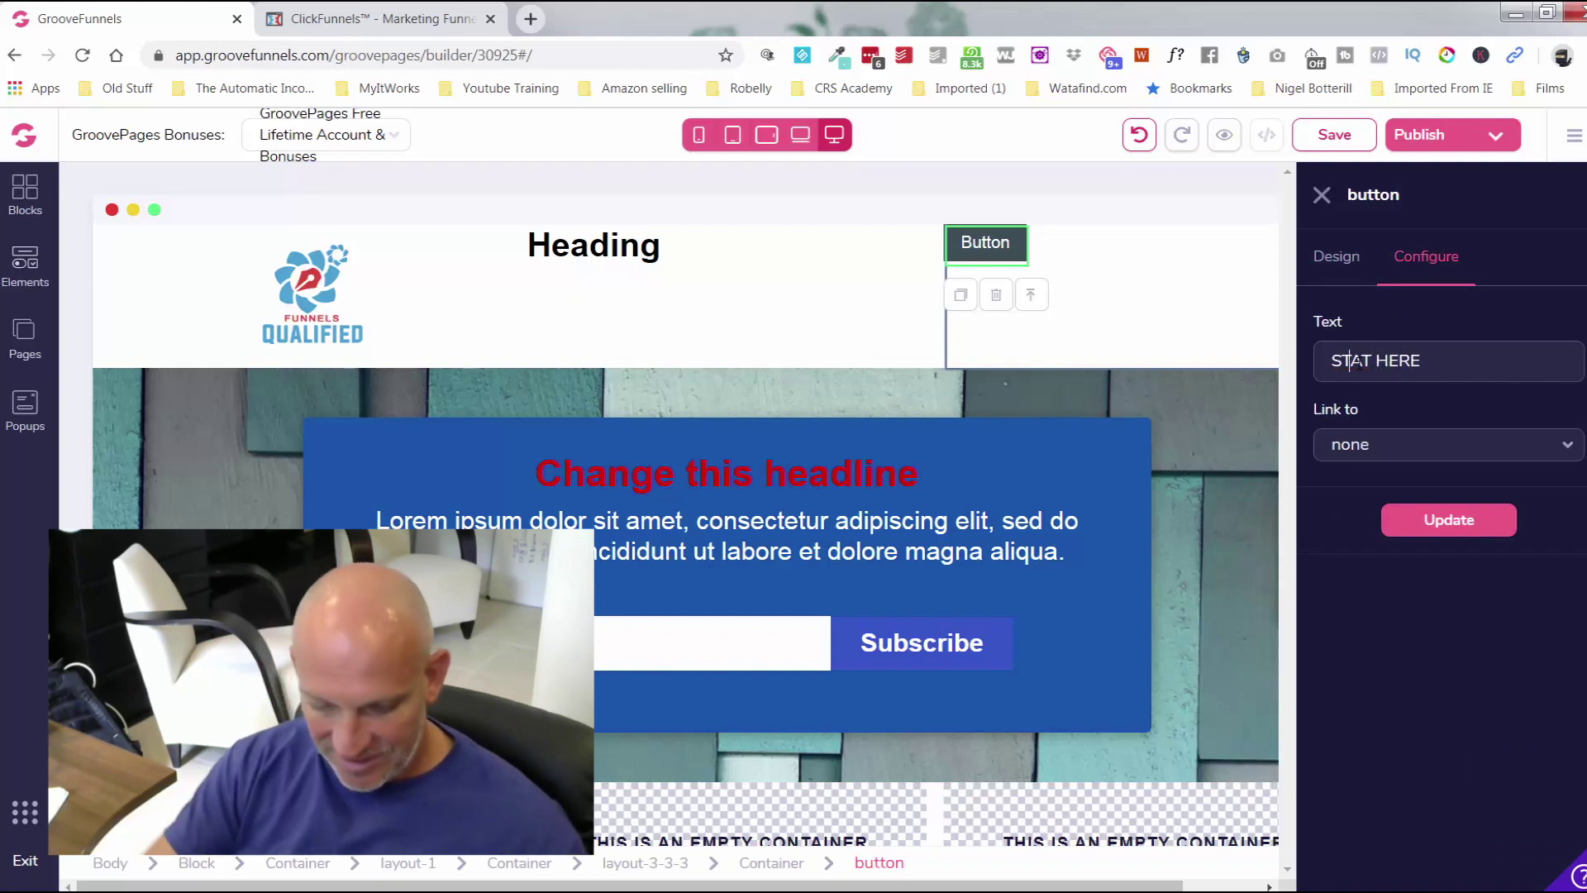
{"action": "key", "text": "Right"}
{"action": "type", "text": "R"}
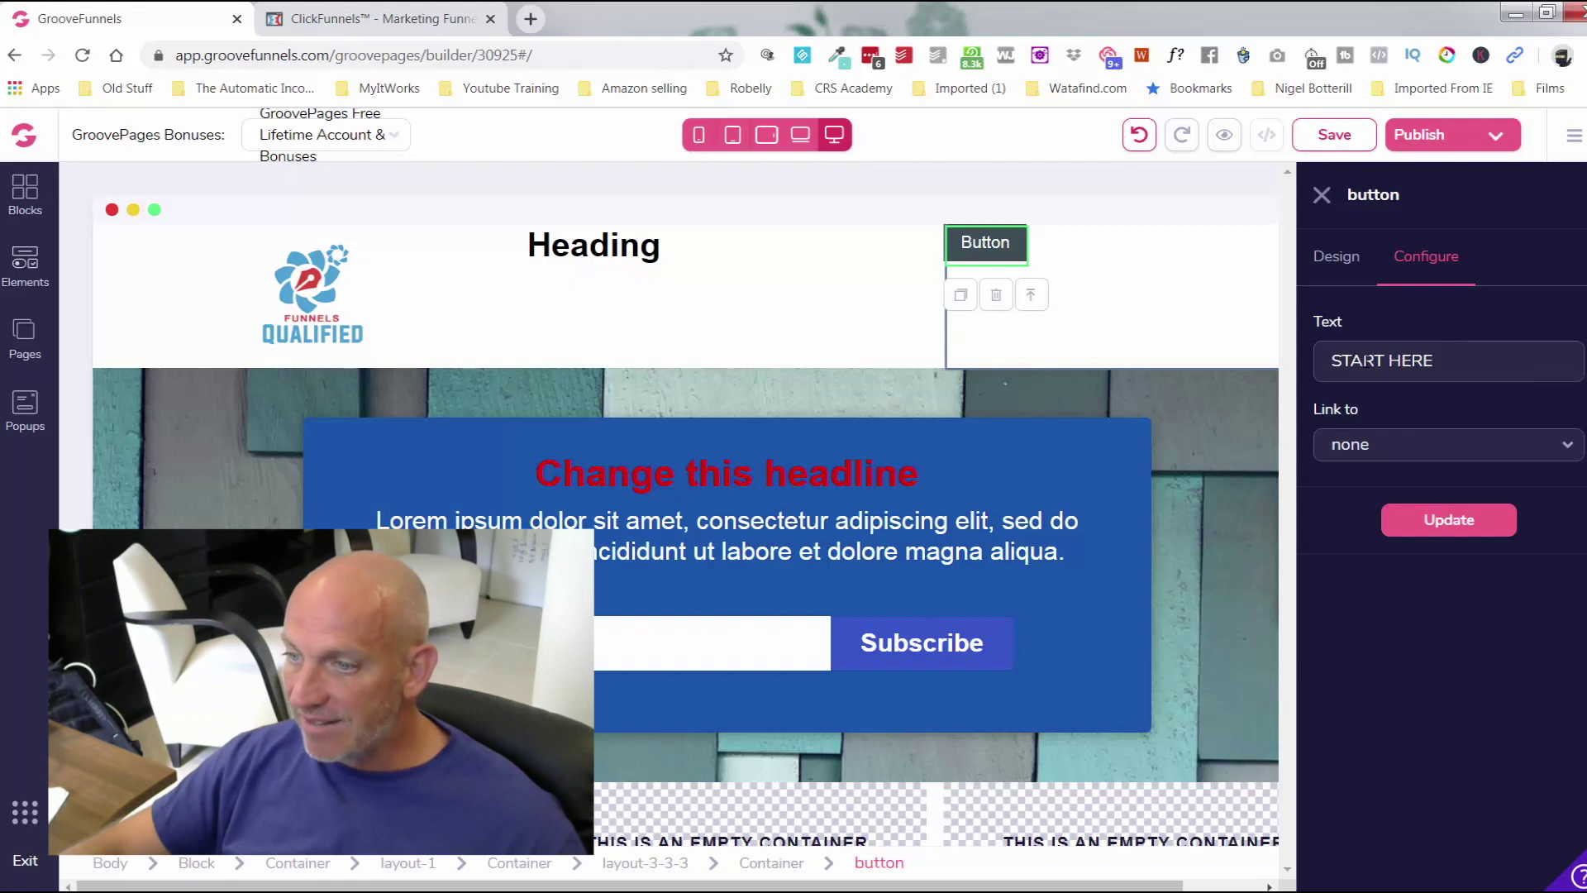
Step: Check the button's Link to options and leave the link set to none
{"action": "left_click", "coordinate": [1406, 447]}
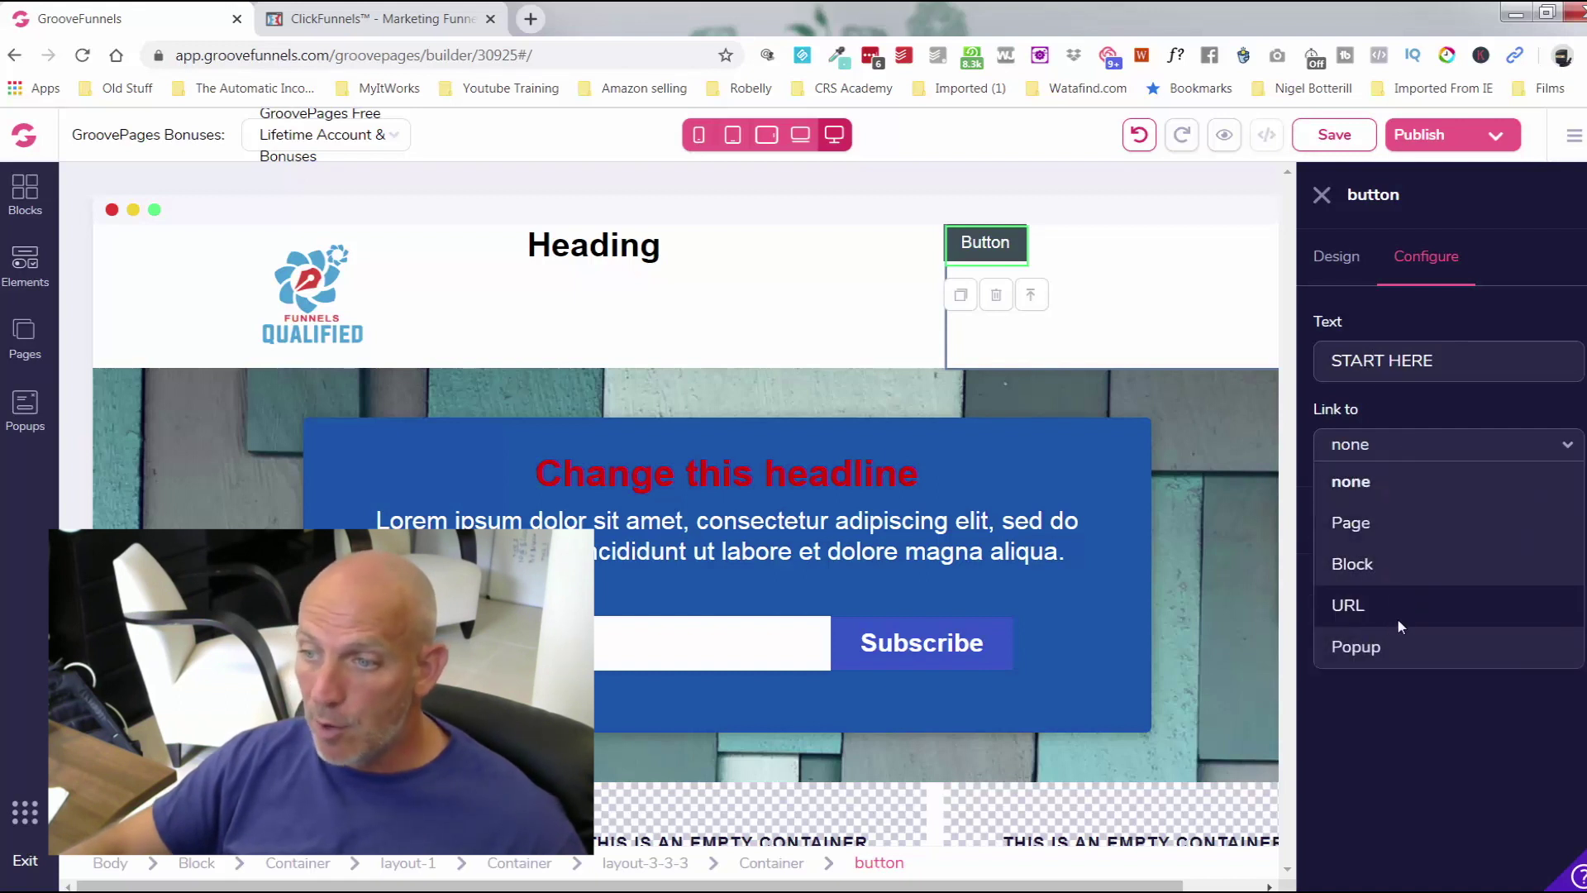
{"action": "left_click", "coordinate": [1425, 458]}
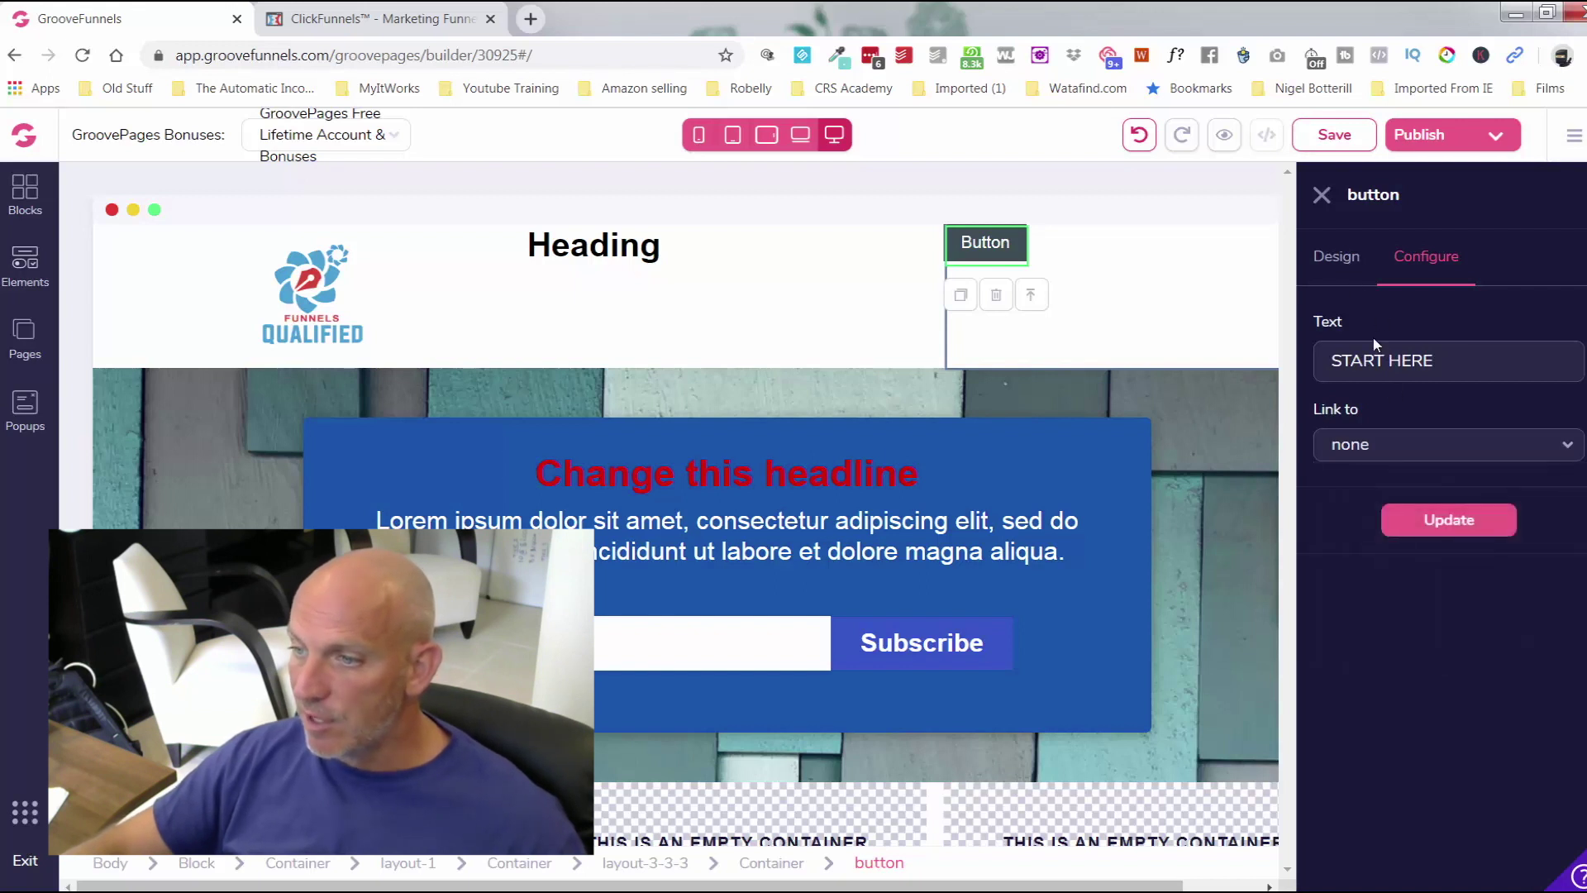
{"action": "scroll", "coordinate": [1490, 457], "scroll_direction": "down", "scroll_amount": 1}
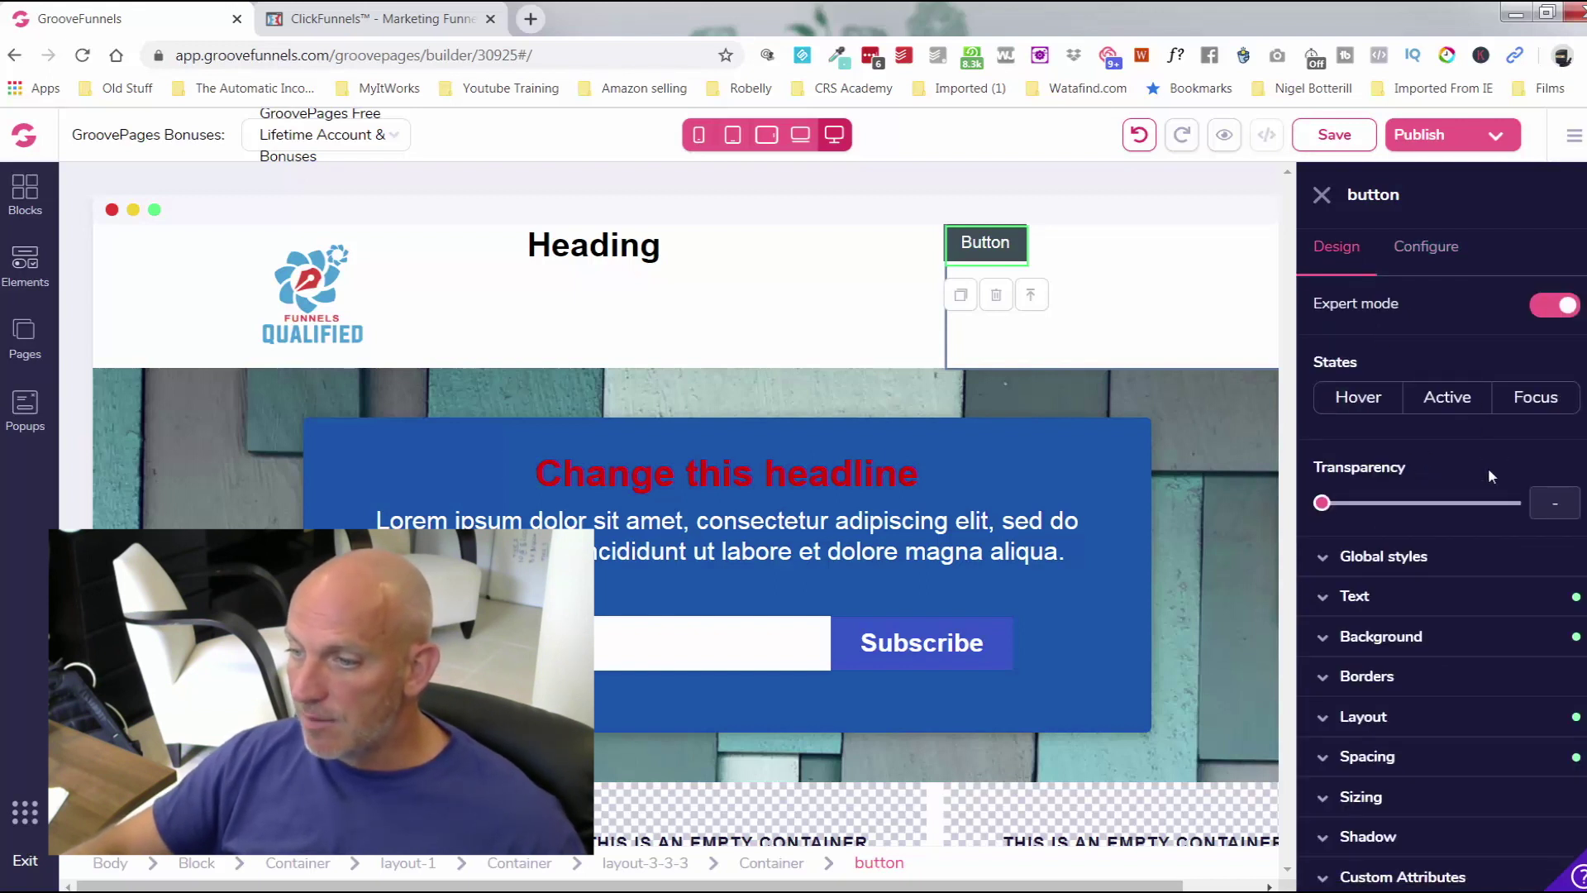
Step: Make the button's background colour bright blue #2E8CFF
{"action": "left_click", "coordinate": [1397, 636]}
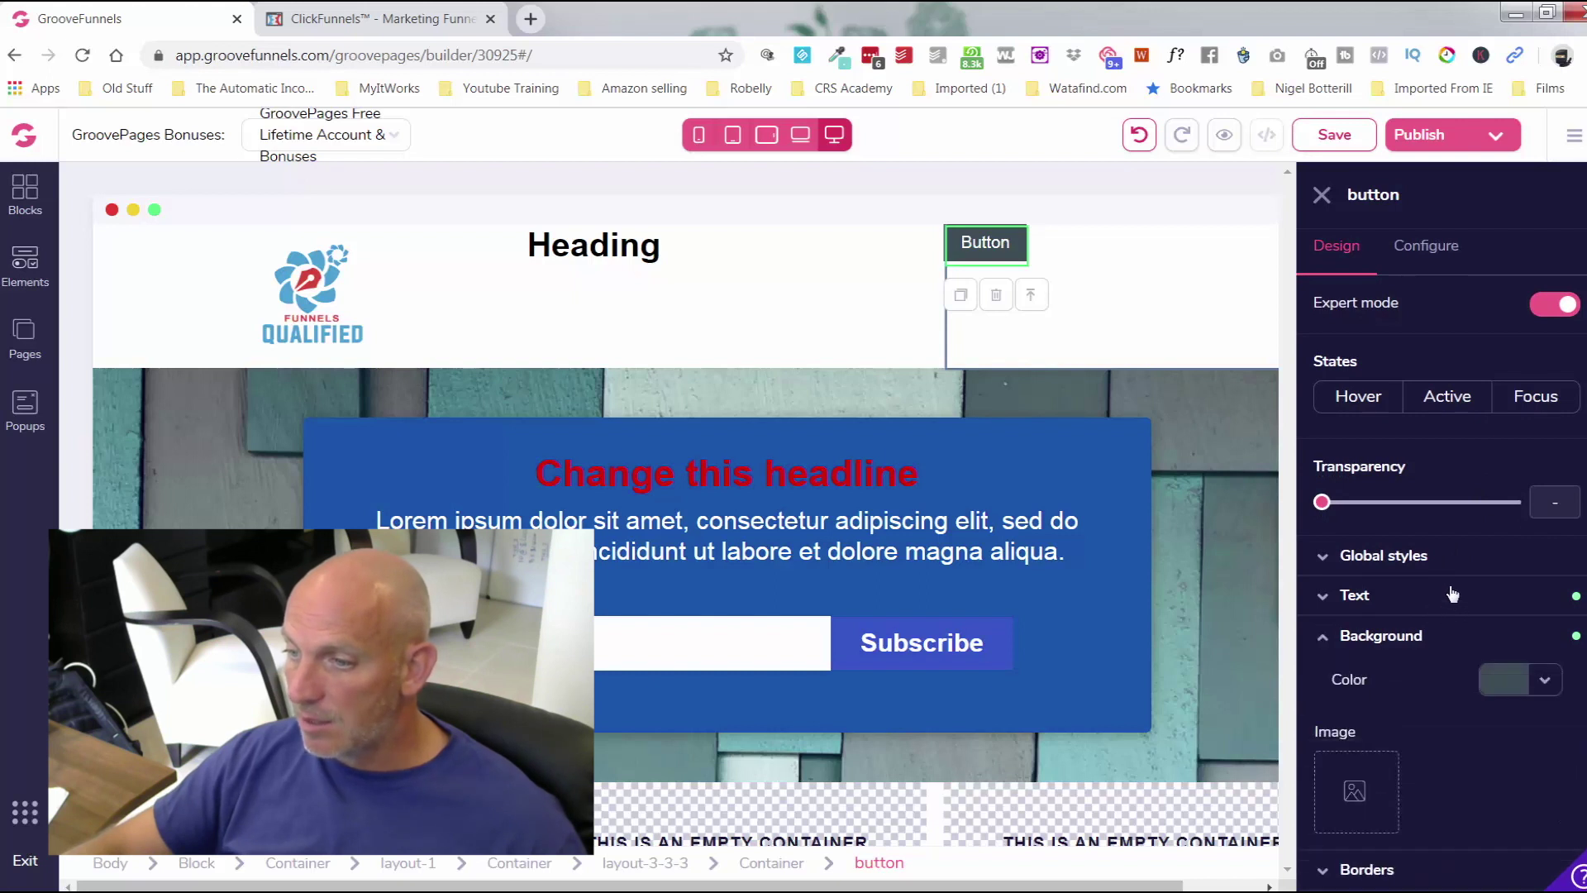
{"action": "scroll", "coordinate": [1488, 546], "scroll_direction": "down", "scroll_amount": 3}
{"action": "left_click", "coordinate": [1504, 475]}
{"action": "mouse_move", "coordinate": [1393, 597]}
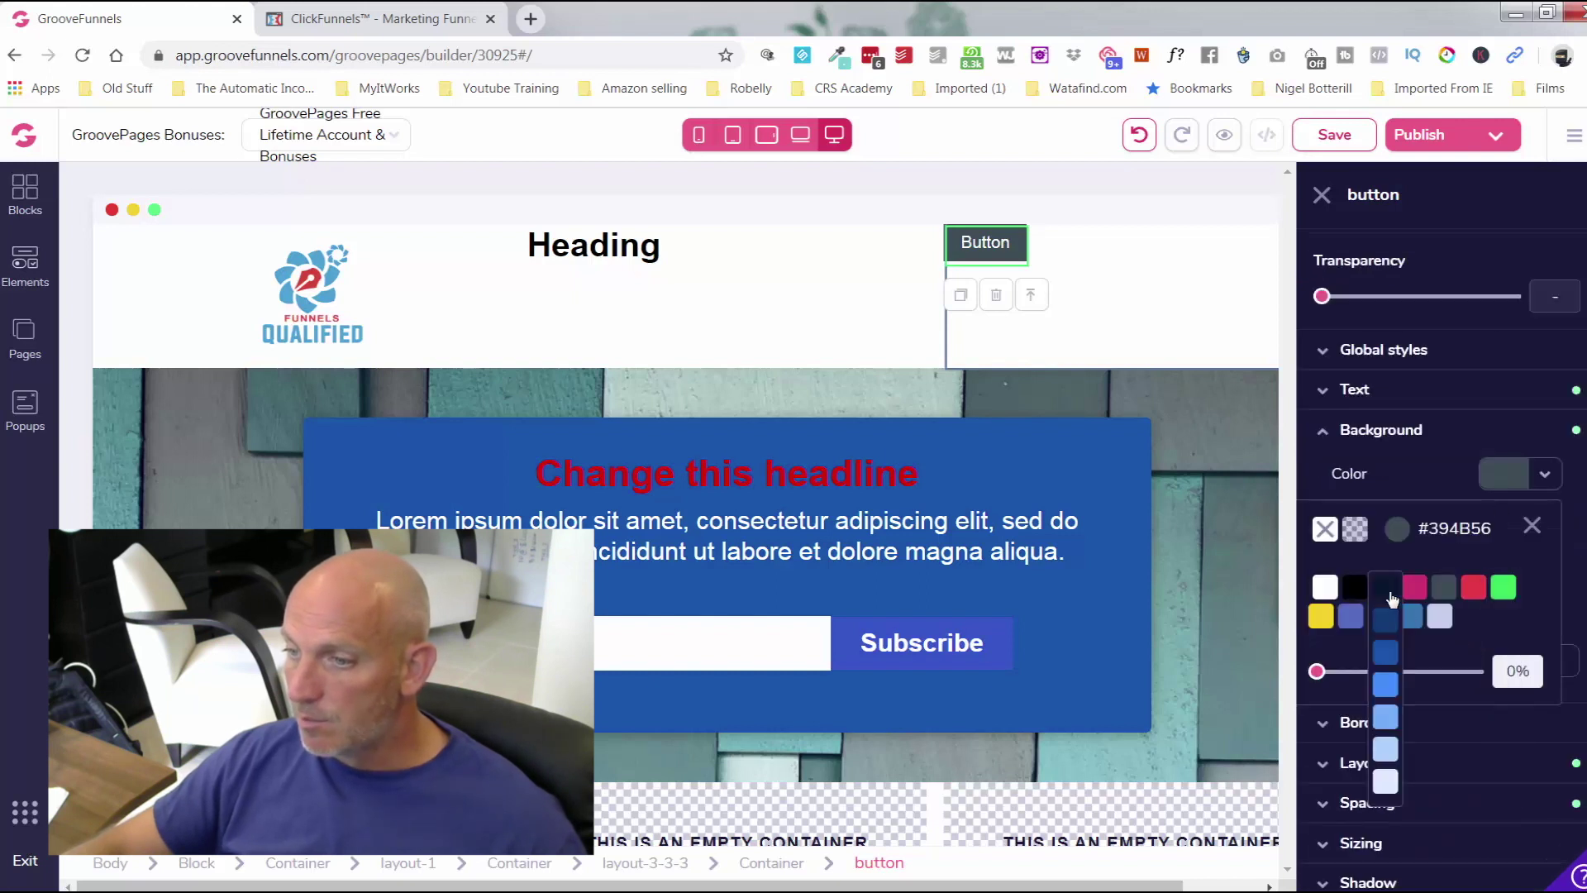
{"action": "left_click", "coordinate": [1386, 684]}
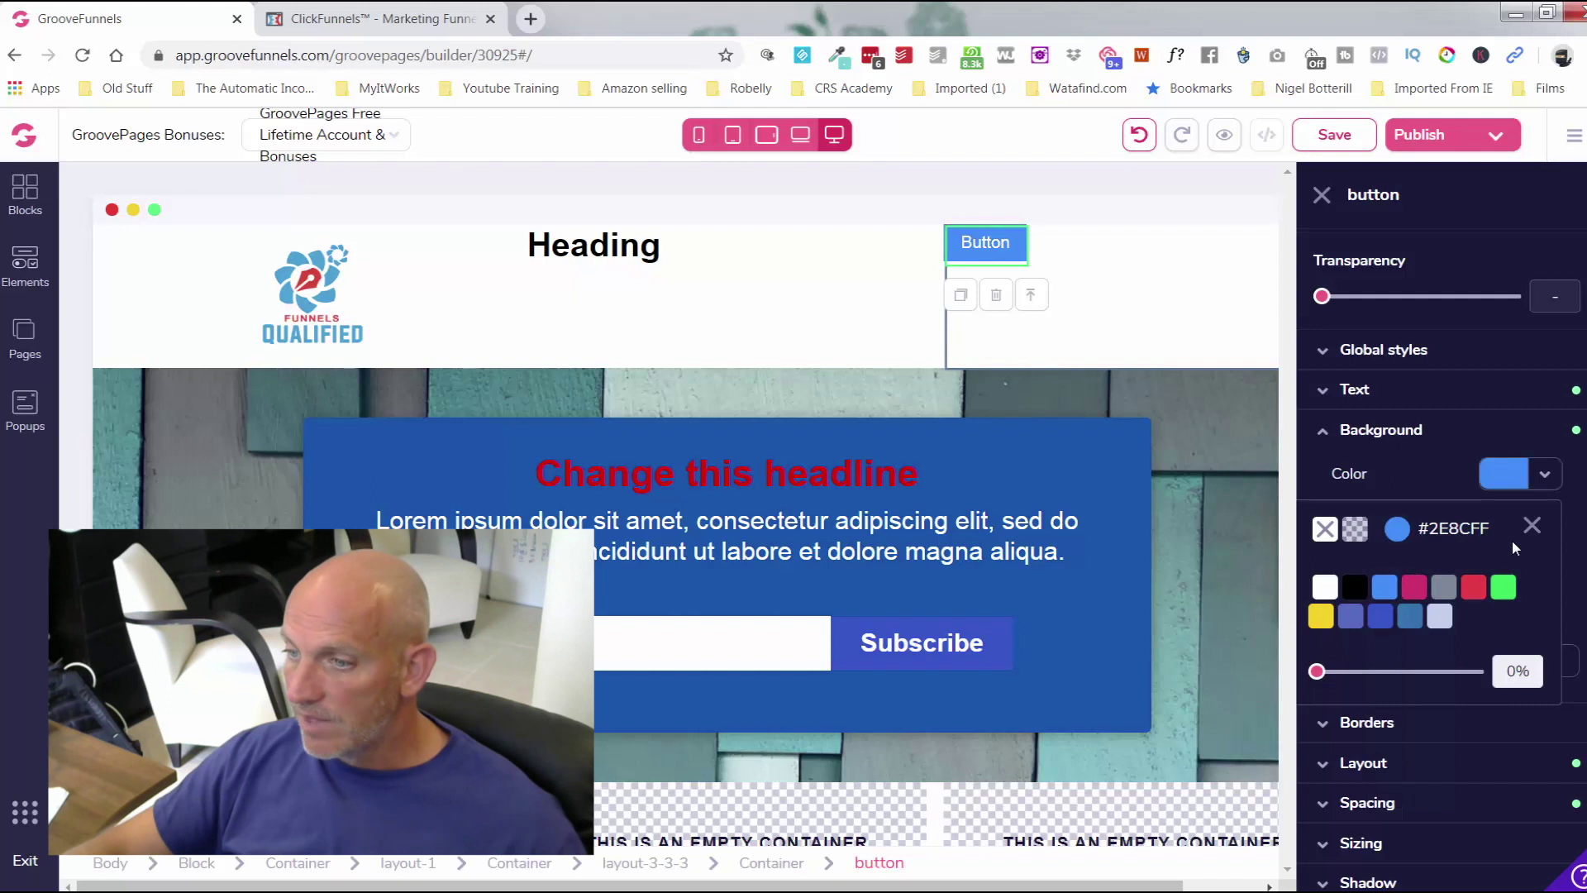
{"action": "left_click", "coordinate": [1531, 529]}
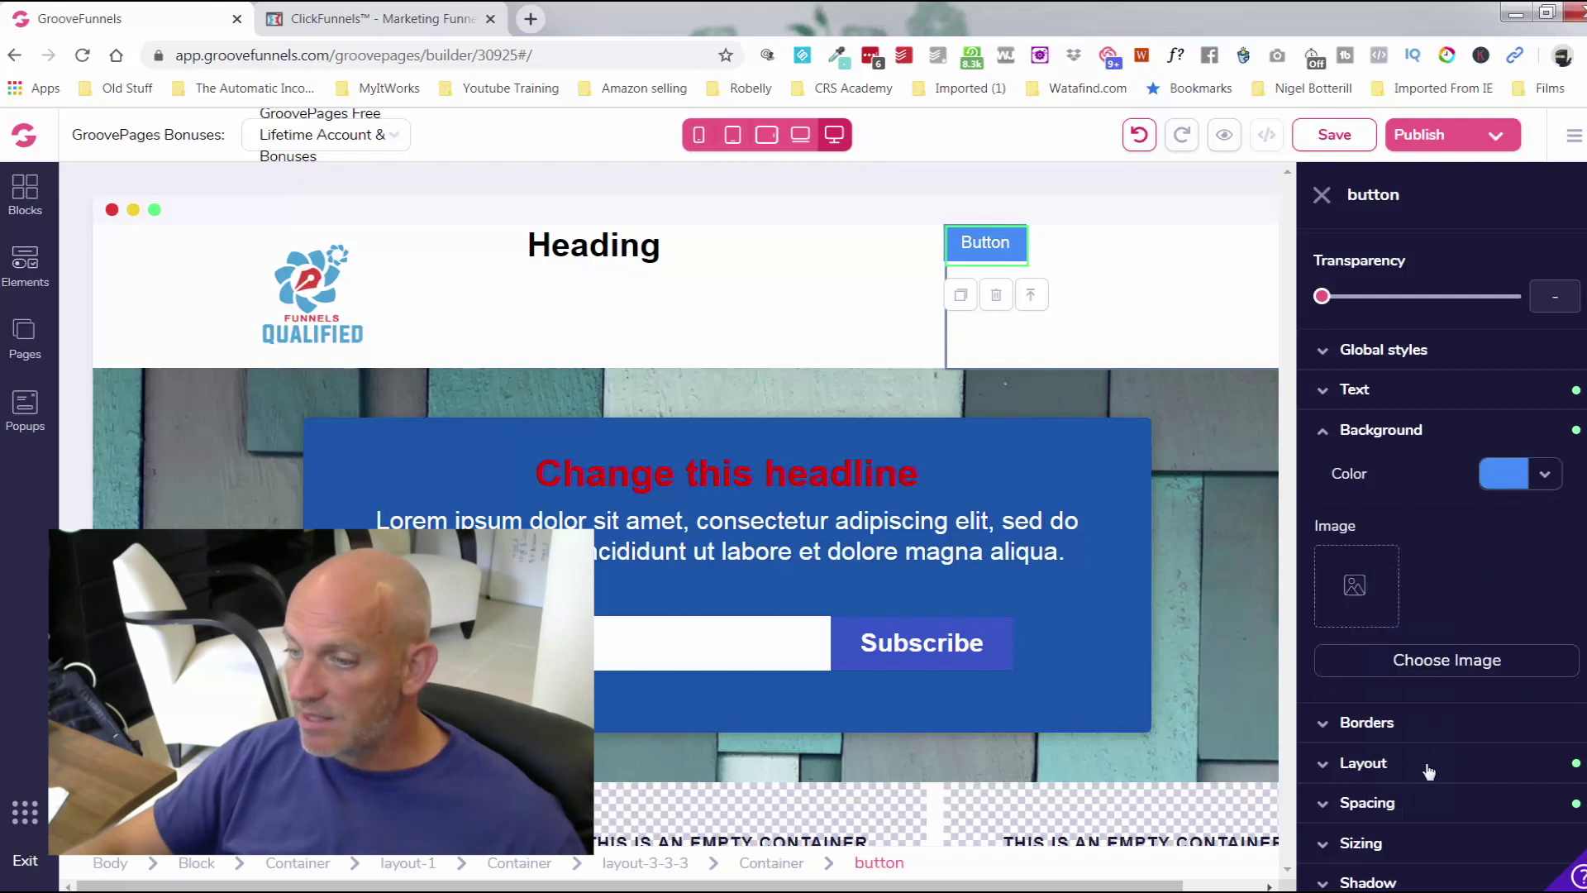
Step: Set the button padding to 0.75rem top and bottom and 2.5rem left and right
{"action": "left_click", "coordinate": [1423, 804]}
{"action": "scroll", "coordinate": [1417, 671], "scroll_direction": "down", "scroll_amount": 3}
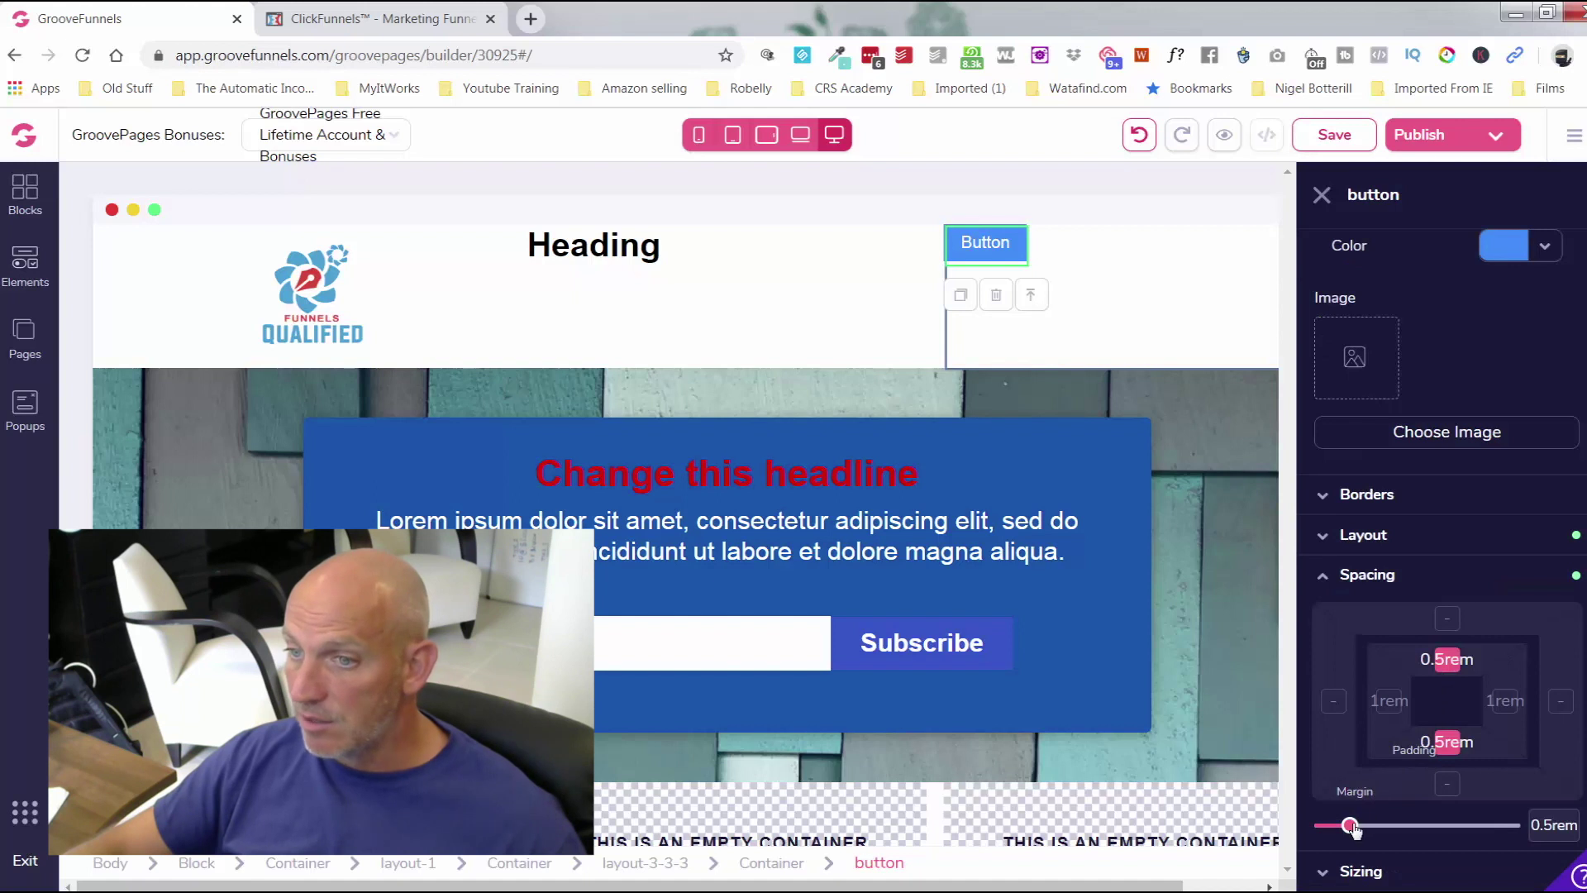
{"action": "mouse_move", "coordinate": [1353, 829]}
{"action": "left_mouse_down"}
{"action": "mouse_move", "coordinate": [1389, 829]}
{"action": "mouse_move", "coordinate": [1361, 831]}
{"action": "left_mouse_up"}
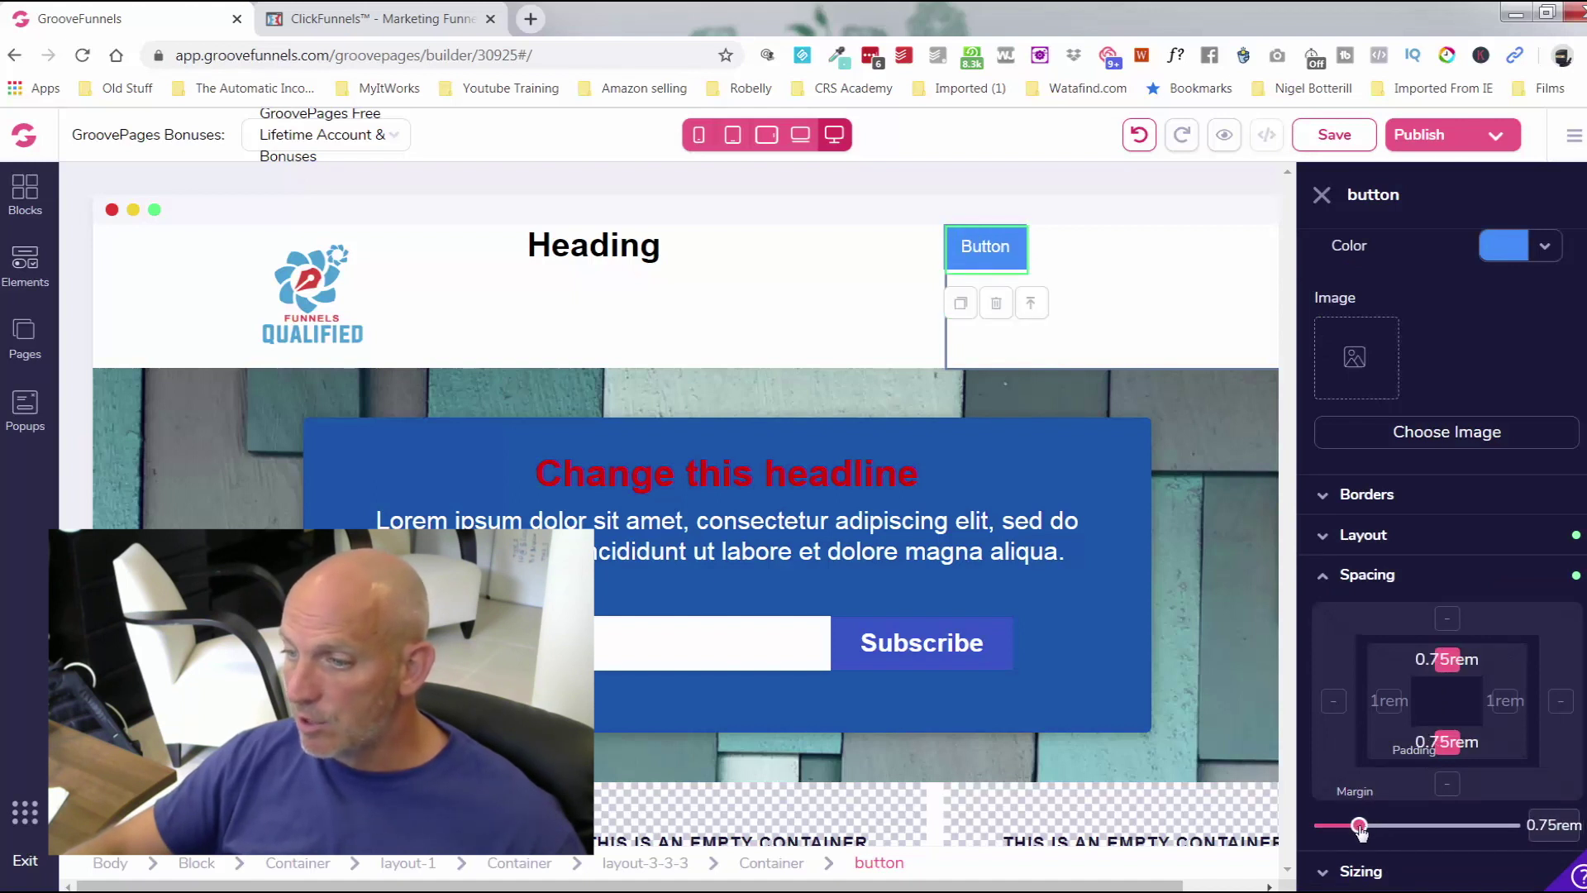
{"action": "left_click", "coordinate": [1505, 701]}
{"action": "left_click", "coordinate": [1446, 659]}
{"action": "left_click", "coordinate": [1447, 742]}
{"action": "left_click_drag", "start_coordinate": [1420, 827], "coordinate": [1436, 828]}
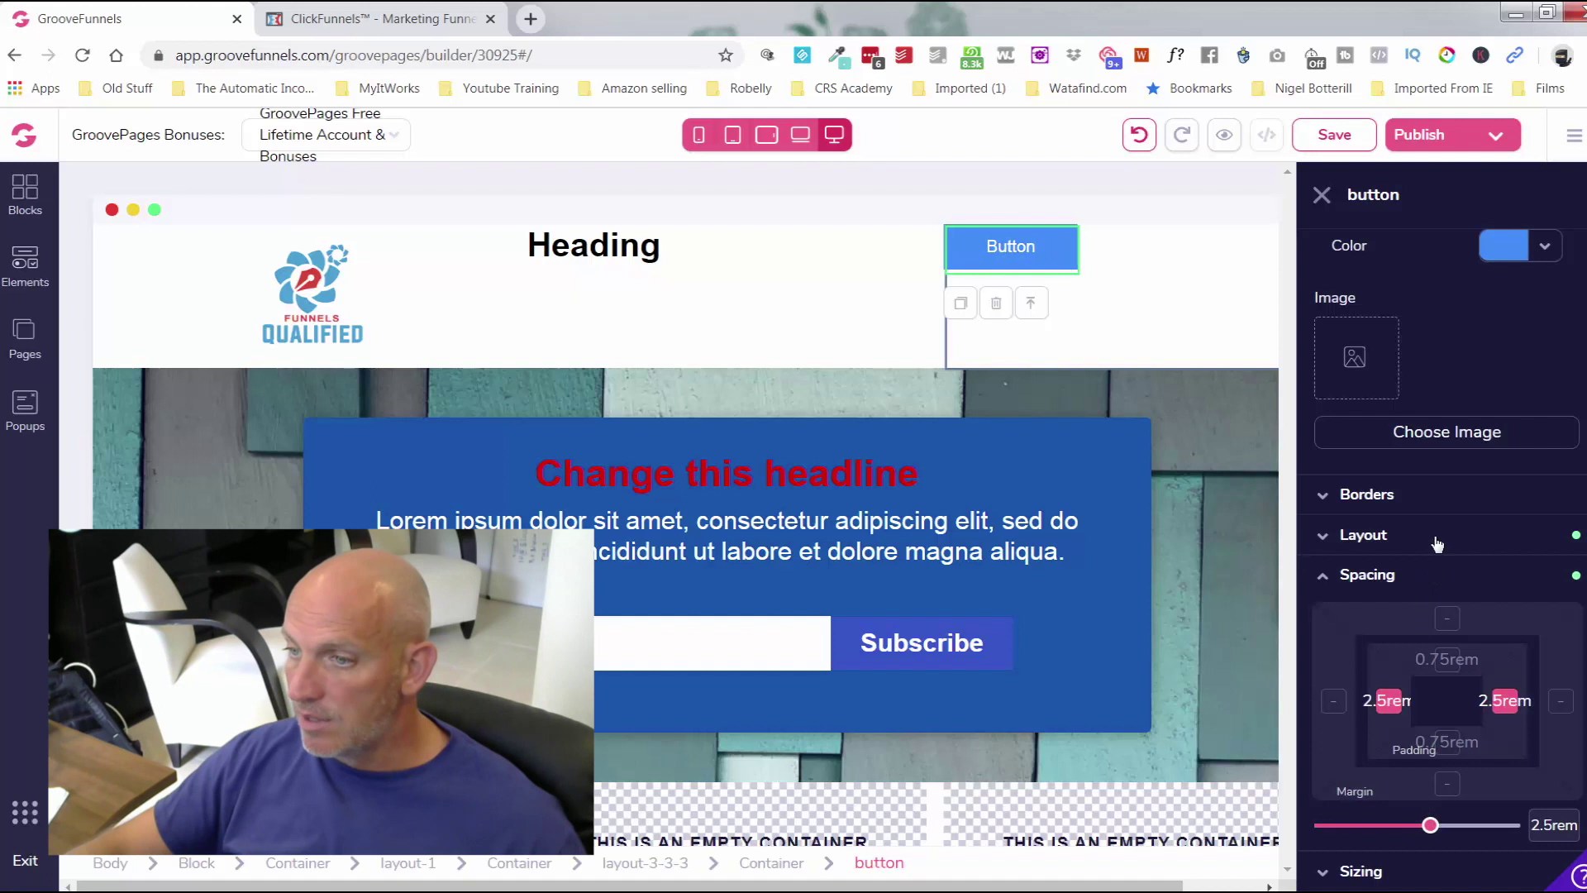
Step: Enlarge the button text to 1.25rem, then collapse the Text and Background sections
{"action": "scroll", "coordinate": [1426, 504], "scroll_direction": "up", "scroll_amount": 5}
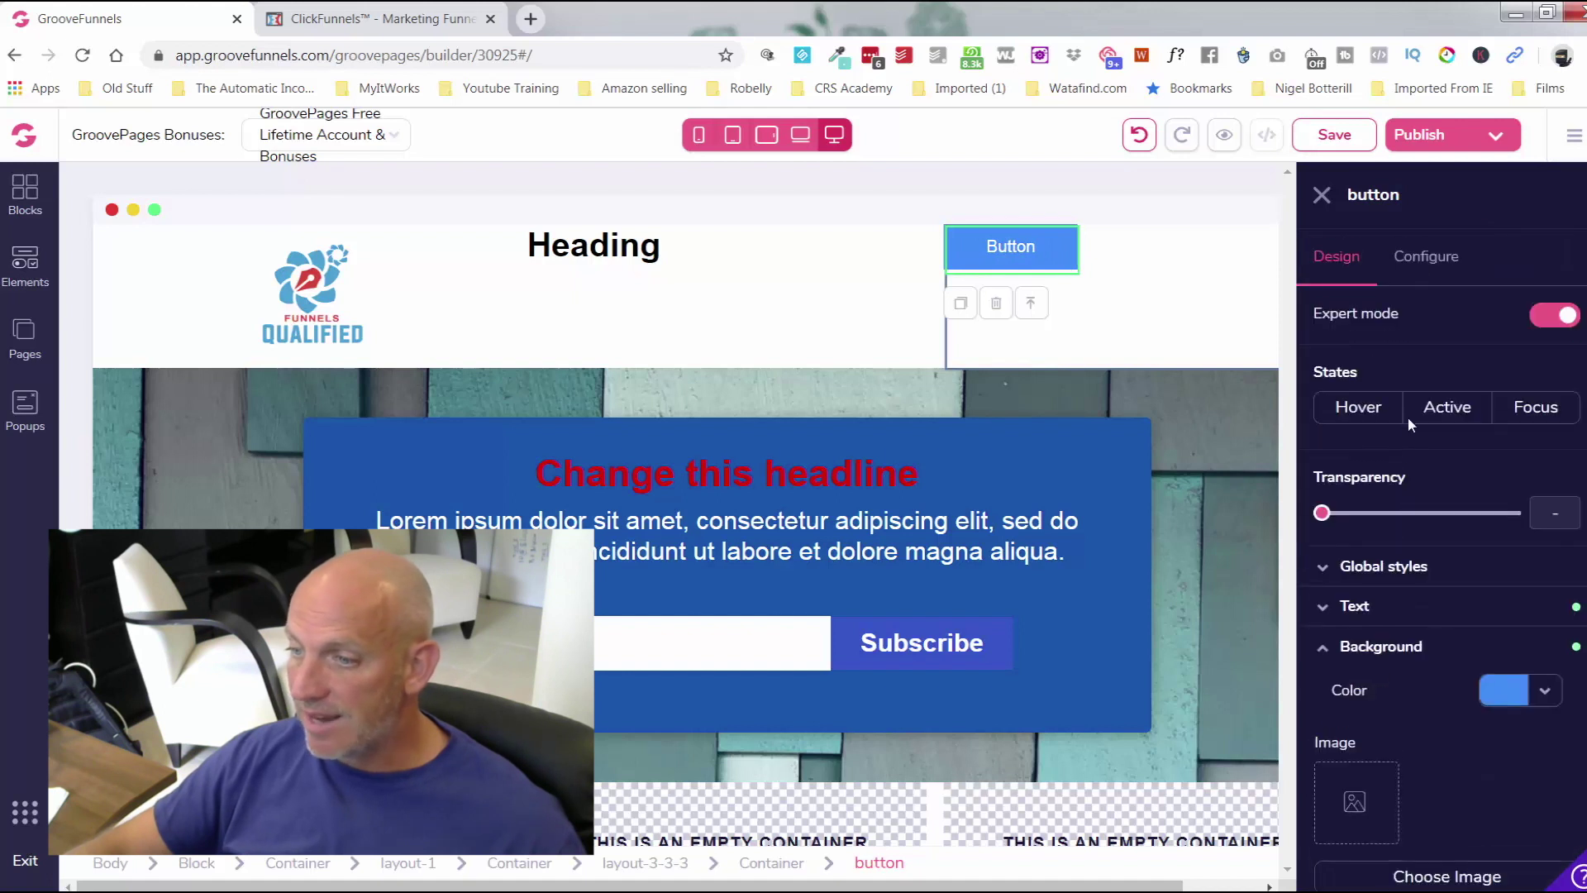
{"action": "left_click", "coordinate": [1442, 616]}
{"action": "left_click_drag", "start_coordinate": [1370, 722], "coordinate": [1404, 724]}
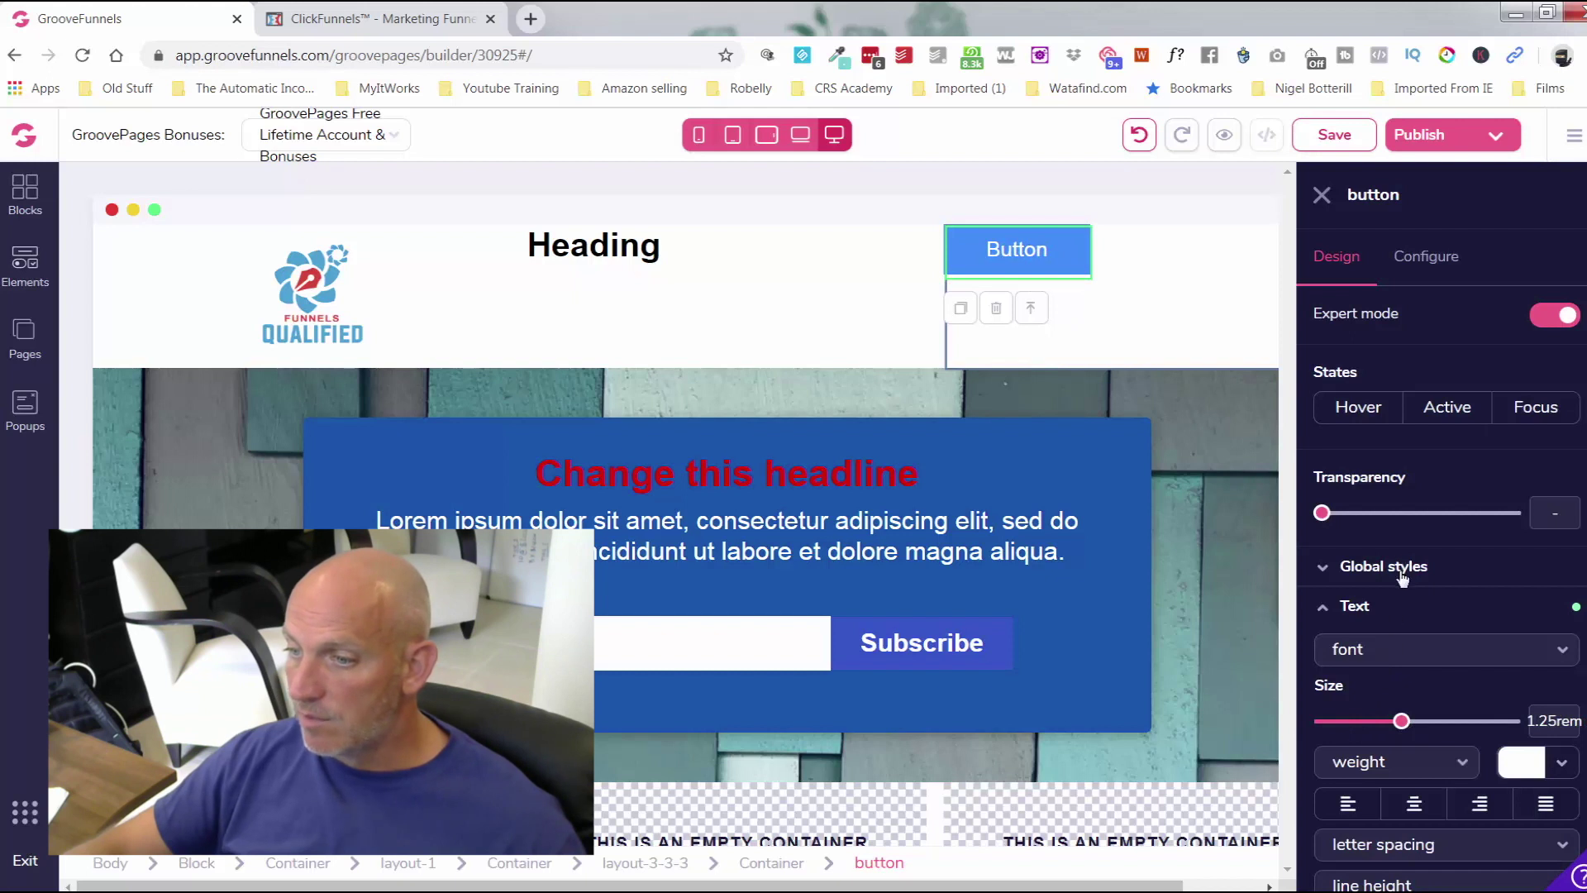
{"action": "left_click", "coordinate": [1370, 616]}
{"action": "scroll", "coordinate": [1374, 631], "scroll_direction": "down", "scroll_amount": 3}
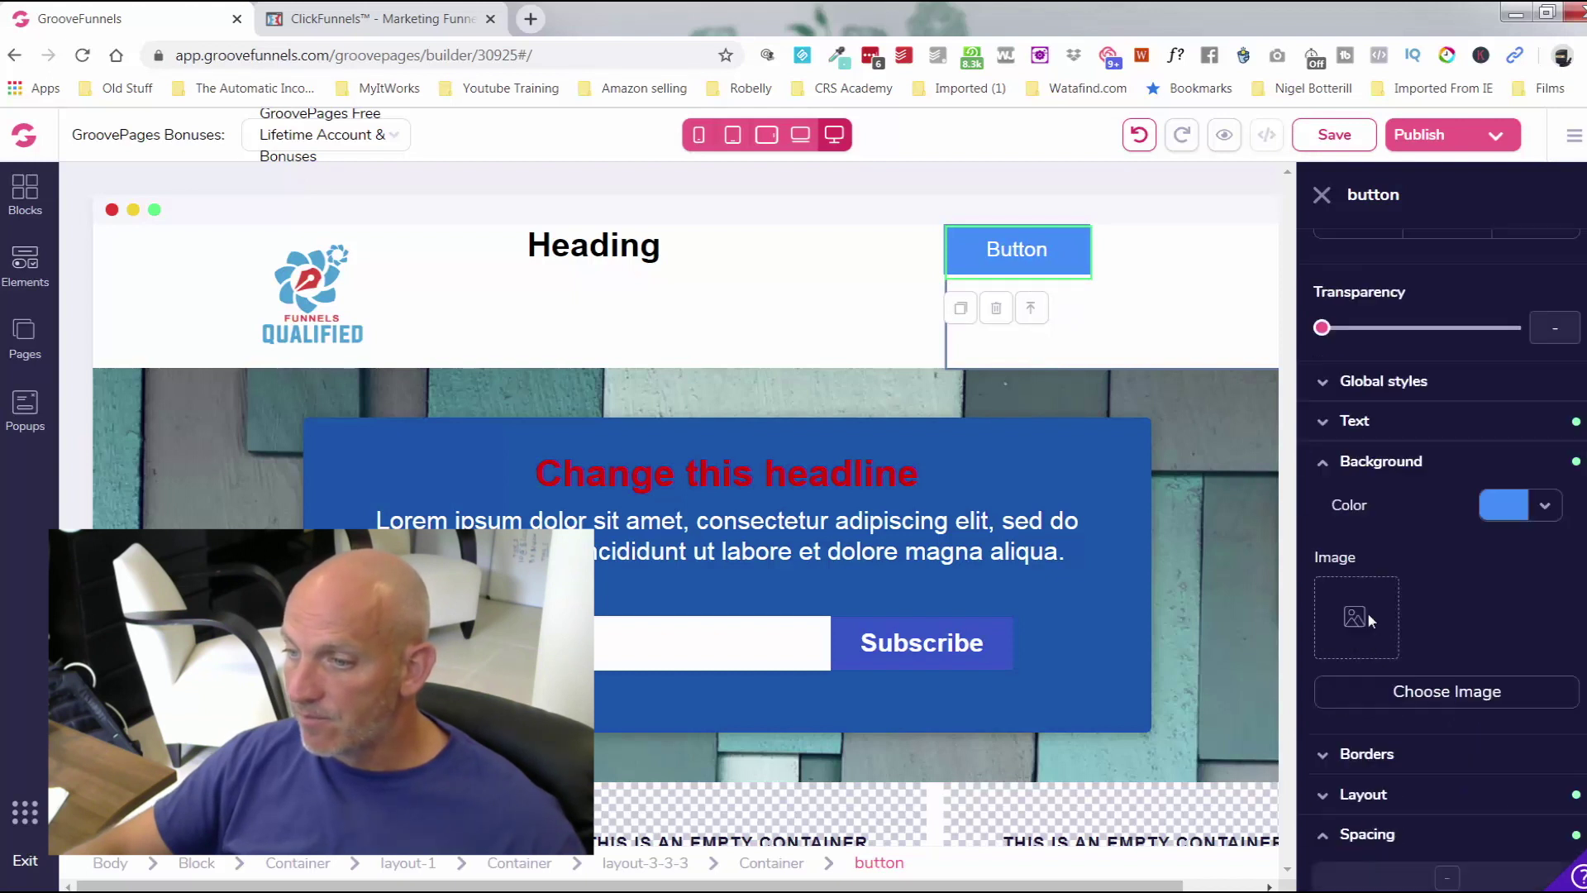
{"action": "left_click", "coordinate": [1358, 442]}
Step: Round the button's corners to .35rem and apply the border to all sides
{"action": "left_click", "coordinate": [1388, 483]}
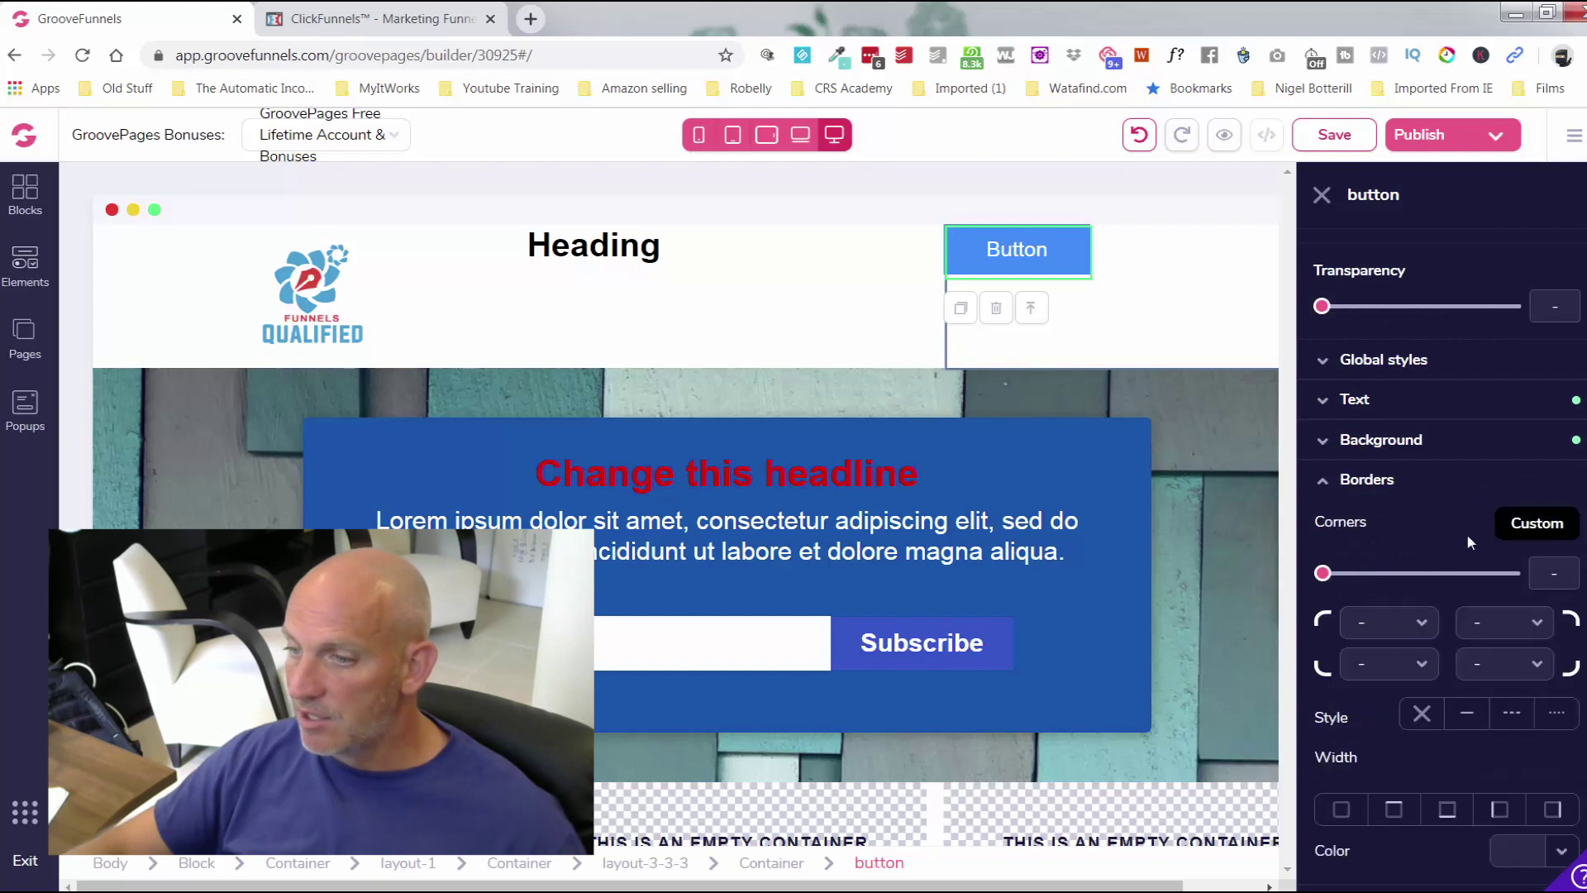
{"action": "left_click_drag", "start_coordinate": [1327, 577], "coordinate": [1416, 576]}
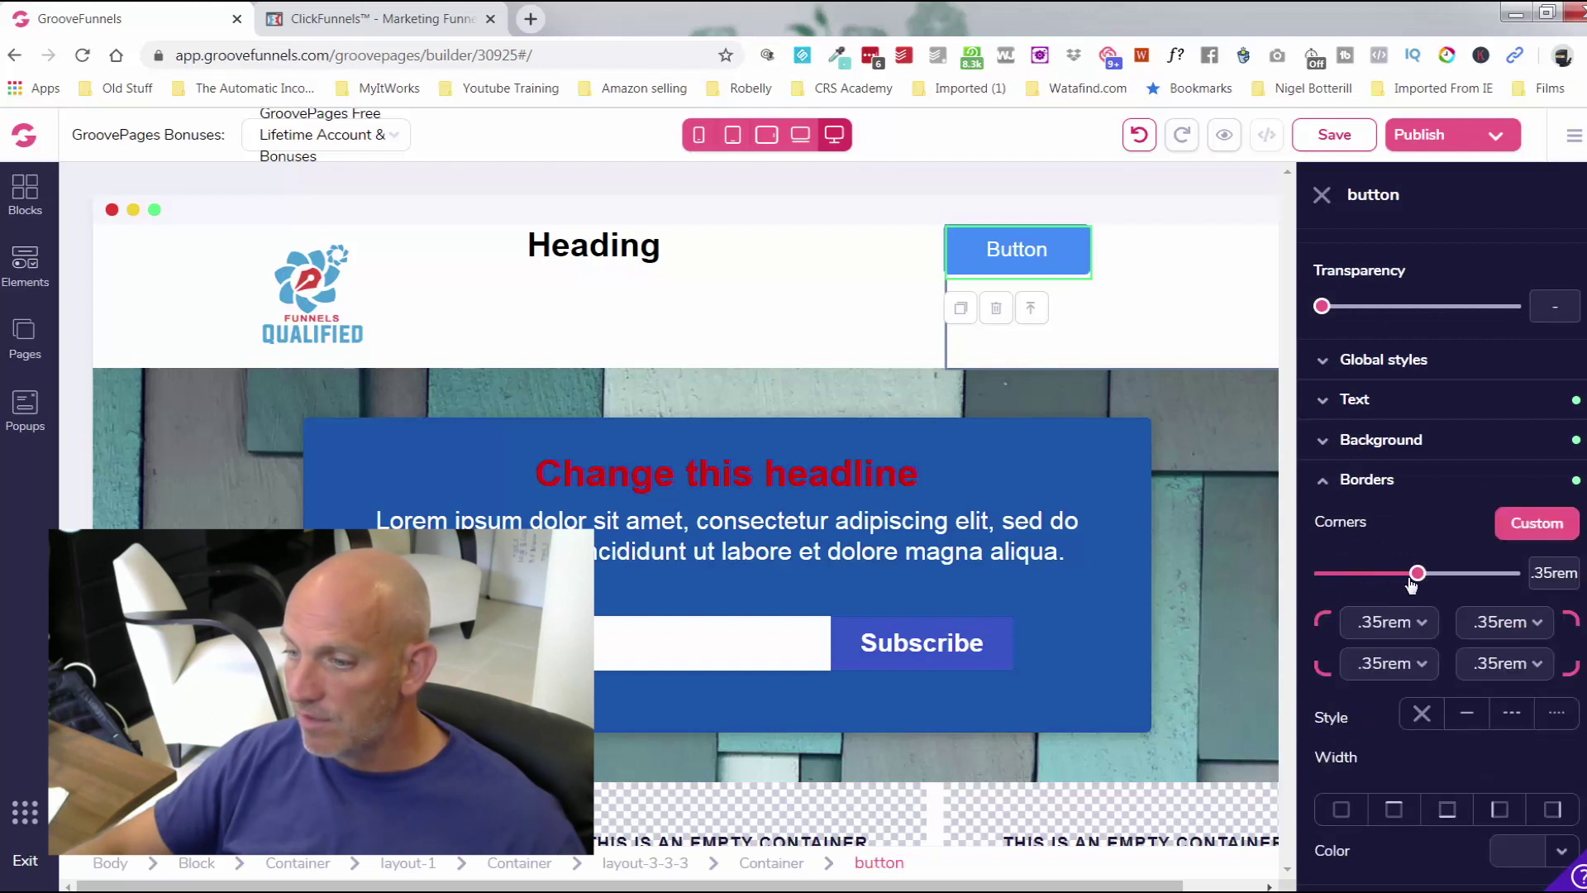
{"action": "left_click", "coordinate": [1343, 807]}
{"action": "scroll", "coordinate": [1446, 608], "scroll_direction": "down", "scroll_amount": 4}
Step: Give the button a 2px black border, then close its settings panel
{"action": "left_click", "coordinate": [1449, 542]}
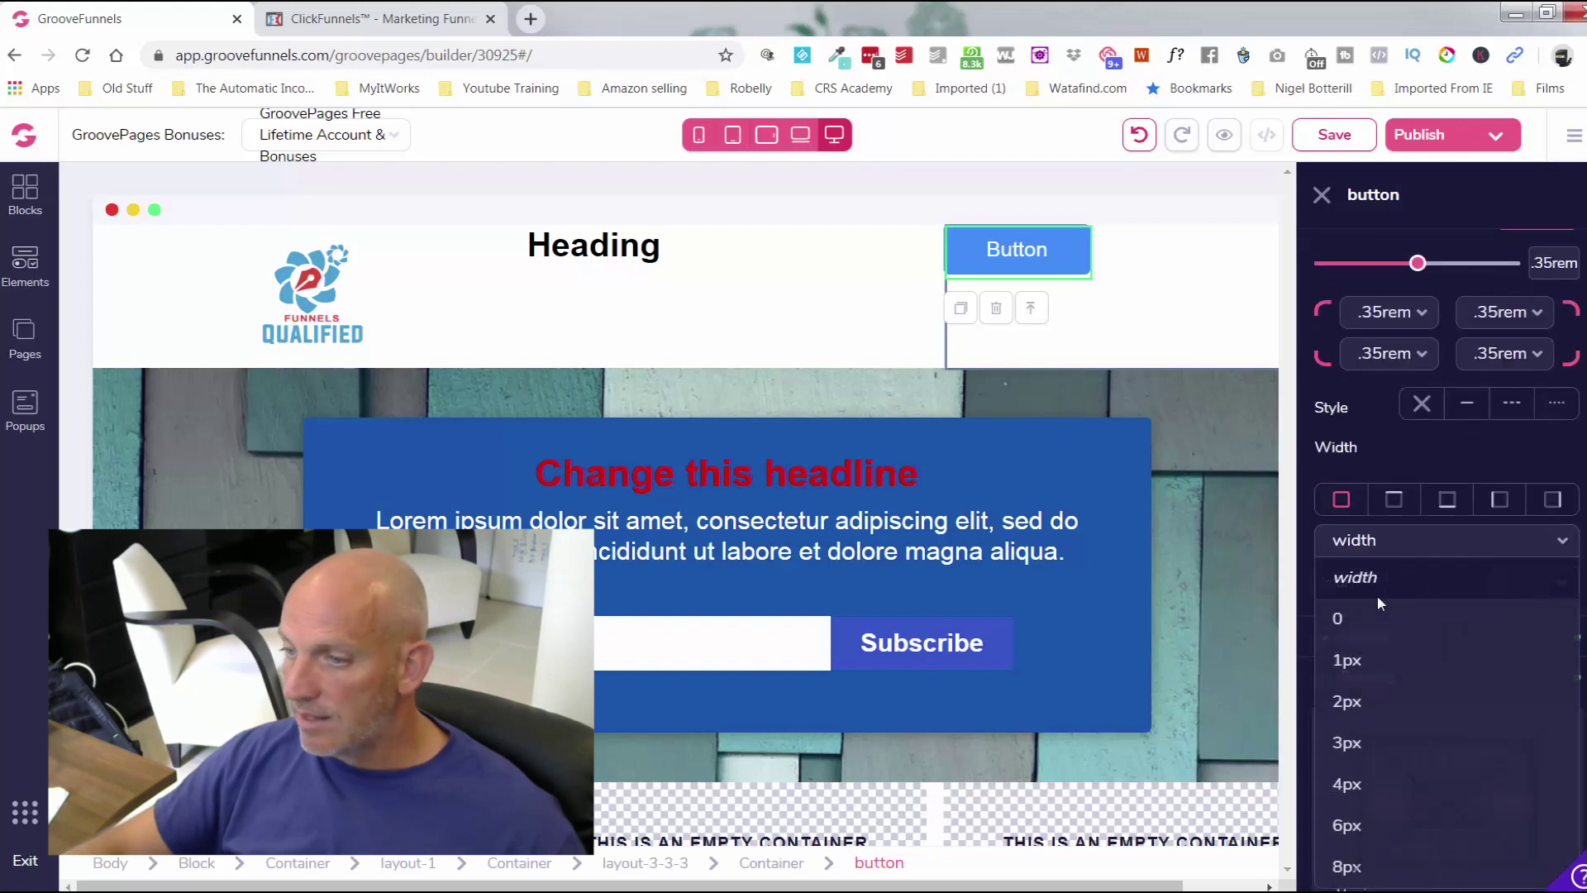
{"action": "left_click", "coordinate": [1405, 655]}
{"action": "left_click", "coordinate": [1500, 580]}
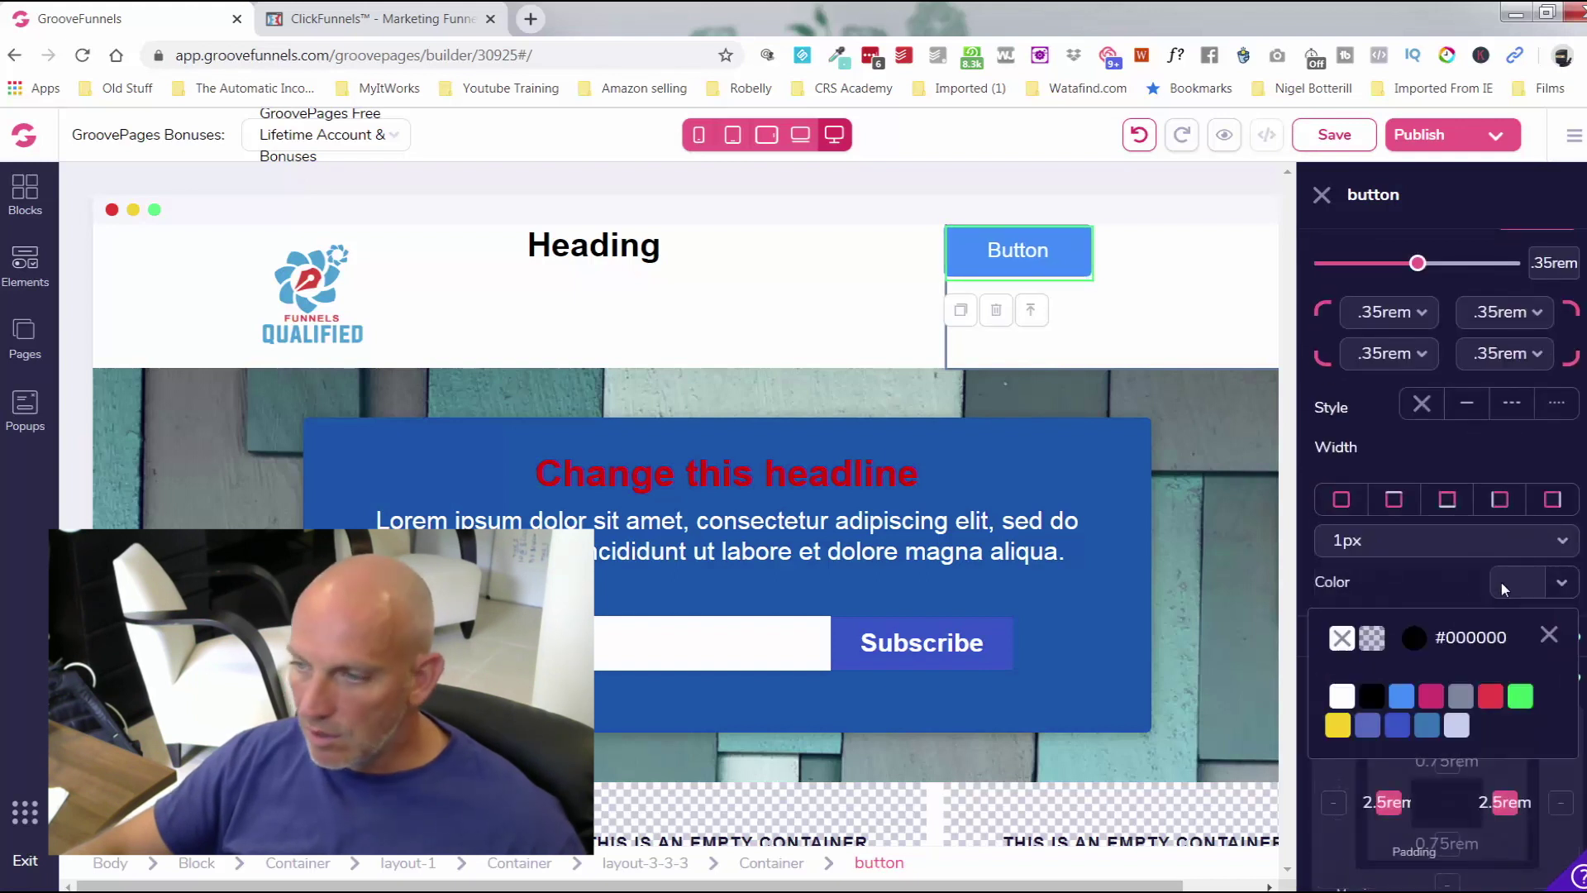
{"action": "left_click", "coordinate": [1371, 696]}
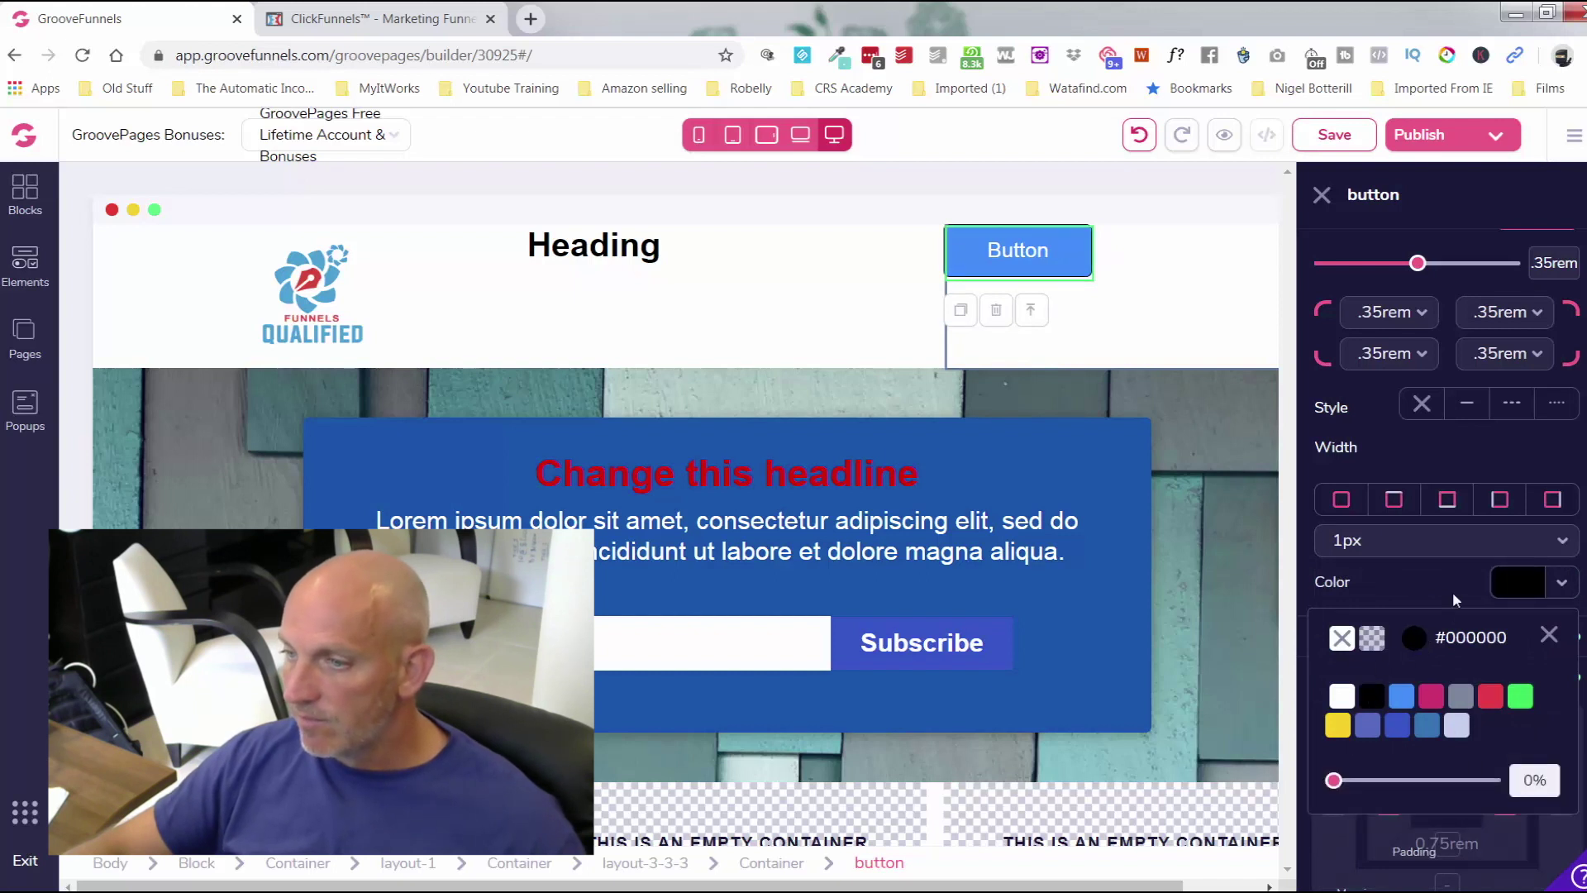
{"action": "left_click", "coordinate": [1430, 548]}
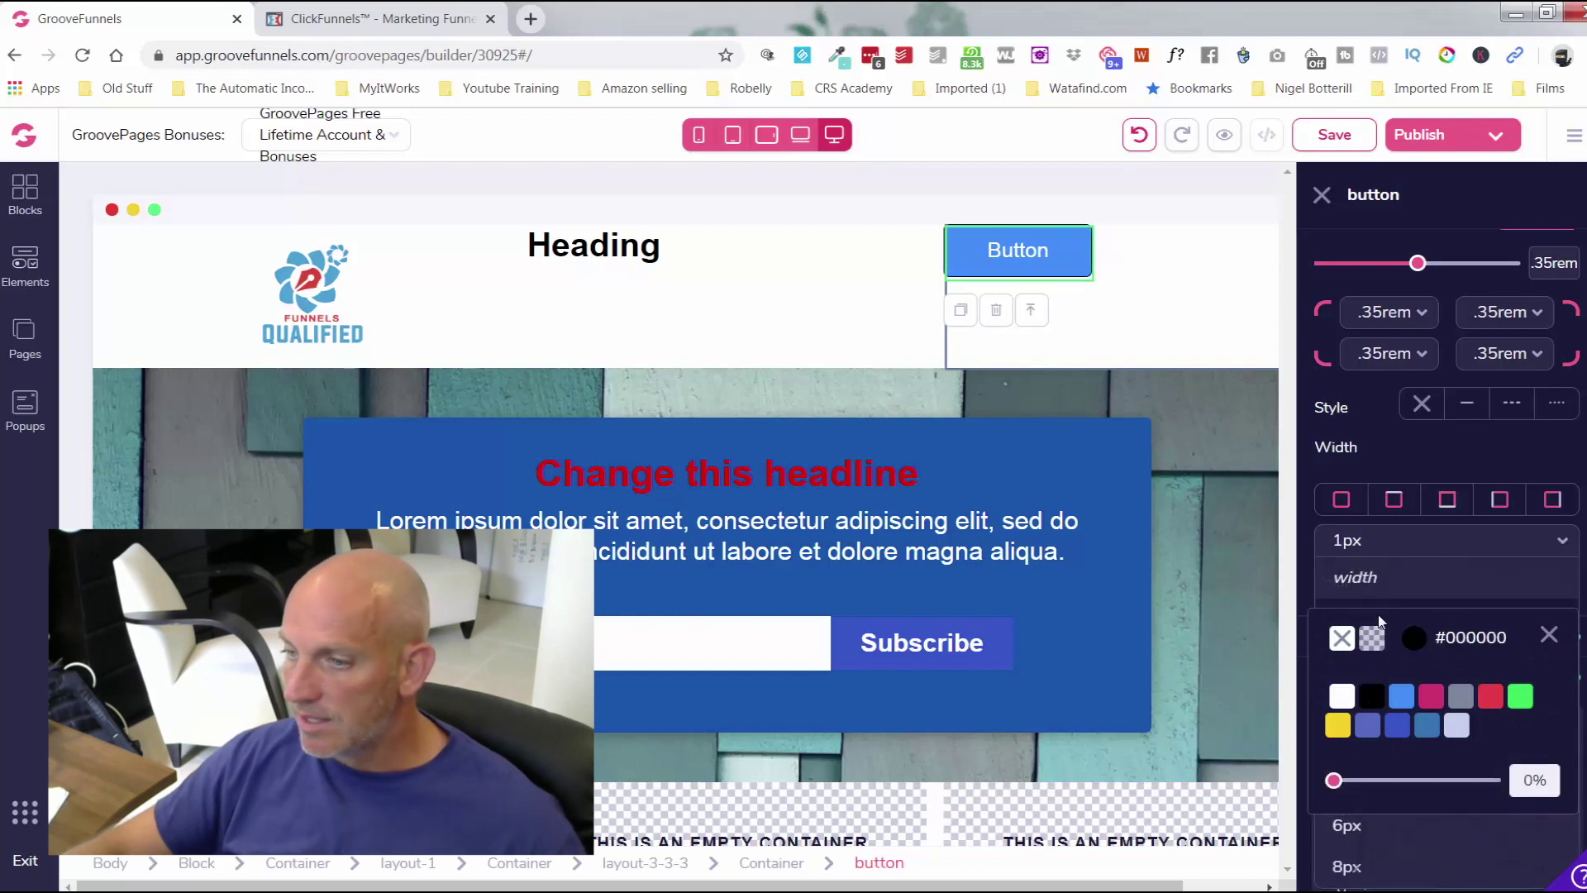
{"action": "left_click", "coordinate": [1549, 636]}
{"action": "left_click", "coordinate": [1389, 612]}
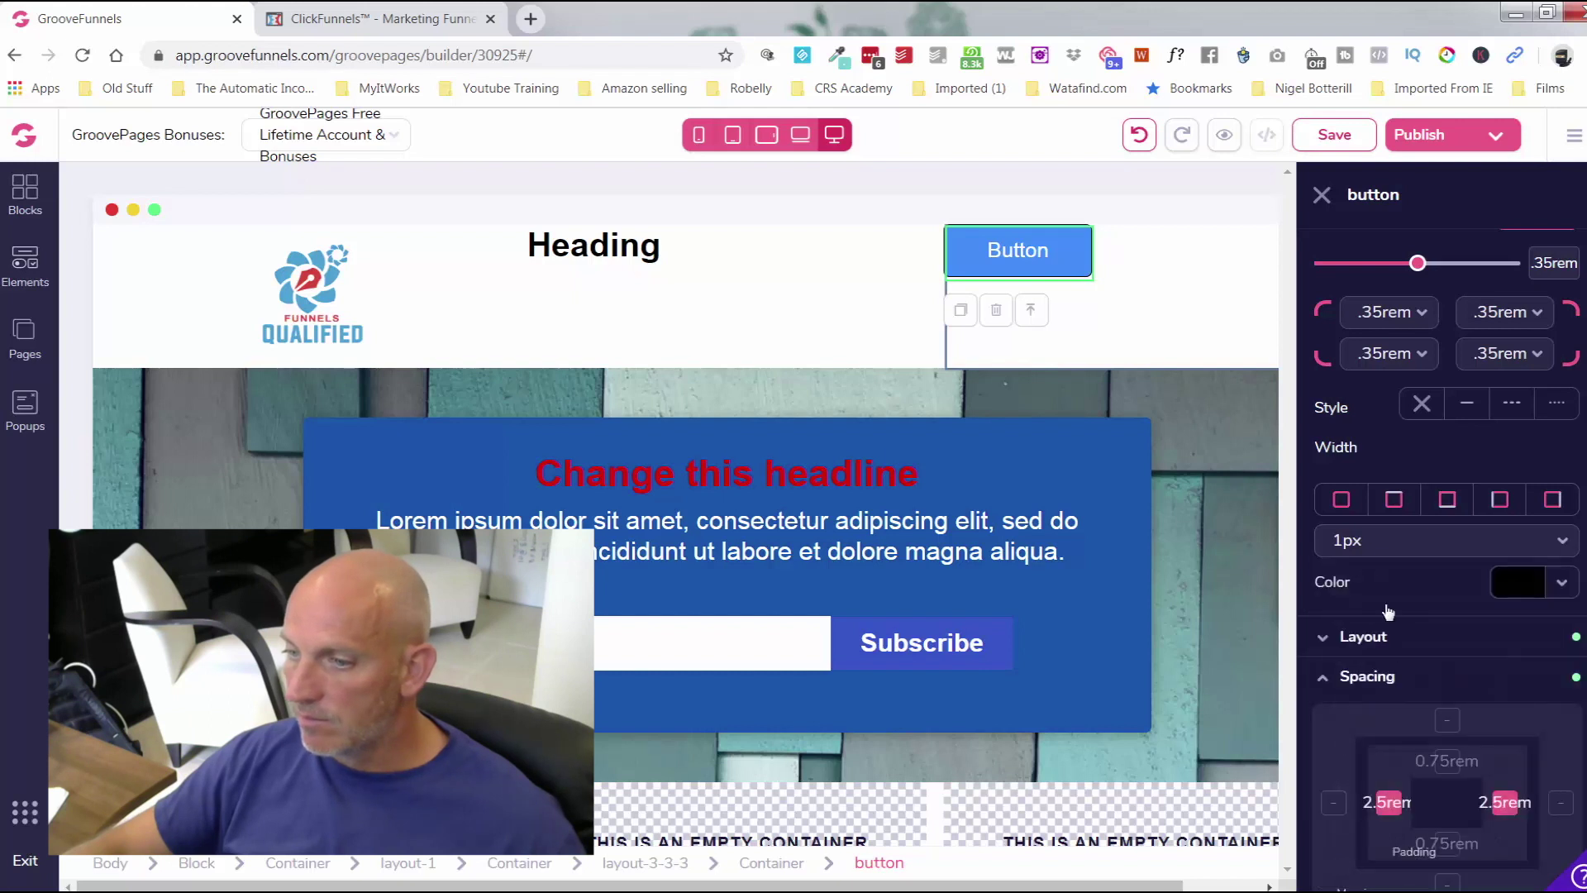
{"action": "left_click", "coordinate": [1376, 541]}
{"action": "left_click", "coordinate": [1375, 697]}
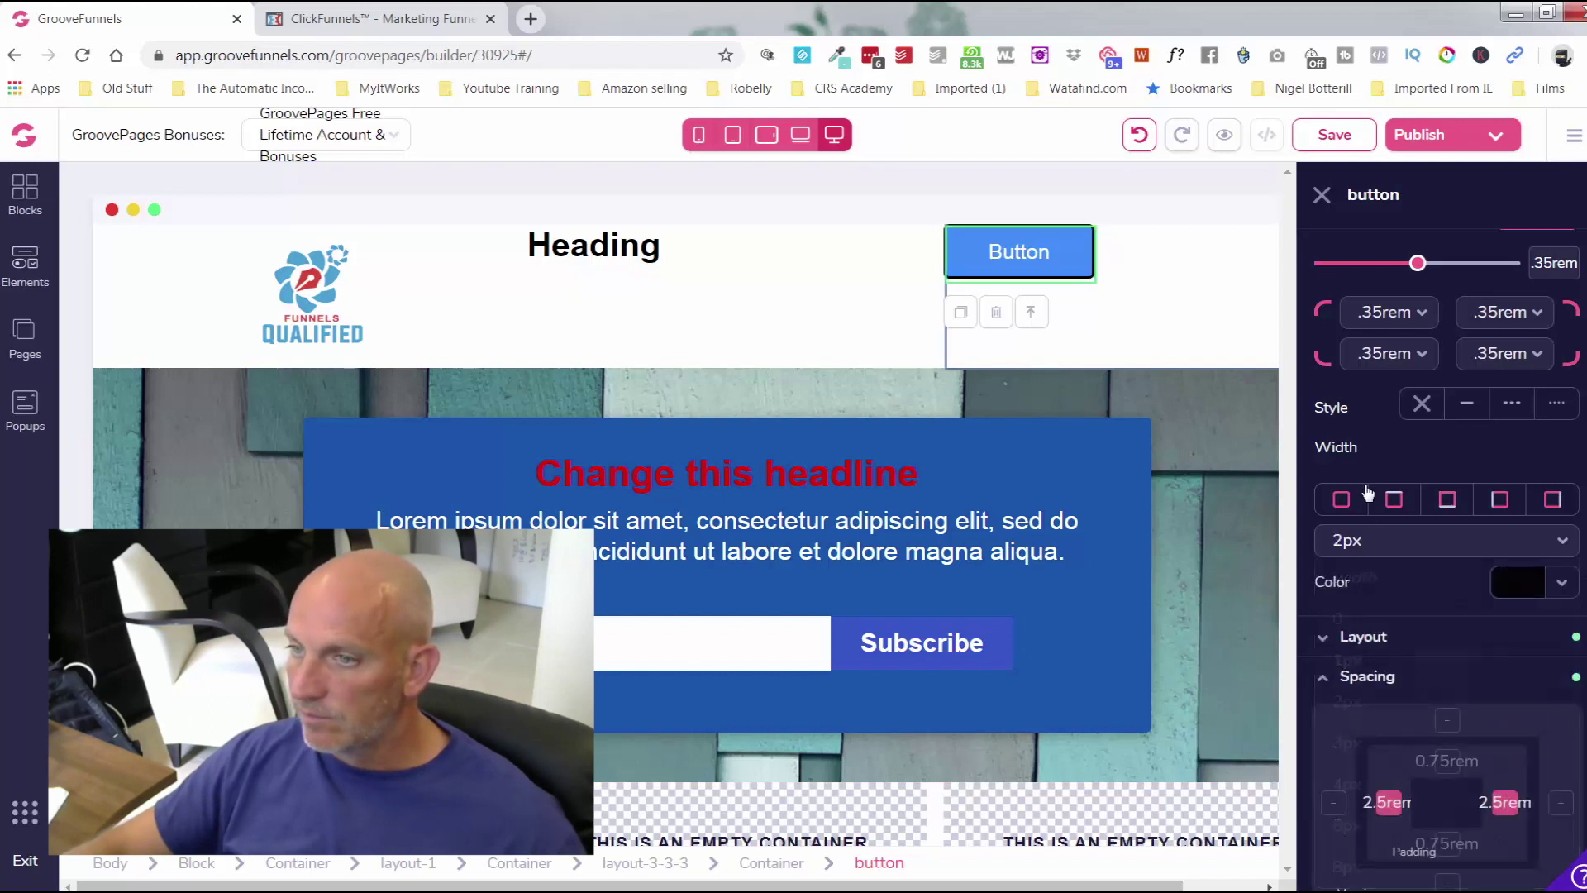
{"action": "left_click", "coordinate": [1322, 196]}
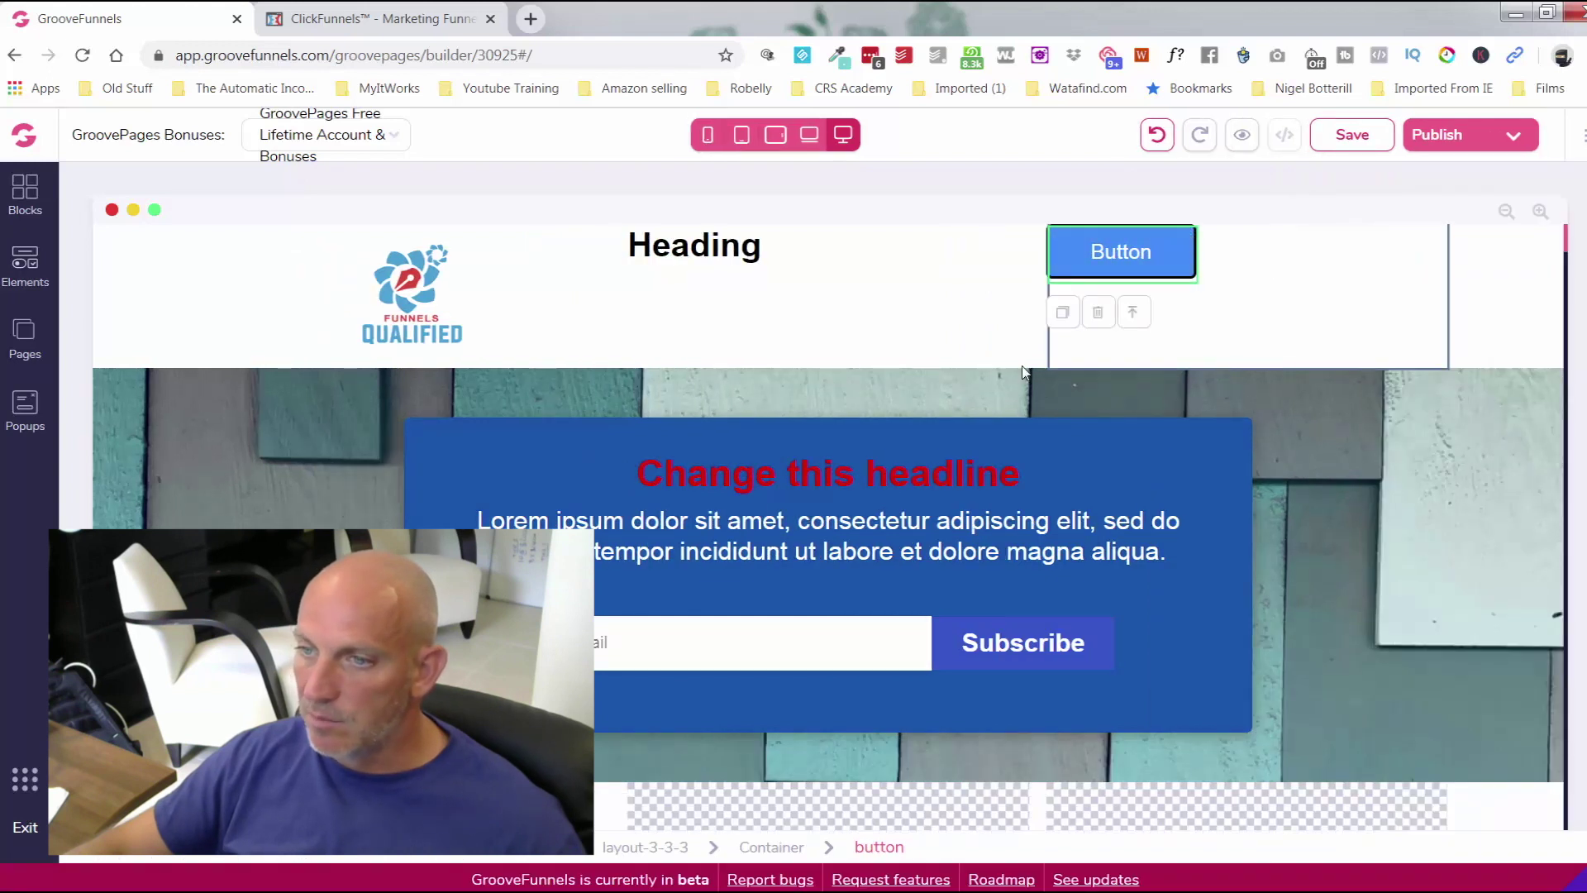
{"action": "left_click", "coordinate": [715, 349]}
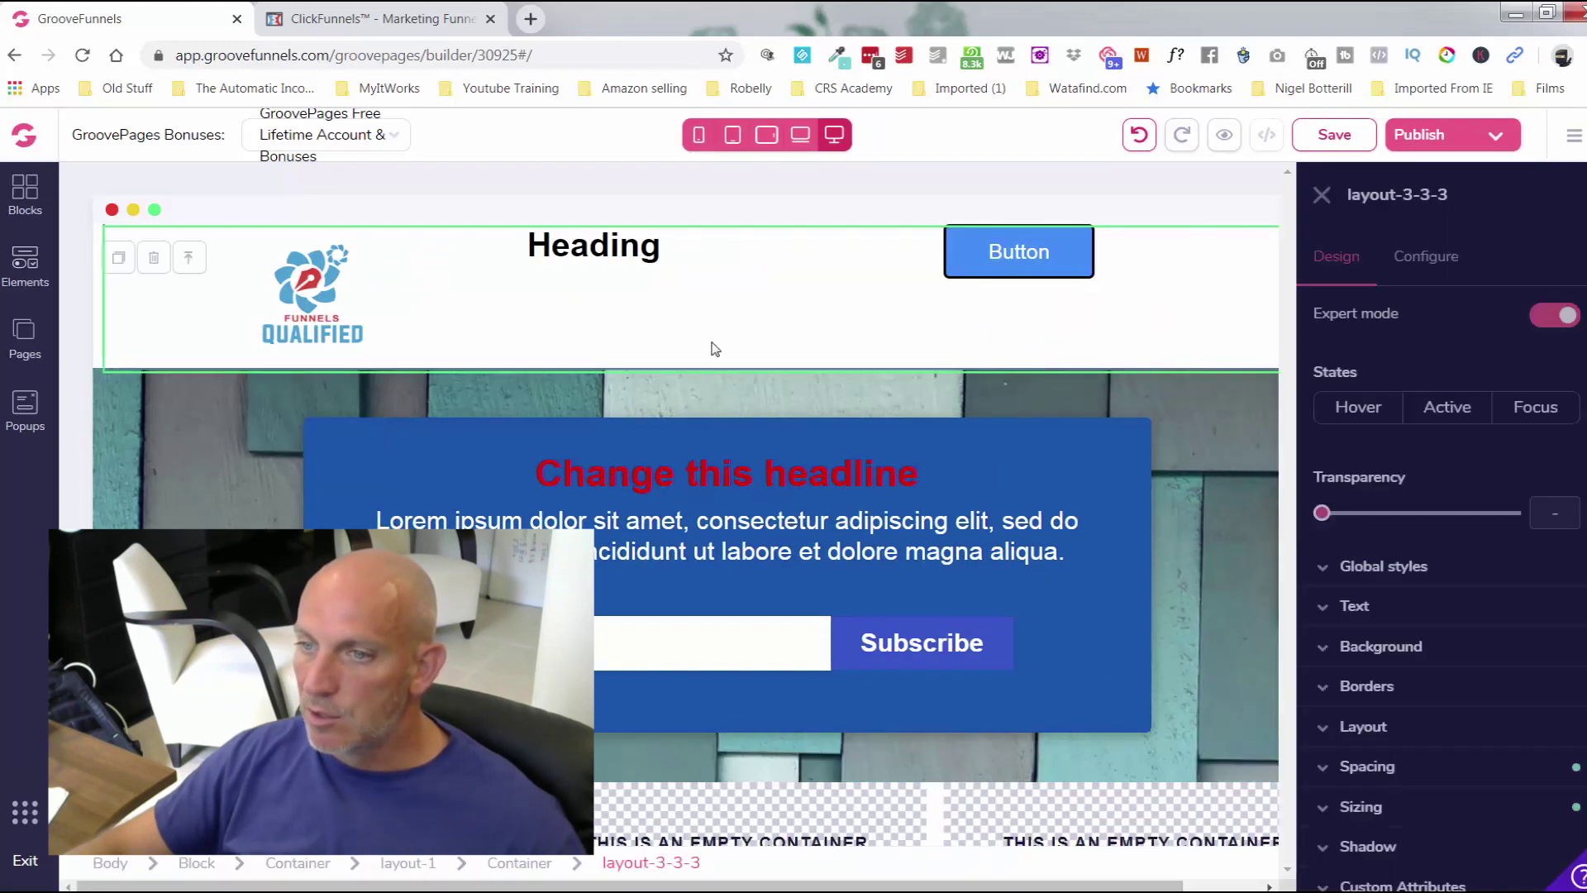
{"action": "left_click", "coordinate": [1016, 248]}
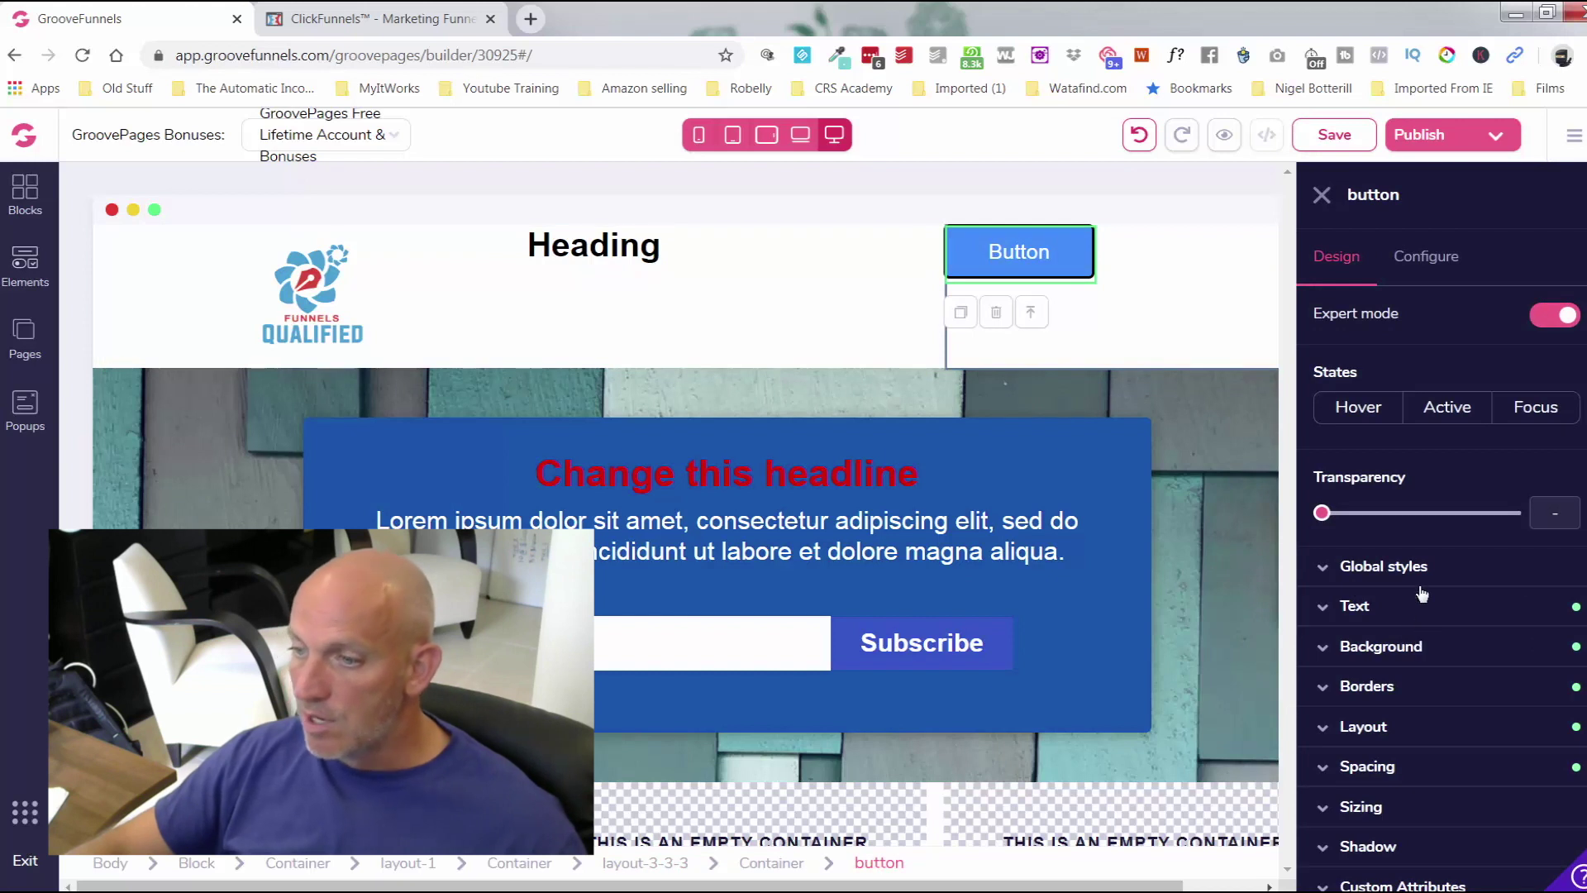
{"action": "left_click", "coordinate": [1423, 567]}
{"action": "left_click", "coordinate": [1370, 620]}
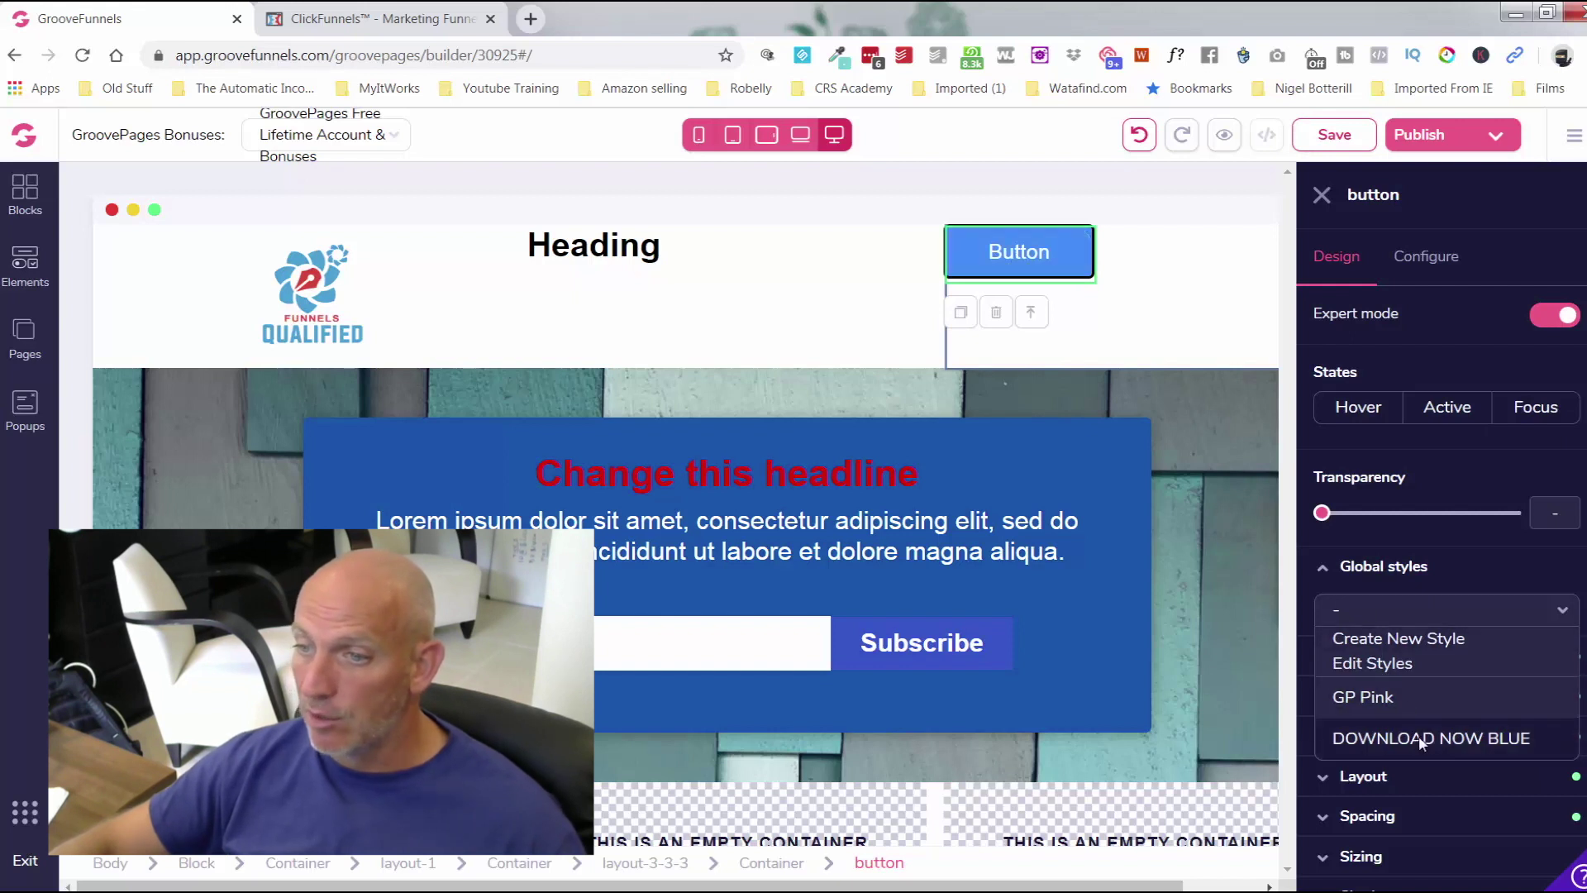
{"action": "left_click", "coordinate": [1325, 567]}
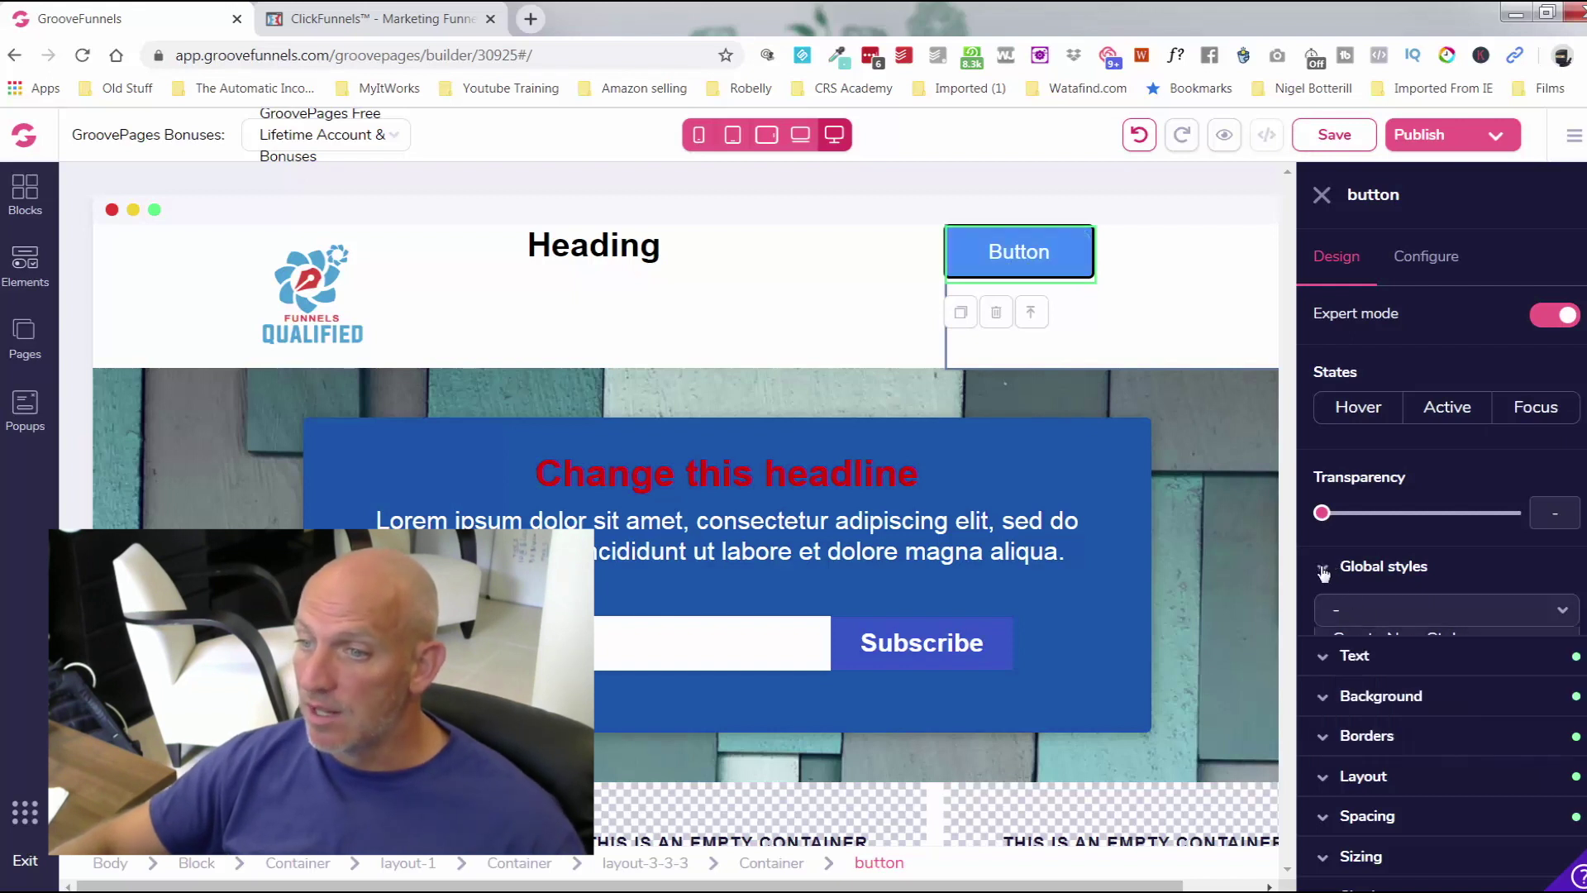
{"action": "left_click", "coordinate": [1322, 195]}
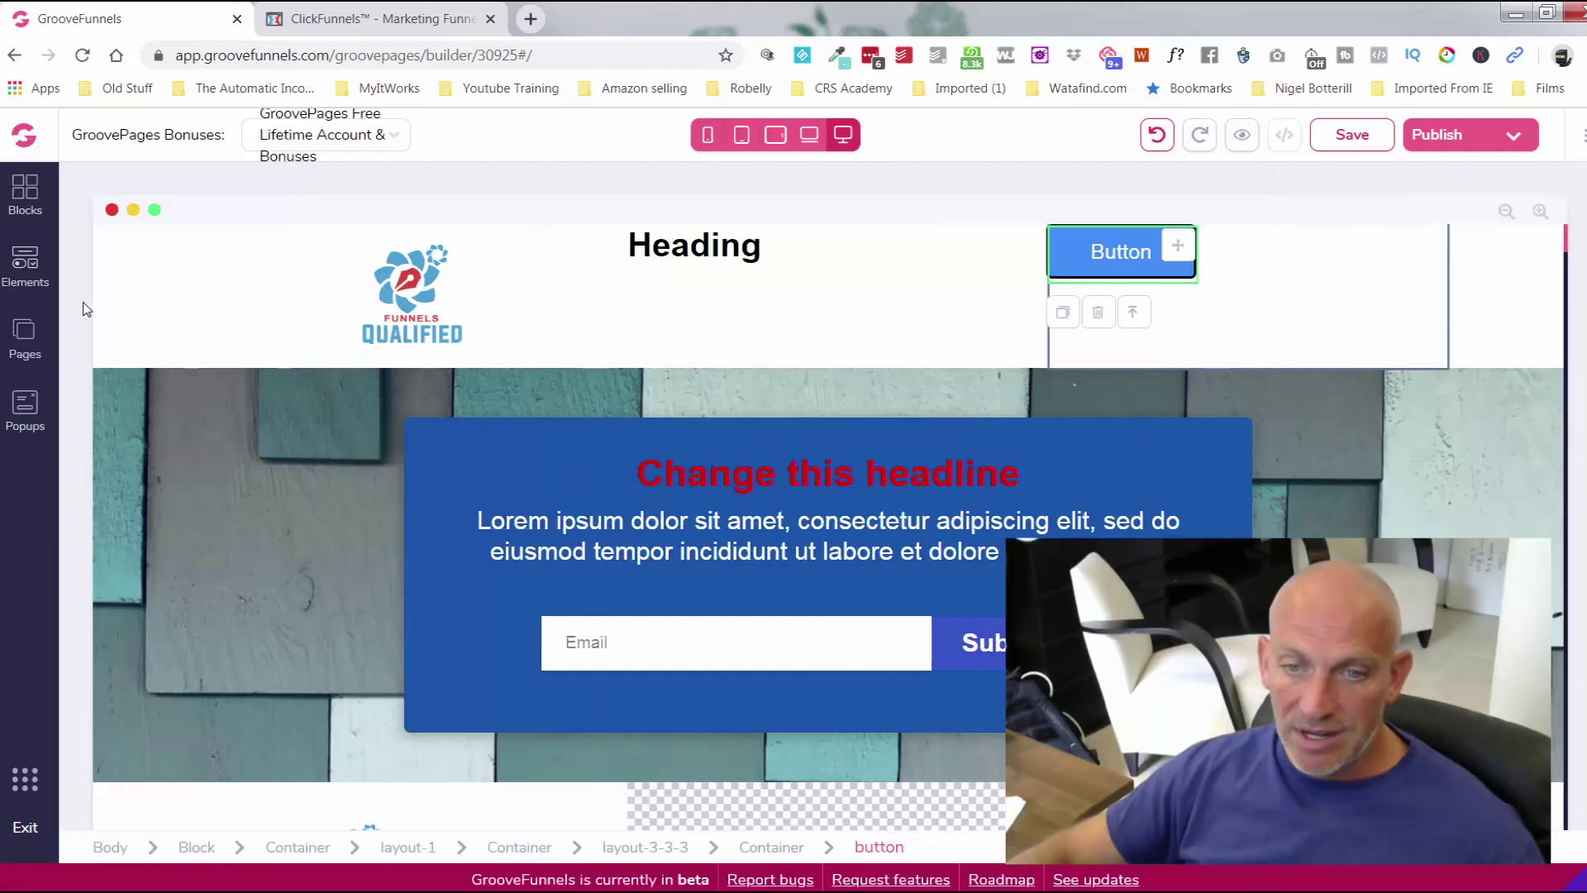
Step: Scroll Elements to Navigation Bar, try dragging one onto the page, then switch to Blocks
{"action": "left_click", "coordinate": [25, 263]}
{"action": "scroll", "coordinate": [190, 414], "scroll_direction": "down", "scroll_amount": 4}
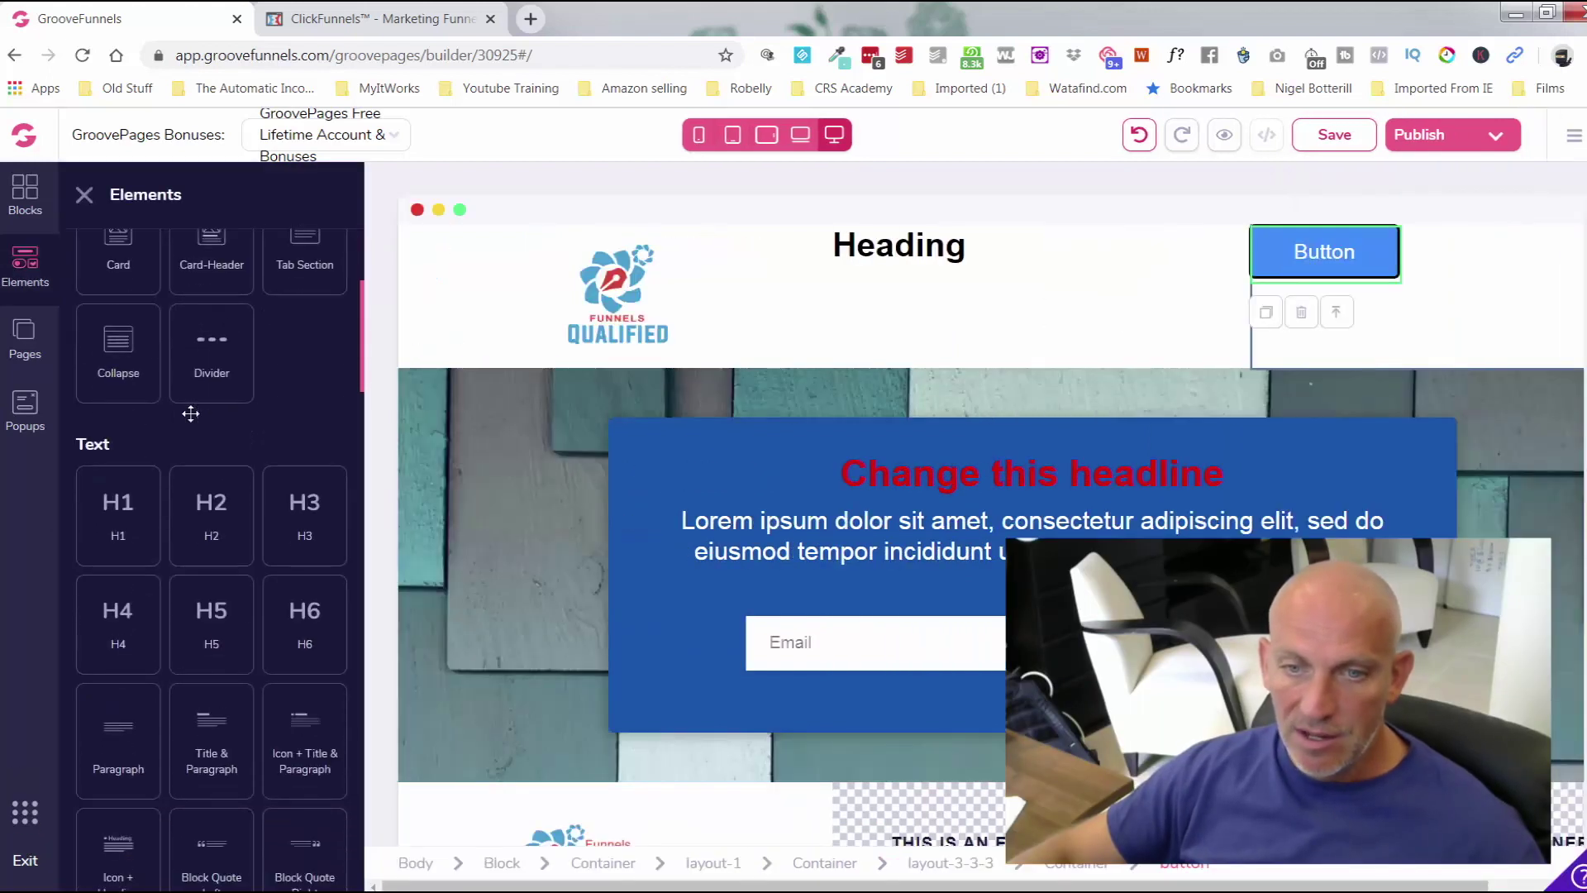
{"action": "scroll", "coordinate": [191, 412], "scroll_direction": "down", "scroll_amount": 3}
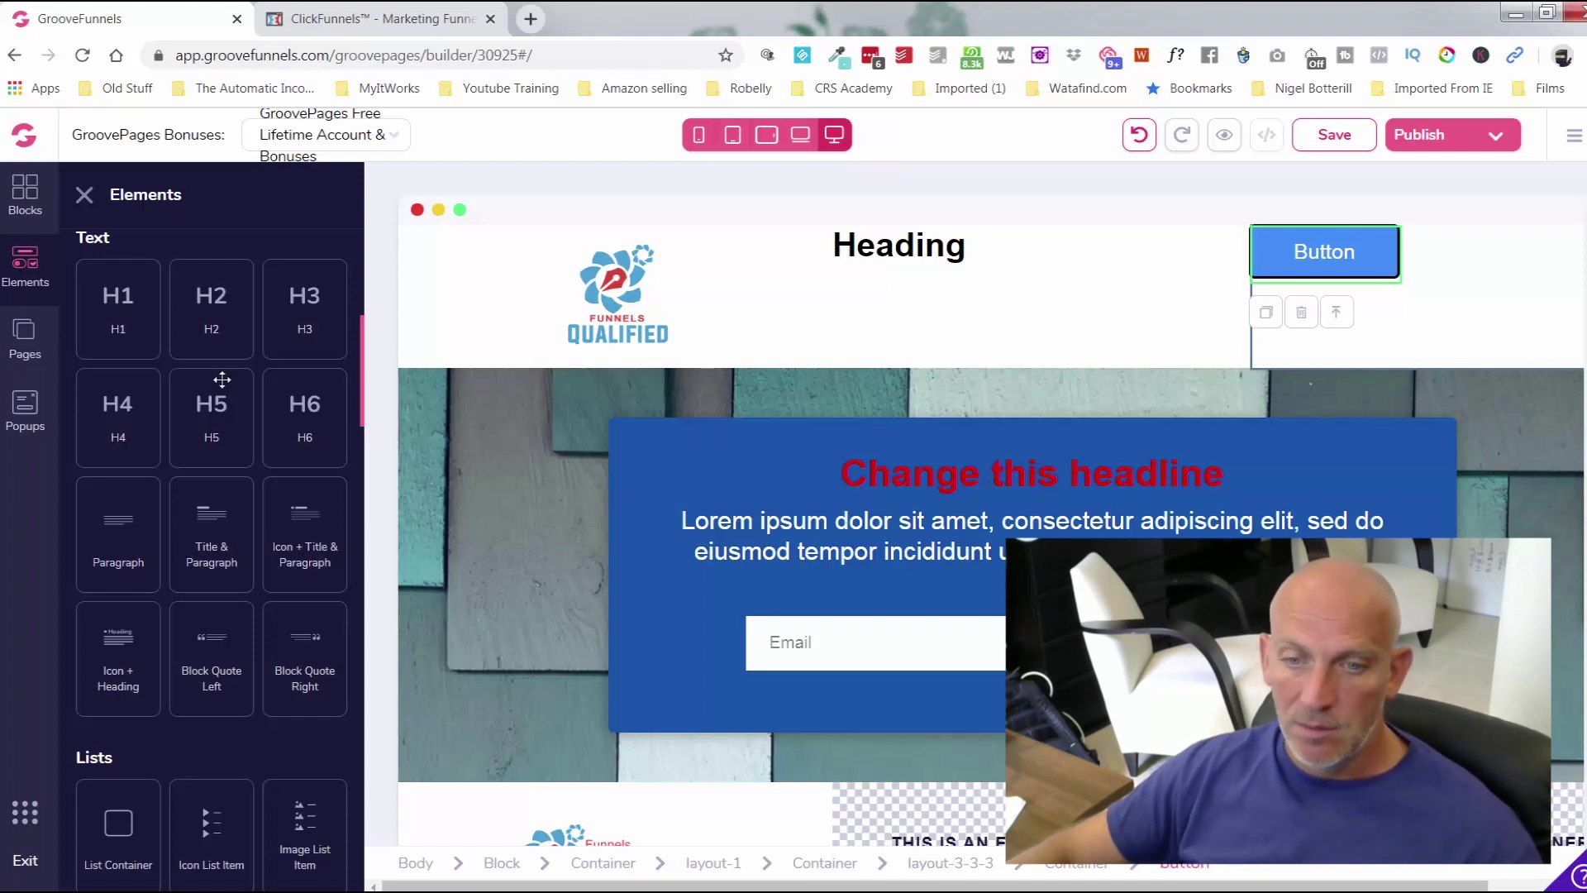
{"action": "scroll", "coordinate": [221, 378], "scroll_direction": "down", "scroll_amount": 8}
{"action": "scroll", "coordinate": [222, 381], "scroll_direction": "down", "scroll_amount": 10}
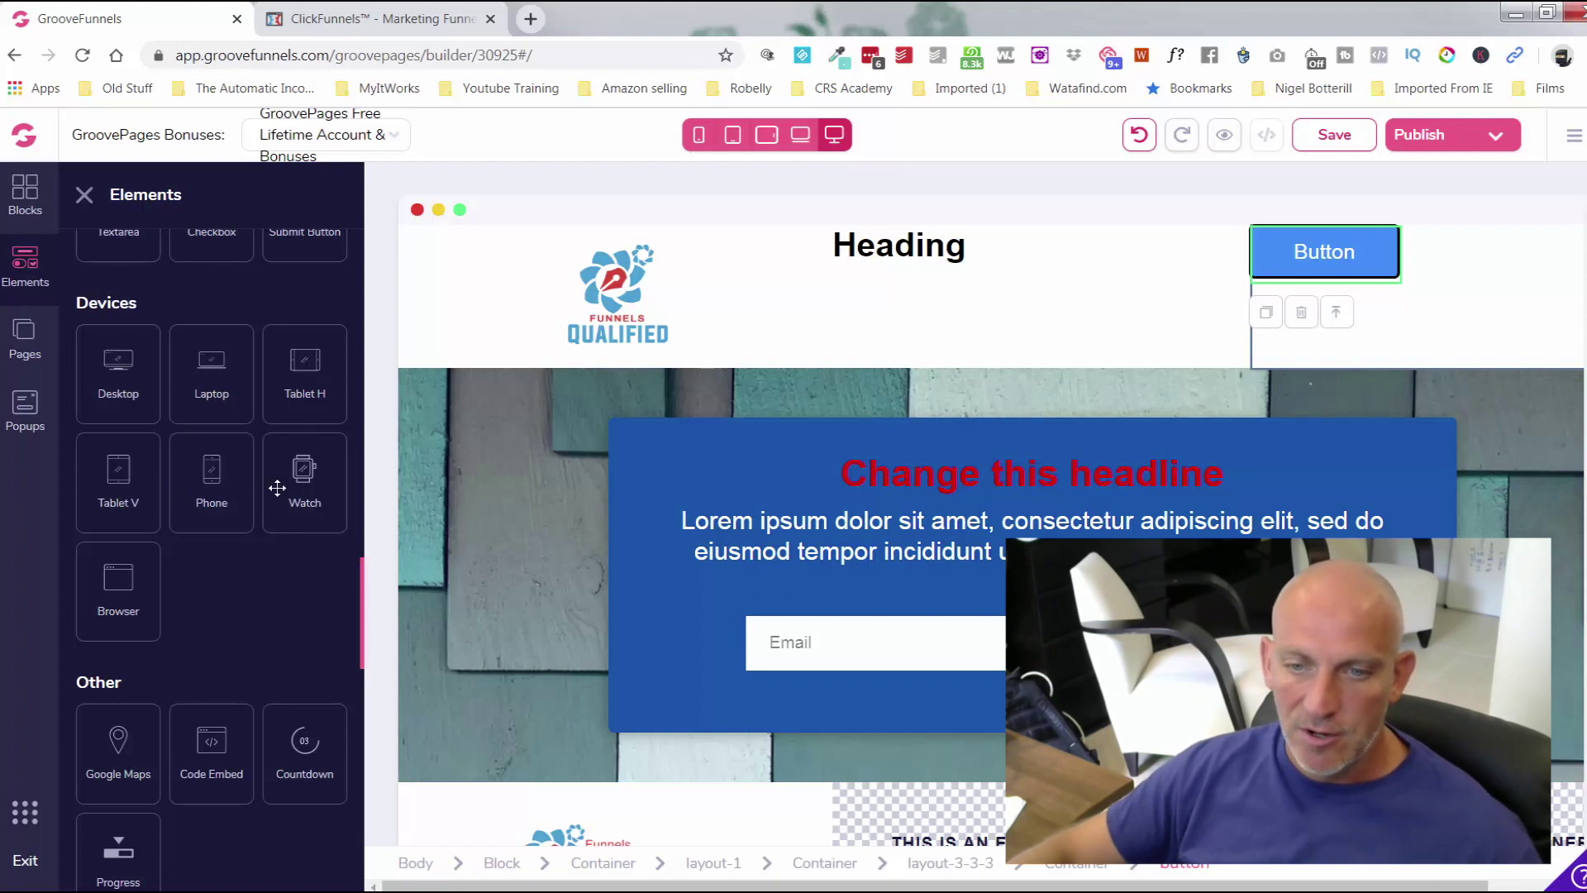
{"action": "scroll", "coordinate": [277, 488], "scroll_direction": "down", "scroll_amount": 3}
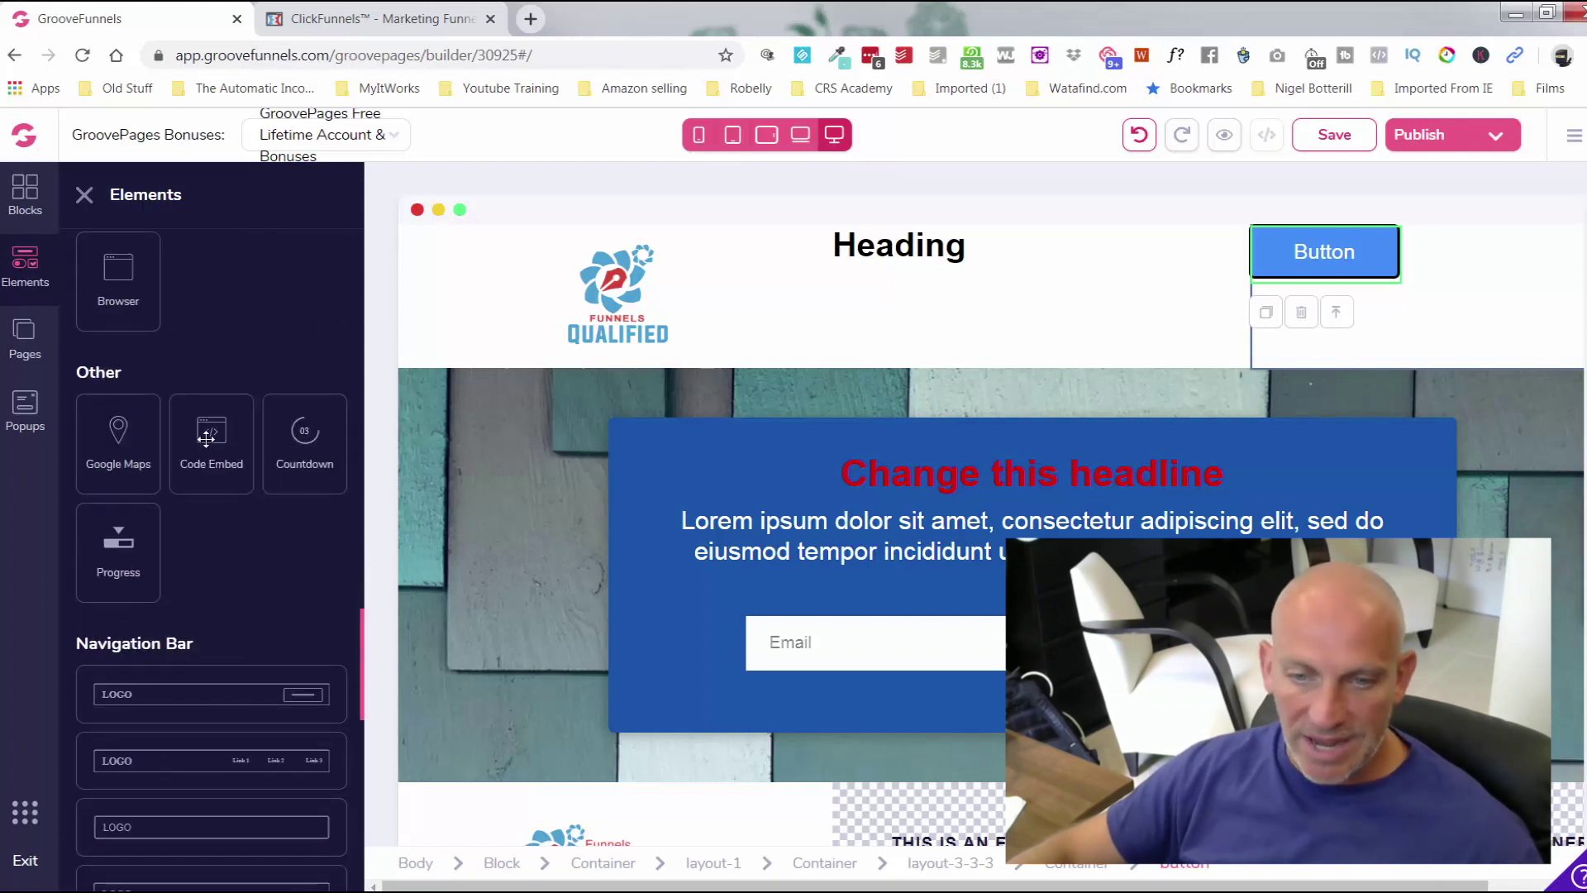
{"action": "scroll", "coordinate": [205, 526], "scroll_direction": "down", "scroll_amount": 4}
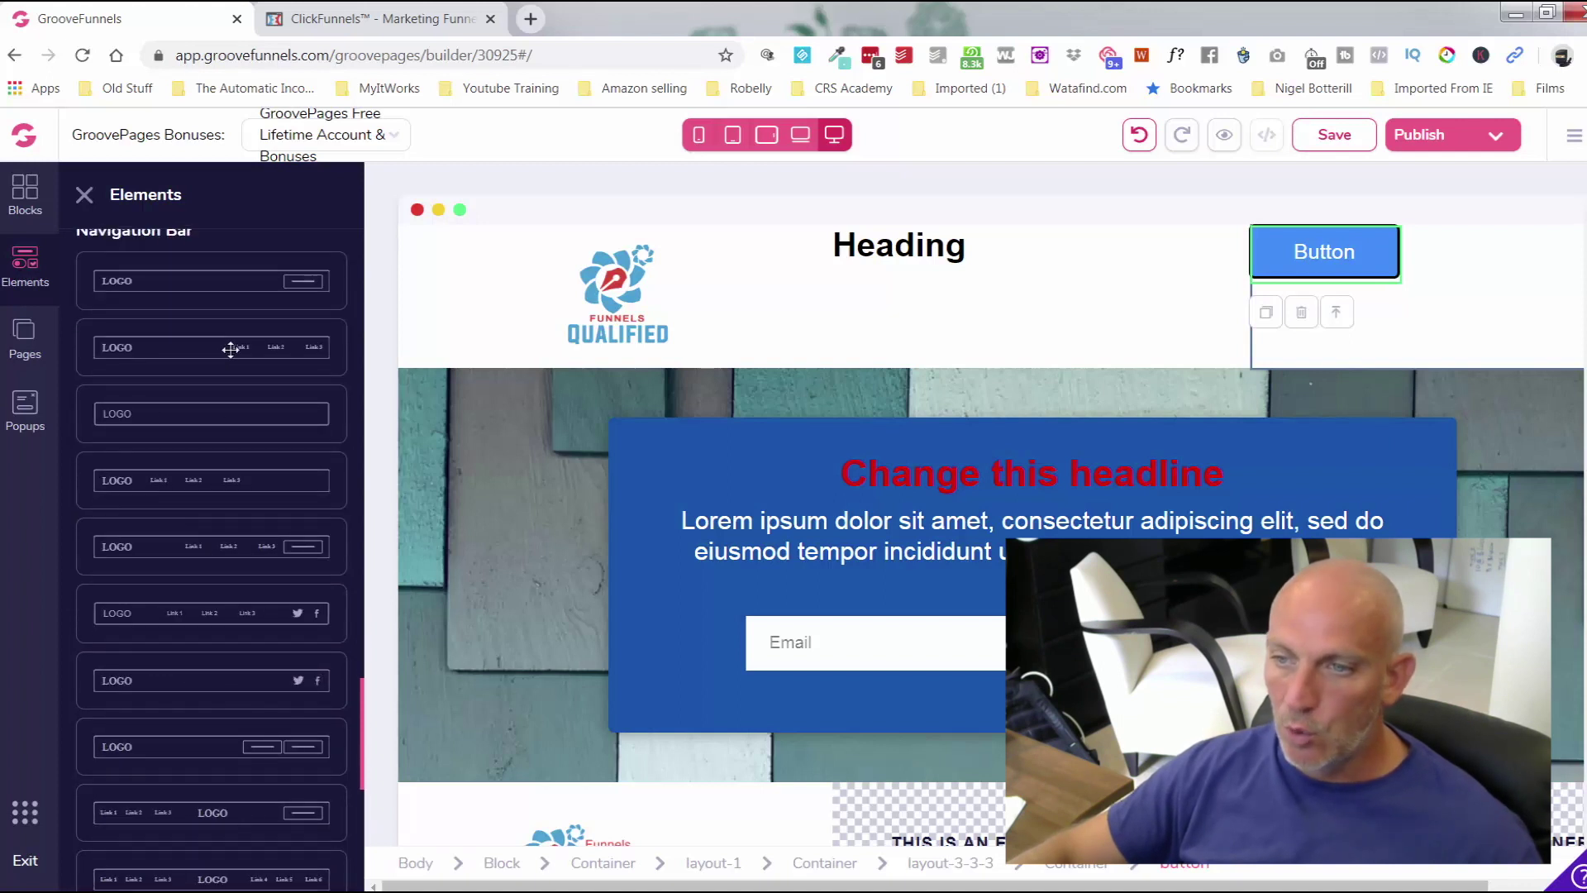
{"action": "left_click_drag", "start_coordinate": [843, 300], "coordinate": [73, 254]}
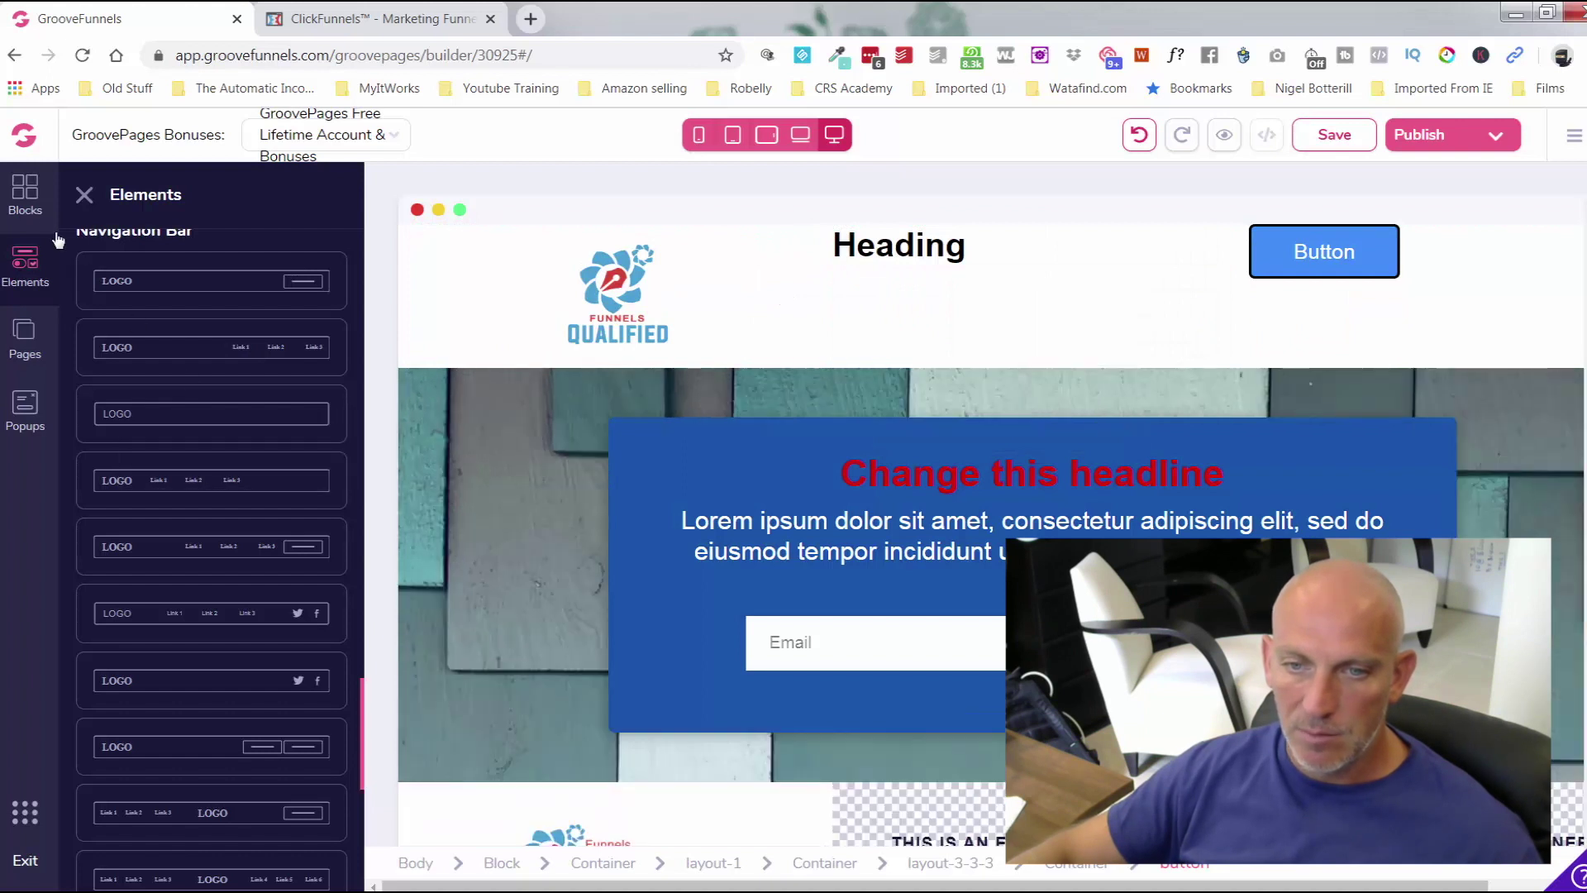
{"action": "left_click", "coordinate": [7, 207]}
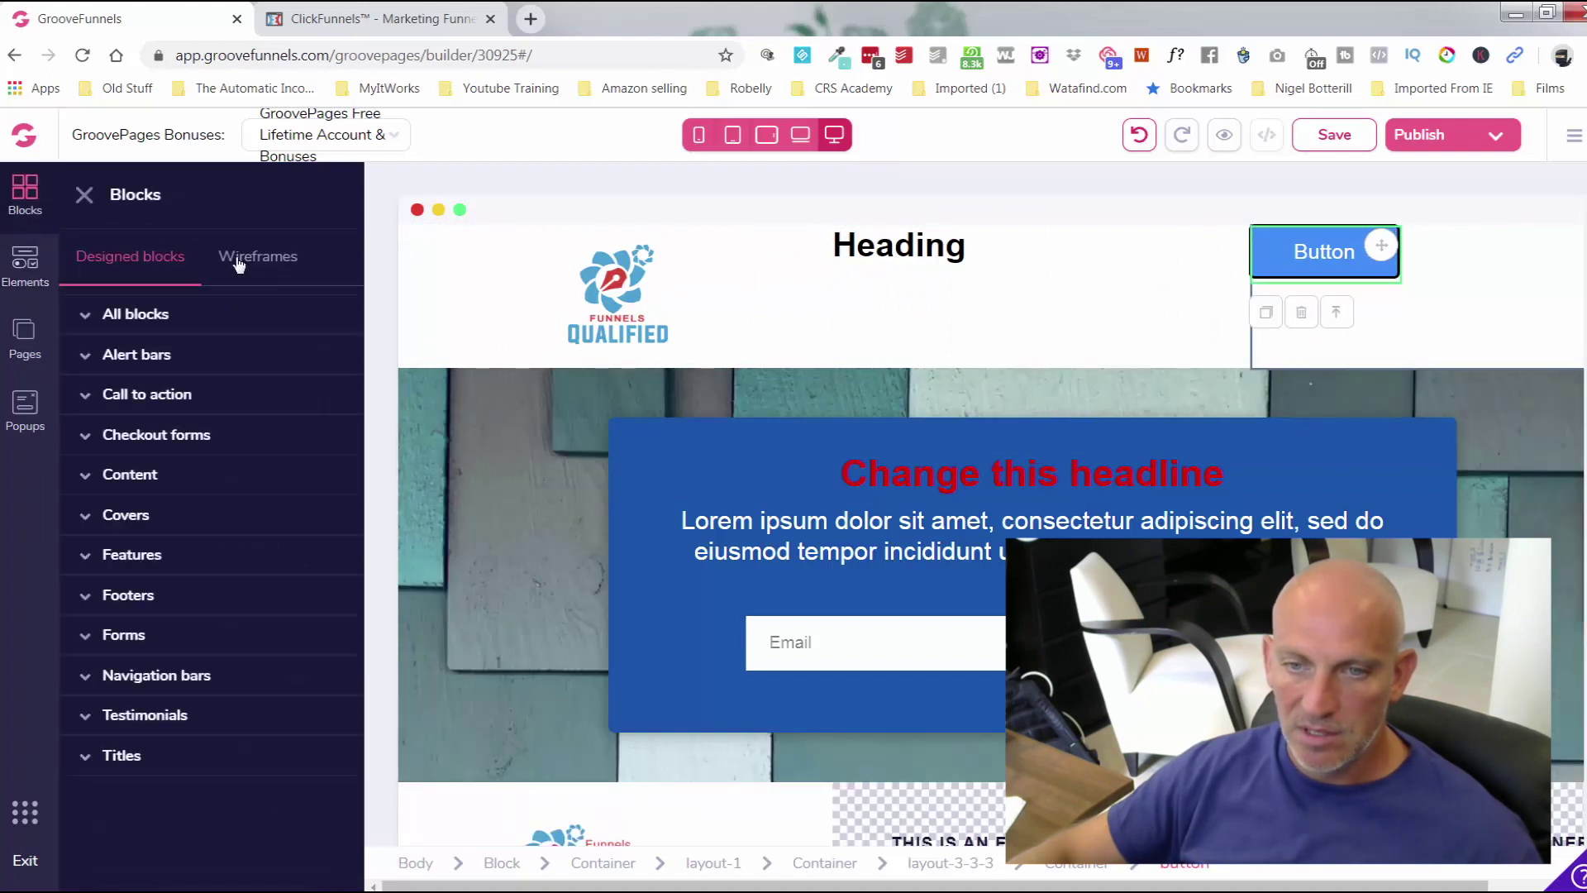
Step: Drag an Empty container from Wireframes blocks above the Heading at the top of the page
{"action": "left_click", "coordinate": [258, 256]}
{"action": "left_click", "coordinate": [203, 325]}
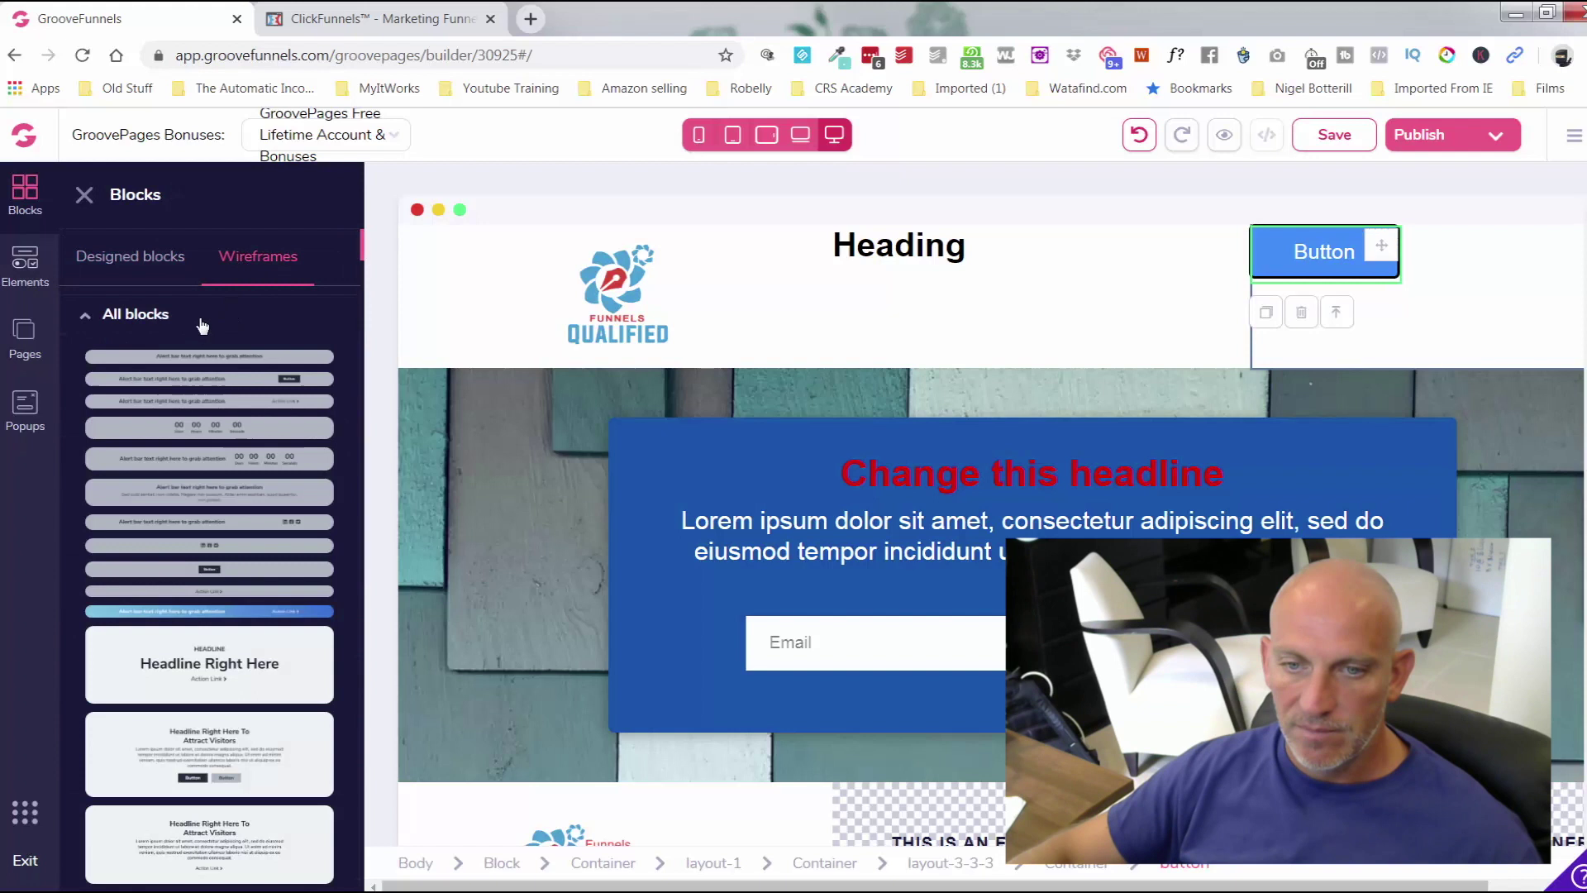
{"action": "left_click", "coordinate": [197, 324]}
{"action": "left_click", "coordinate": [155, 356]}
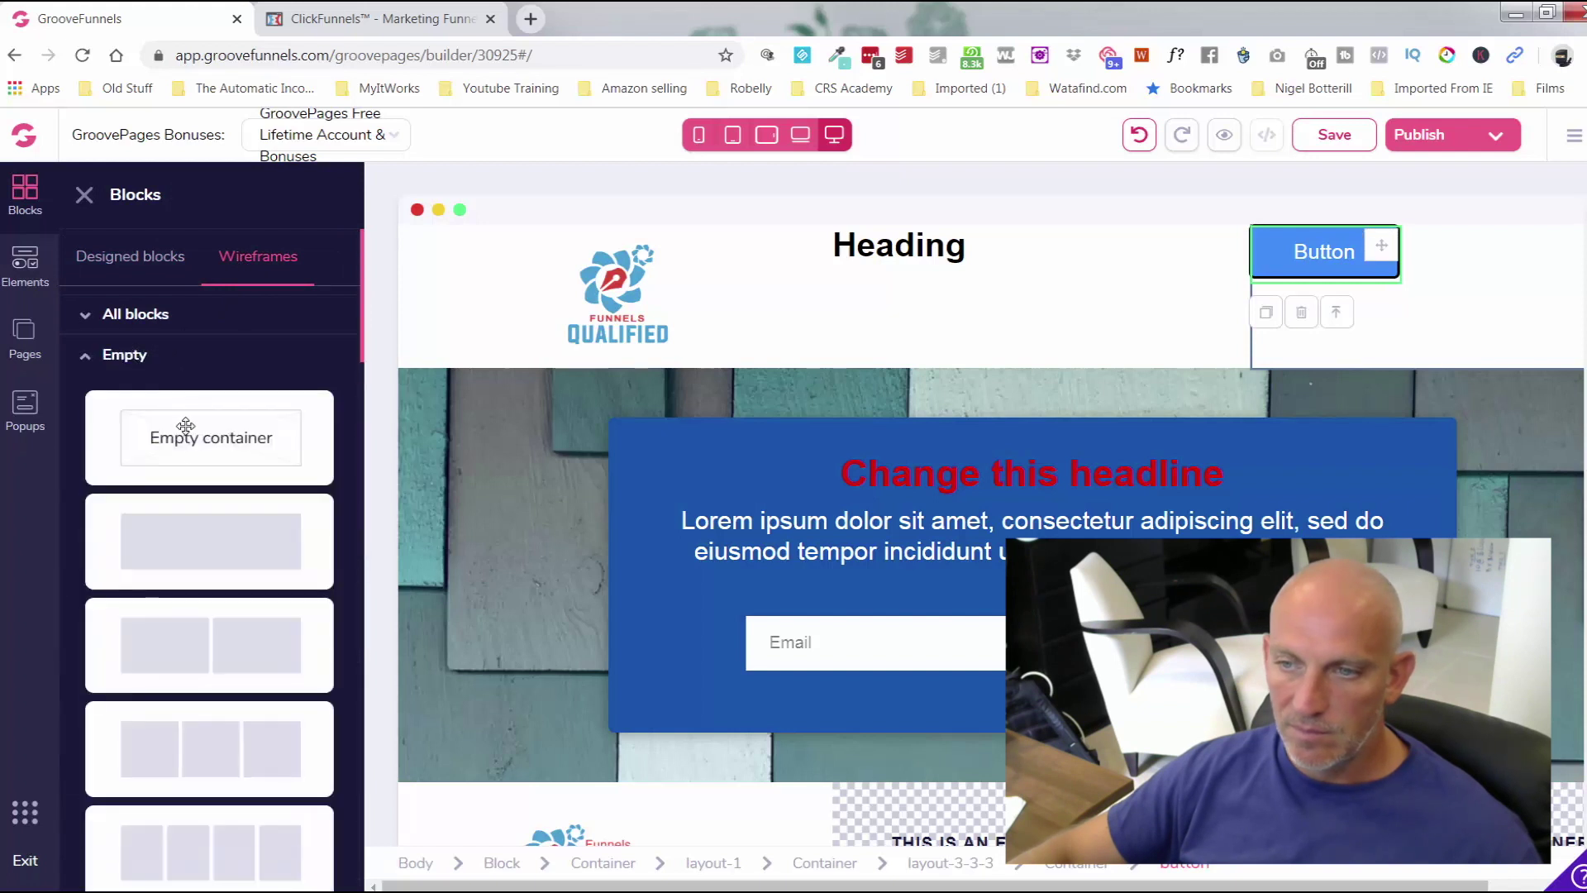
{"action": "left_click_drag", "start_coordinate": [234, 521], "coordinate": [778, 318]}
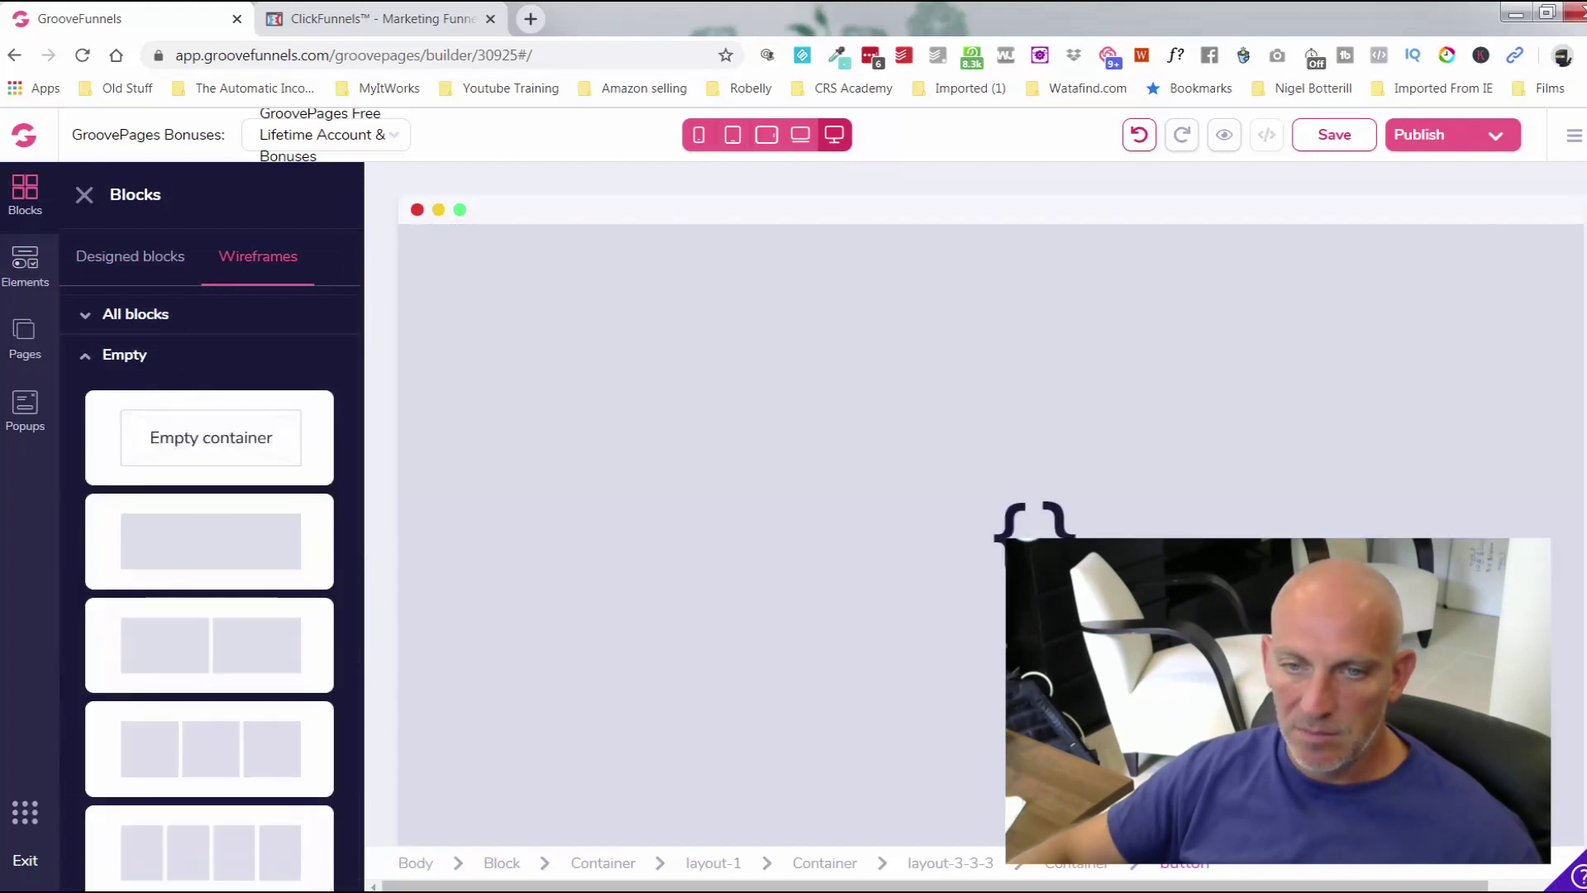
Step: Place a logoipsum Navigation Bar element into the new empty container
{"action": "left_click", "coordinate": [25, 264]}
{"action": "scroll", "coordinate": [209, 491], "scroll_direction": "down", "scroll_amount": 15}
{"action": "scroll", "coordinate": [209, 495], "scroll_direction": "down", "scroll_amount": 6}
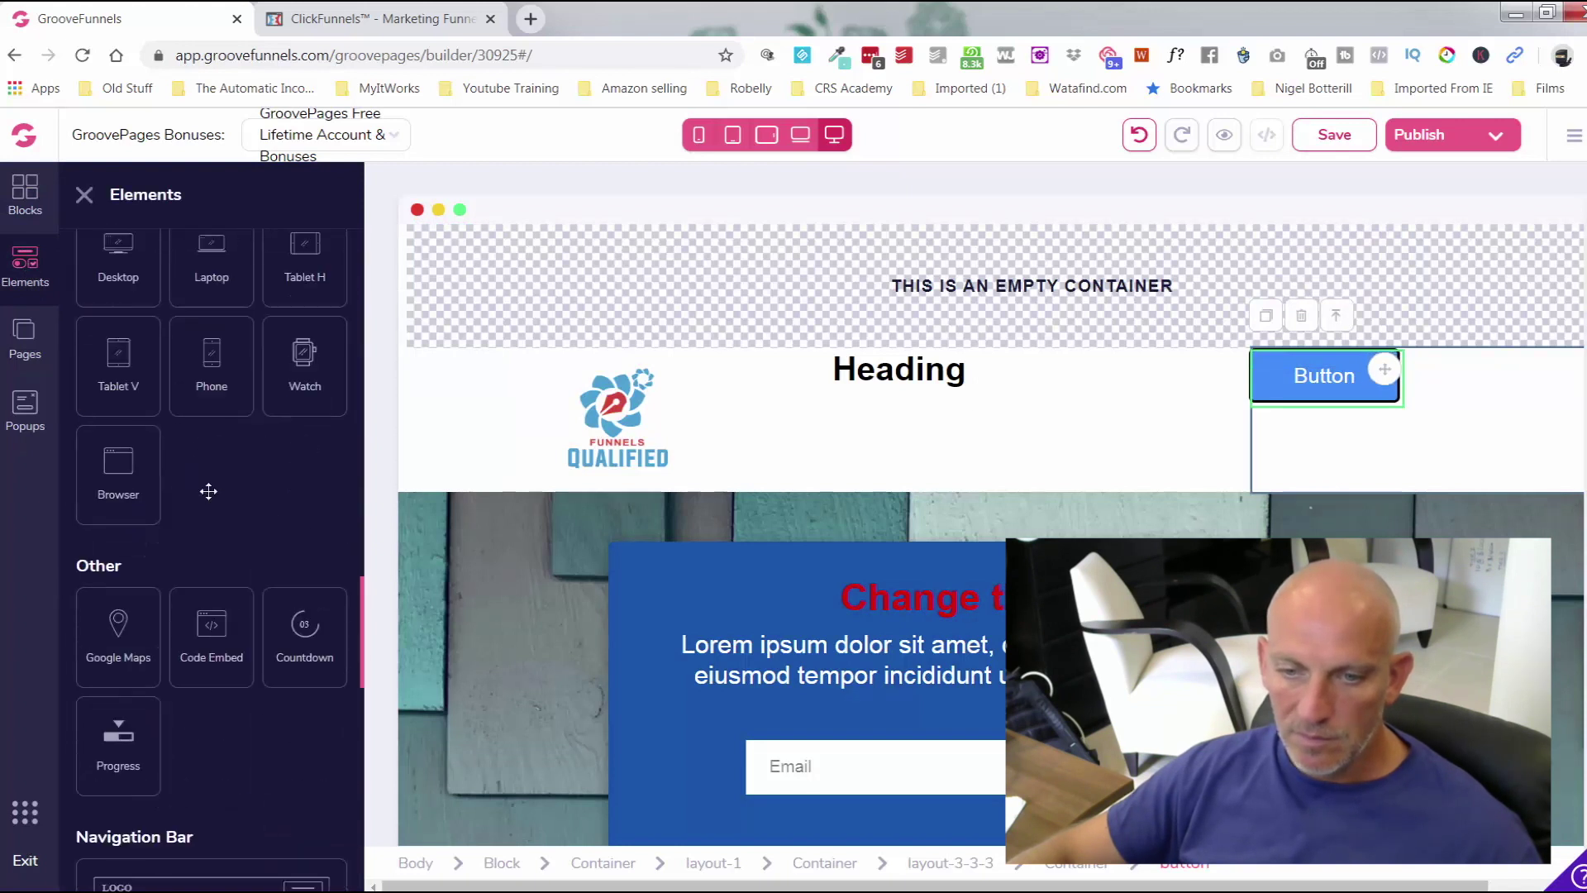
{"action": "left_click_drag", "start_coordinate": [454, 554], "coordinate": [904, 245]}
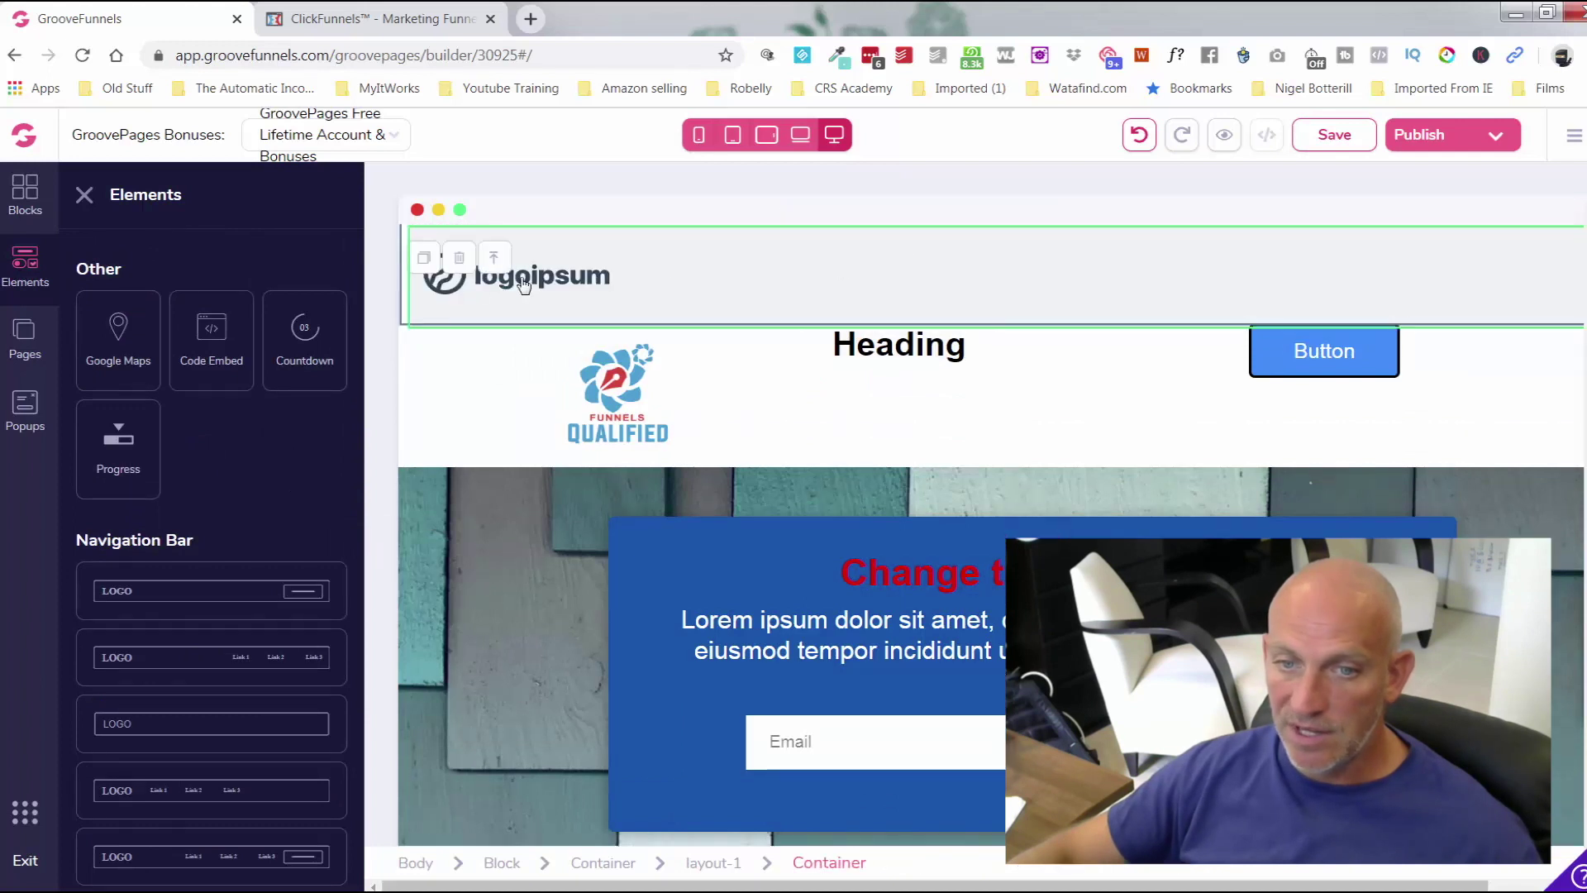
{"action": "left_click", "coordinate": [85, 196]}
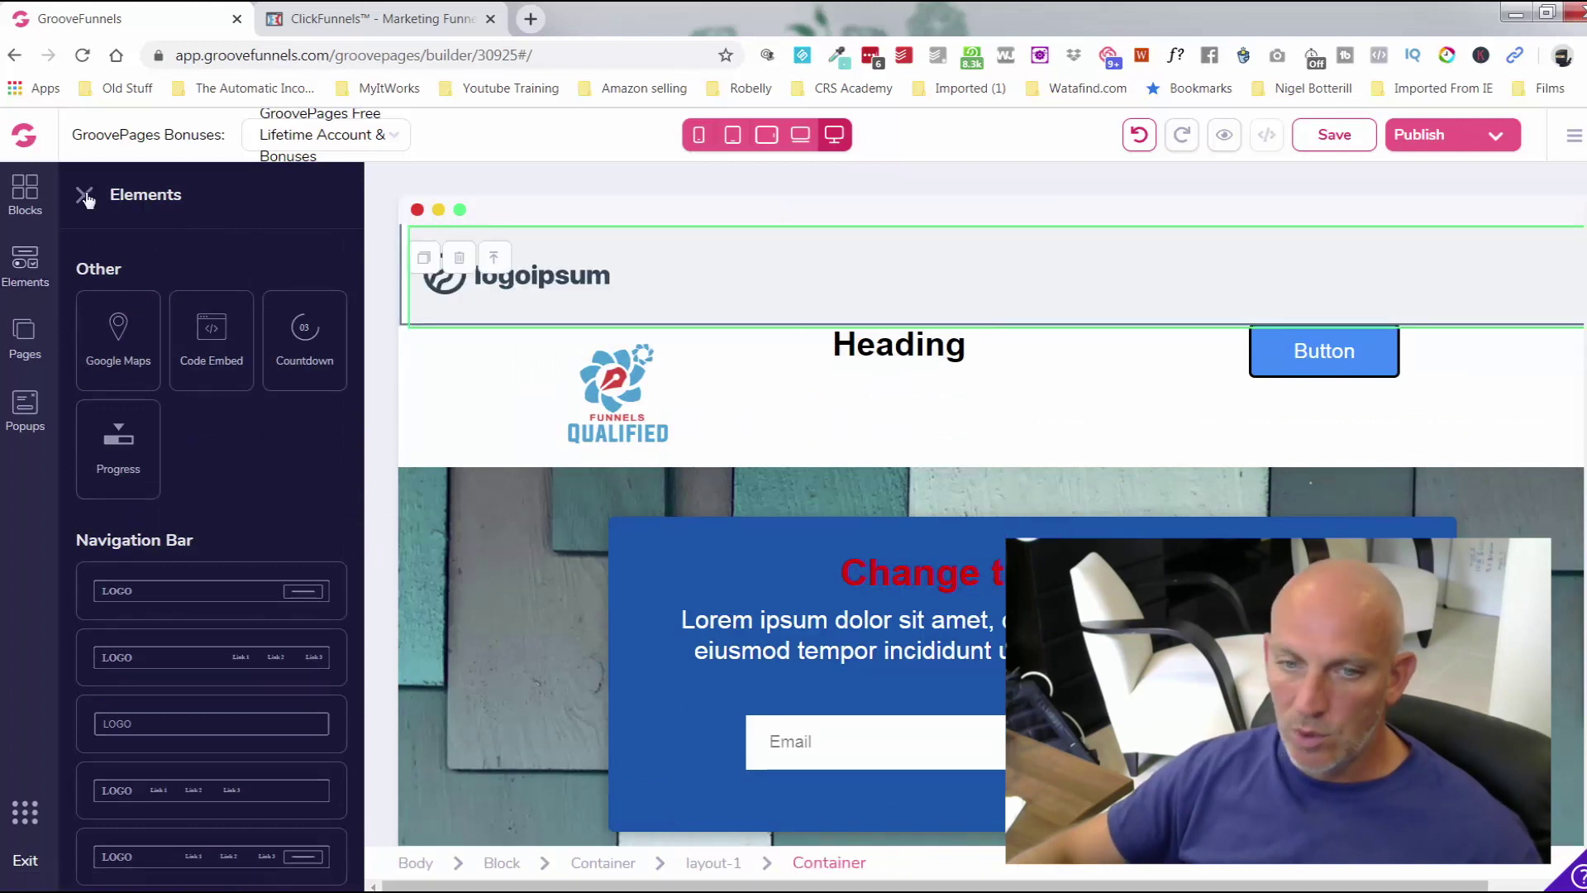
Step: Add a new blank page, Page 3, to the site
{"action": "left_click", "coordinate": [23, 341]}
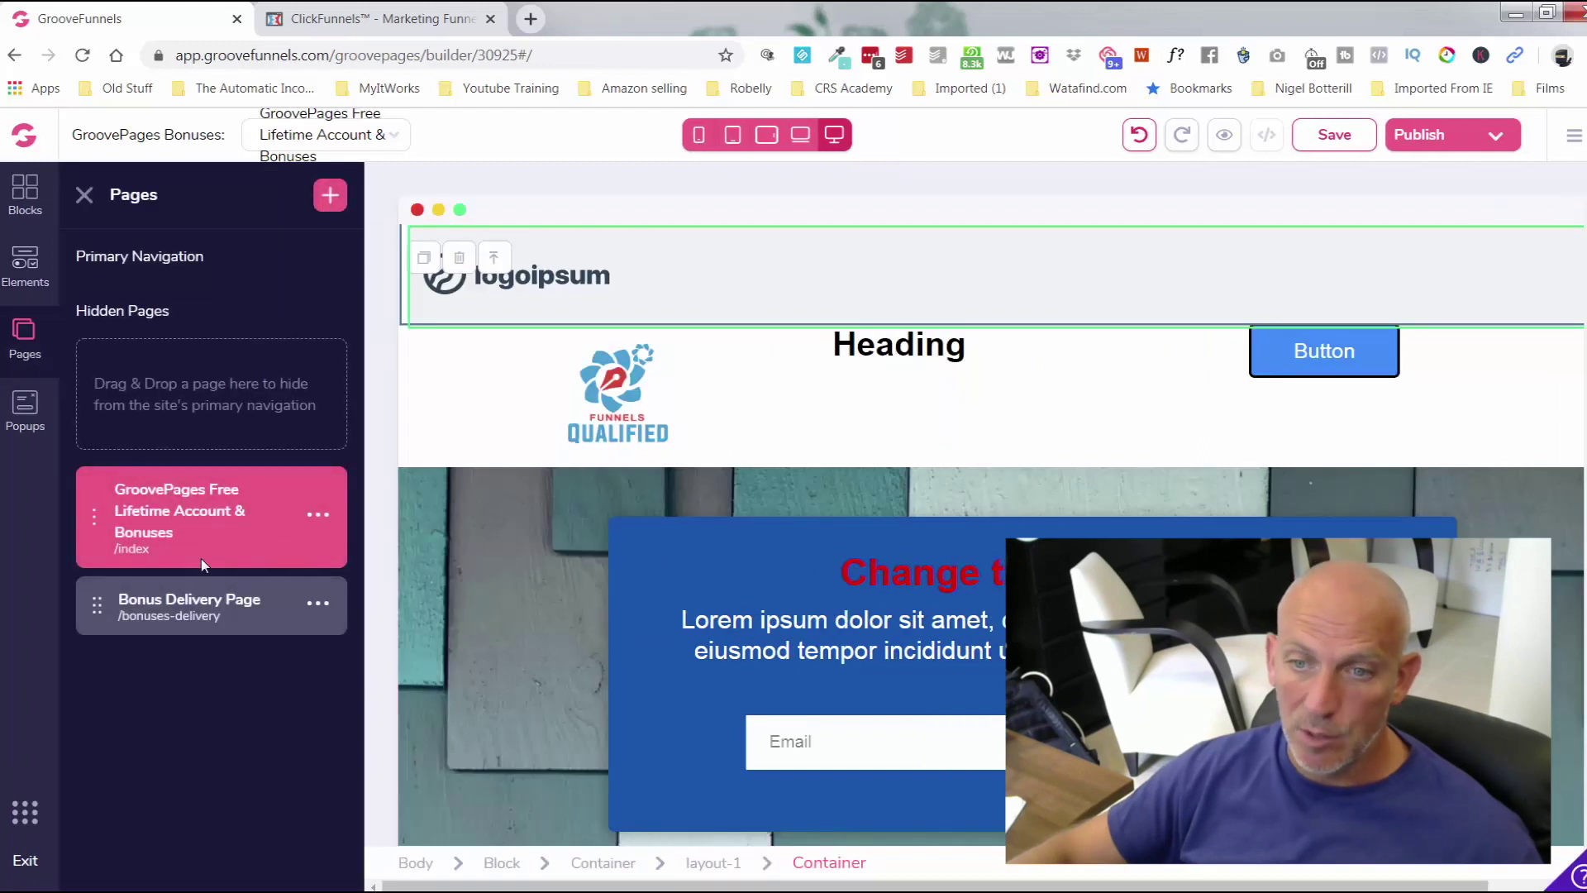
{"action": "left_click", "coordinate": [330, 195]}
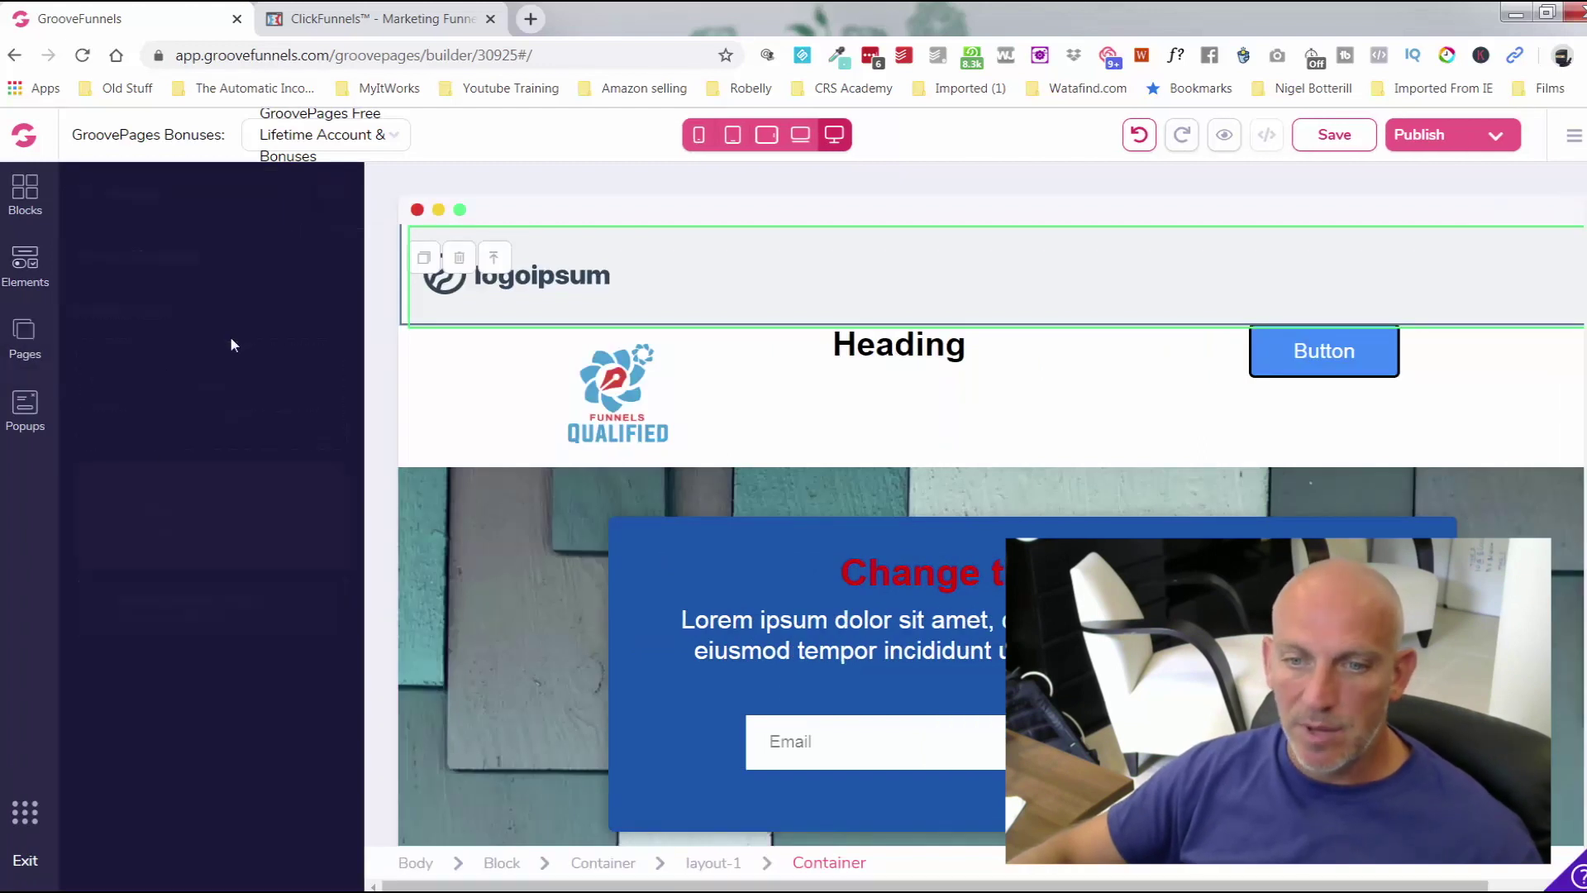
{"action": "left_click", "coordinate": [229, 364]}
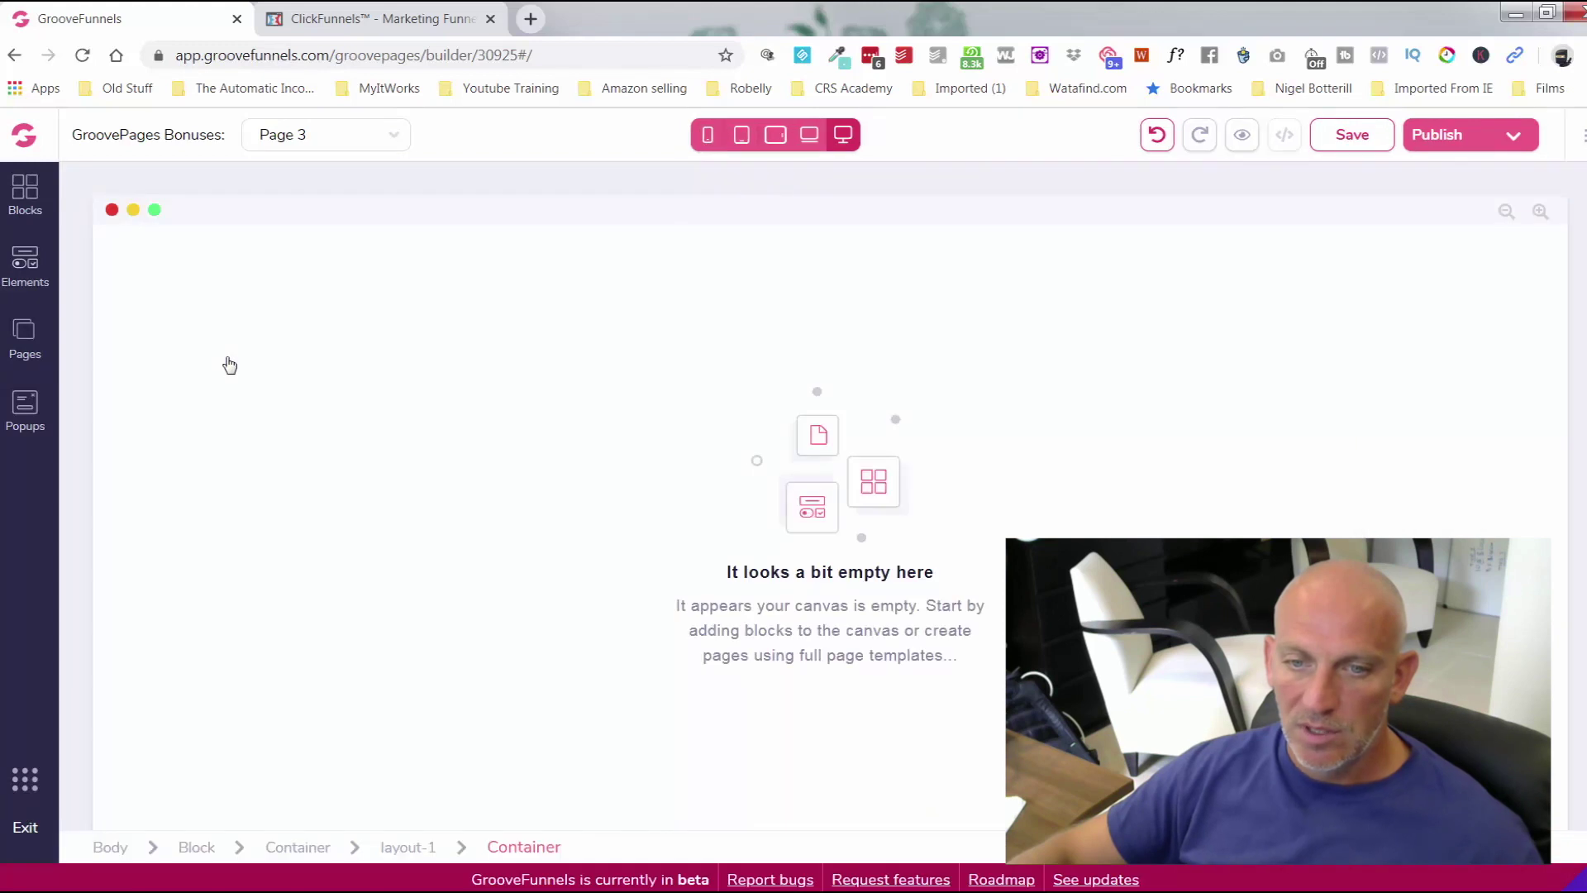
Step: Drop the Funnels Qualified block onto Page 3, then open the Free Lifetime Account & Bonuses page
{"action": "left_click", "coordinate": [25, 335]}
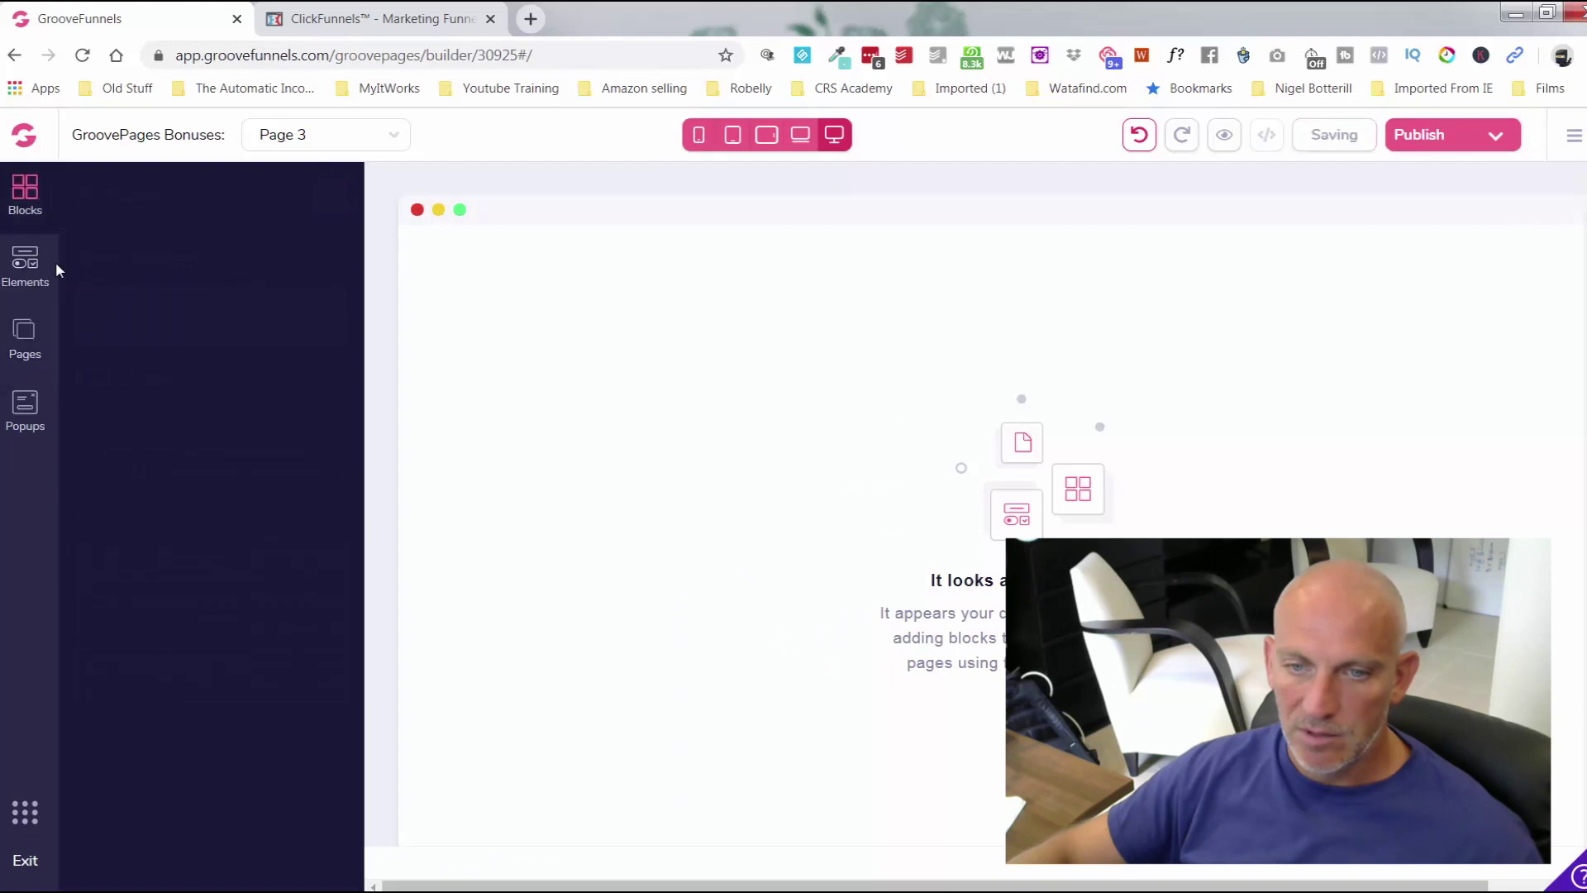
{"action": "left_click", "coordinate": [153, 314]}
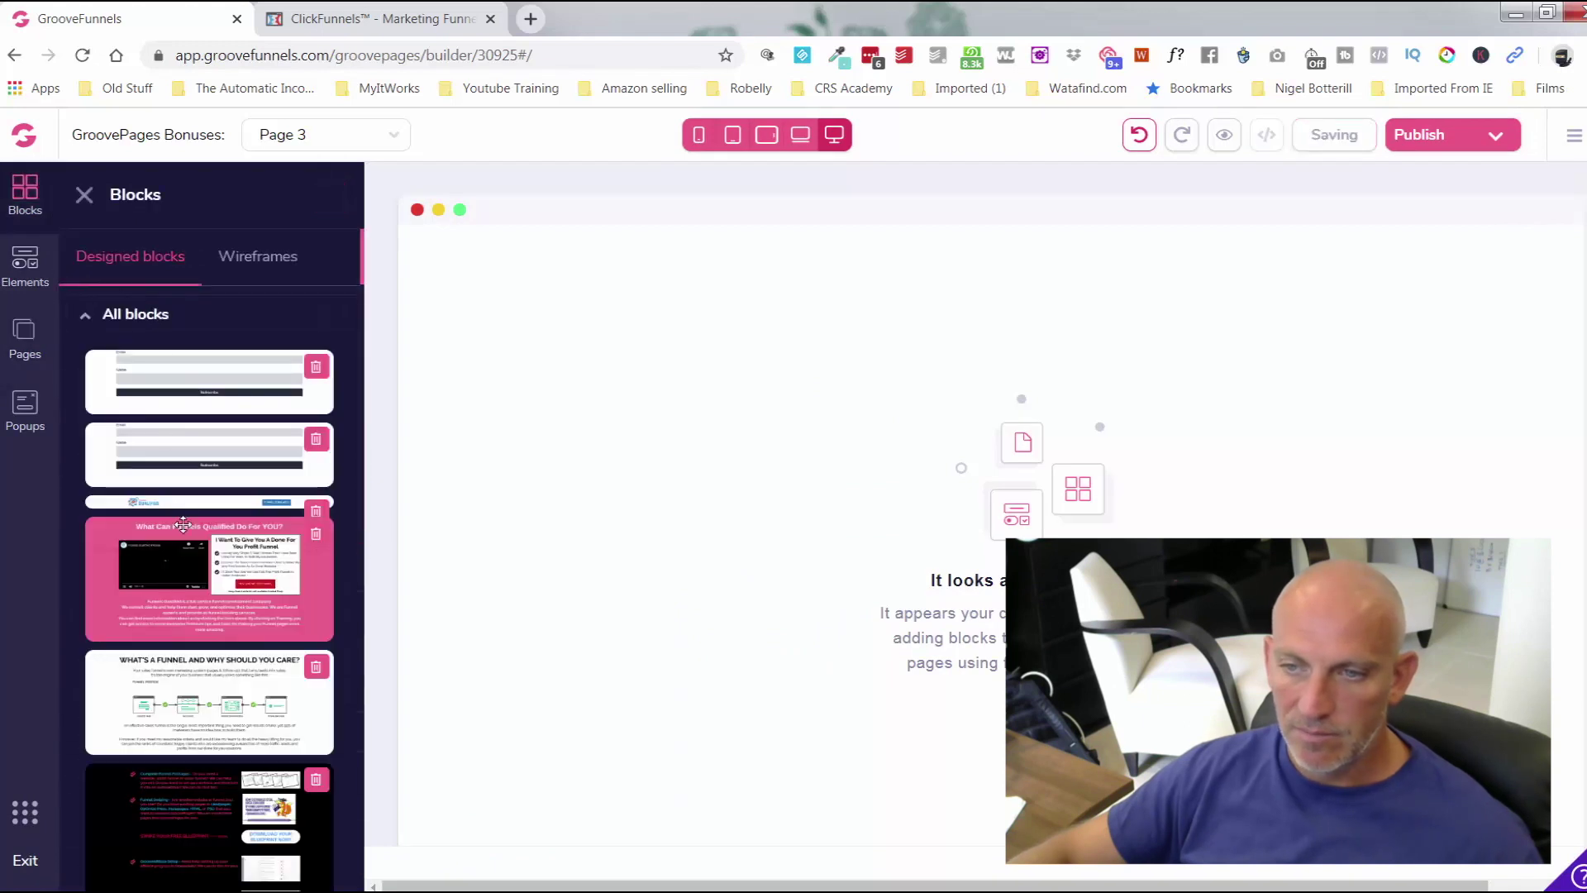
{"action": "left_click_drag", "start_coordinate": [193, 567], "coordinate": [757, 354]}
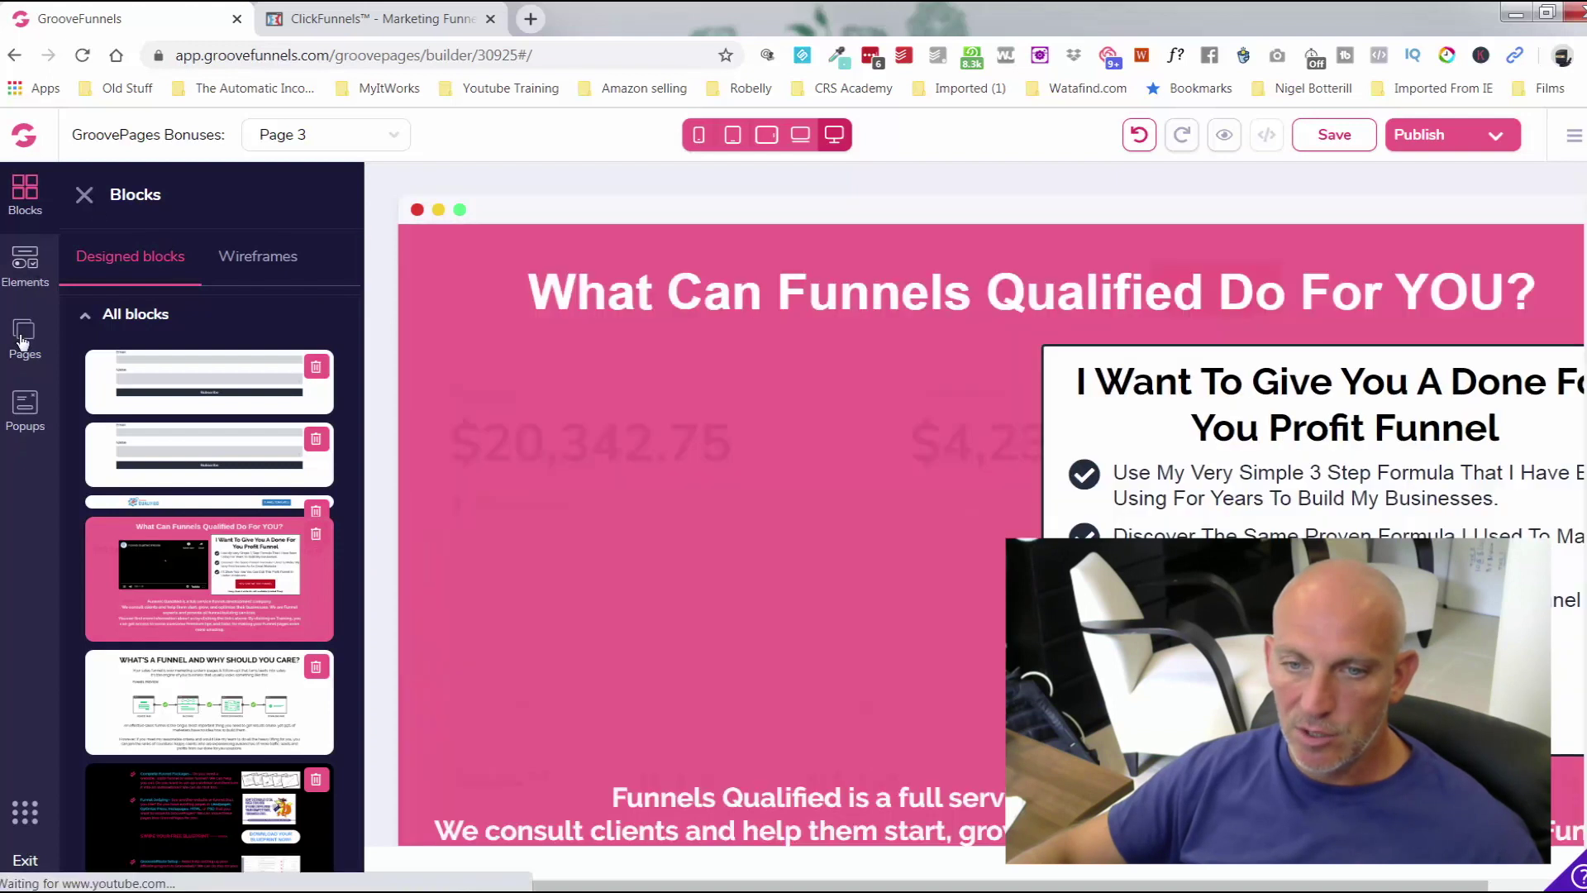
{"action": "left_click", "coordinate": [25, 335]}
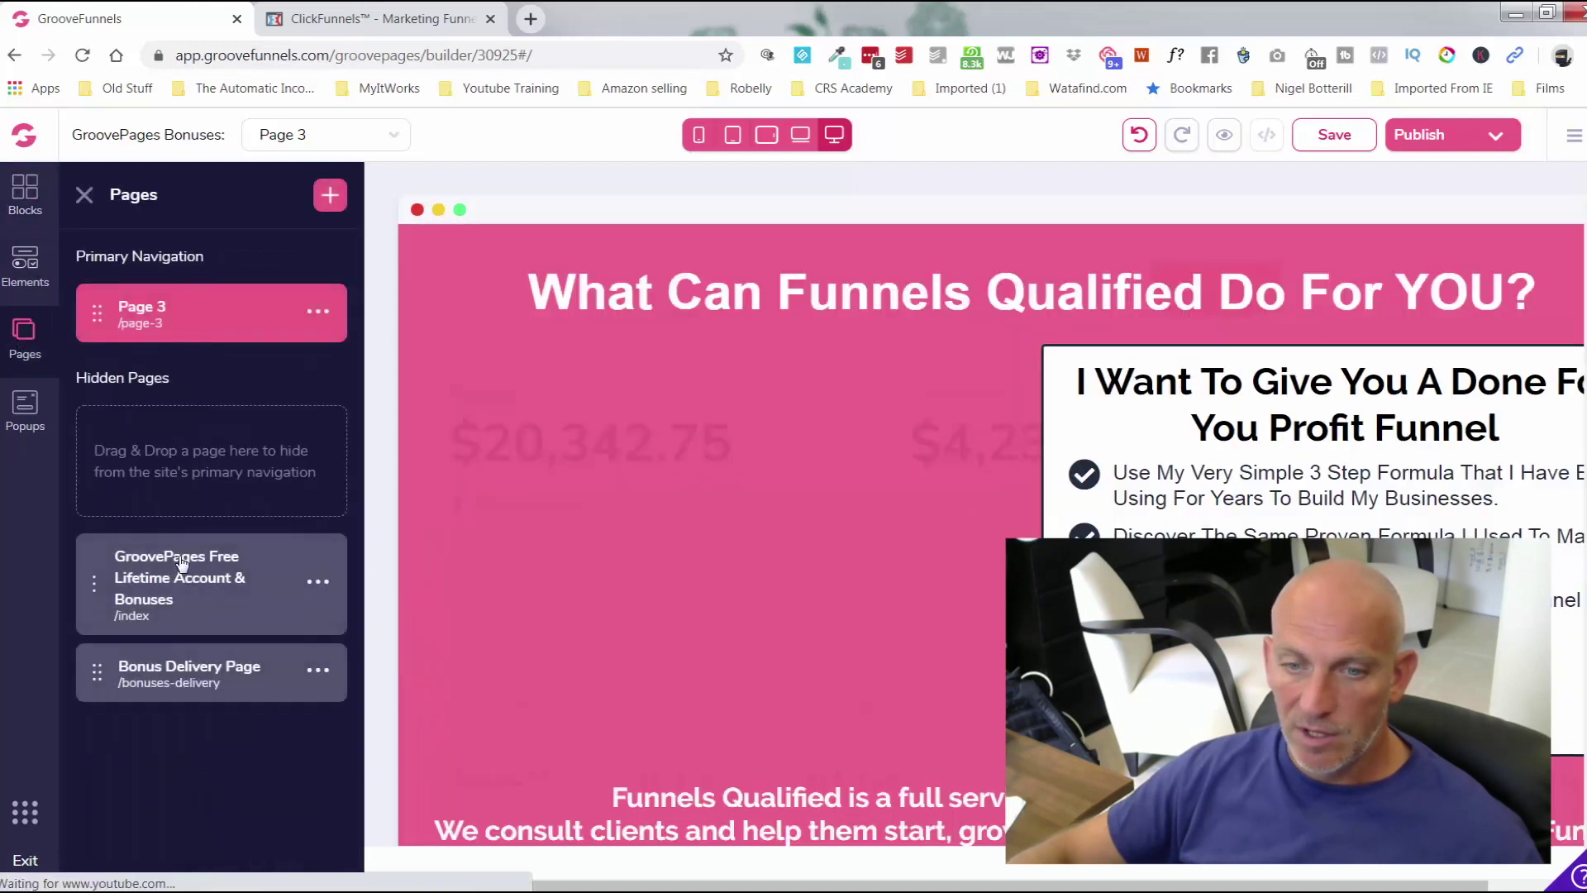
{"action": "left_click", "coordinate": [185, 571]}
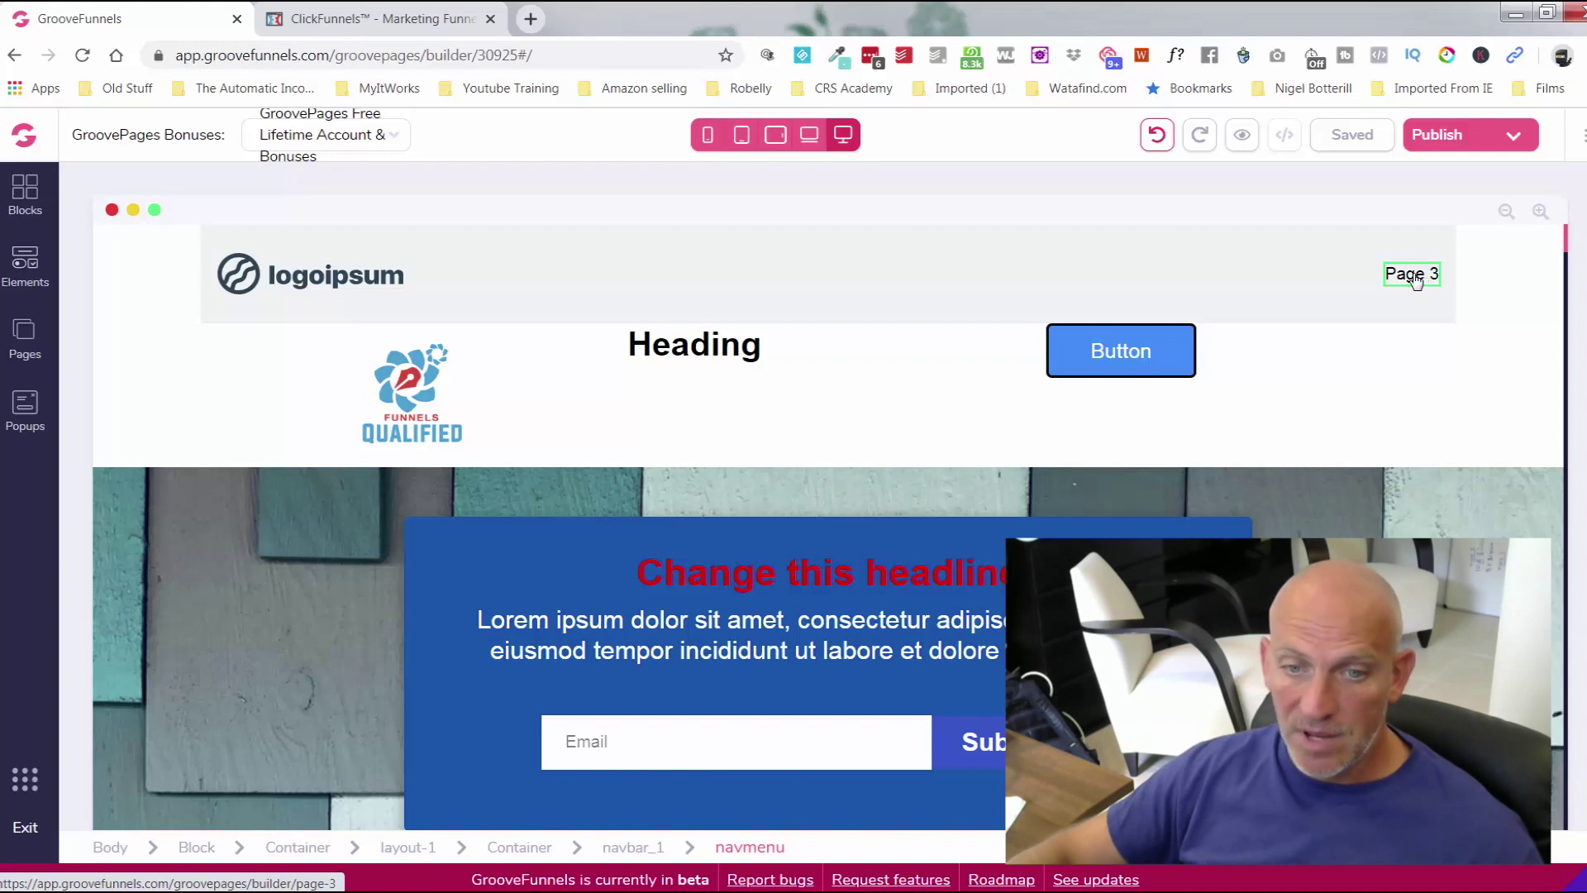
Step: Drag the Bonuses page into Primary Navigation above Page 3, then move it back out
{"action": "left_click", "coordinate": [25, 339]}
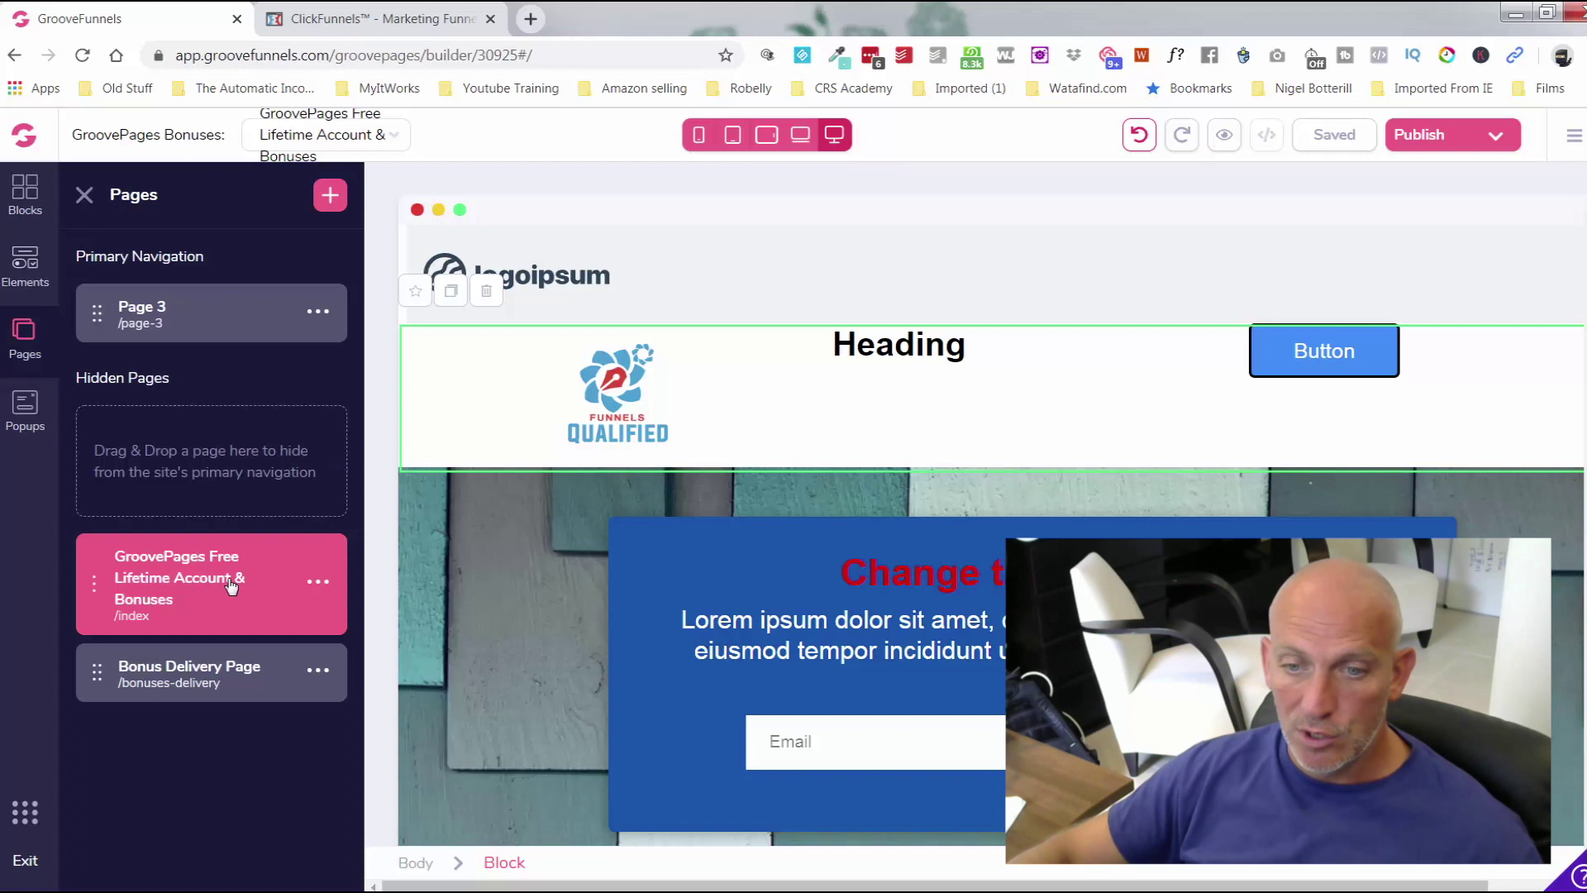
{"action": "left_click_drag", "start_coordinate": [230, 562], "coordinate": [182, 378]}
{"action": "left_click_drag", "start_coordinate": [198, 573], "coordinate": [225, 324]}
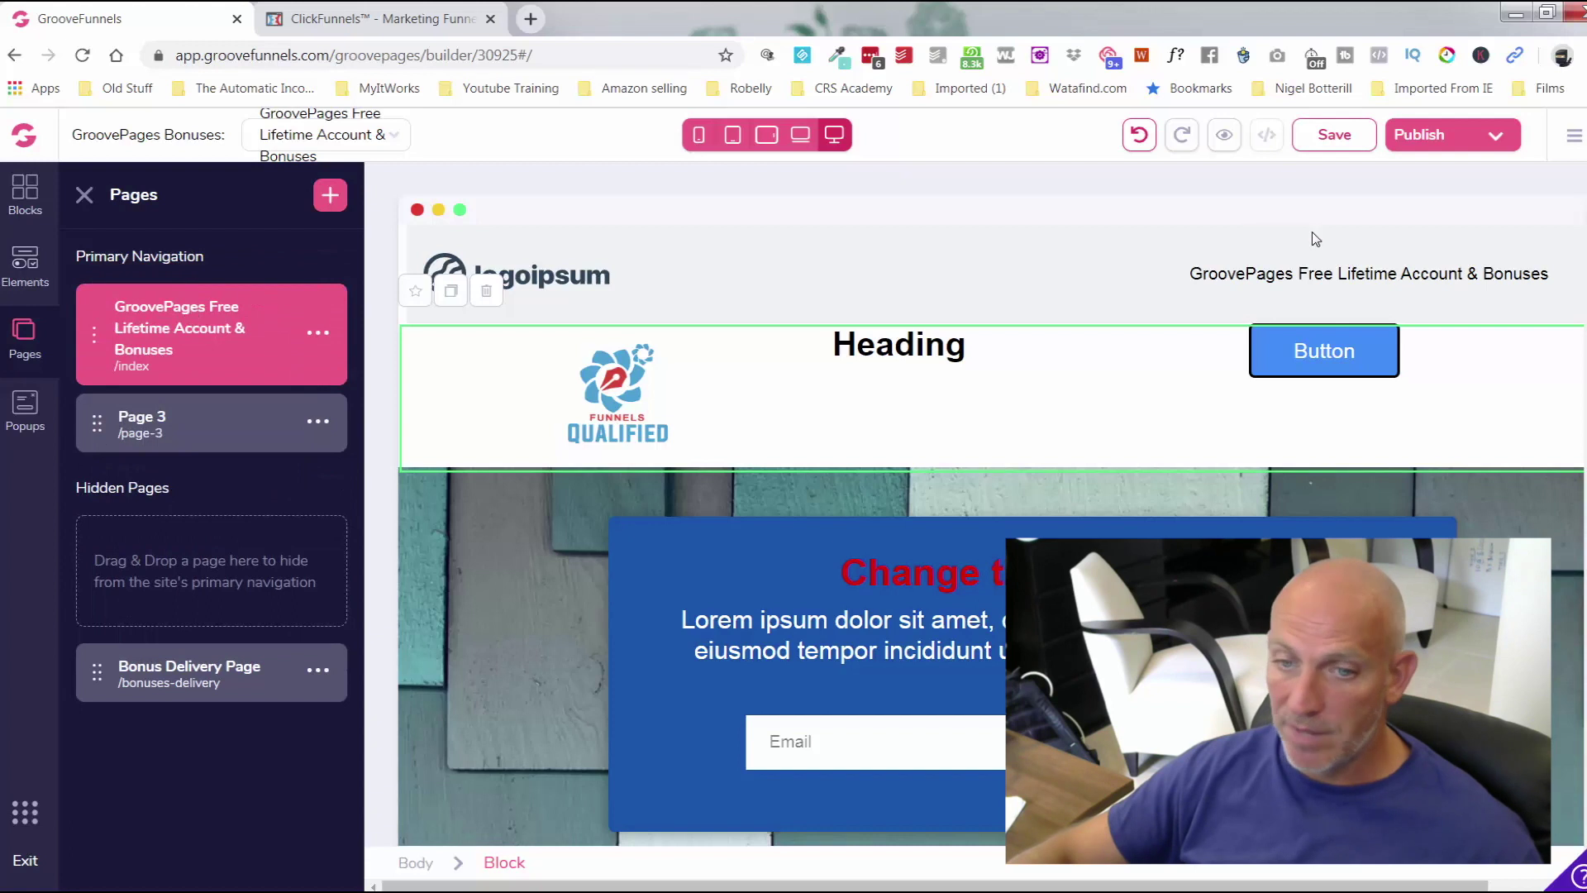
{"action": "left_click_drag", "start_coordinate": [220, 348], "coordinate": [166, 612]}
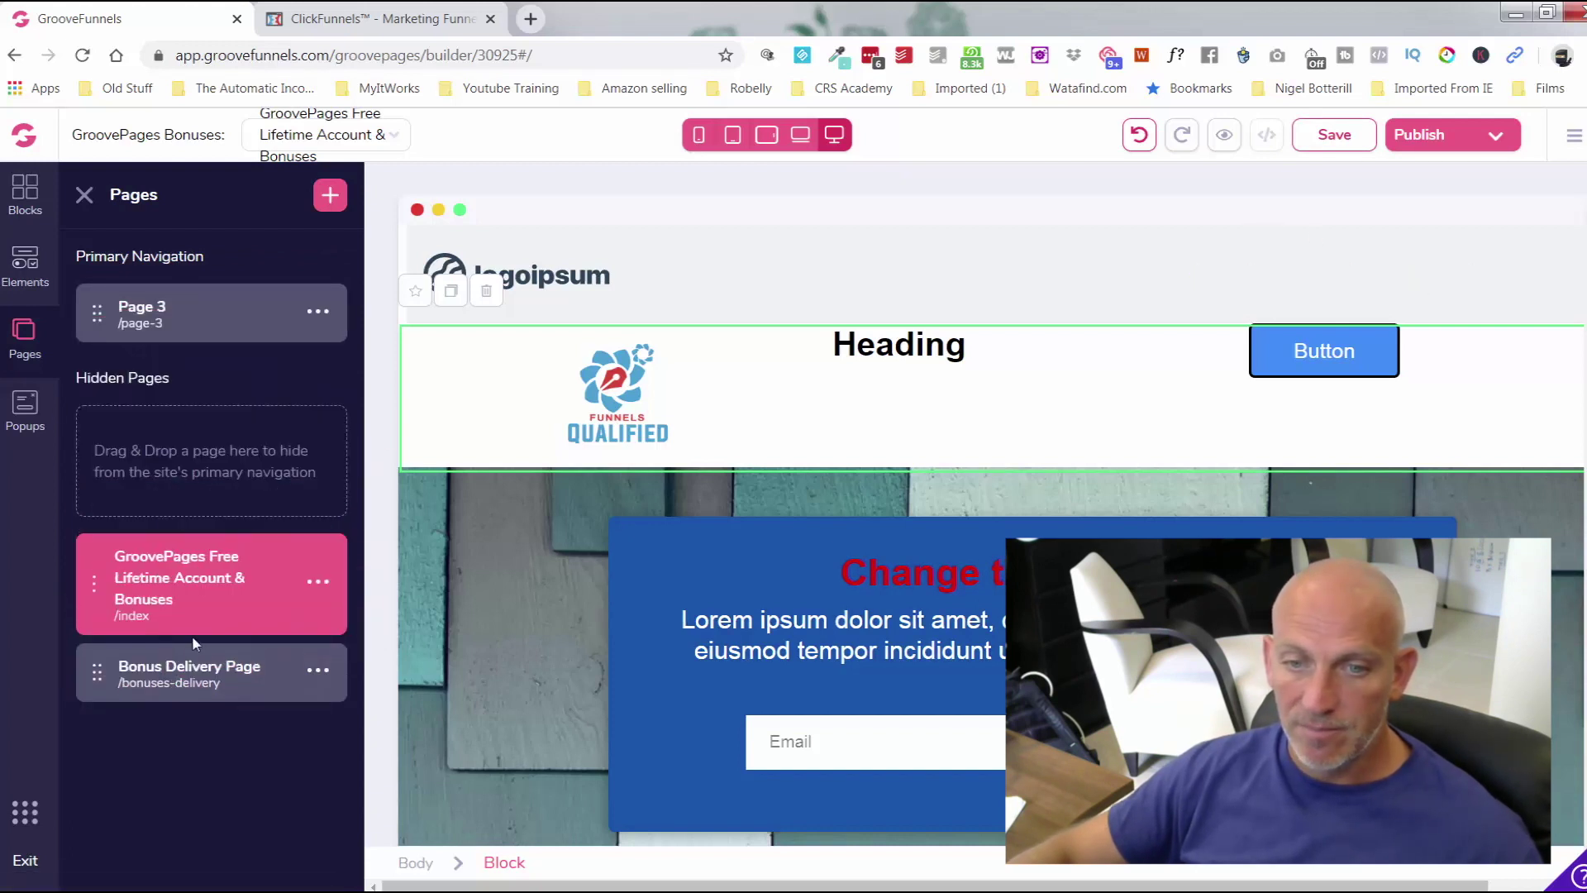
Step: Browse the list of elements available to add to the page
{"action": "left_click", "coordinate": [25, 286]}
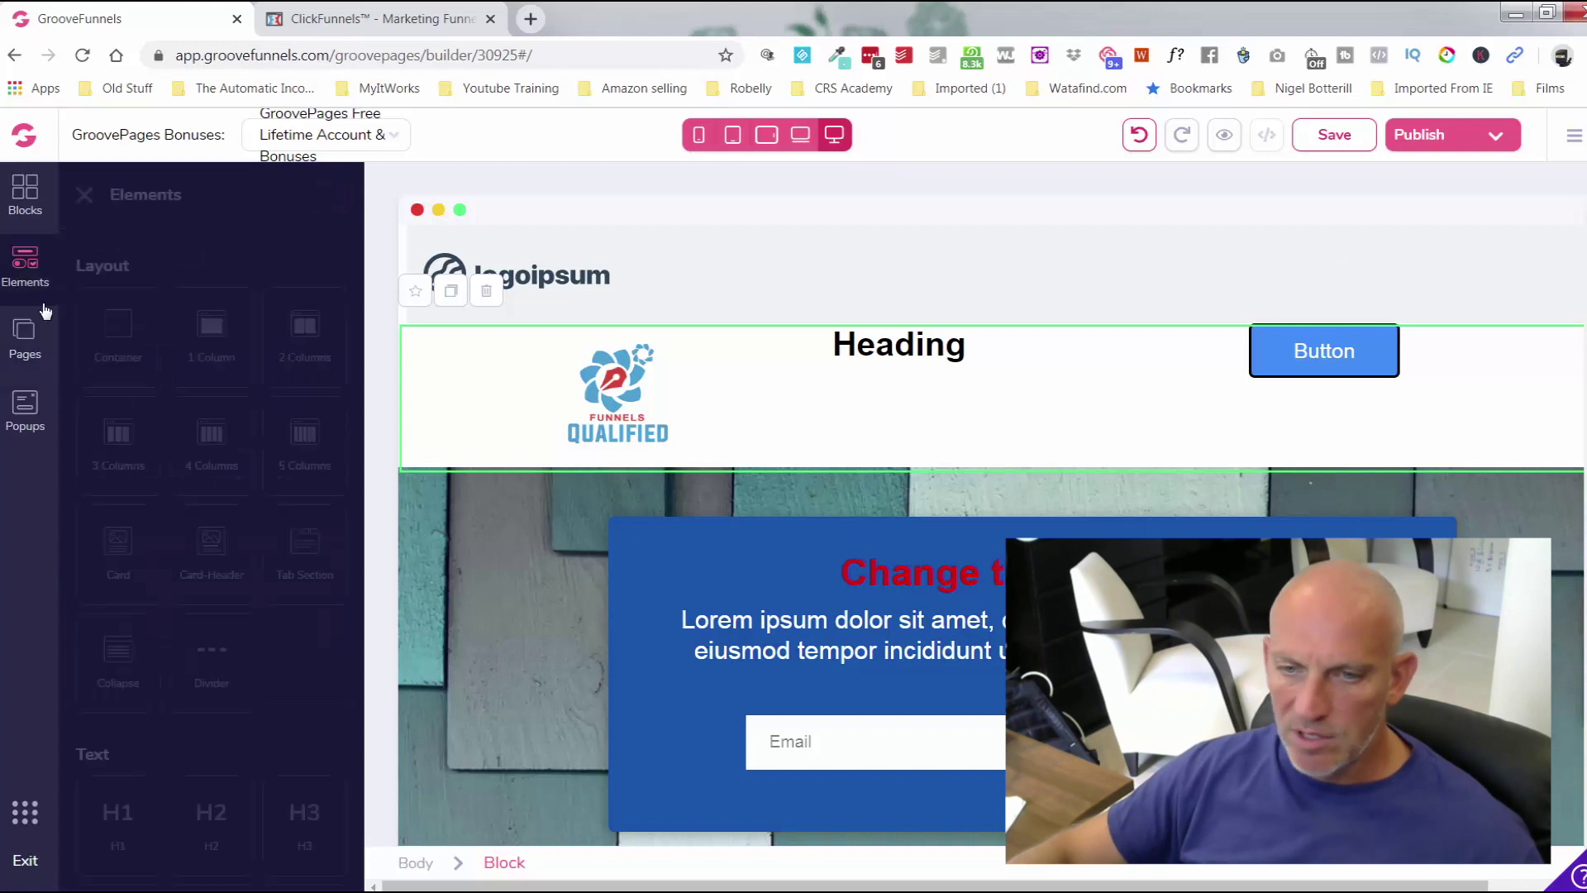
{"action": "scroll", "coordinate": [141, 436], "scroll_direction": "down", "scroll_amount": 10}
{"action": "scroll", "coordinate": [156, 435], "scroll_direction": "down", "scroll_amount": 10}
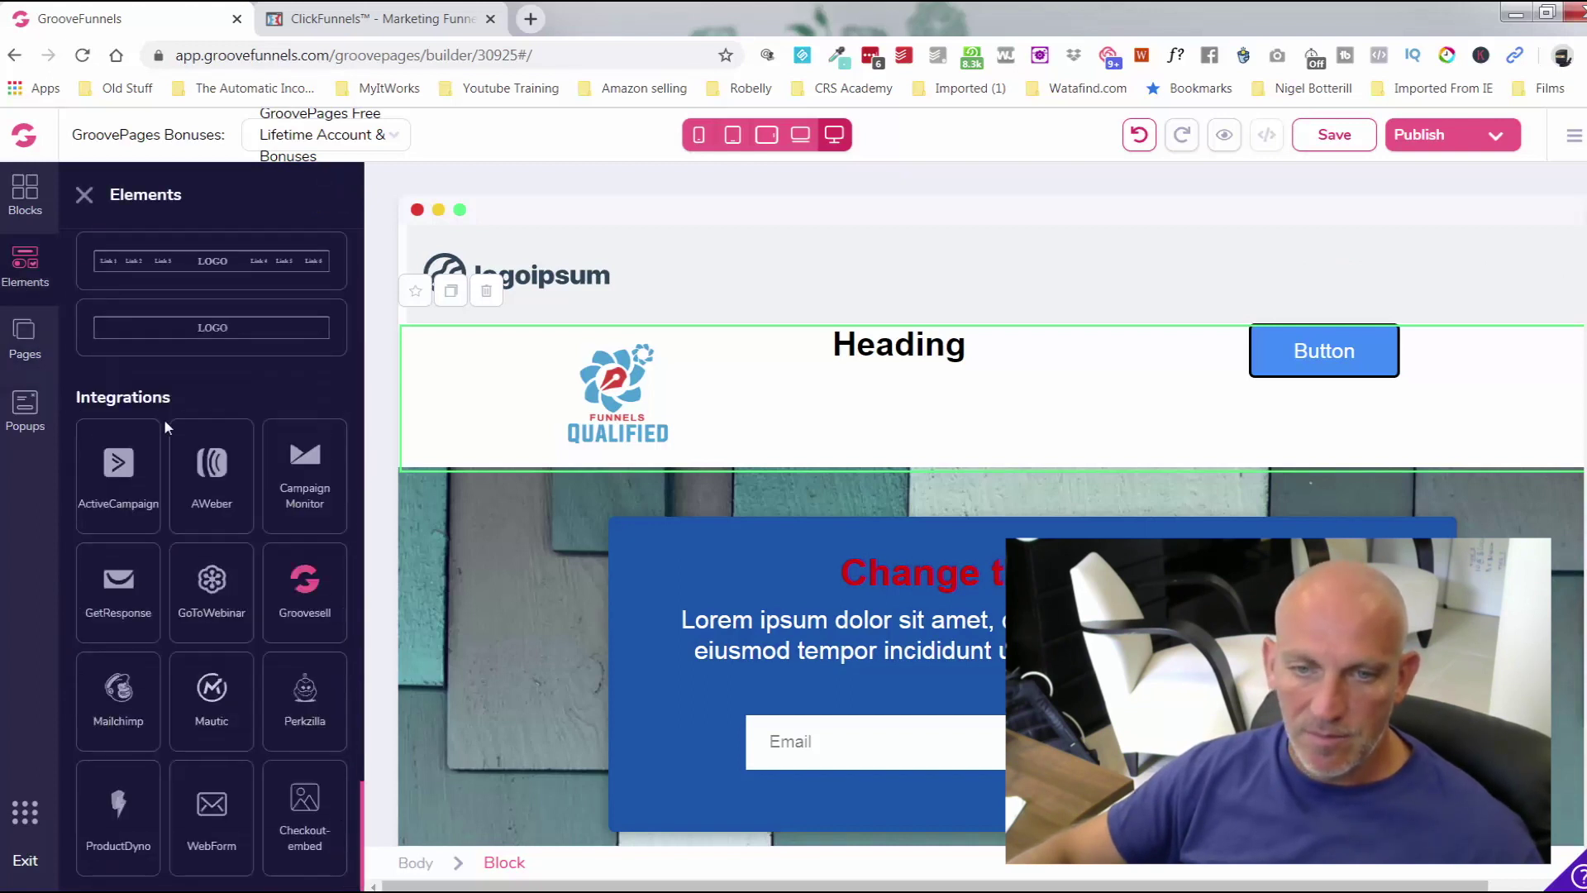
{"action": "scroll", "coordinate": [164, 418], "scroll_direction": "up", "scroll_amount": 5}
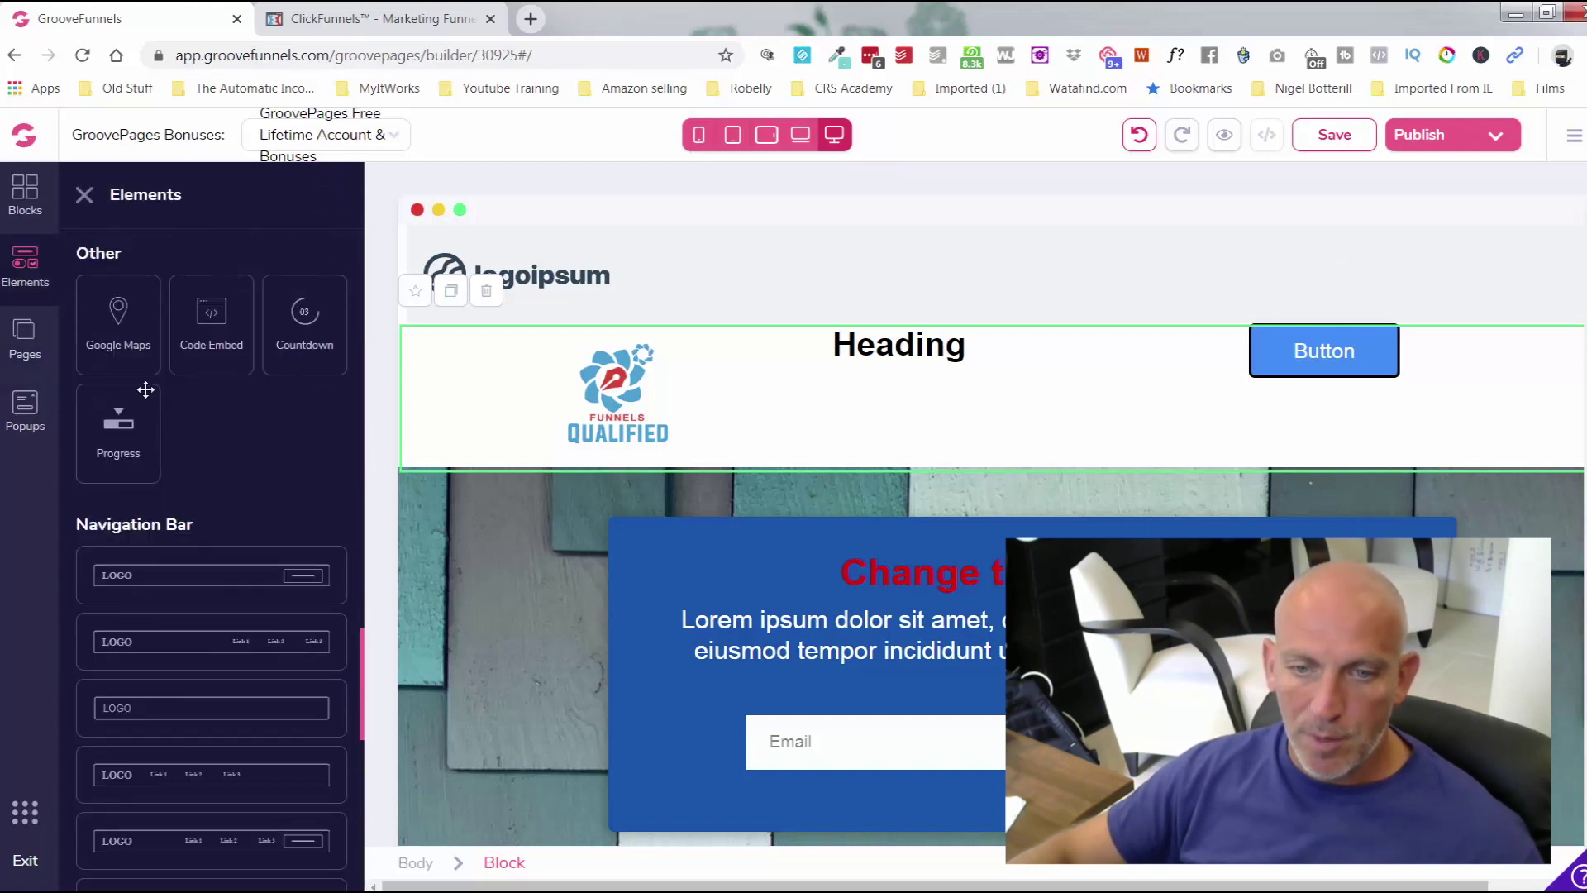
Step: Start a new popup and check its Type options, then abandon it and exit the editor
{"action": "left_click", "coordinate": [22, 400]}
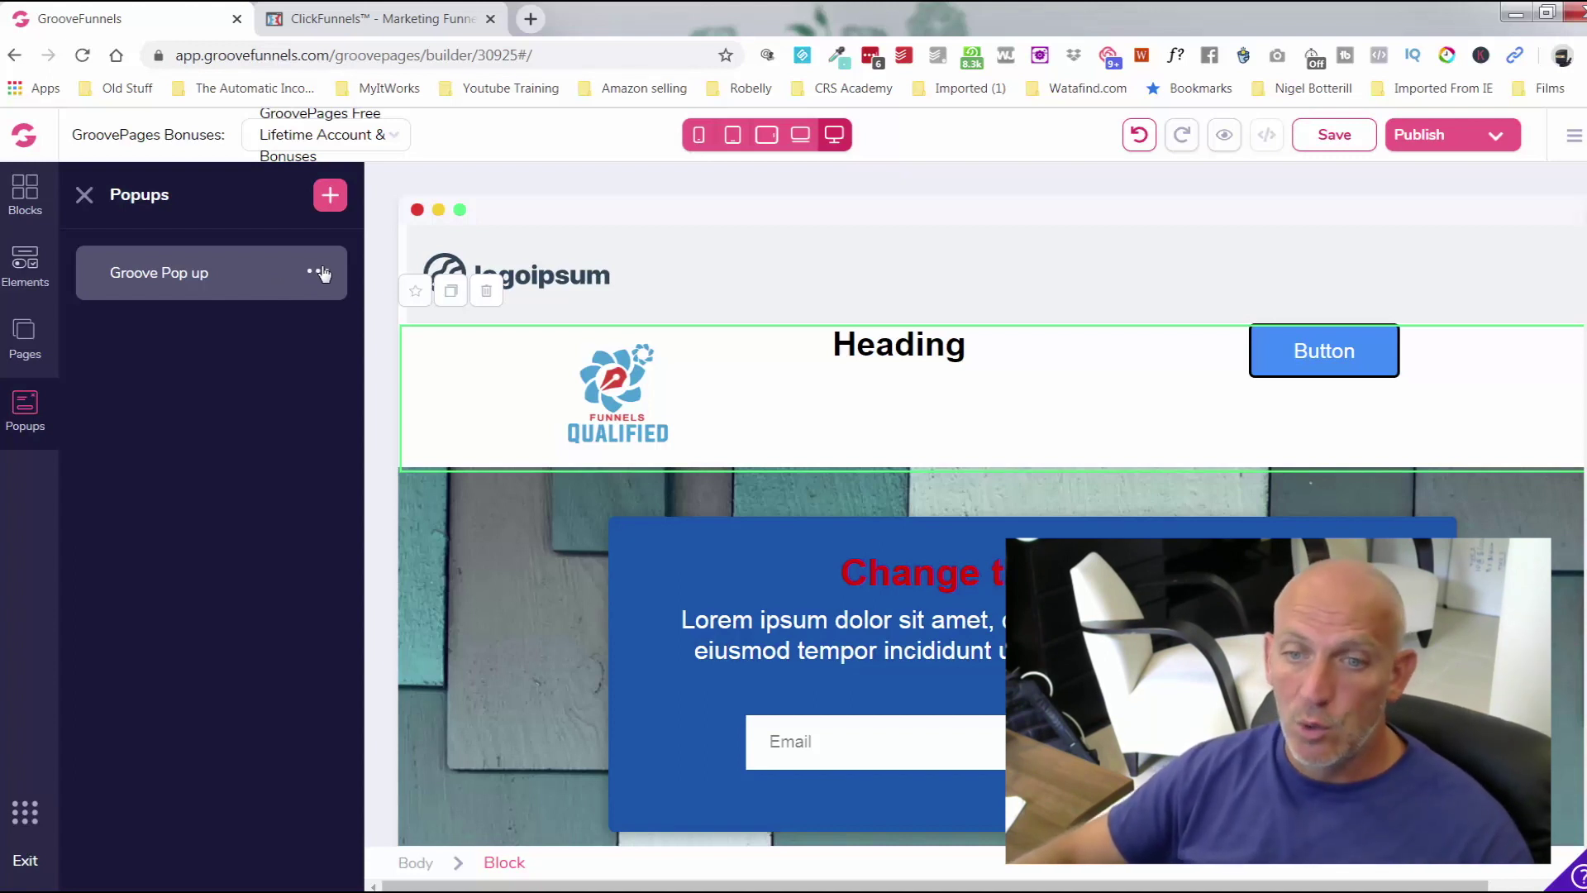
{"action": "left_click", "coordinate": [329, 196]}
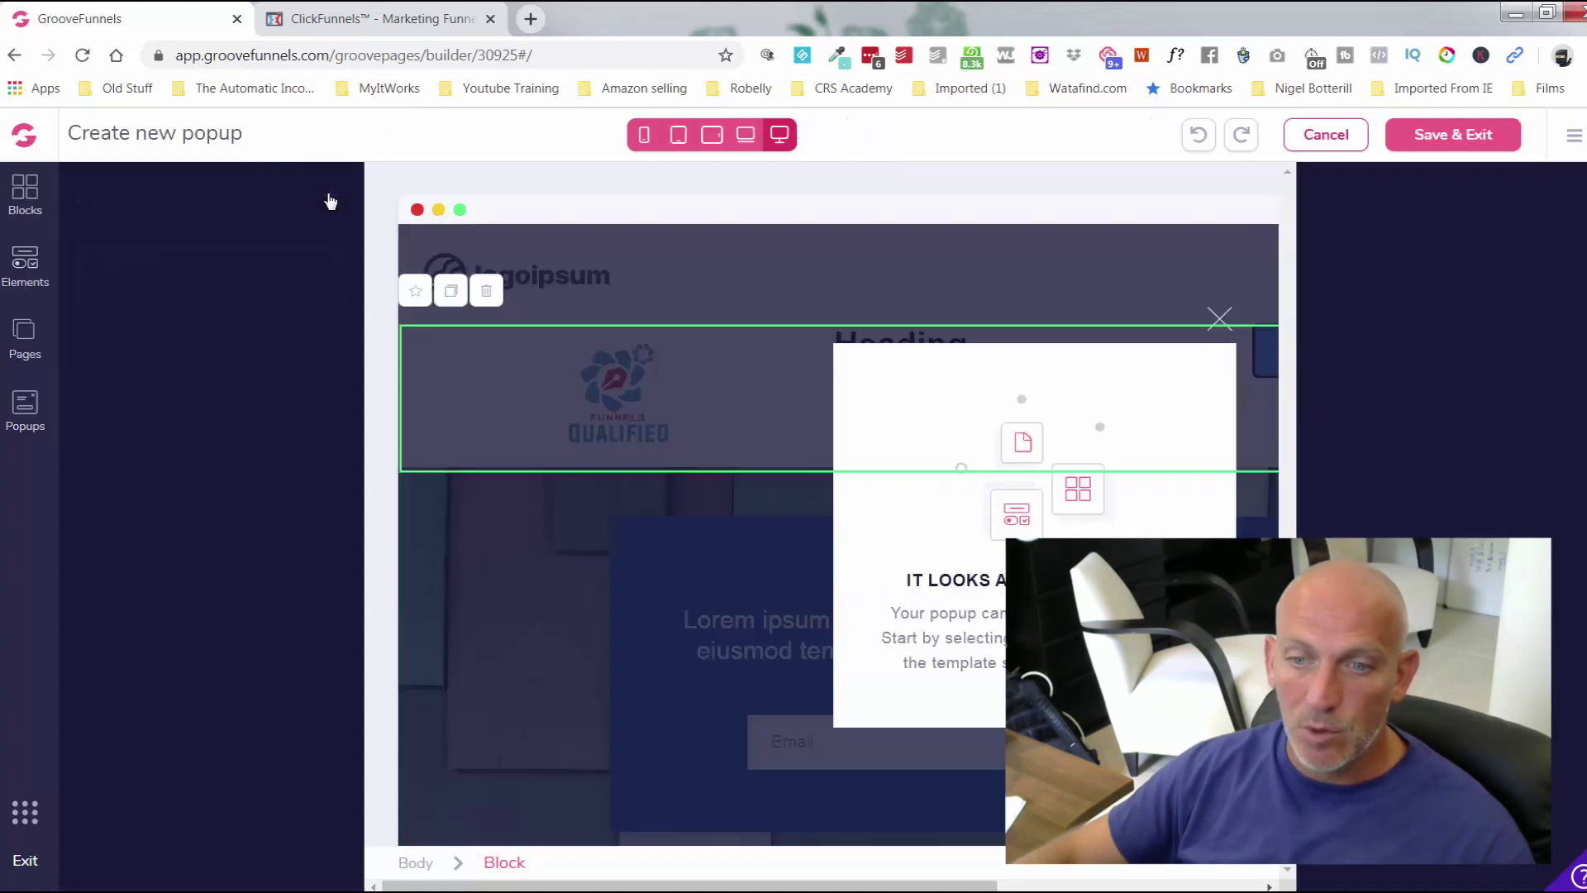
{"action": "left_click", "coordinate": [295, 388]}
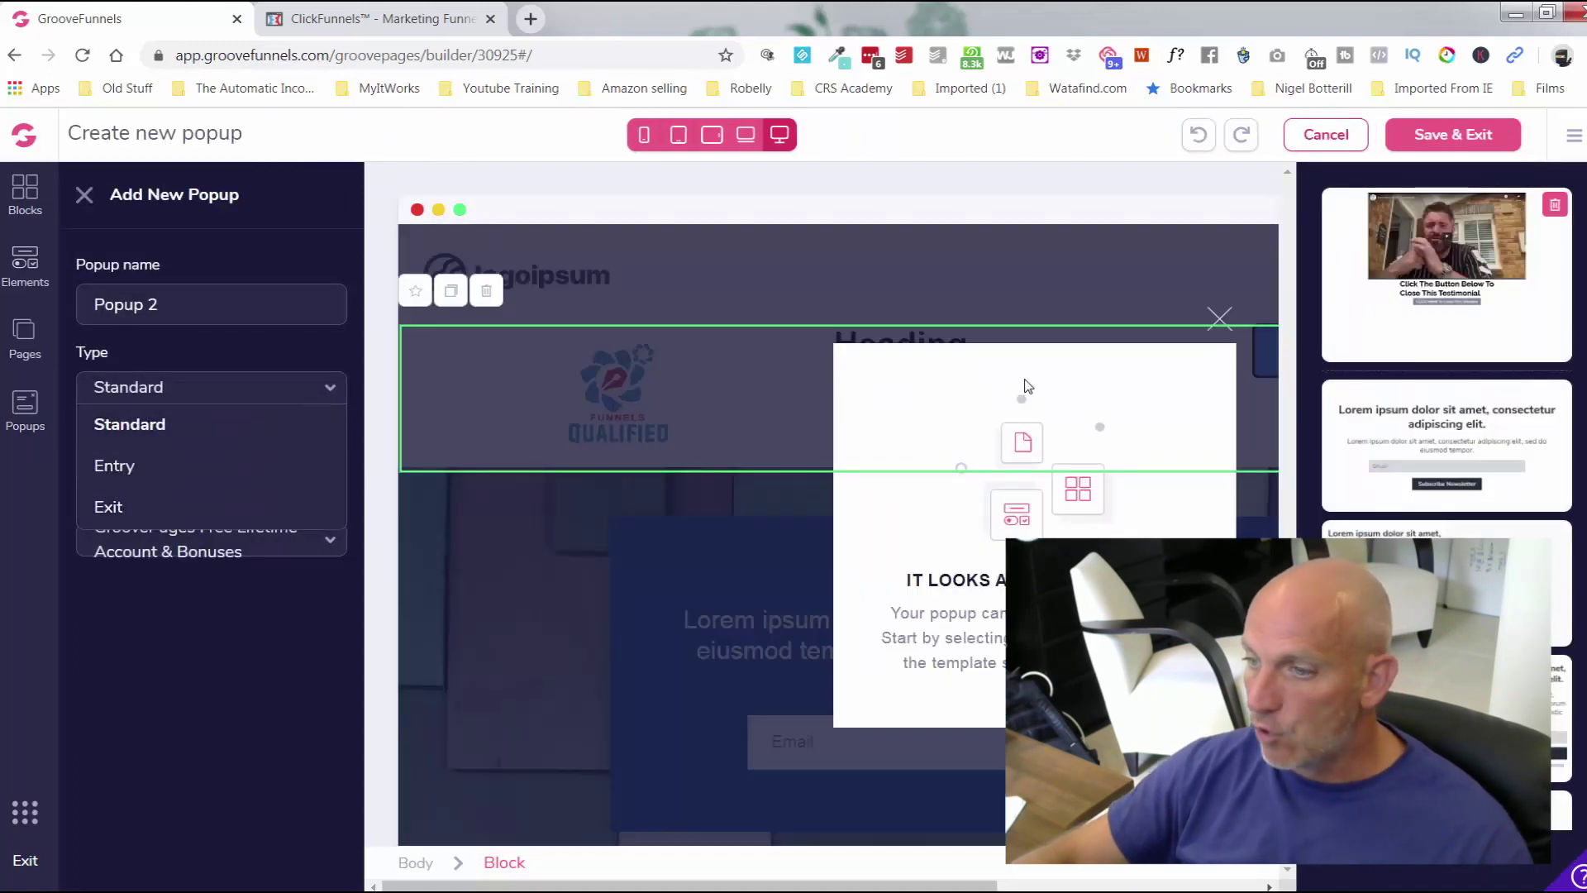
{"action": "scroll", "coordinate": [1440, 389], "scroll_direction": "down", "scroll_amount": 5}
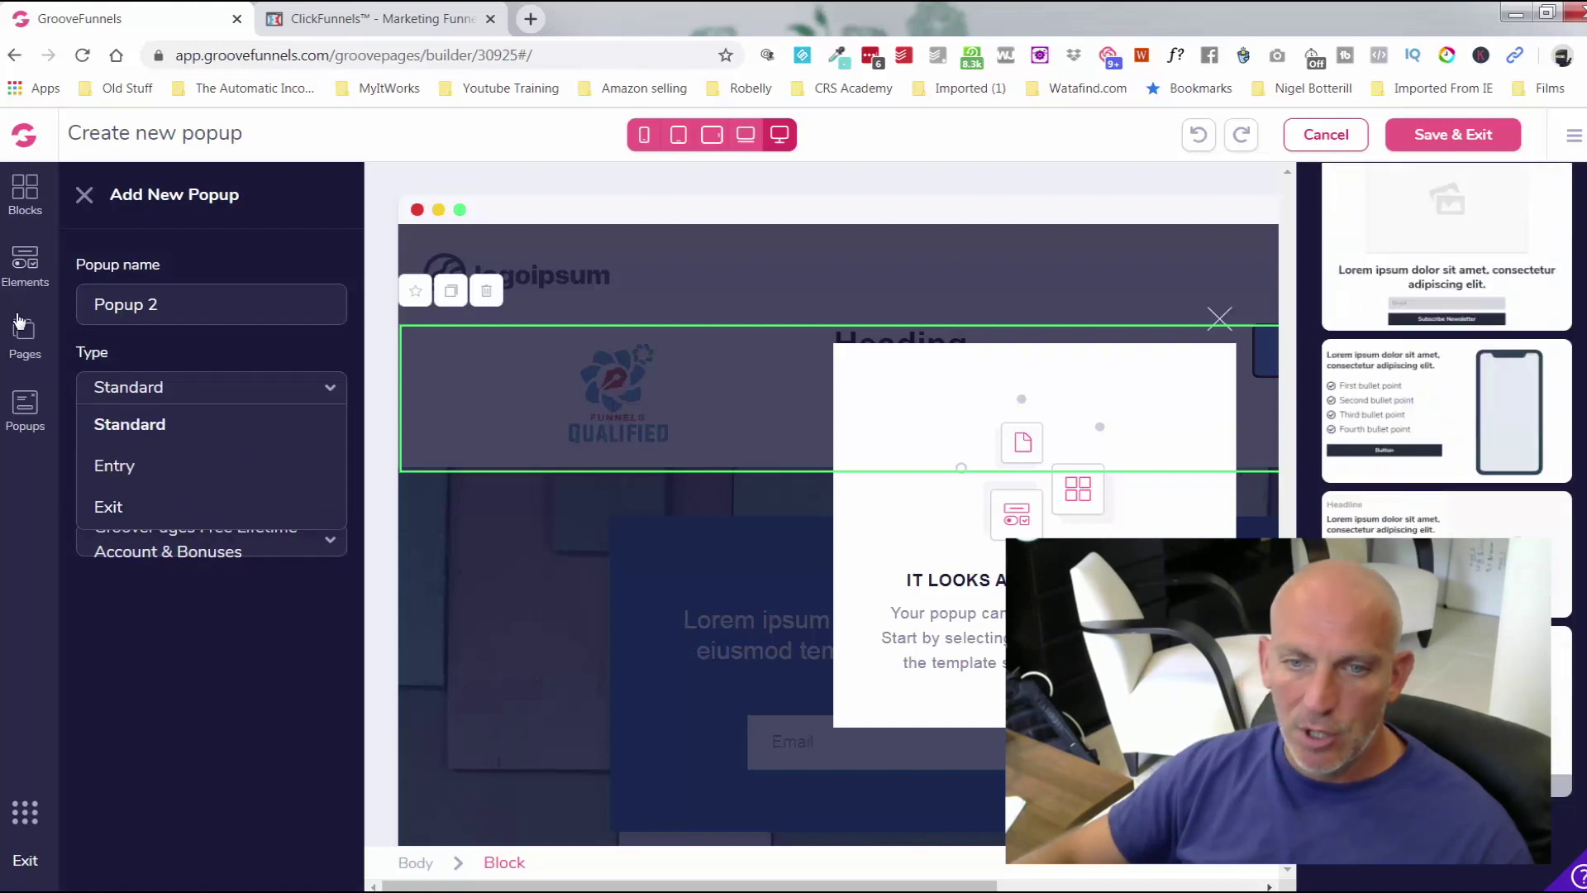
{"action": "left_click", "coordinate": [24, 403]}
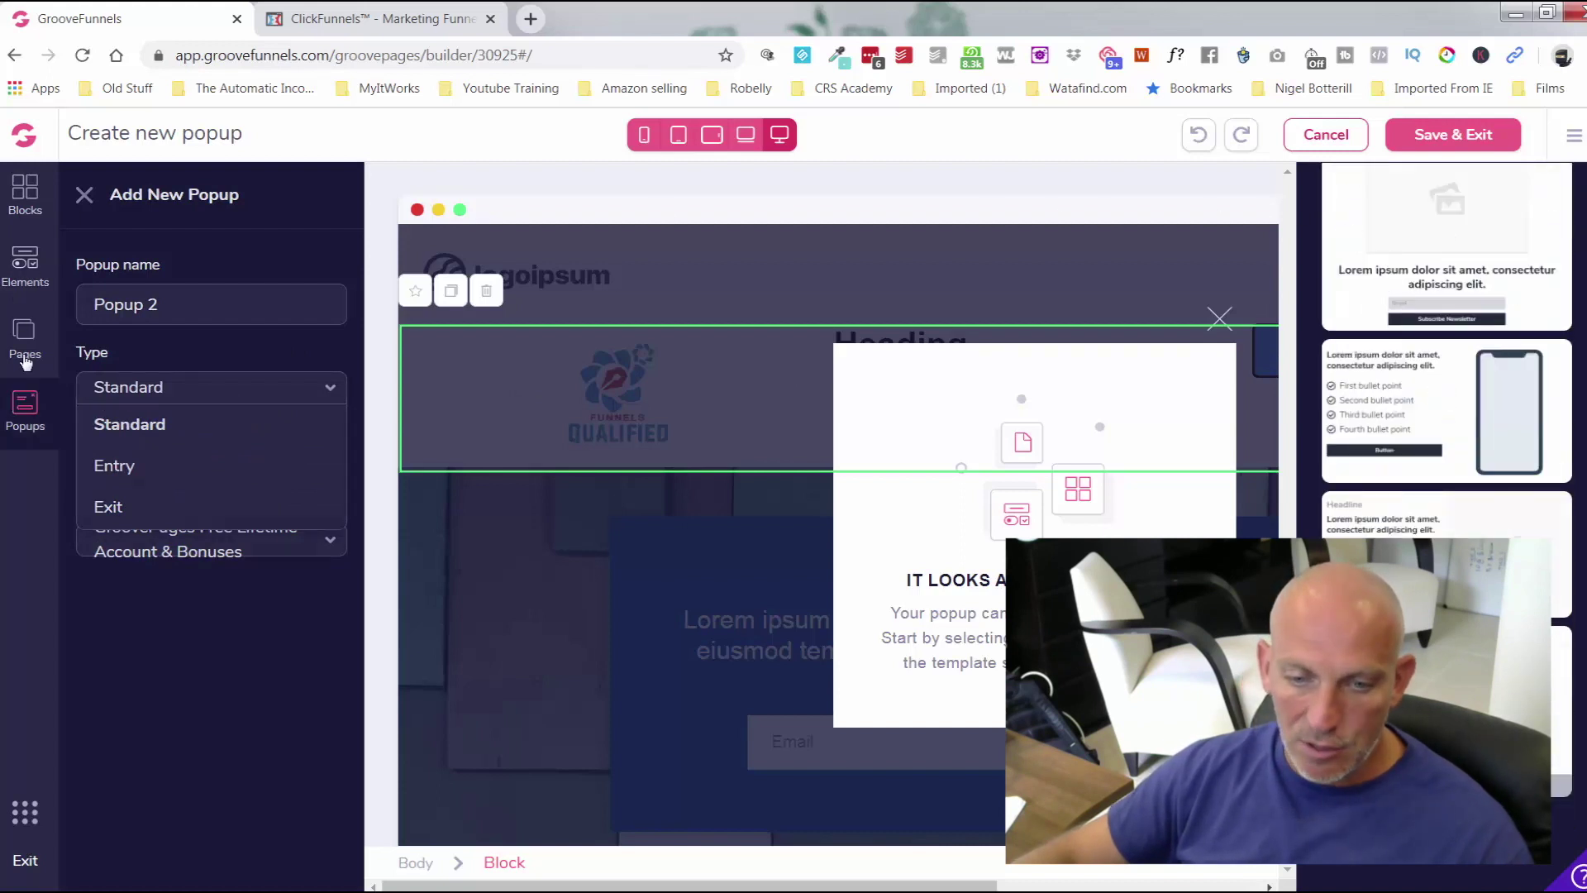
{"action": "left_click", "coordinate": [24, 863]}
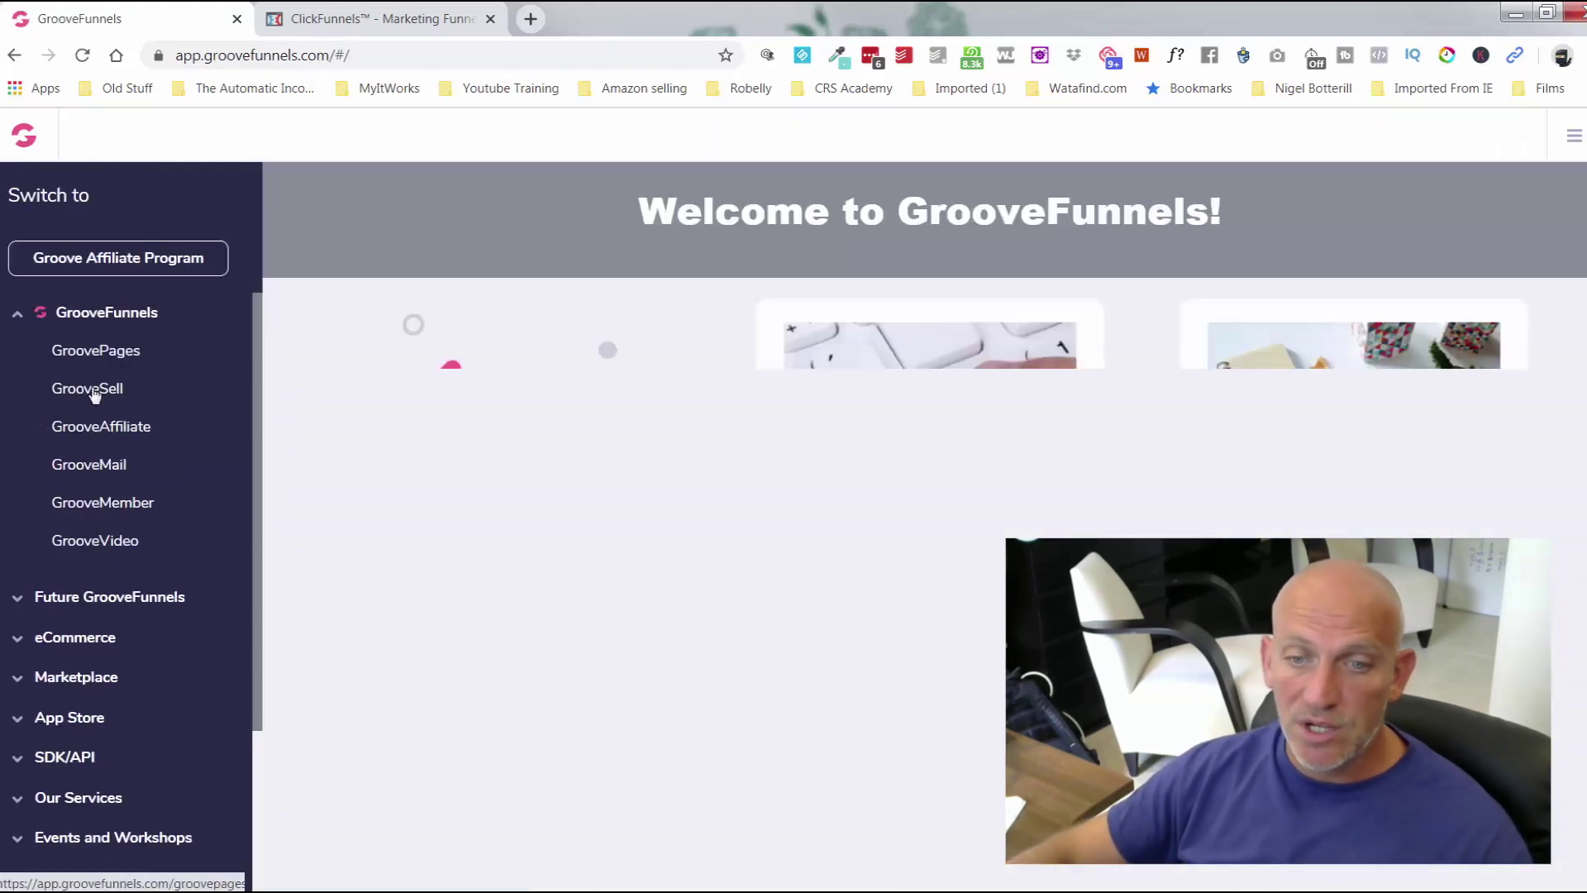
Step: In GrooveSell, manage the Group Coaching Code Demo funnel's products and edit Group Coaching Code
{"action": "left_click", "coordinate": [94, 394]}
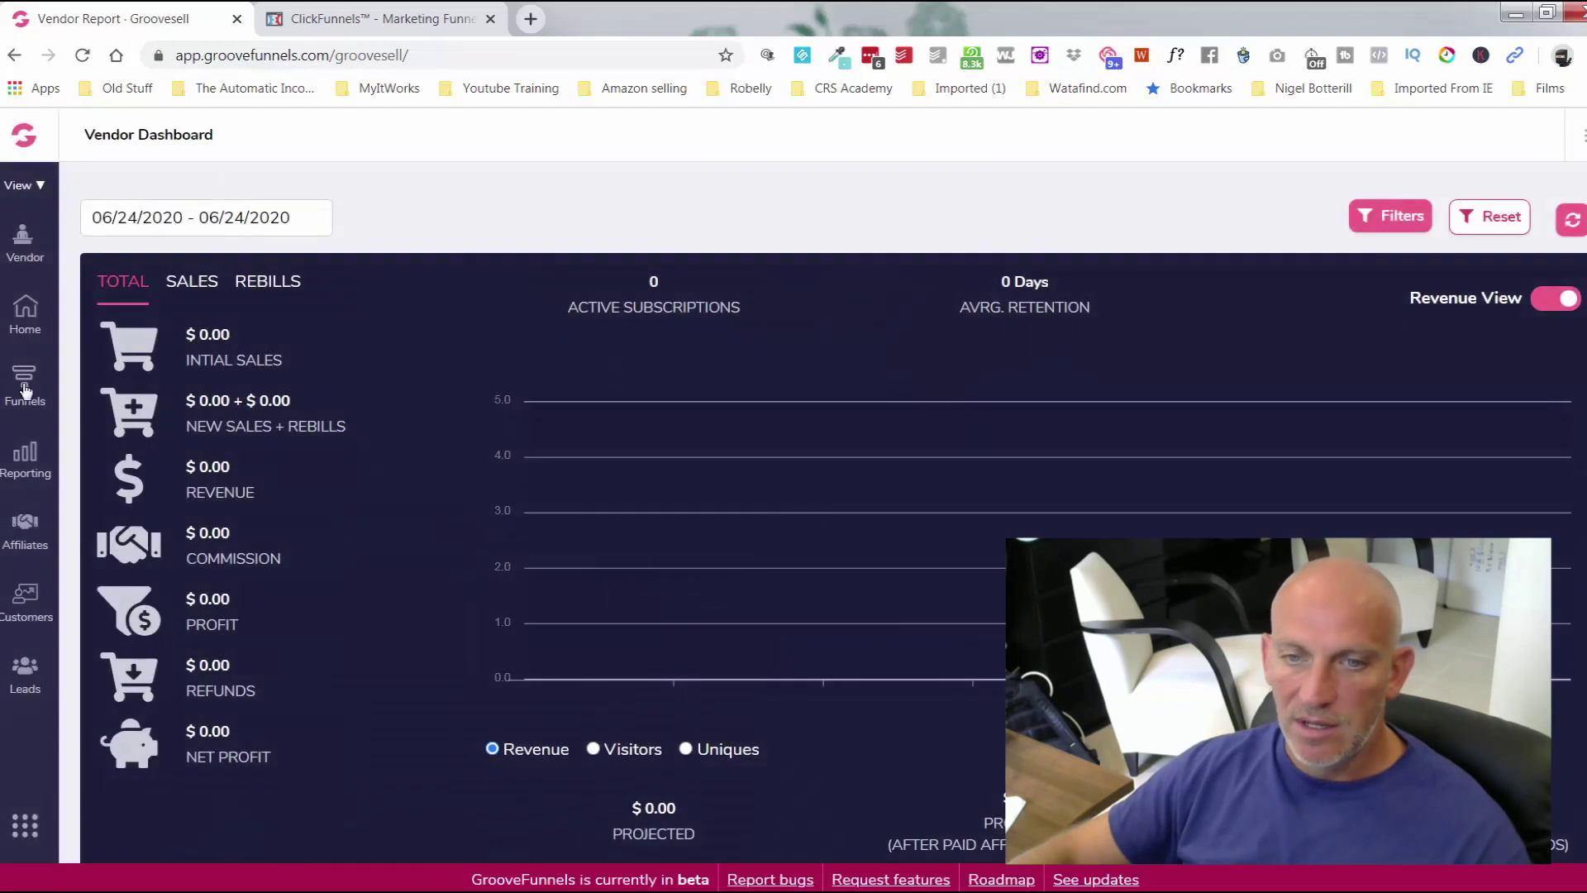
{"action": "left_click", "coordinate": [25, 378]}
{"action": "left_click", "coordinate": [82, 194]}
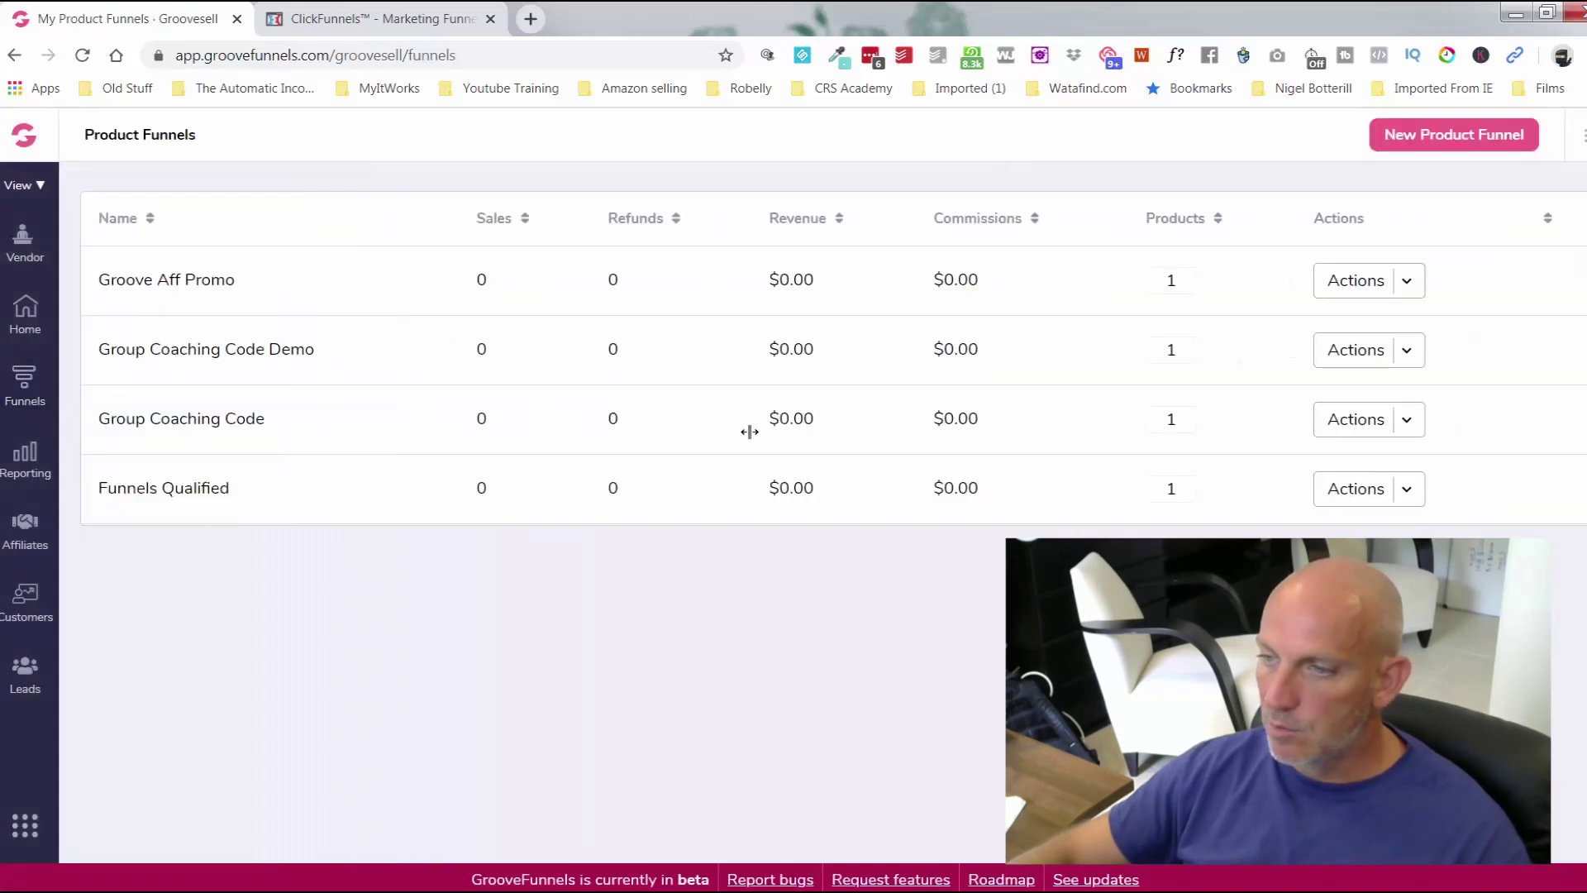
{"action": "left_click", "coordinate": [1408, 352]}
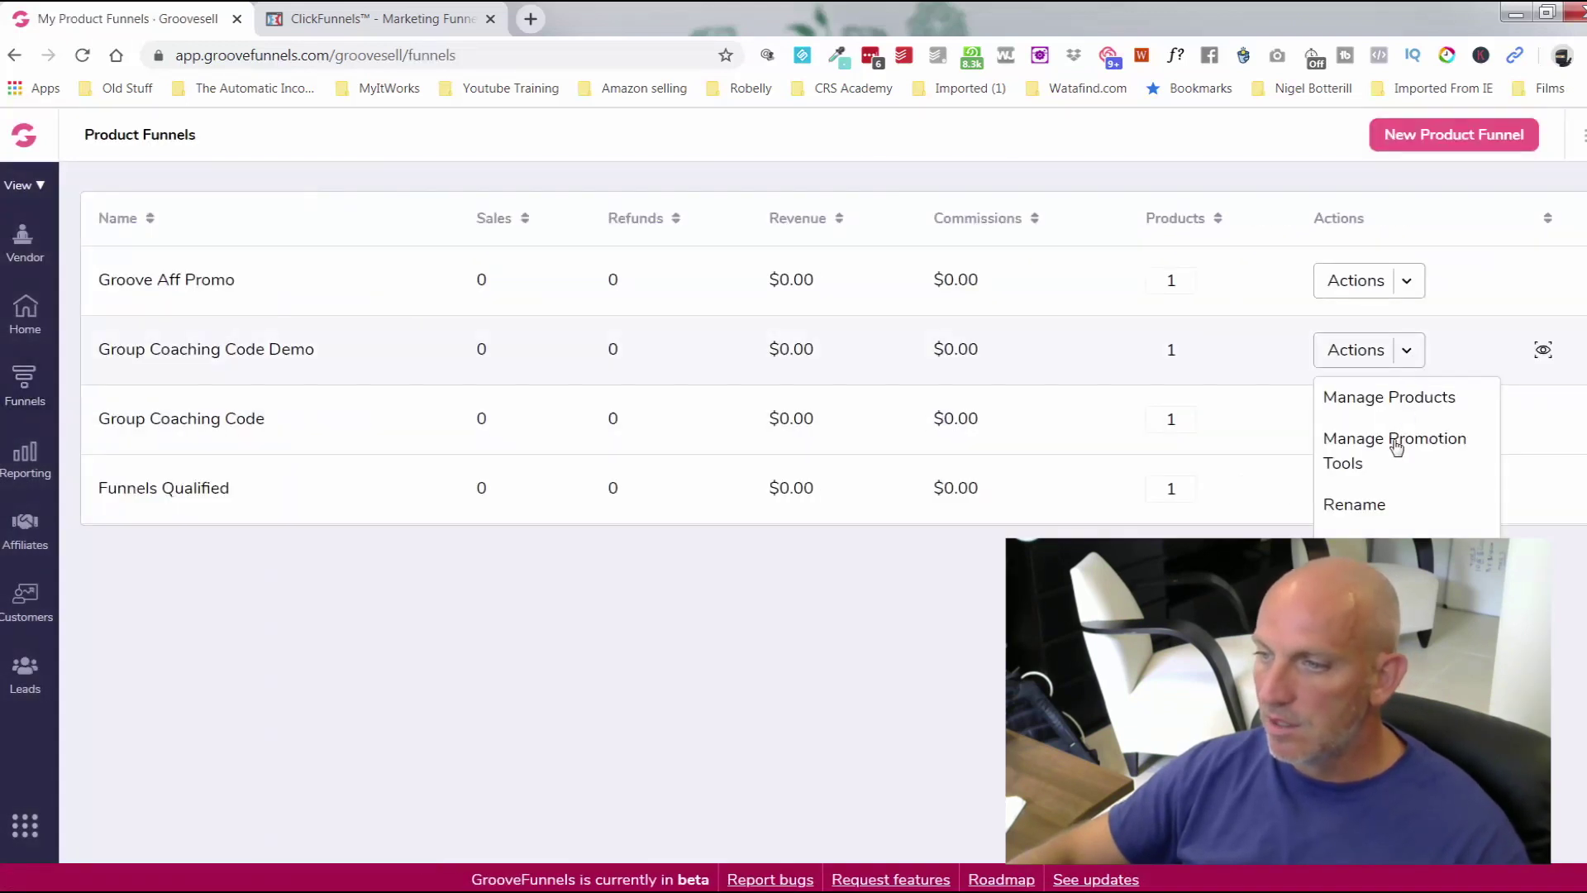
{"action": "left_click", "coordinate": [1382, 398]}
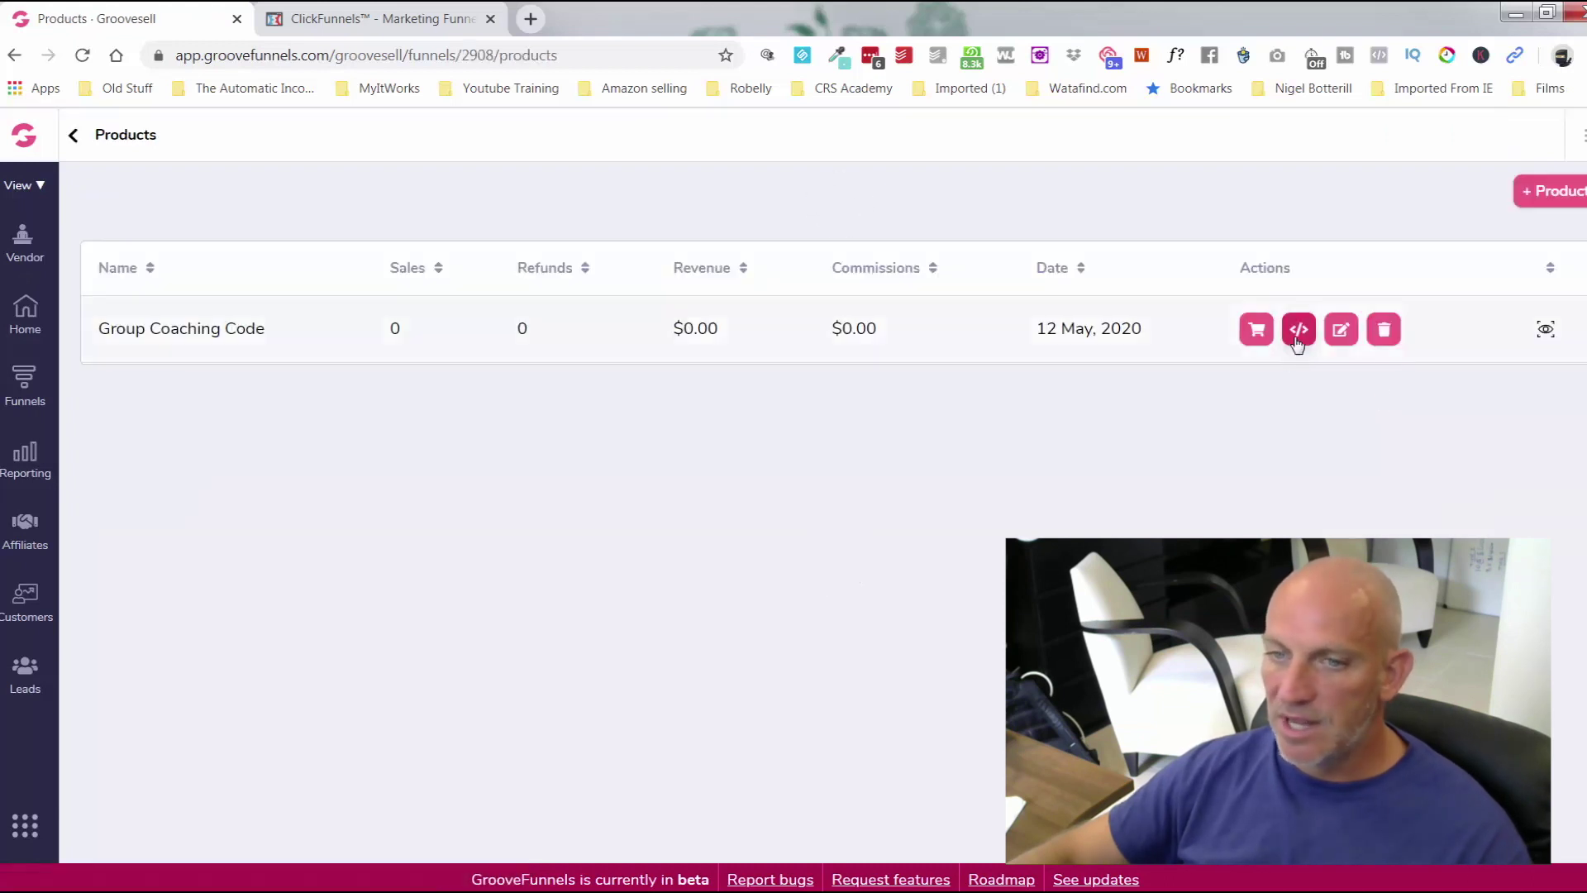
{"action": "left_click", "coordinate": [1341, 330]}
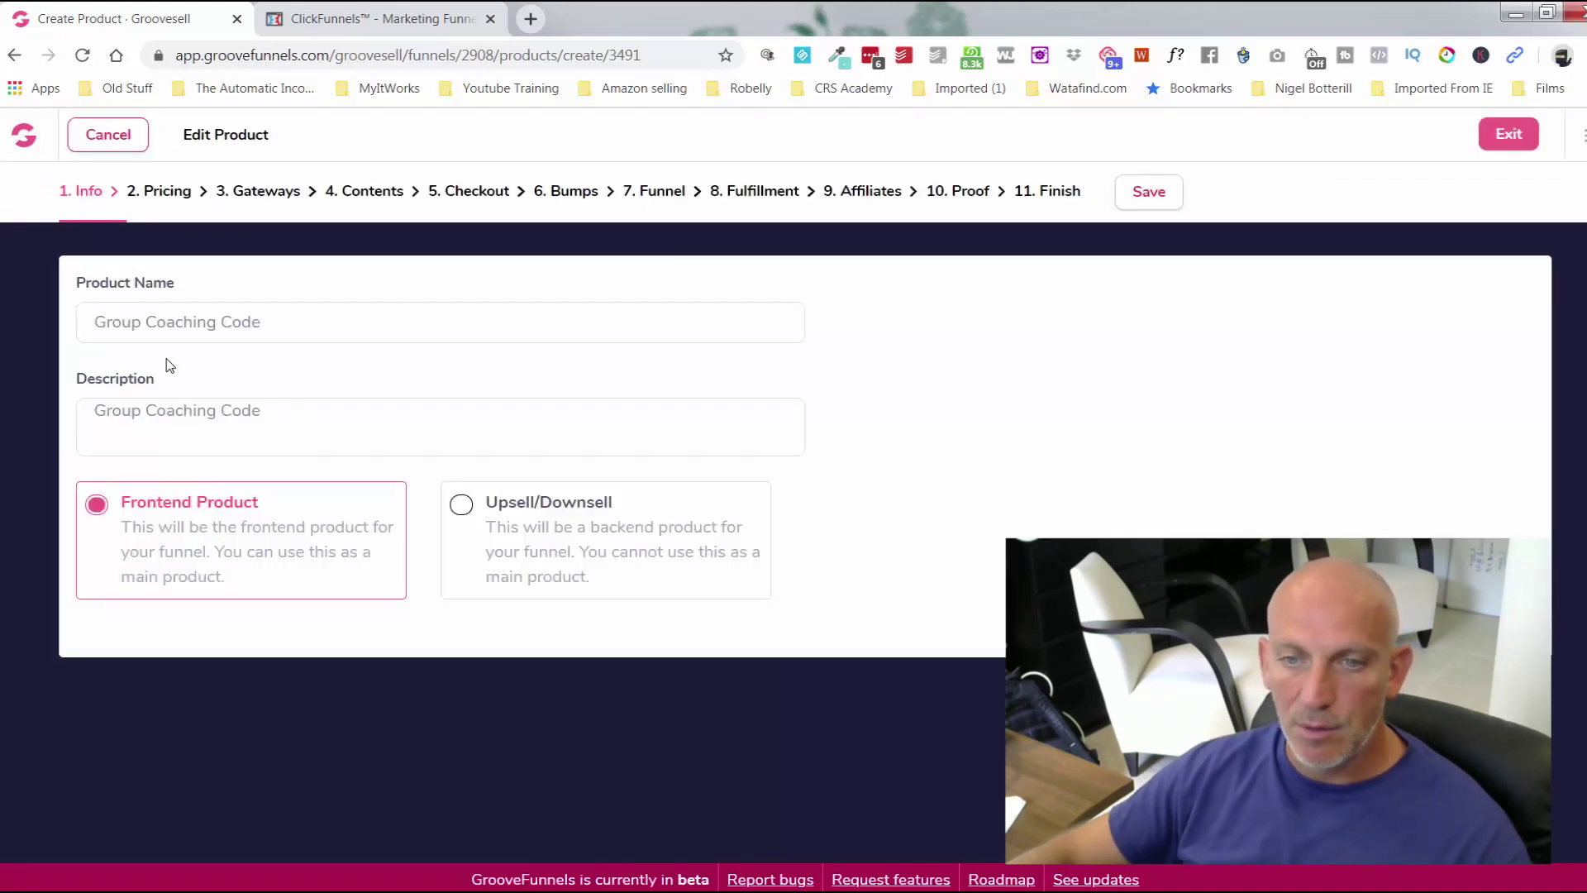
Step: Review the product's pricing plan, payment gateways, sales page and checkout settings
{"action": "left_click", "coordinate": [169, 190]}
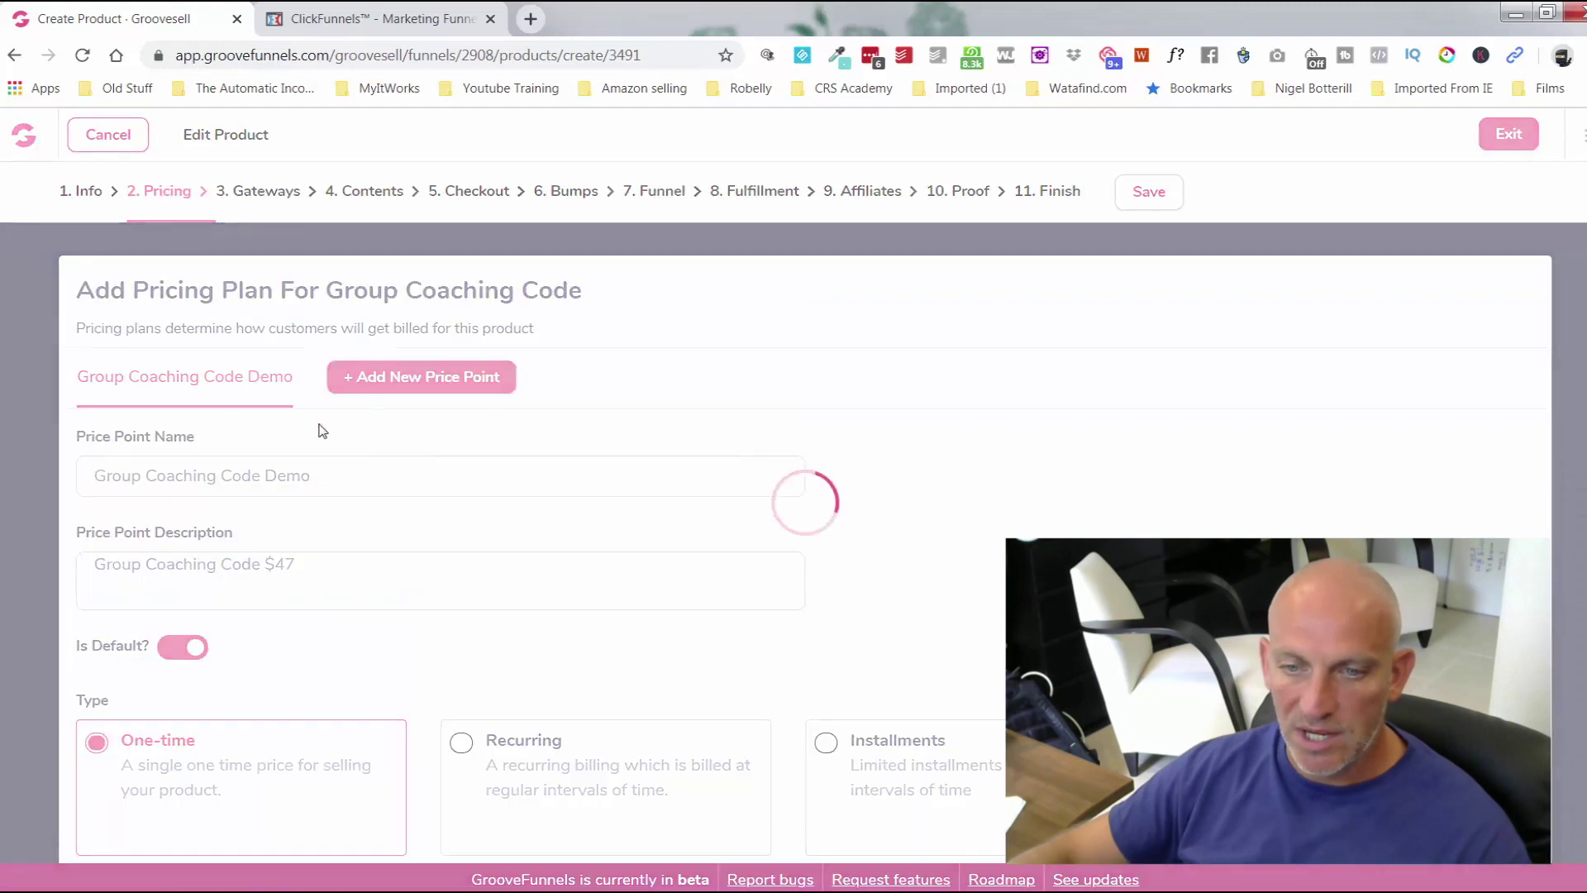
{"action": "scroll", "coordinate": [298, 472], "scroll_direction": "down", "scroll_amount": 3}
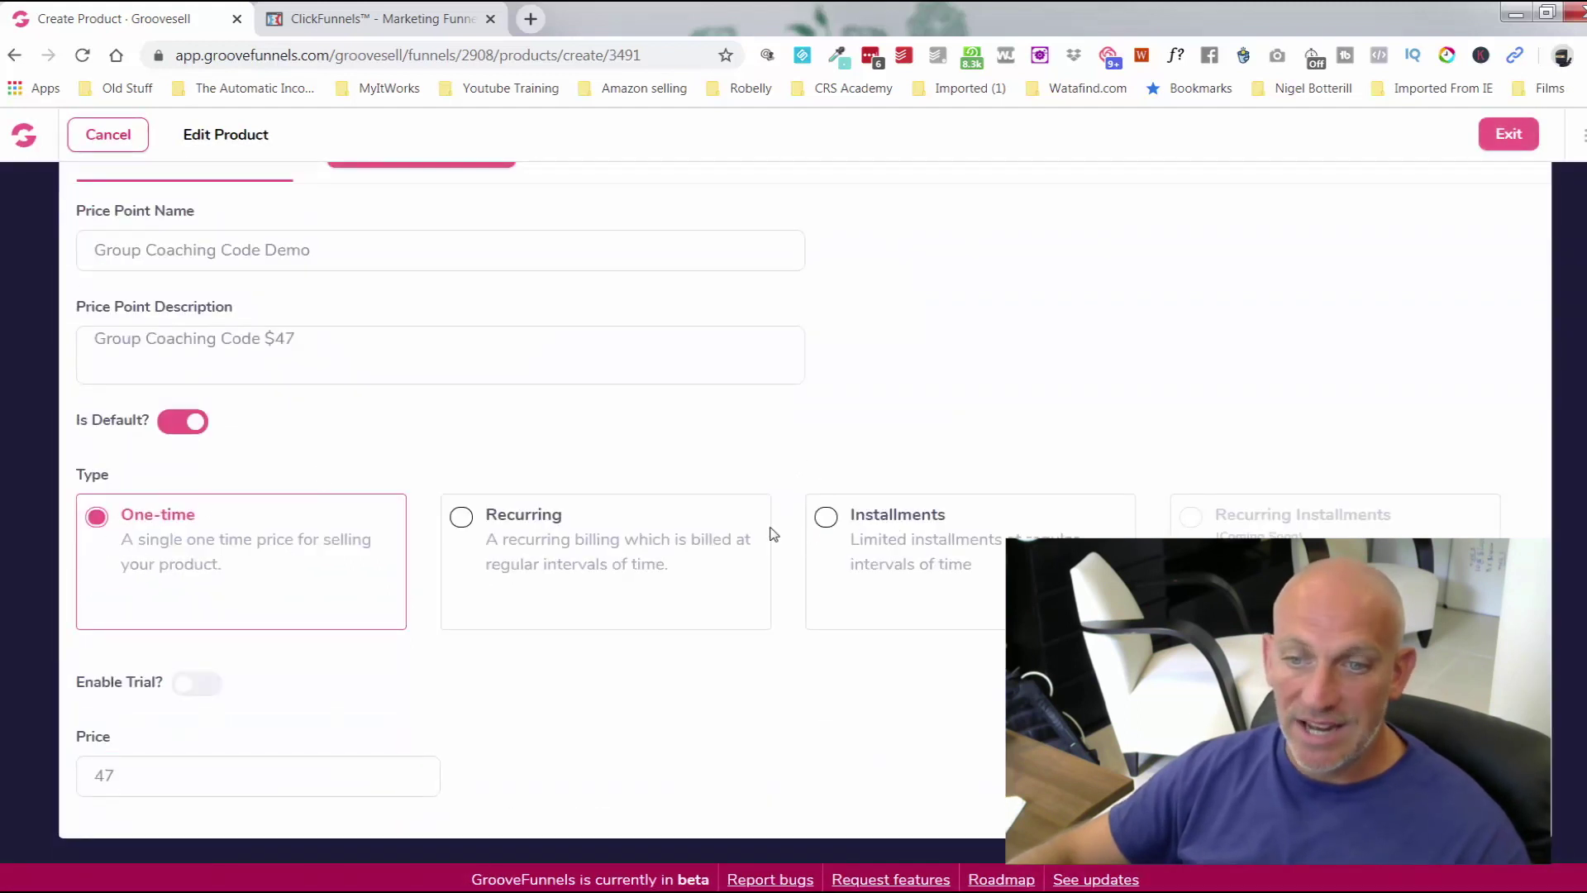
{"action": "scroll", "coordinate": [773, 535], "scroll_direction": "up", "scroll_amount": 3}
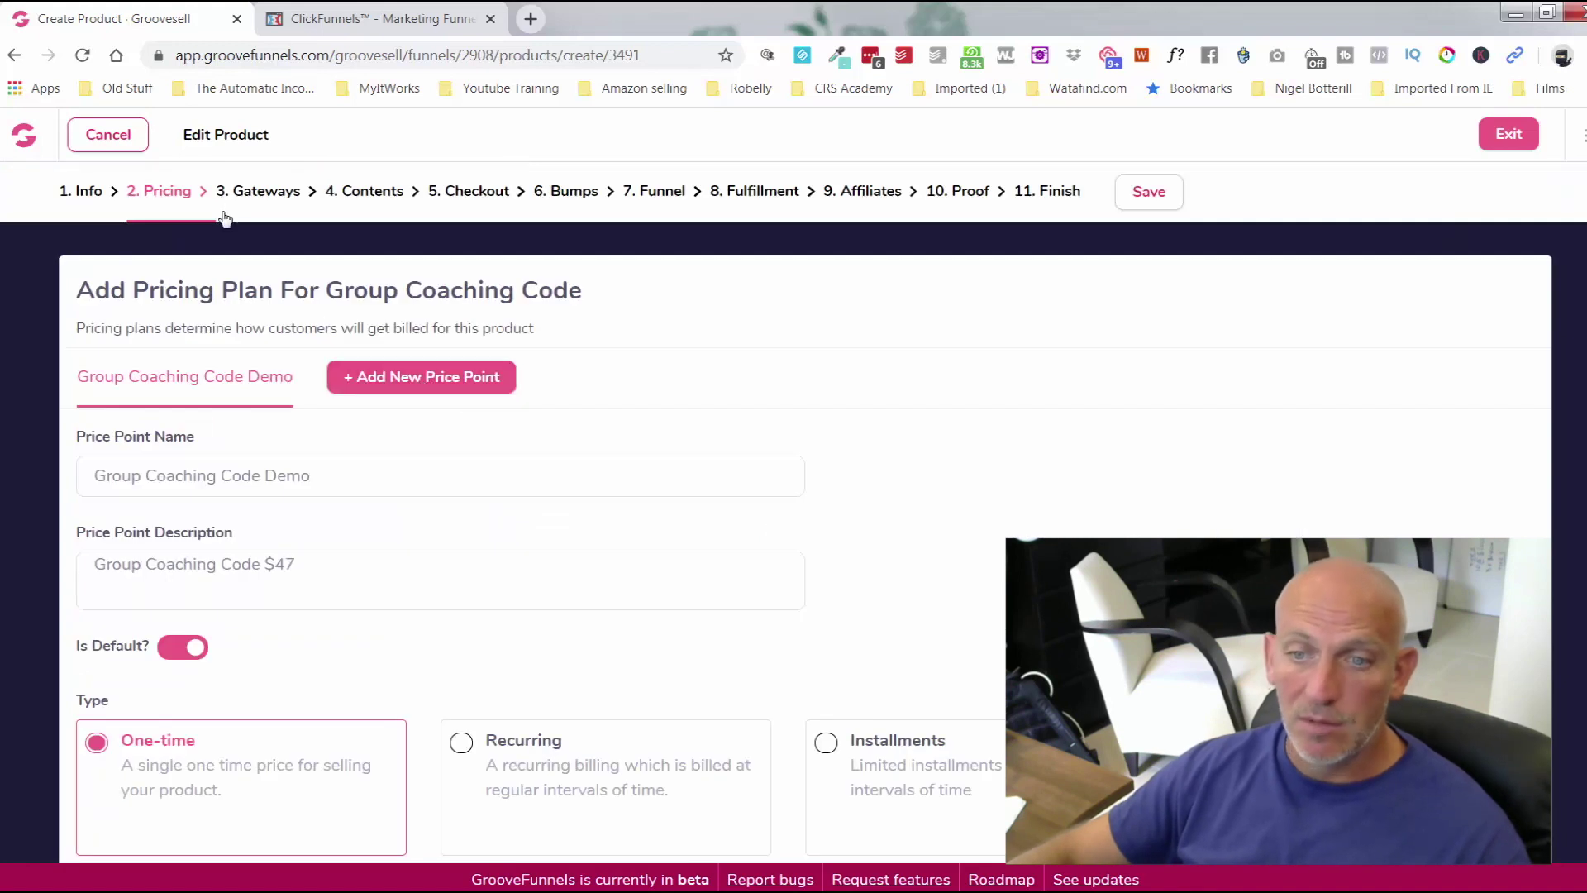
{"action": "left_click", "coordinate": [261, 190]}
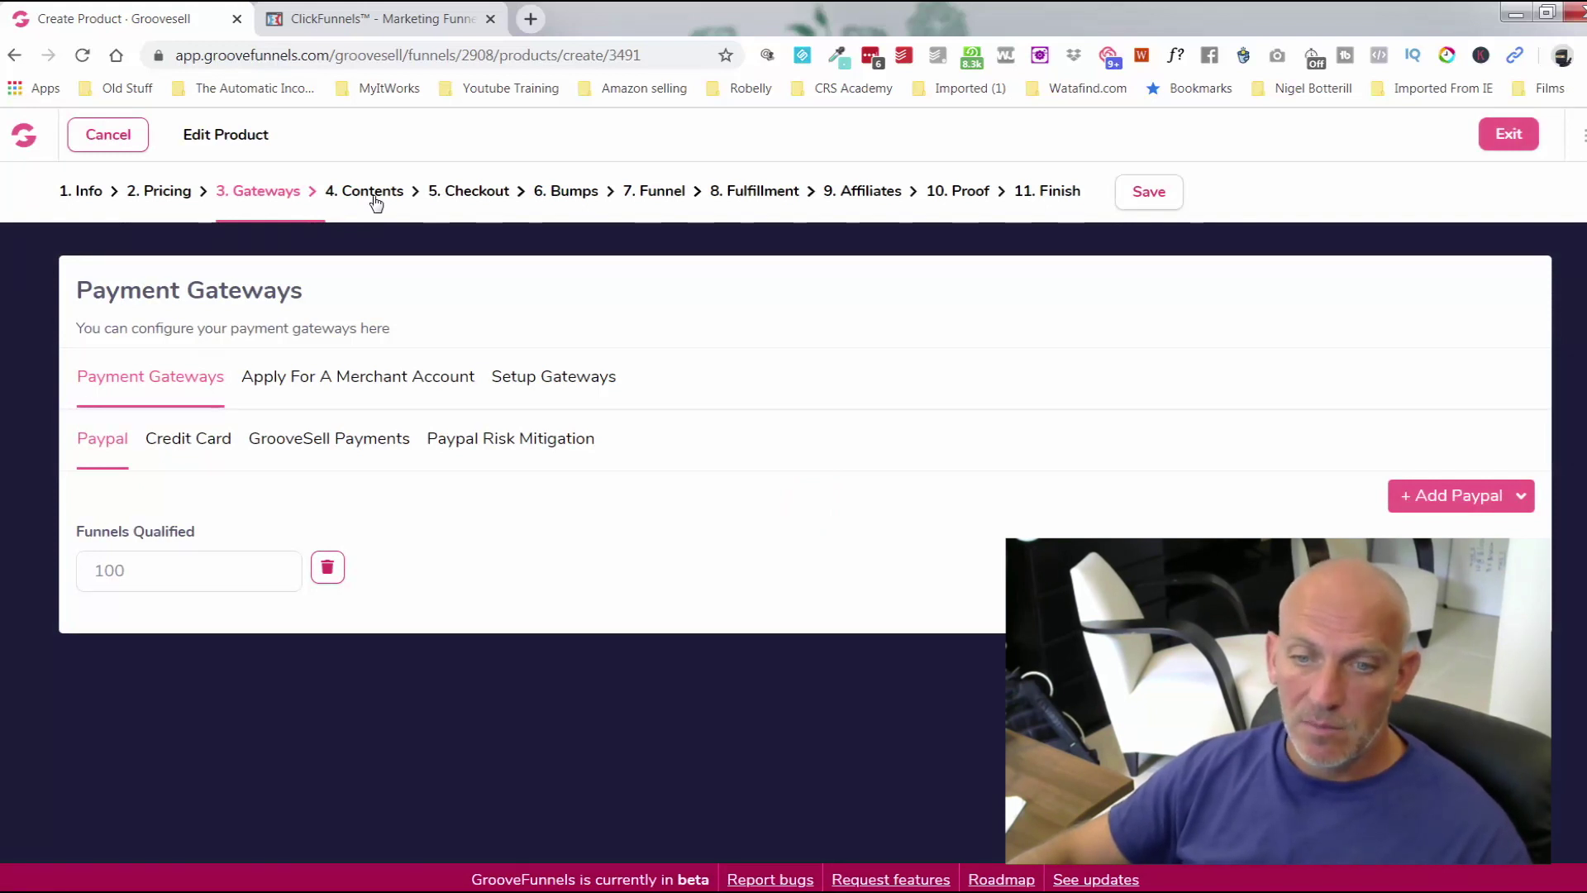
{"action": "left_click", "coordinate": [374, 191]}
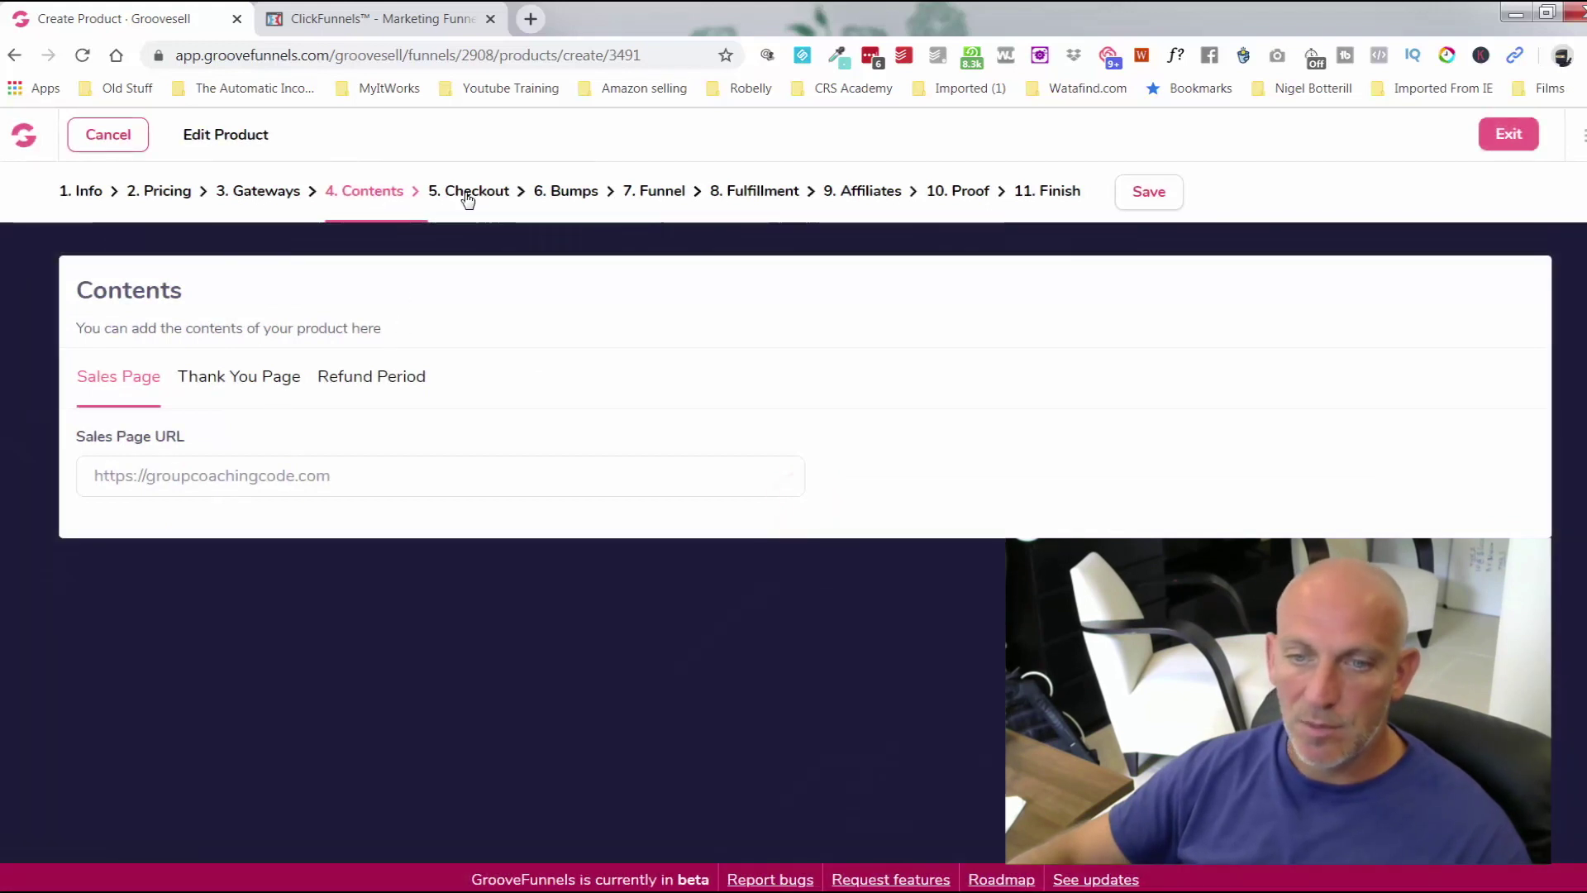
{"action": "left_click", "coordinate": [465, 194]}
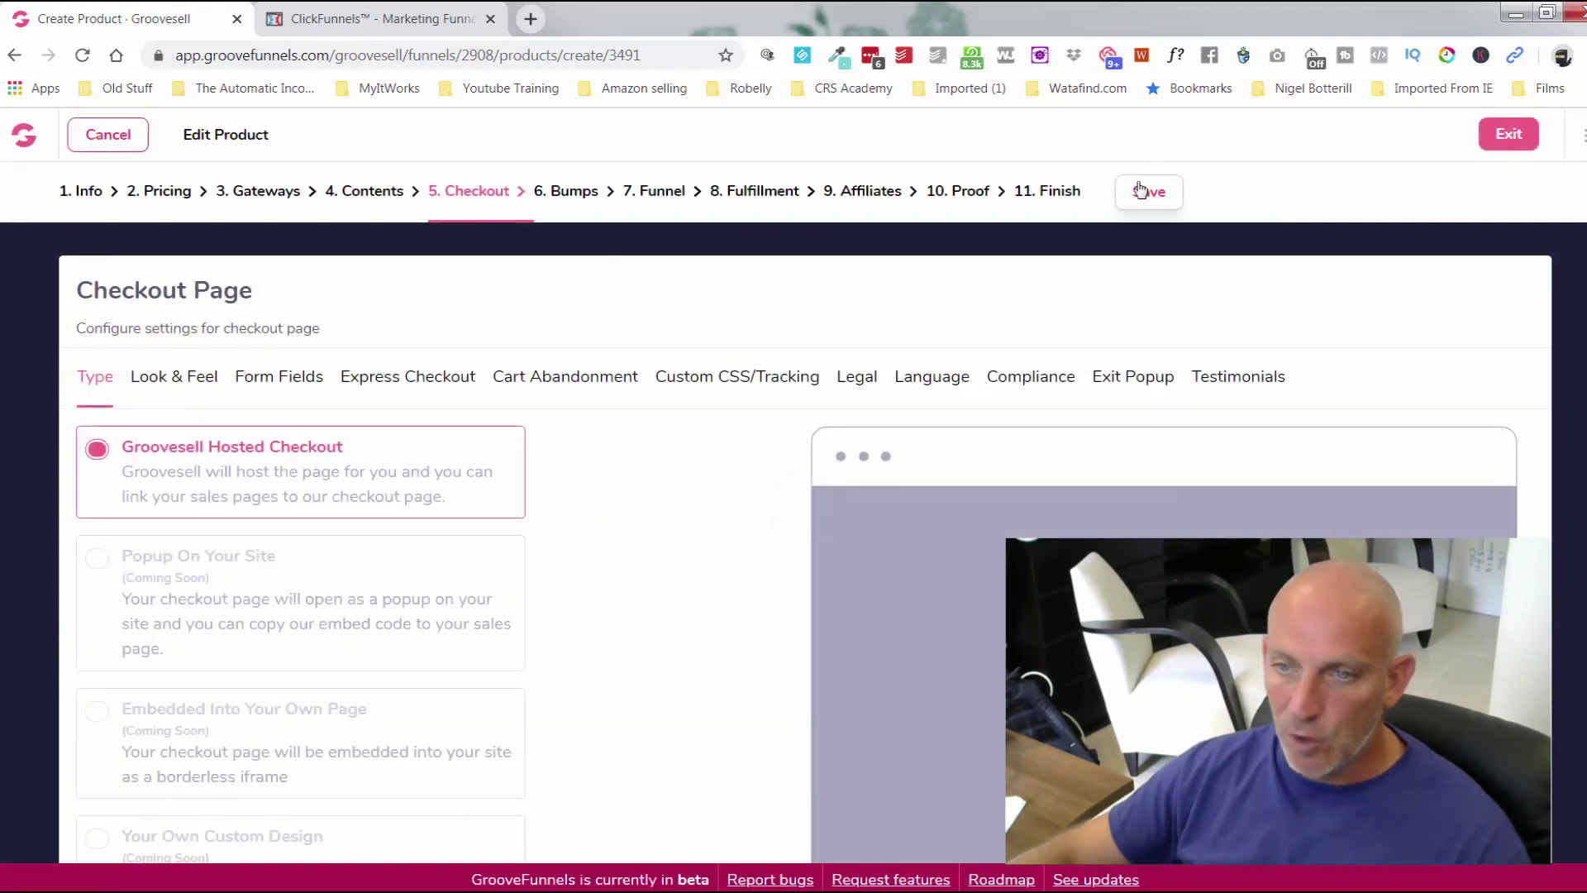
Step: Check the affiliate program's 40% Tier 1 and 10% Tier 2 commissions, then cancel without saving
{"action": "left_click", "coordinate": [864, 193]}
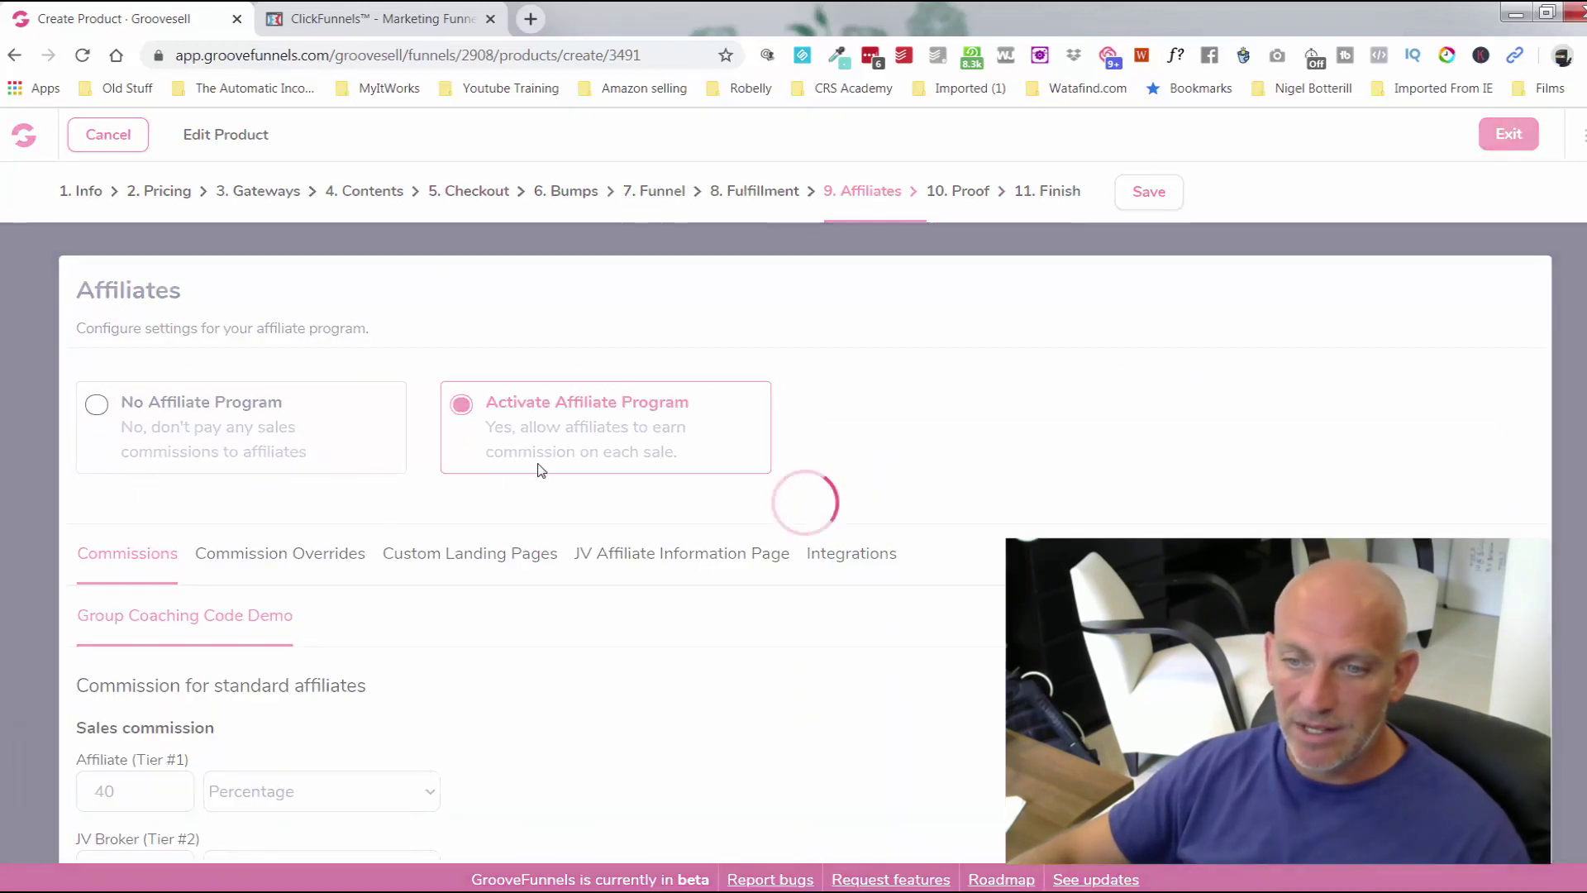
{"action": "scroll", "coordinate": [447, 402], "scroll_direction": "down", "scroll_amount": 2}
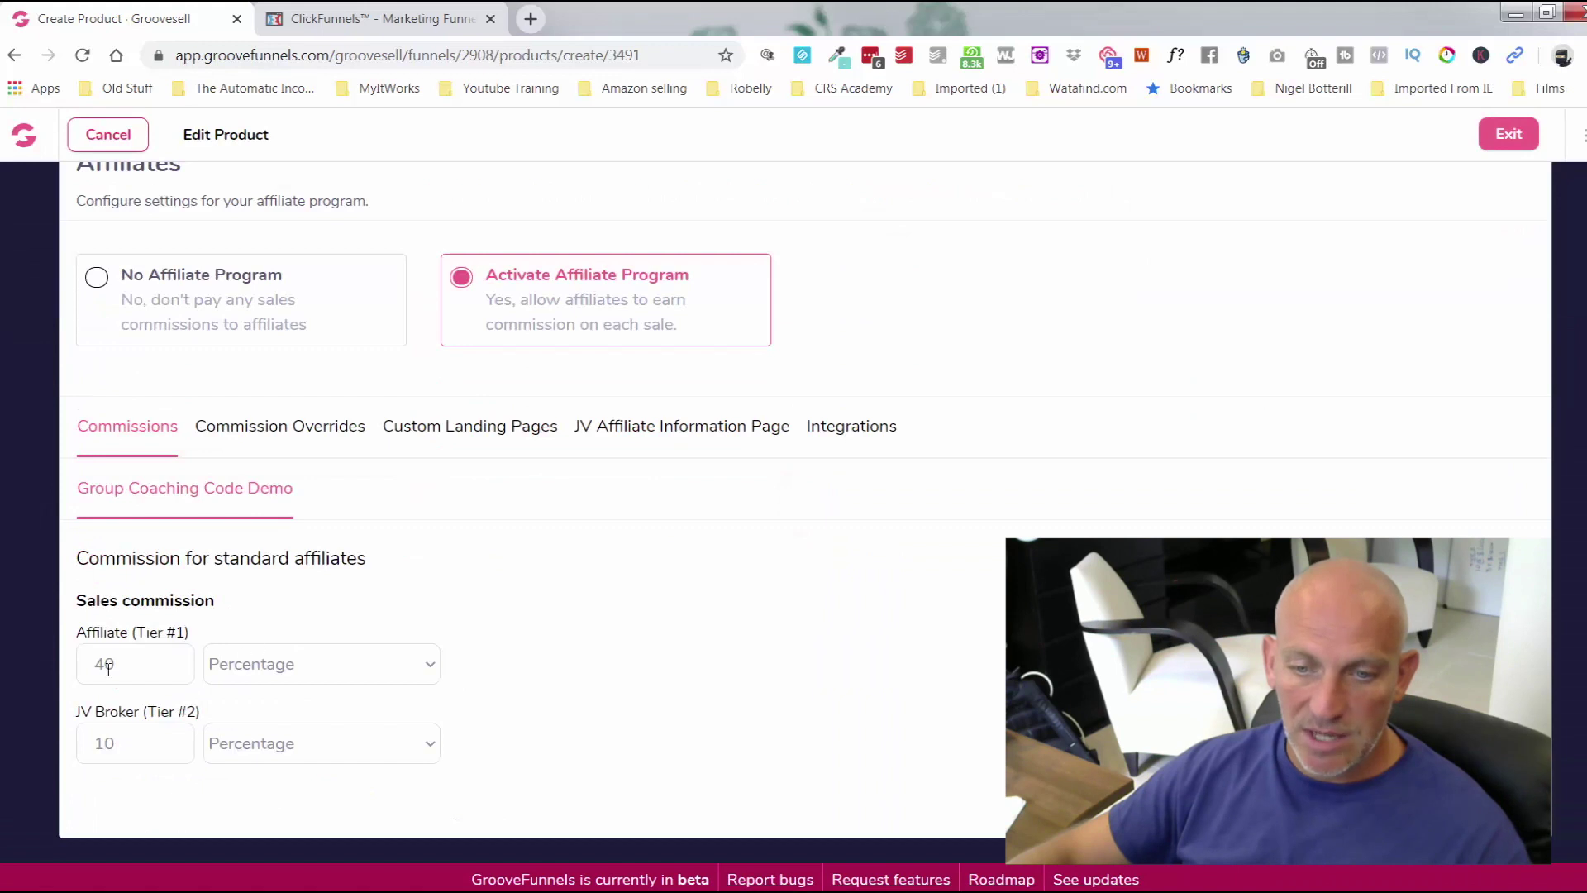
{"action": "scroll", "coordinate": [1023, 475], "scroll_direction": "up", "scroll_amount": 2}
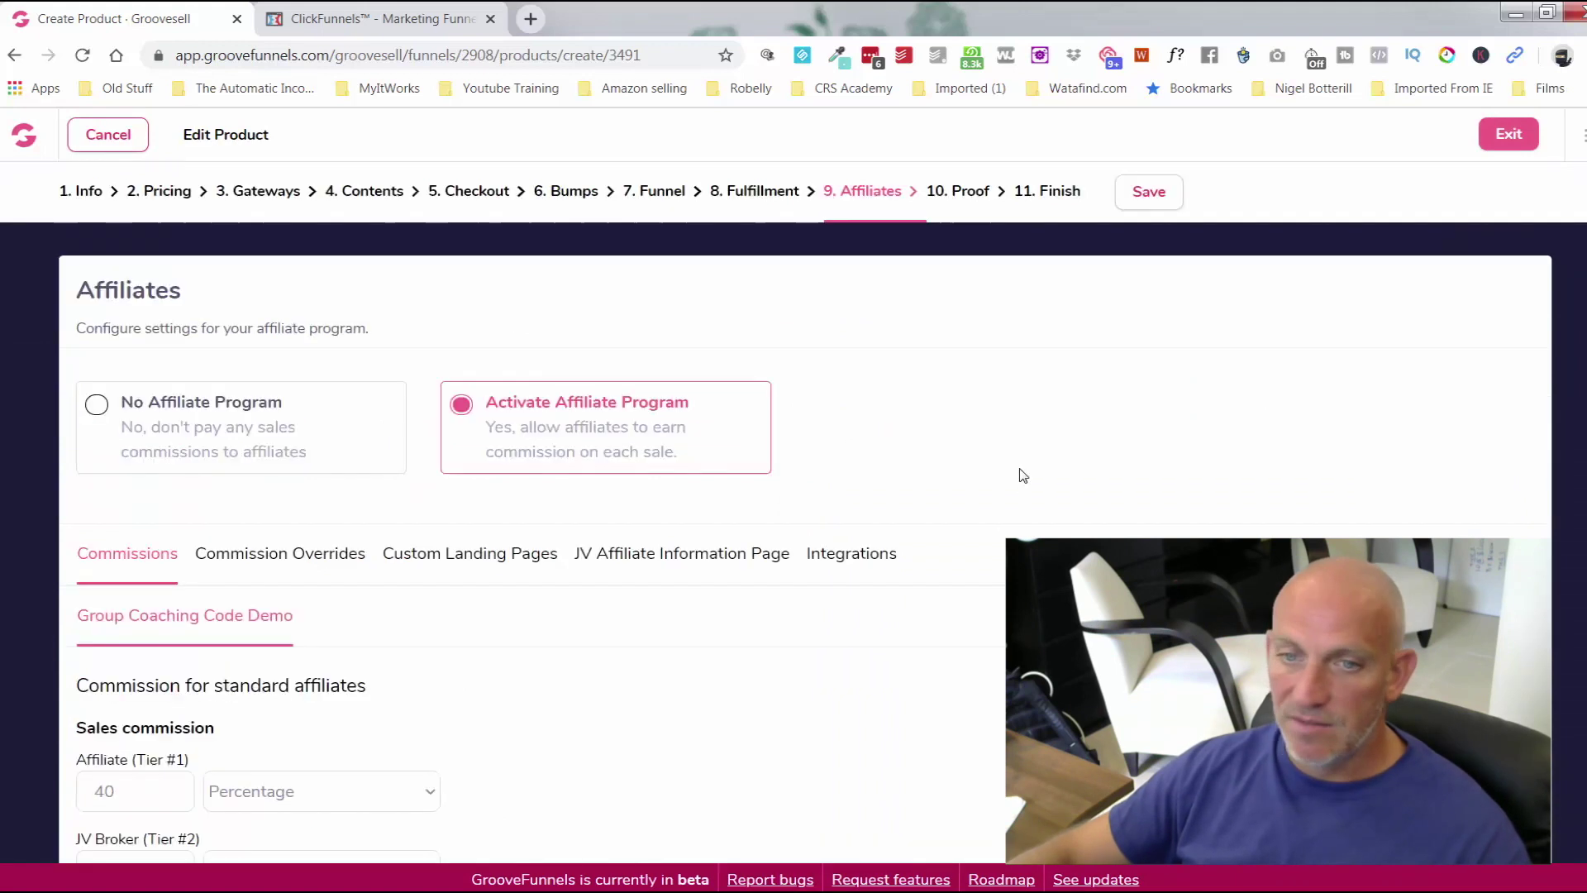
{"action": "left_click", "coordinate": [108, 136]}
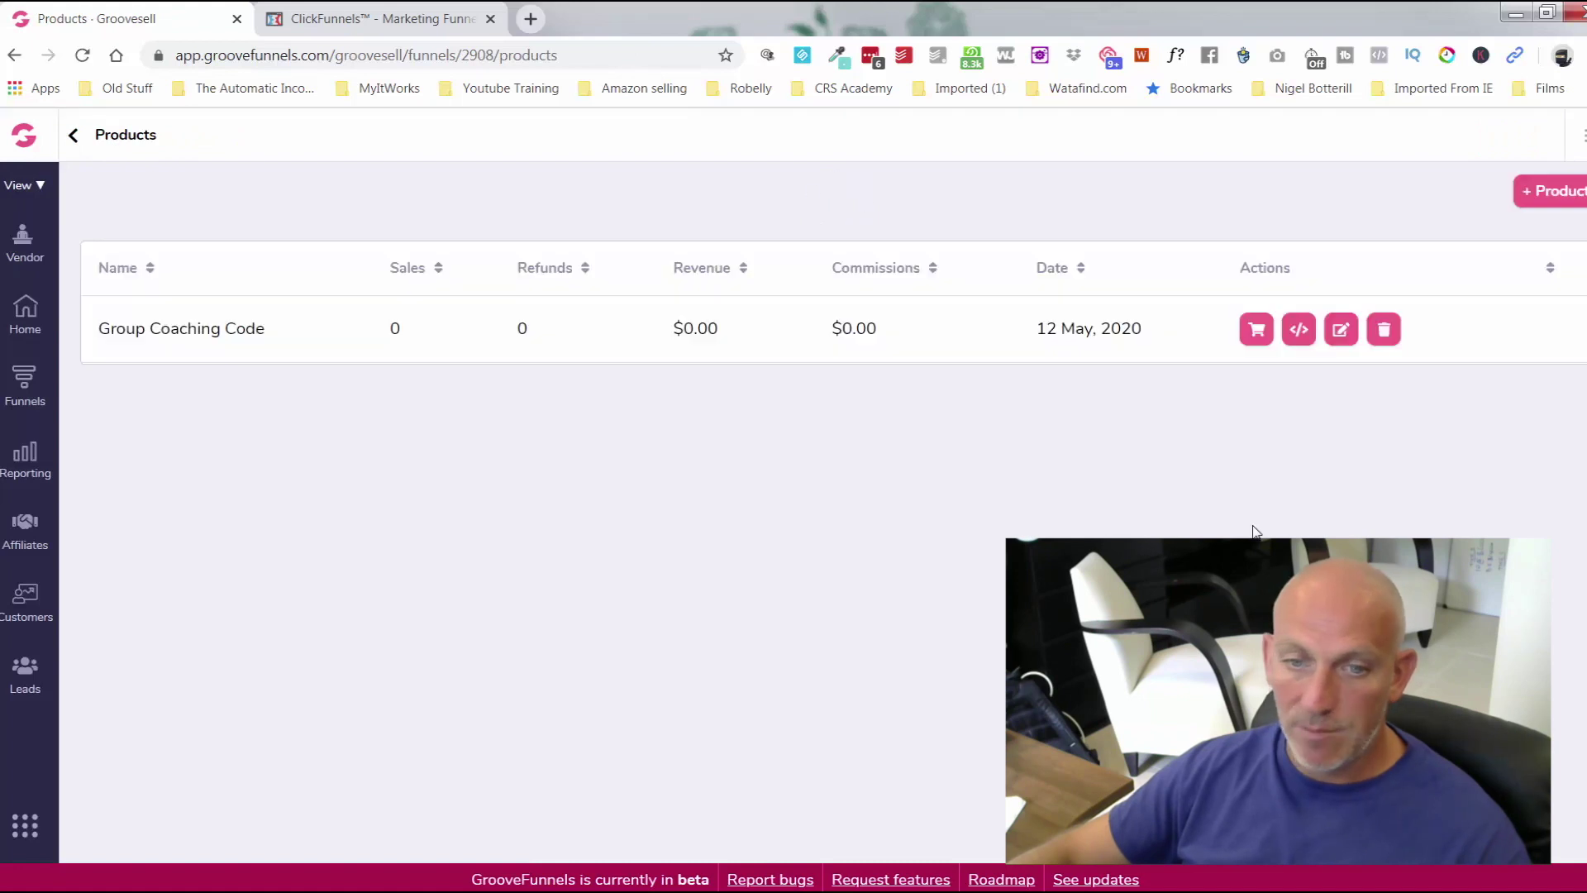
Step: Open the promotion tools for the Group Coaching Code Demo product funnel
{"action": "left_click", "coordinate": [13, 392]}
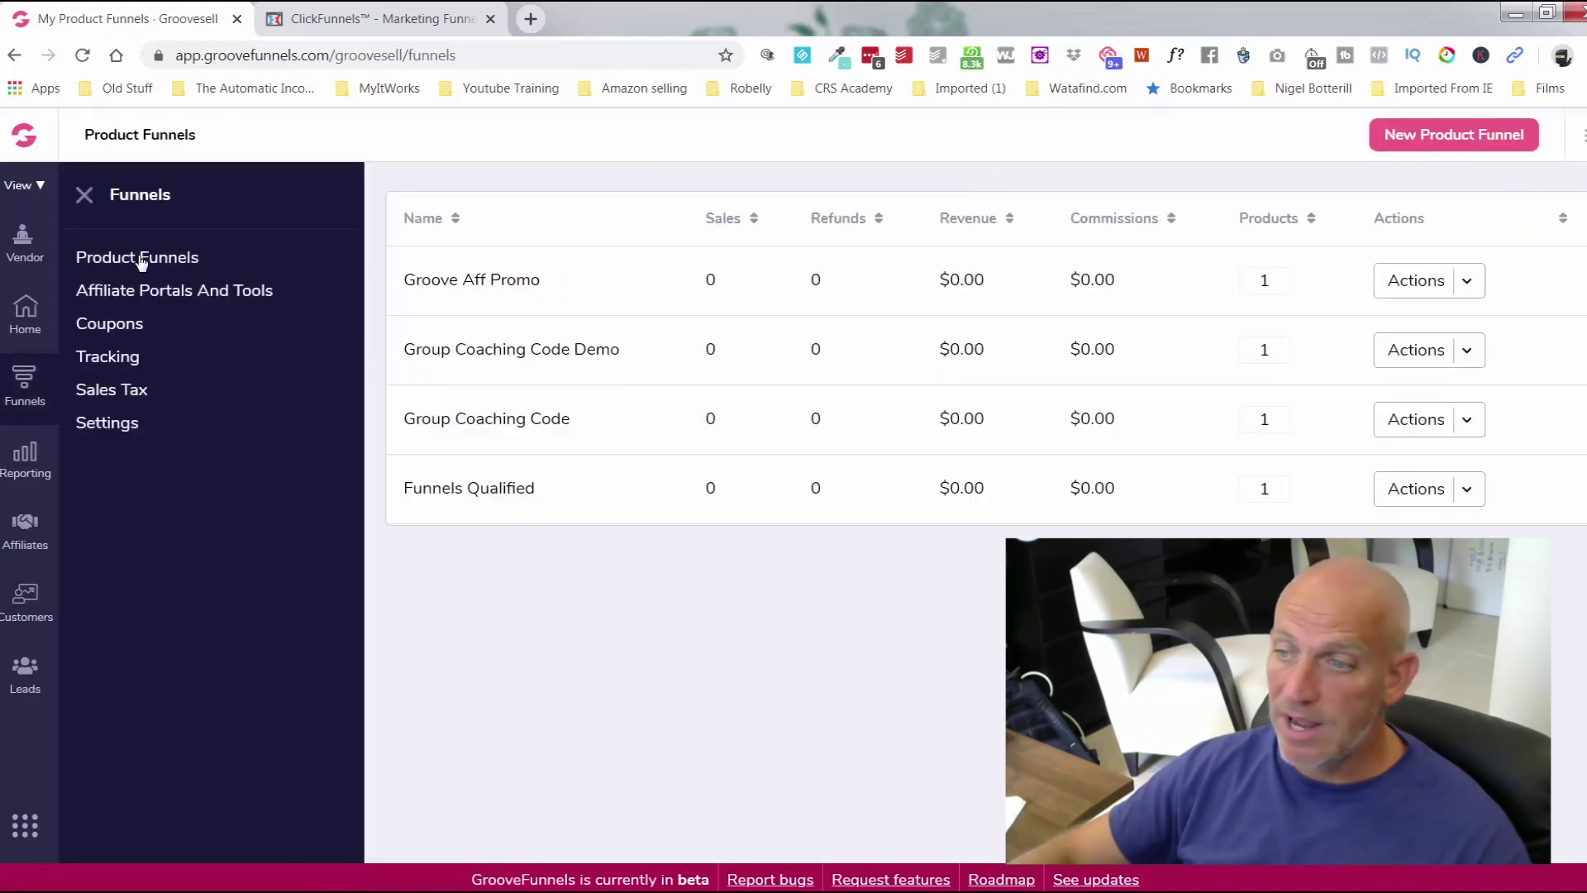
{"action": "left_click", "coordinate": [1468, 351]}
{"action": "left_click", "coordinate": [1444, 479]}
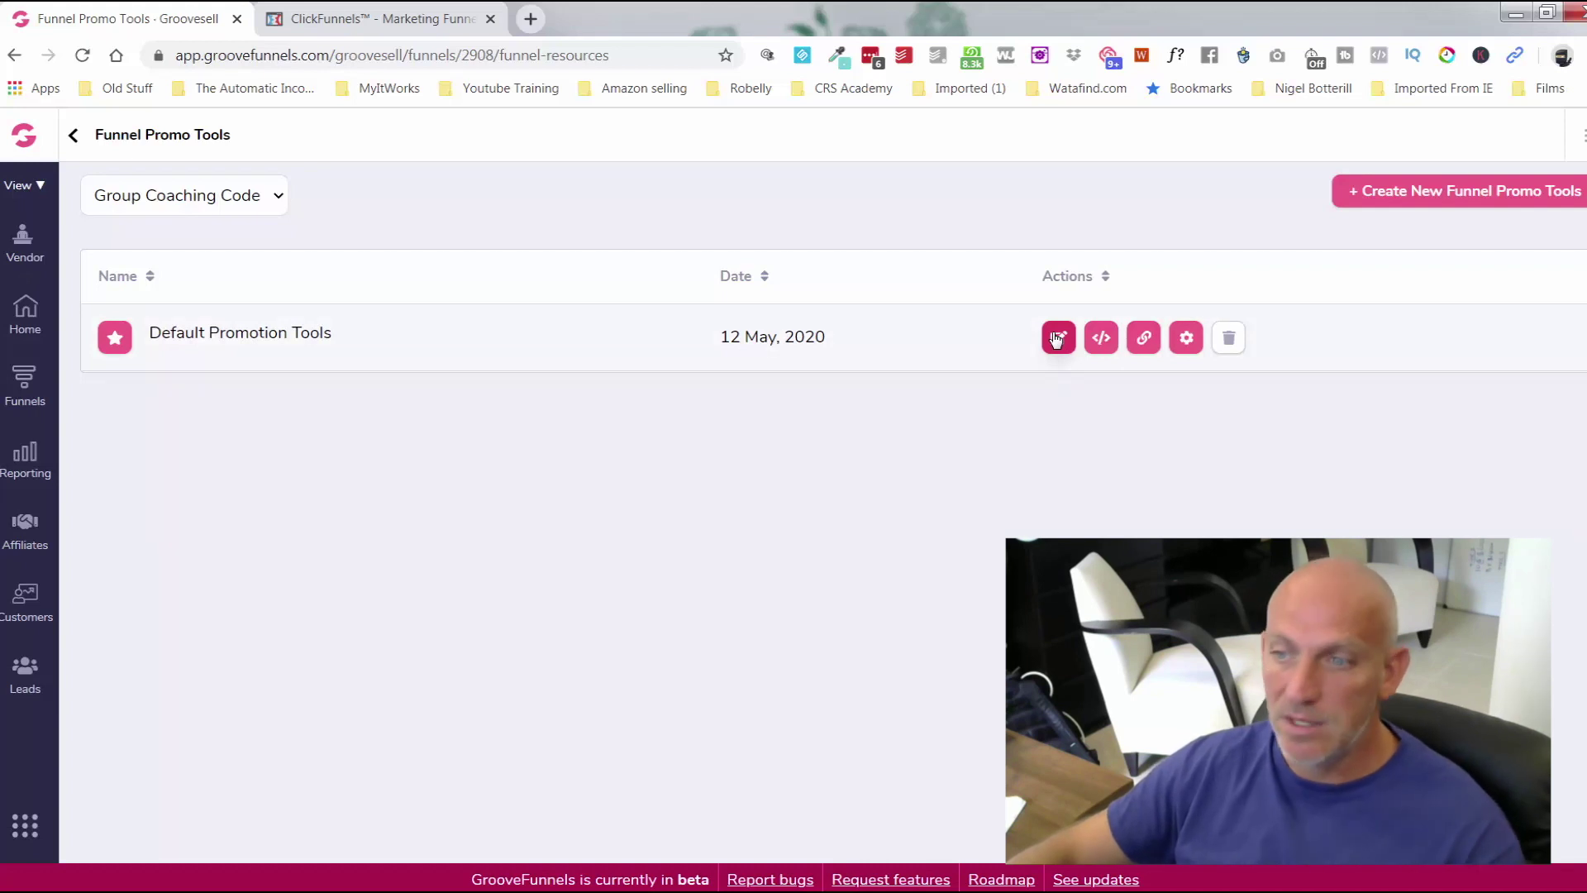
Step: Look over the Default Promotion Tools assets, then switch to the Affiliate Dashboard
{"action": "left_click", "coordinate": [1057, 339]}
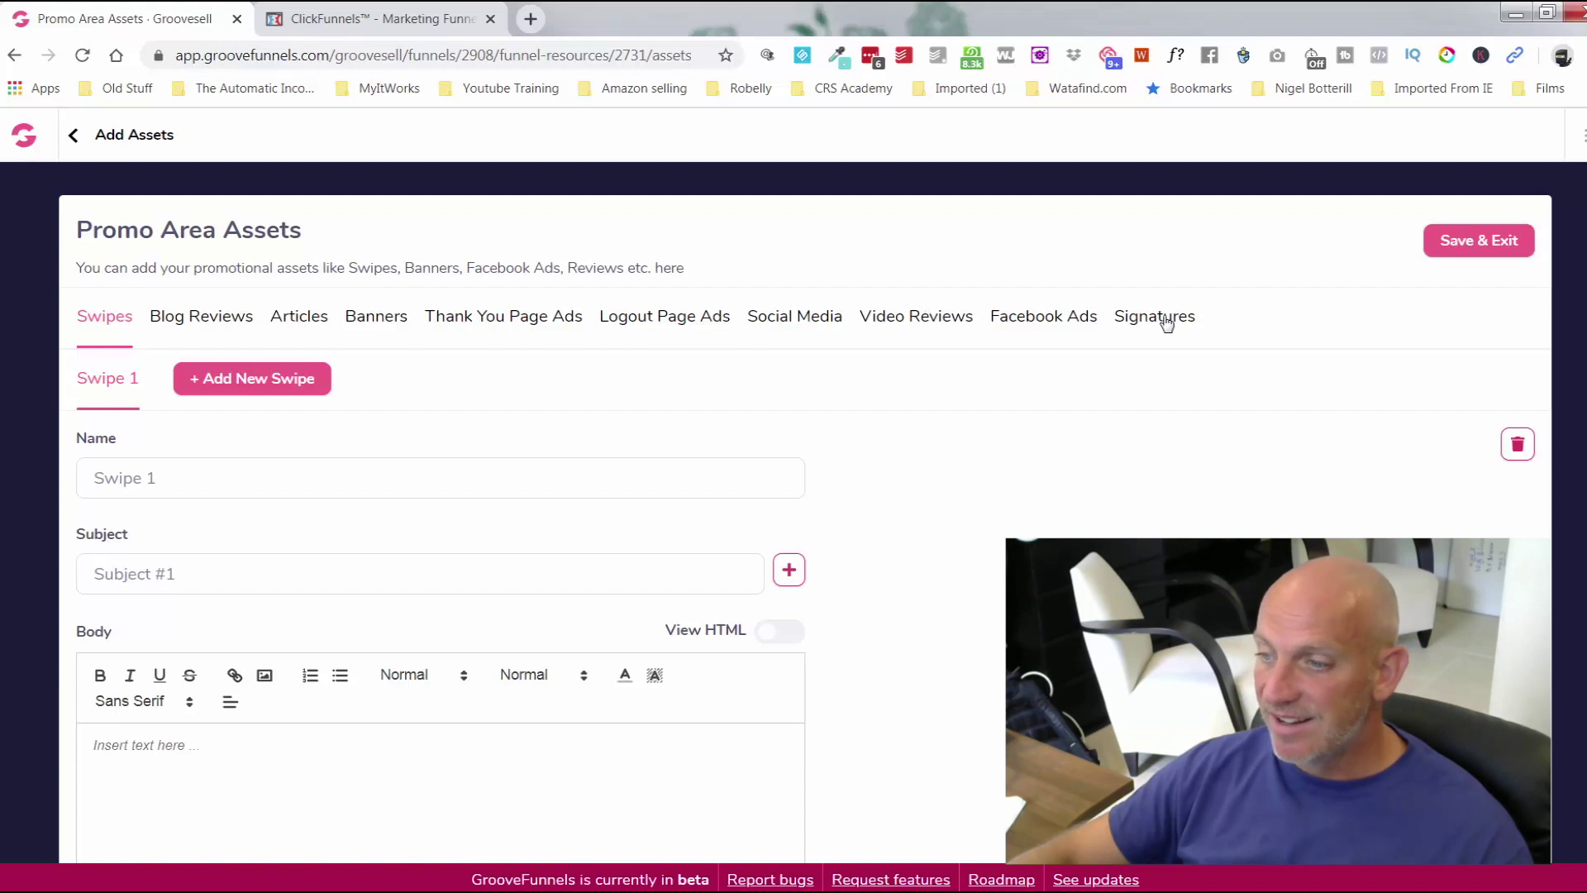
{"action": "left_click", "coordinate": [72, 139]}
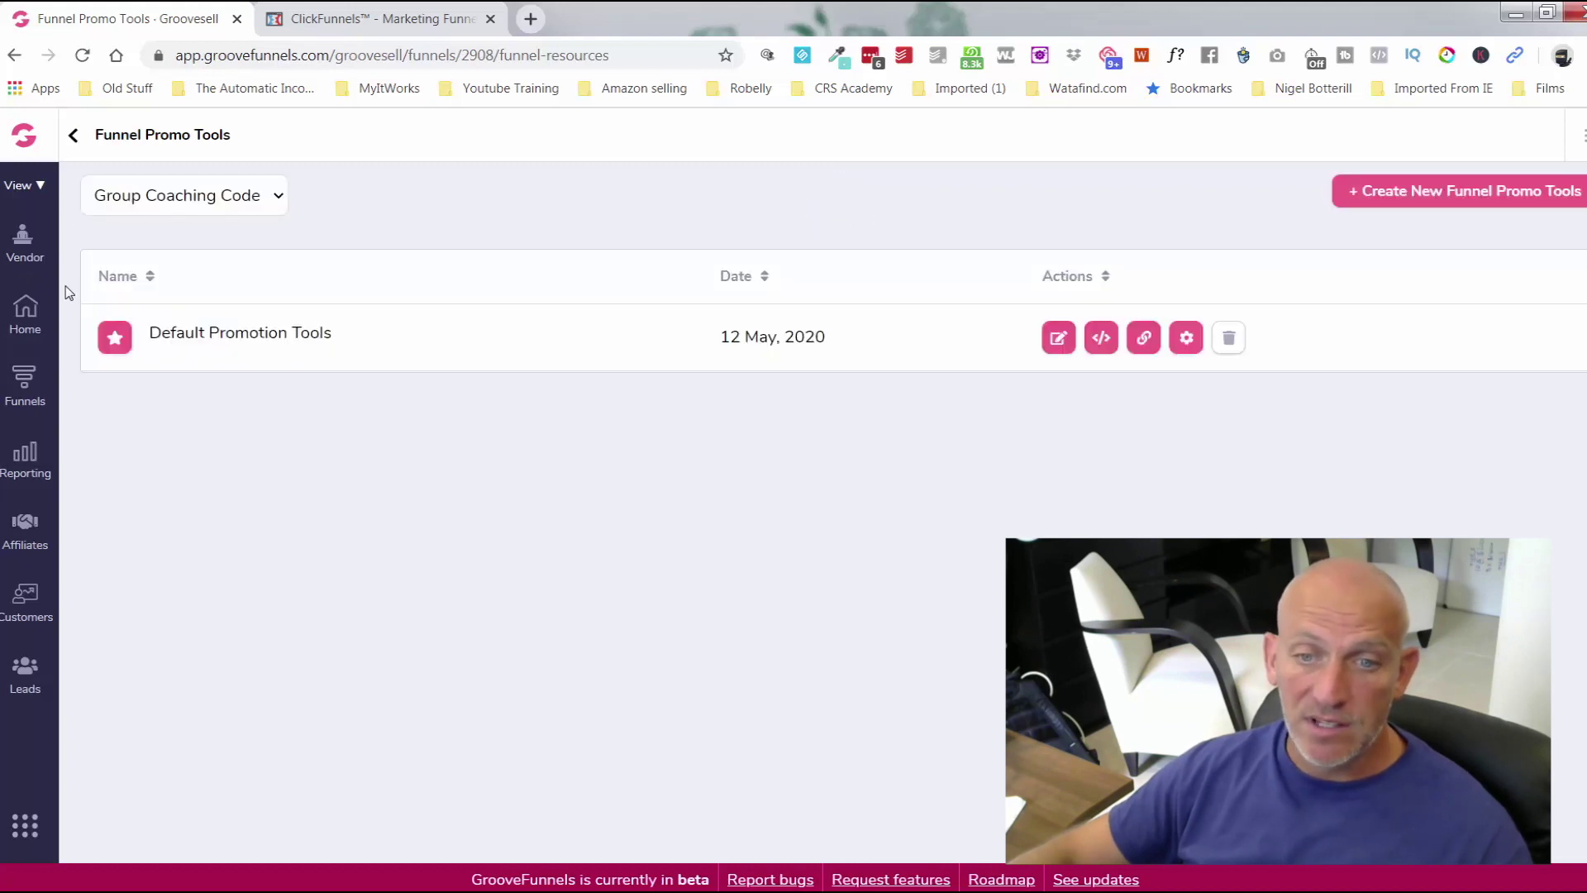
{"action": "left_click", "coordinate": [25, 240]}
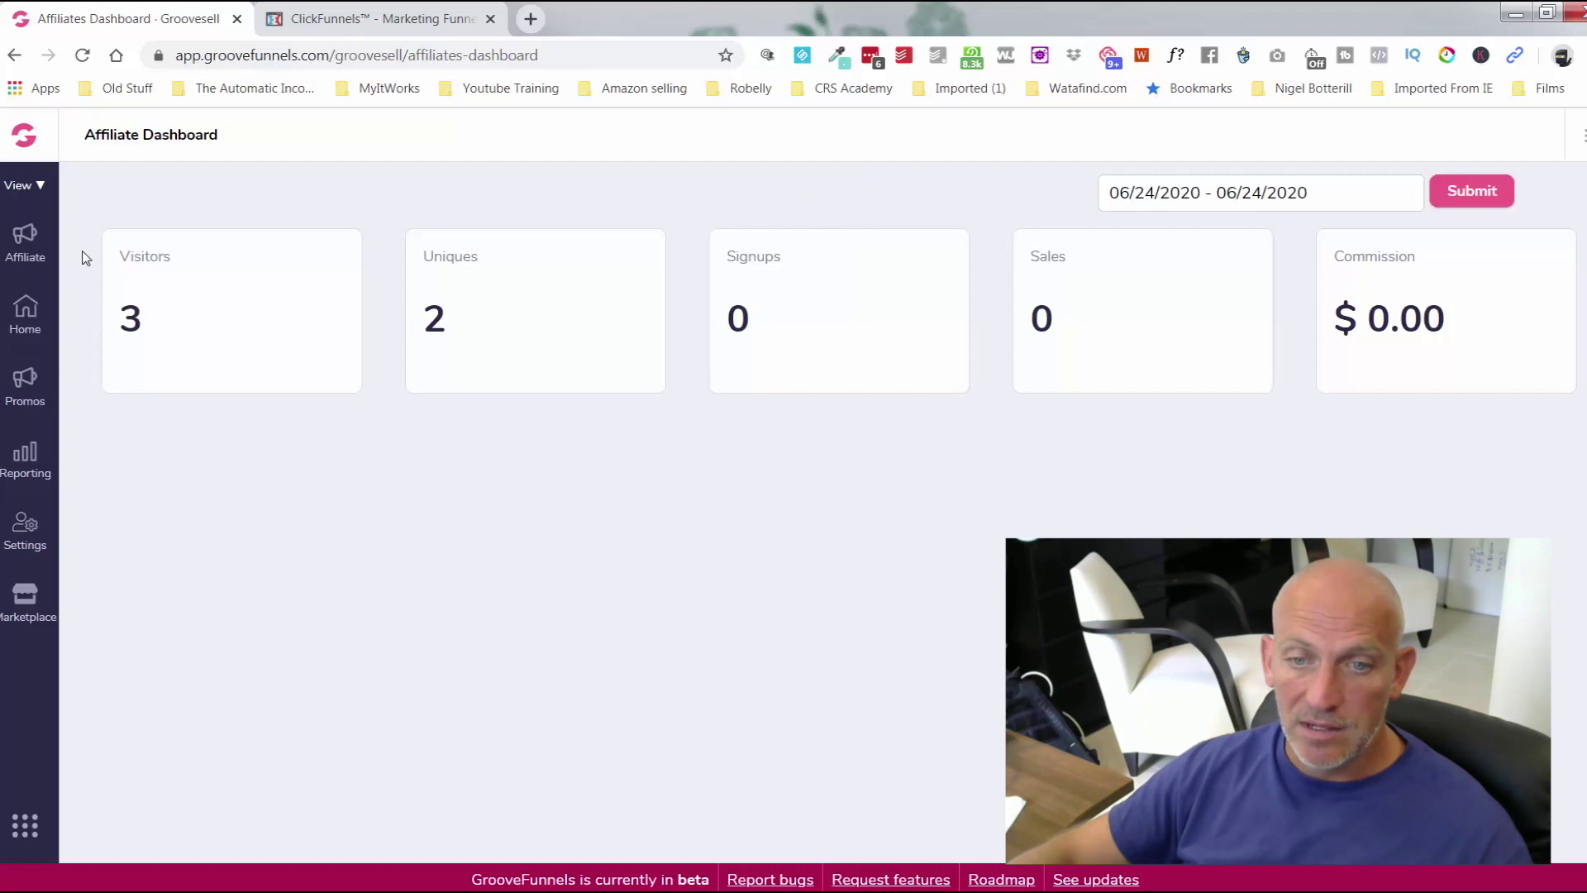
Step: From Promotions And Links, open the GrooveFunnels Upgrade Page affiliate link in a new tab
{"action": "left_click", "coordinate": [24, 389]}
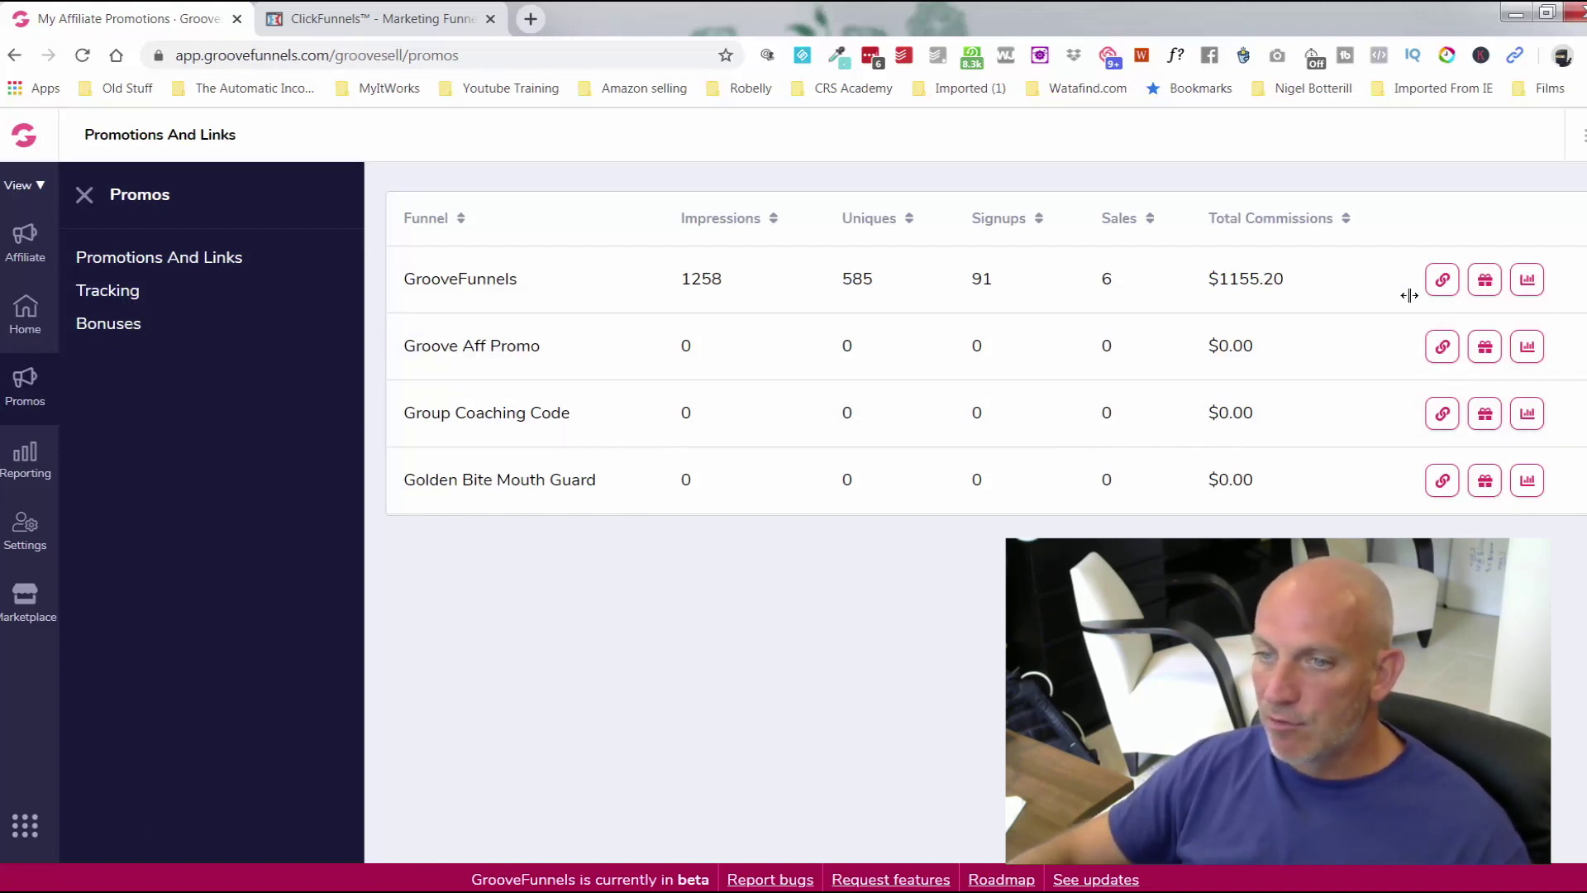
{"action": "left_click", "coordinate": [1443, 281]}
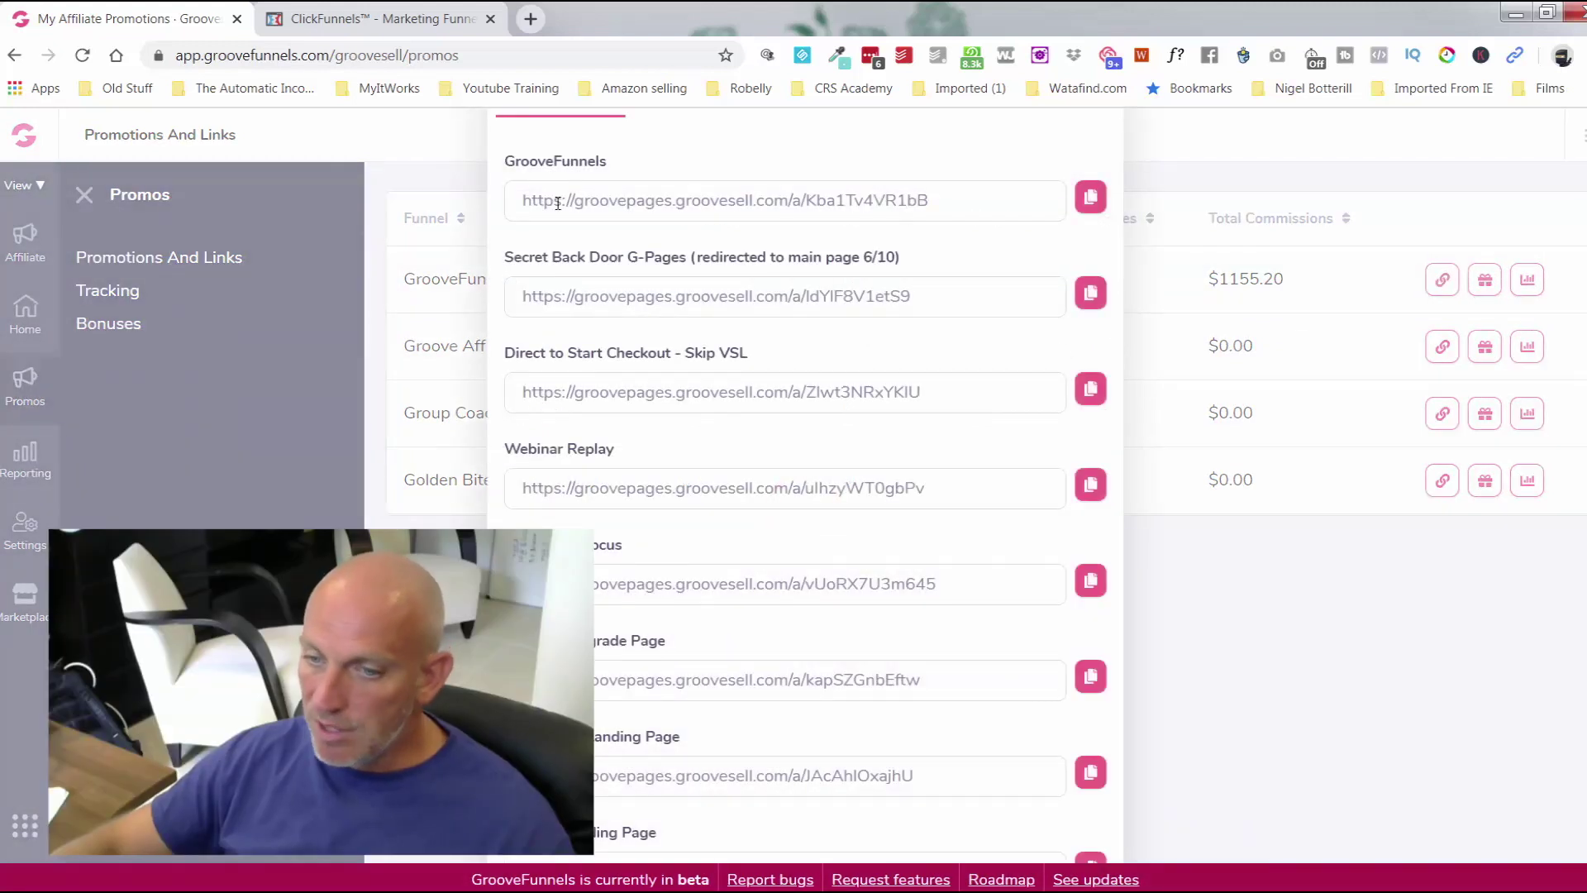
{"action": "left_click", "coordinate": [655, 678]}
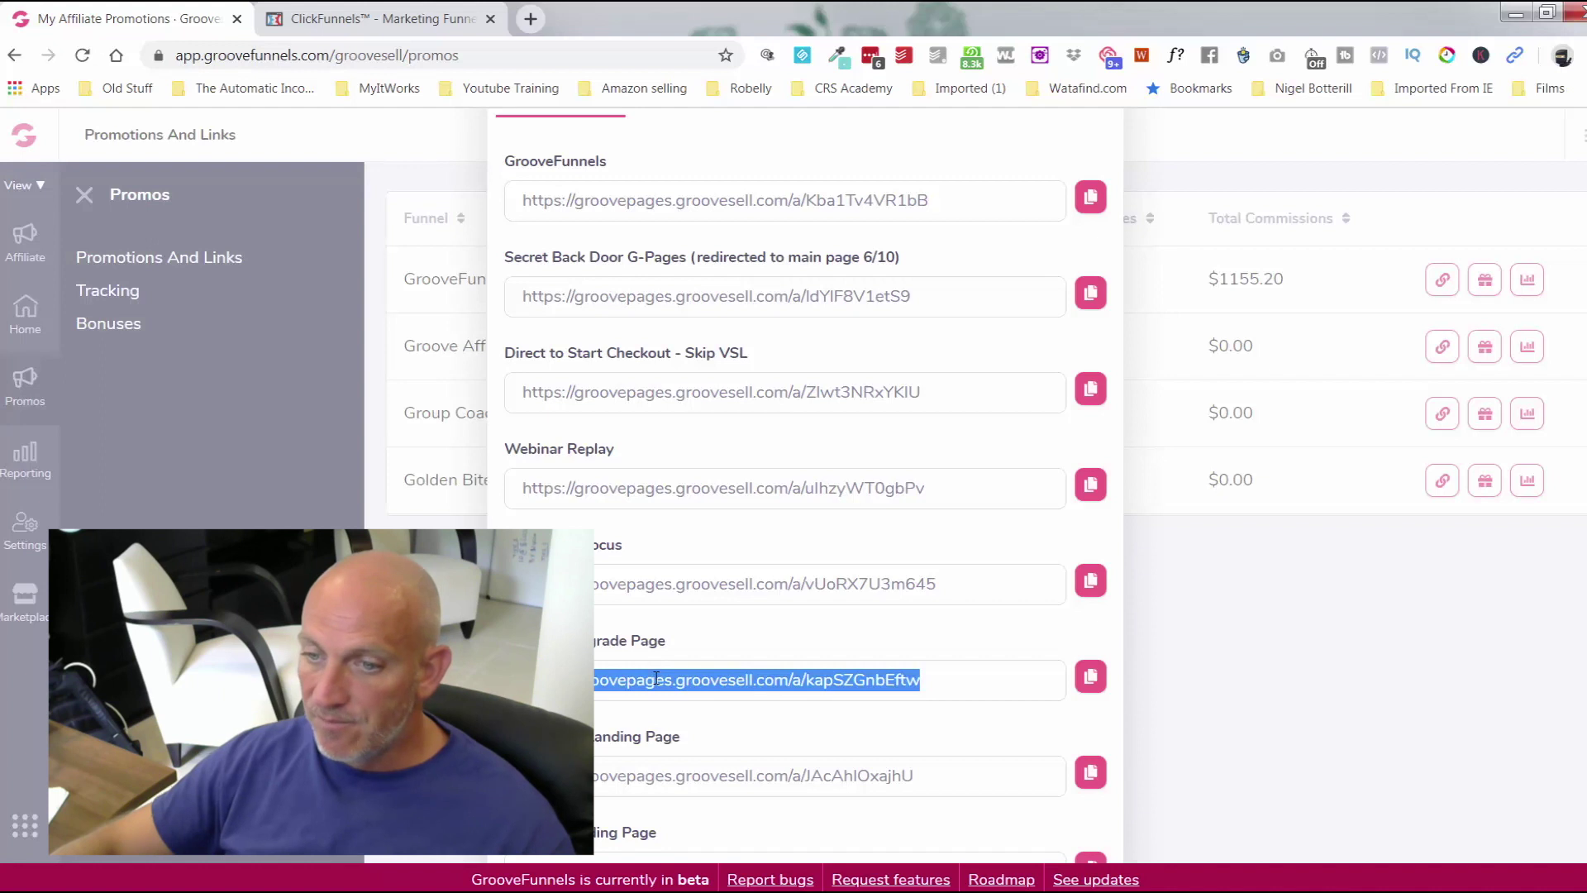
{"action": "right_click", "coordinate": [655, 678]}
{"action": "left_click", "coordinate": [756, 506]}
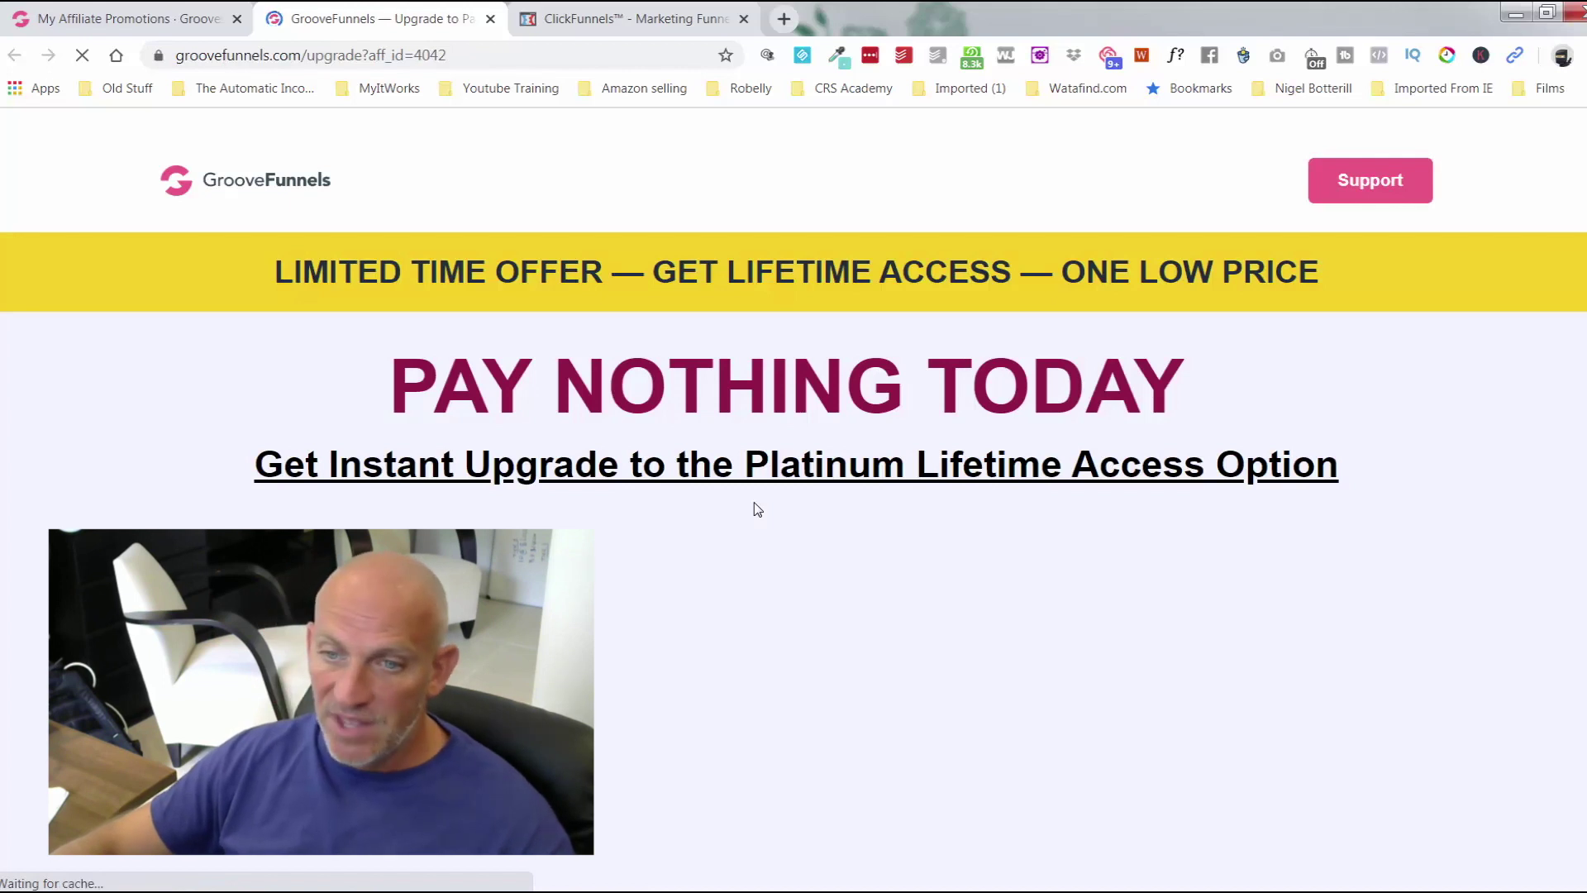
Step: Read through the upgrade page's plans and payment options, then close that tab and deselect the link
{"action": "scroll", "coordinate": [116, 461], "scroll_direction": "down", "scroll_amount": 15}
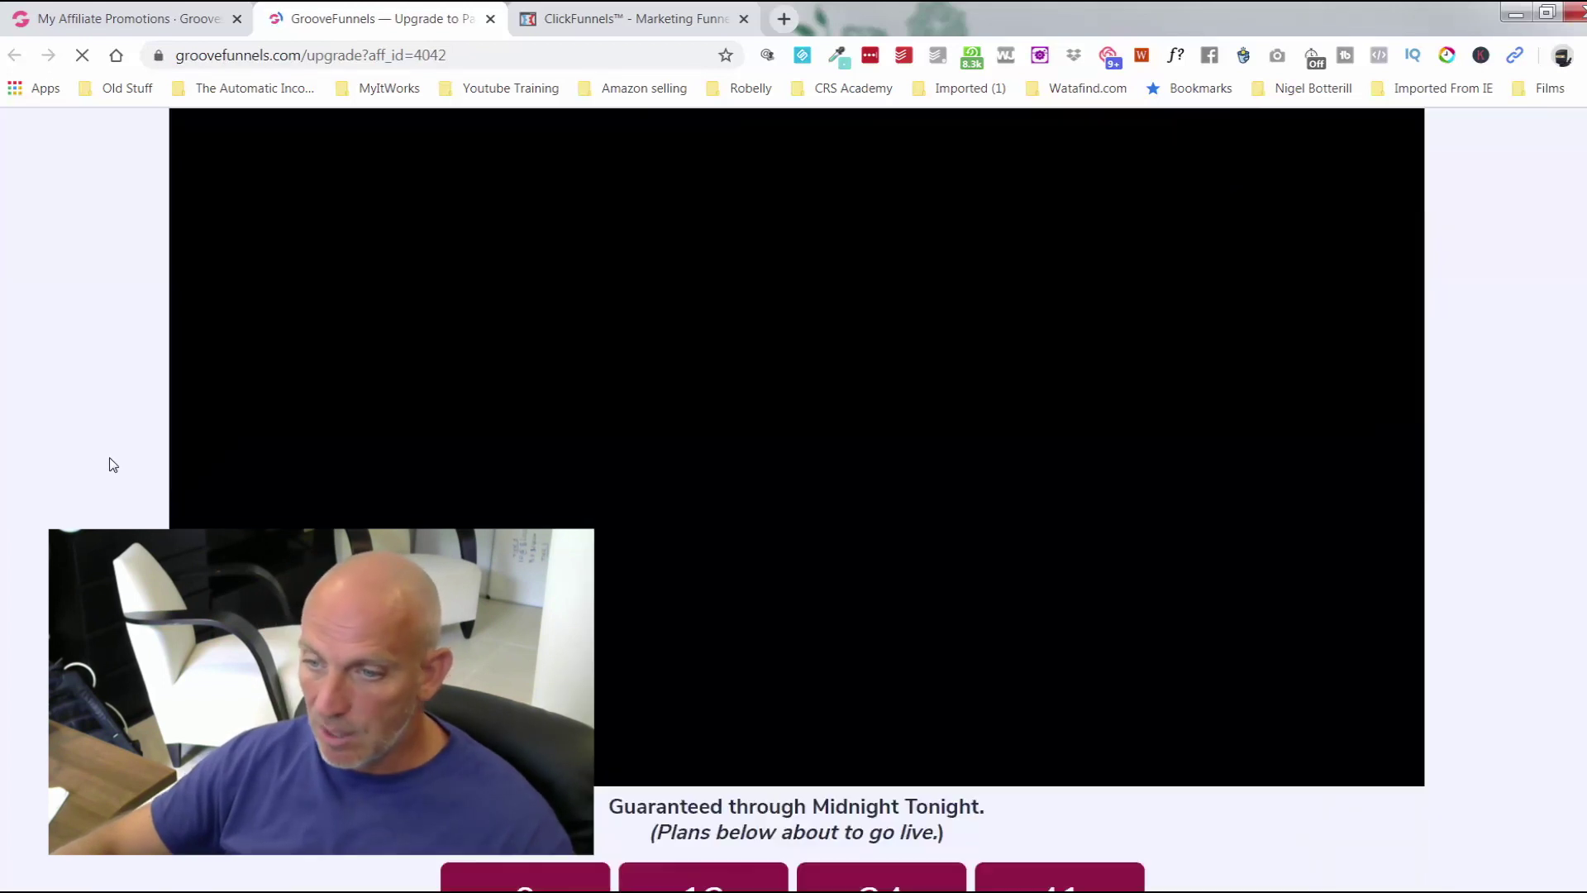
{"action": "scroll", "coordinate": [108, 459], "scroll_direction": "down", "scroll_amount": 20}
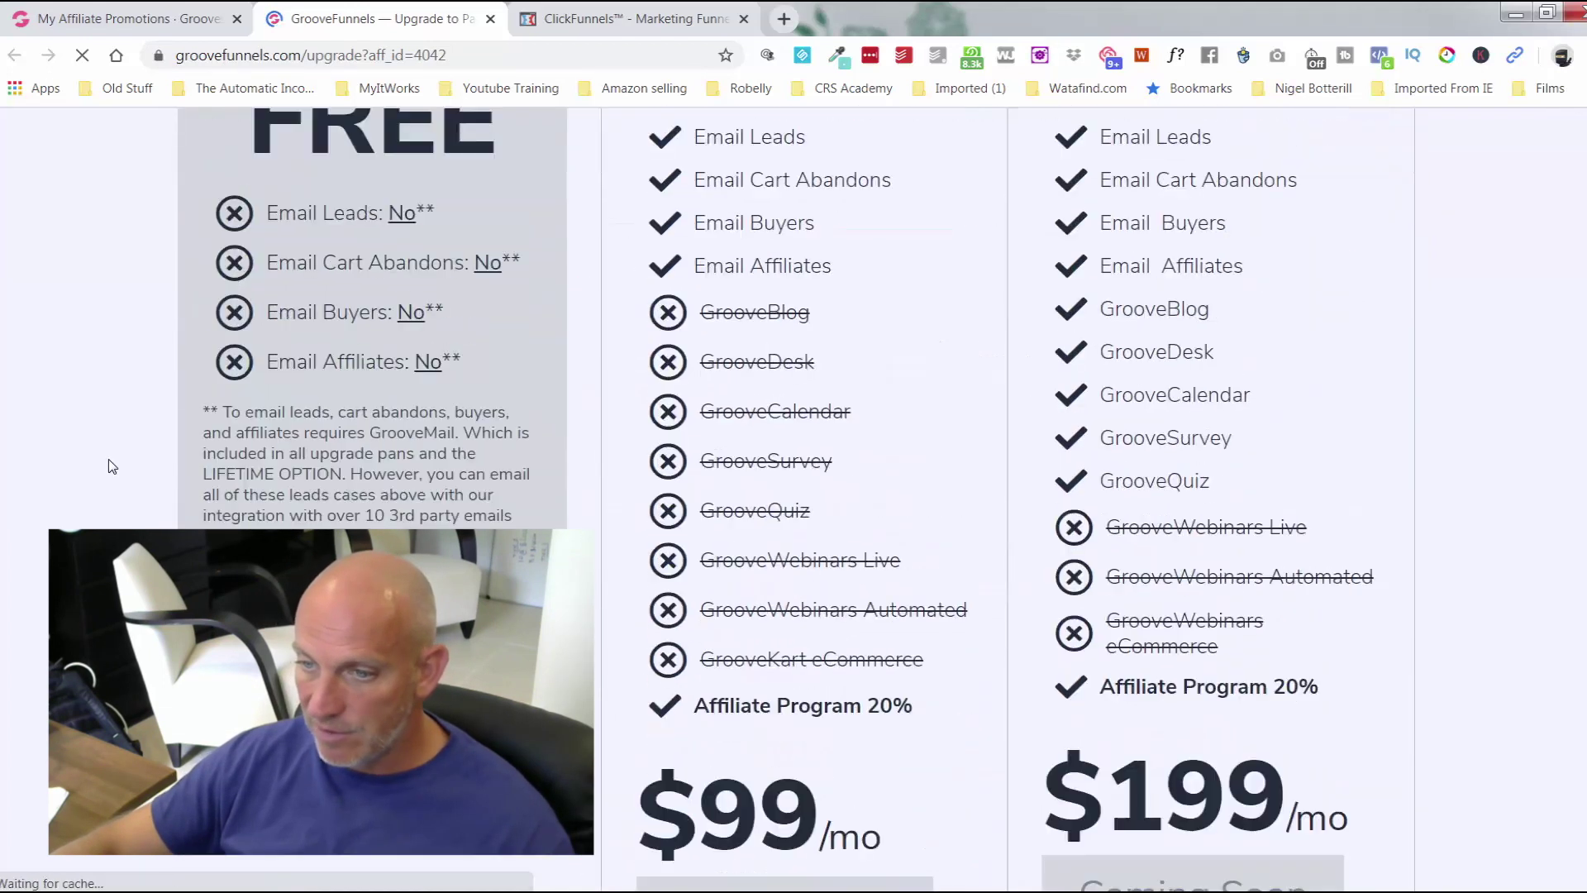
{"action": "scroll", "coordinate": [109, 460], "scroll_direction": "down", "scroll_amount": 20}
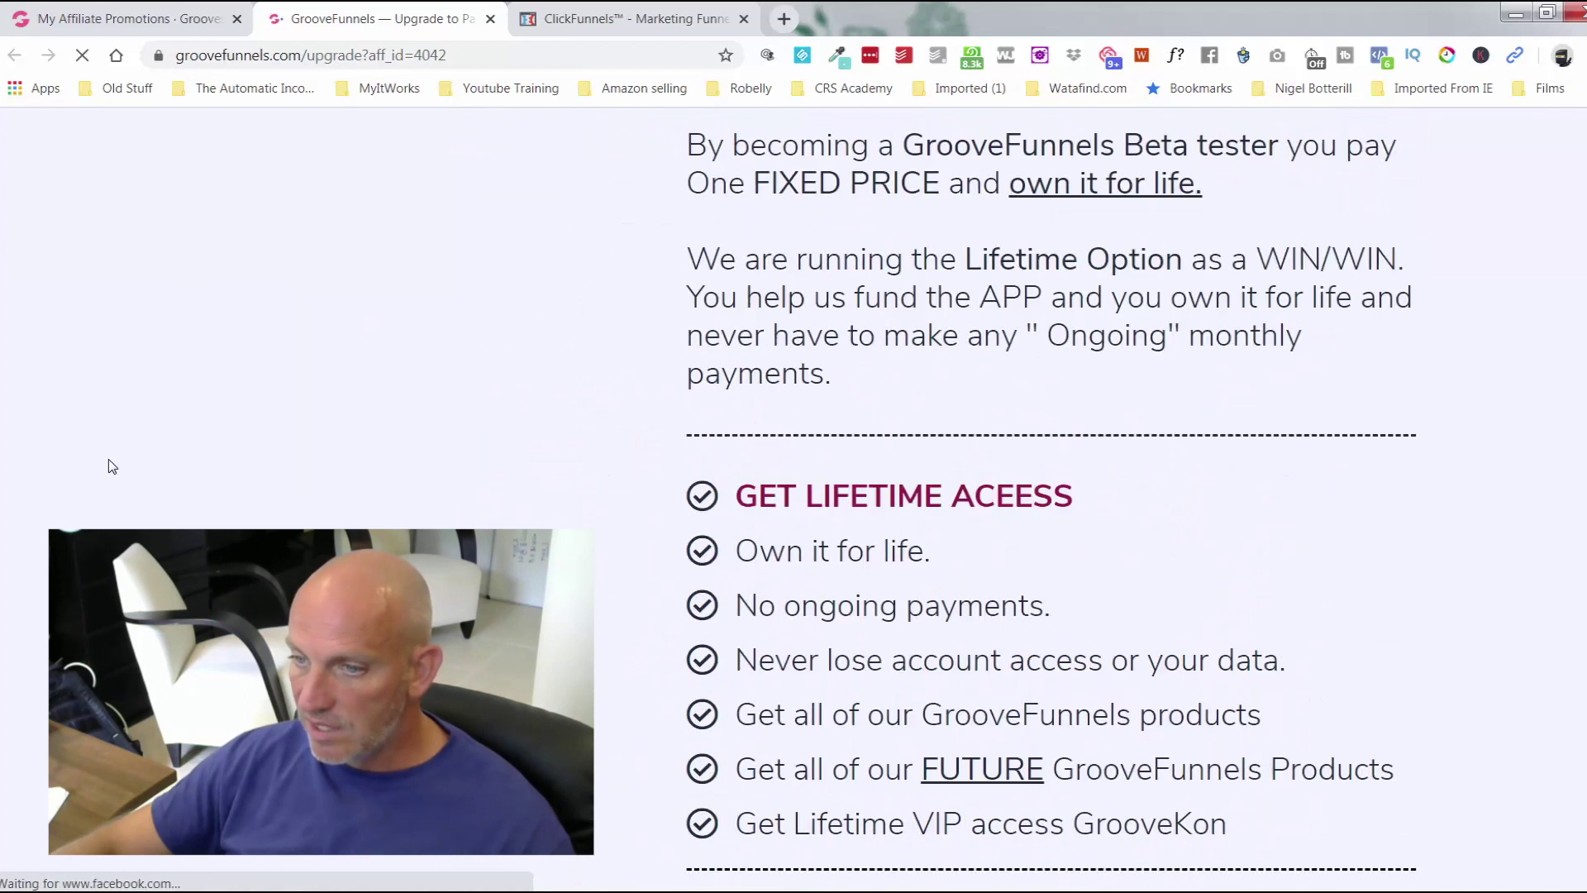
{"action": "scroll", "coordinate": [108, 461], "scroll_direction": "down", "scroll_amount": 12}
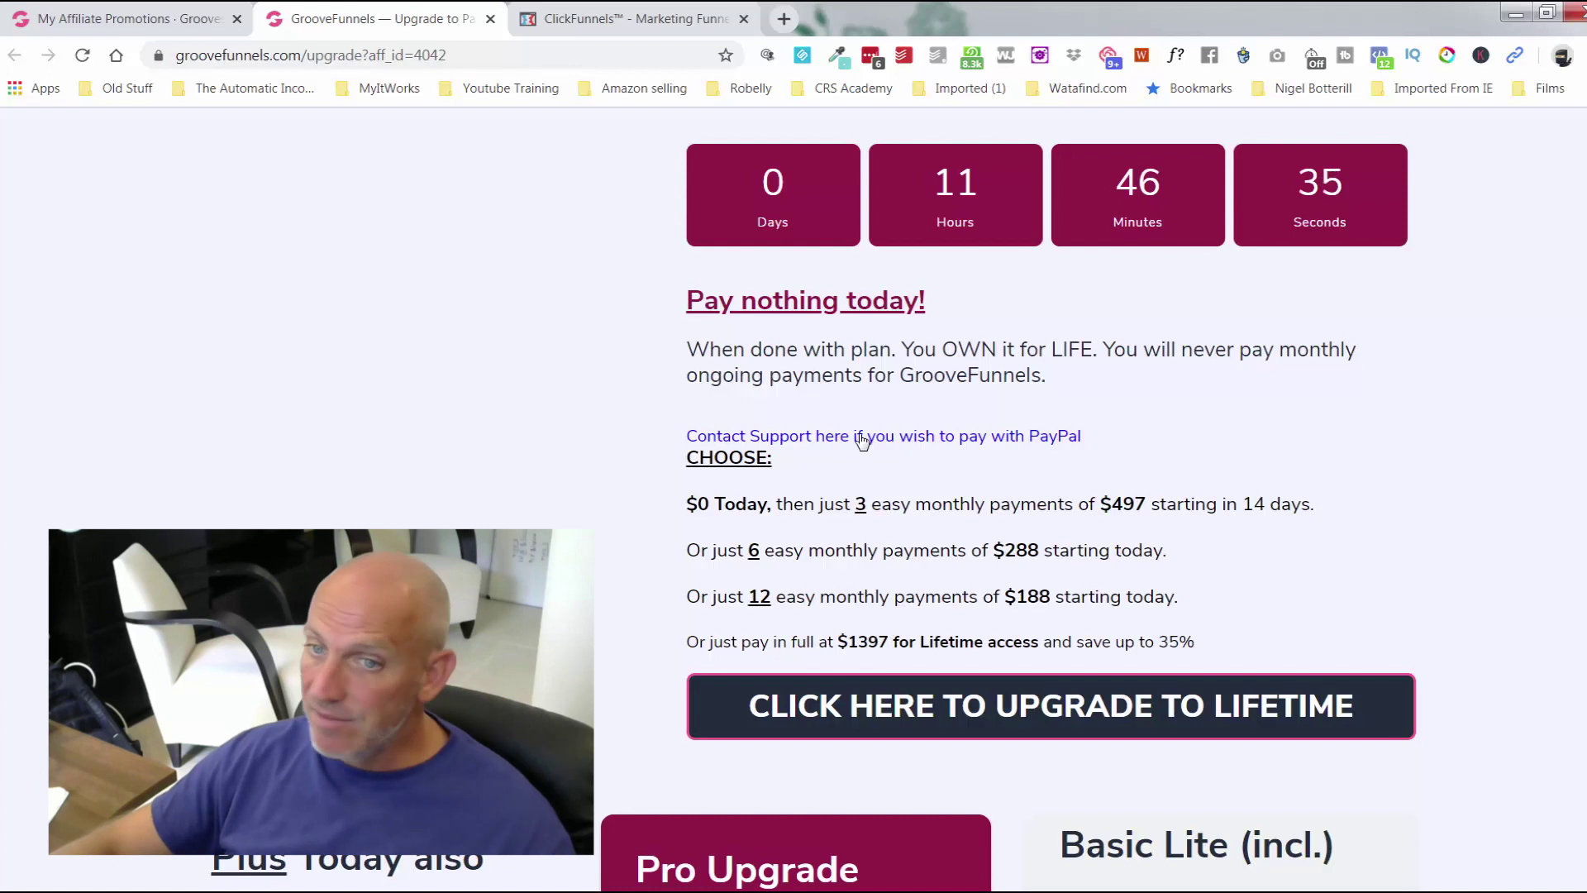
{"action": "left_click", "coordinate": [491, 18]}
{"action": "left_click", "coordinate": [326, 325]}
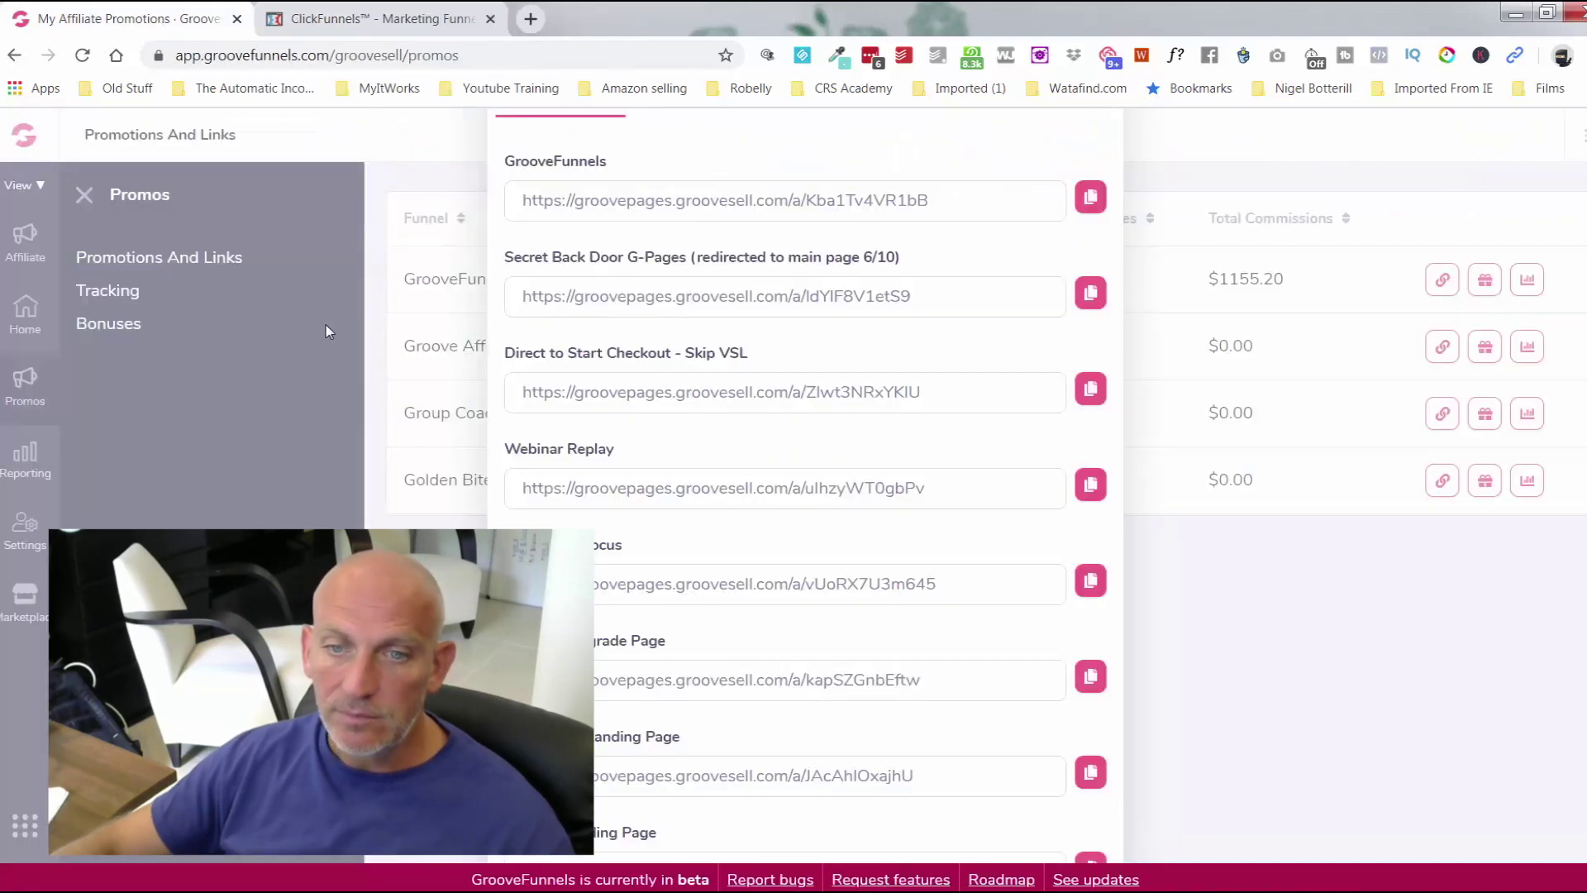
Step: Switch from the GrooveFunnels home to the GrooveMail app via the app switcher
{"action": "left_click", "coordinate": [81, 55]}
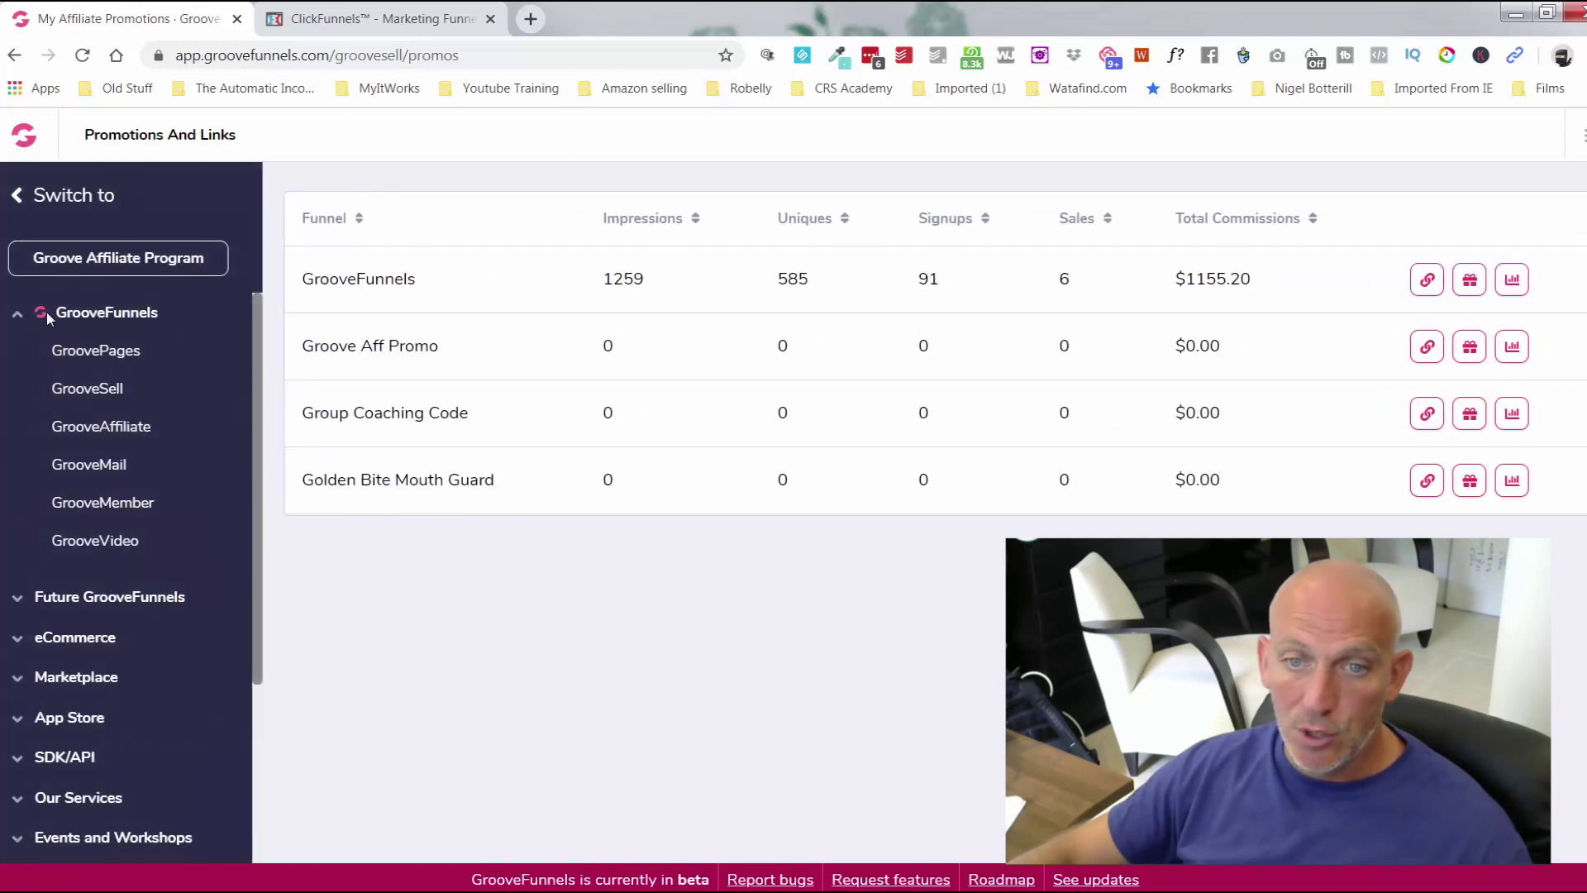
{"action": "left_click", "coordinate": [8, 136]}
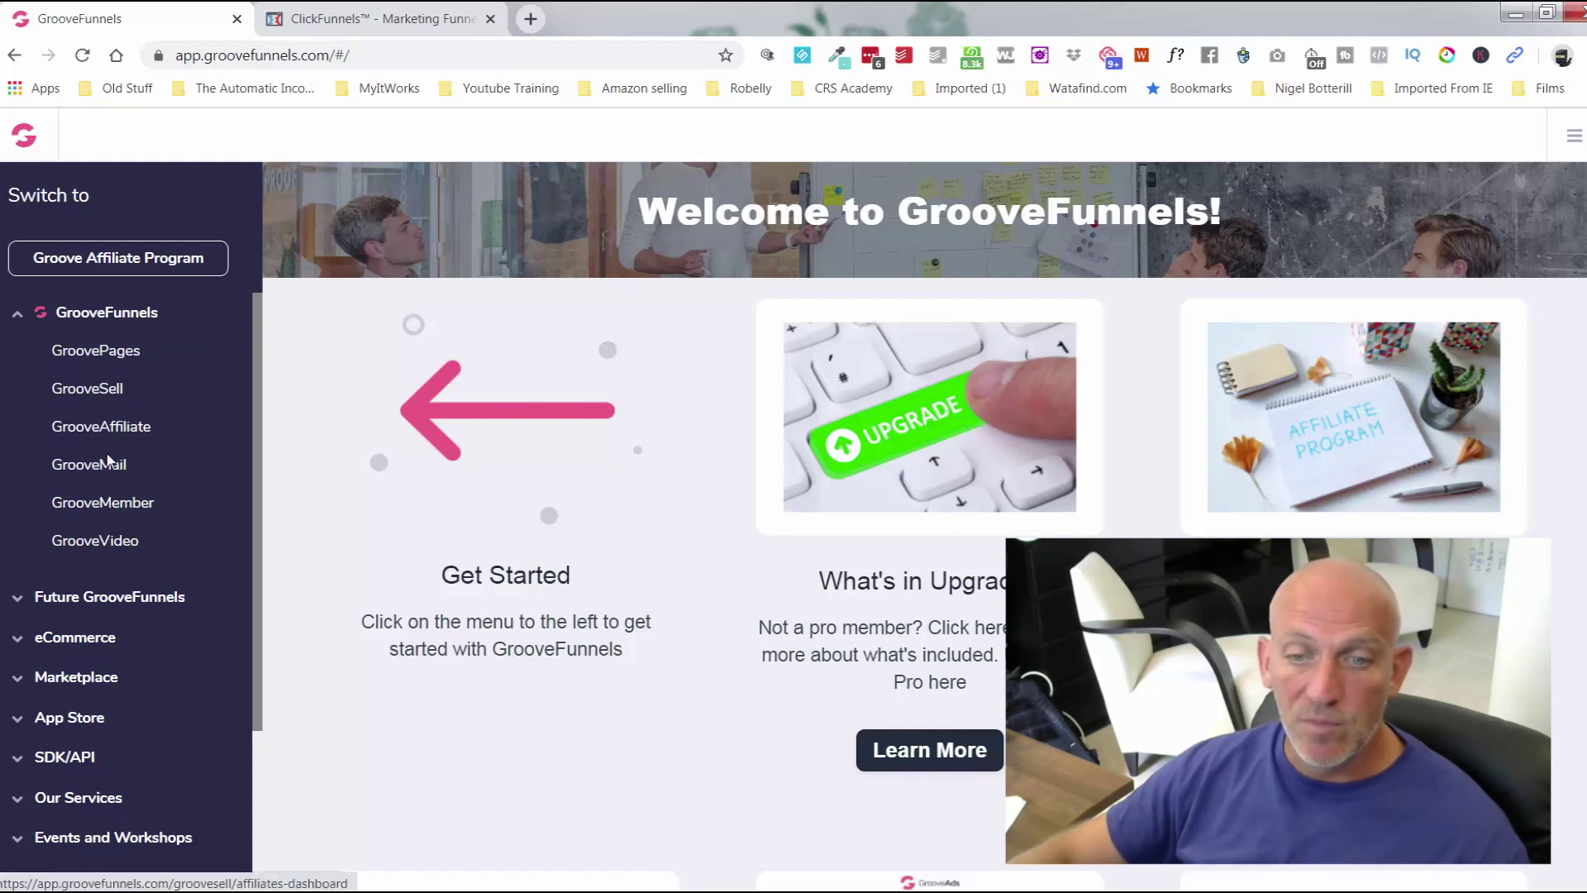
{"action": "left_click", "coordinate": [92, 473]}
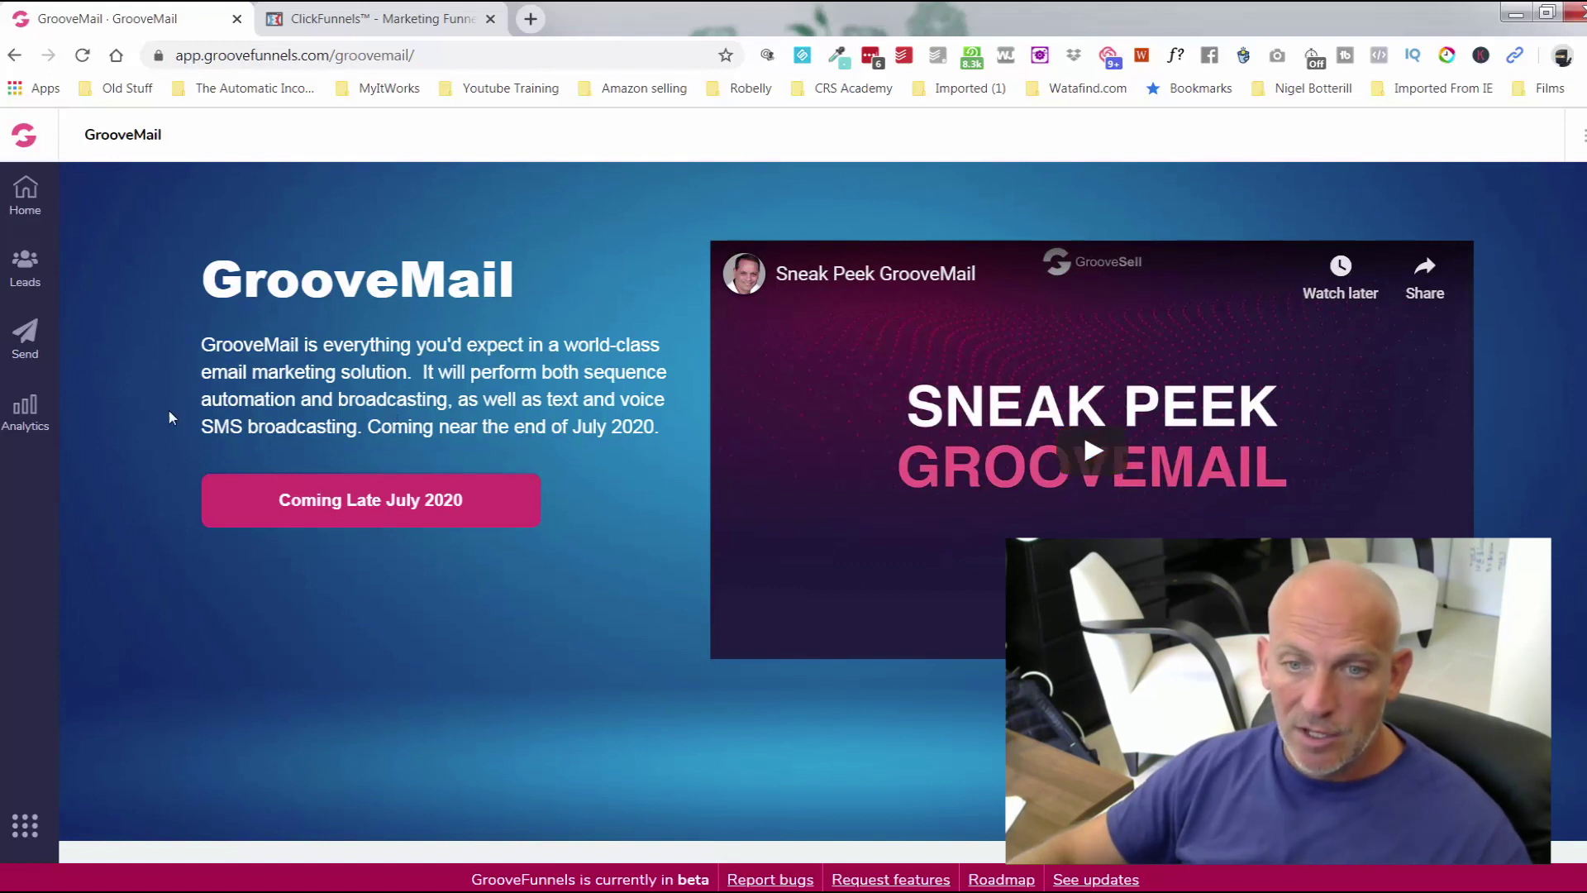
Step: Return to the GrooveFunnels welcome page and expand the Future GrooveFunnels apps list
{"action": "left_click", "coordinate": [30, 139]}
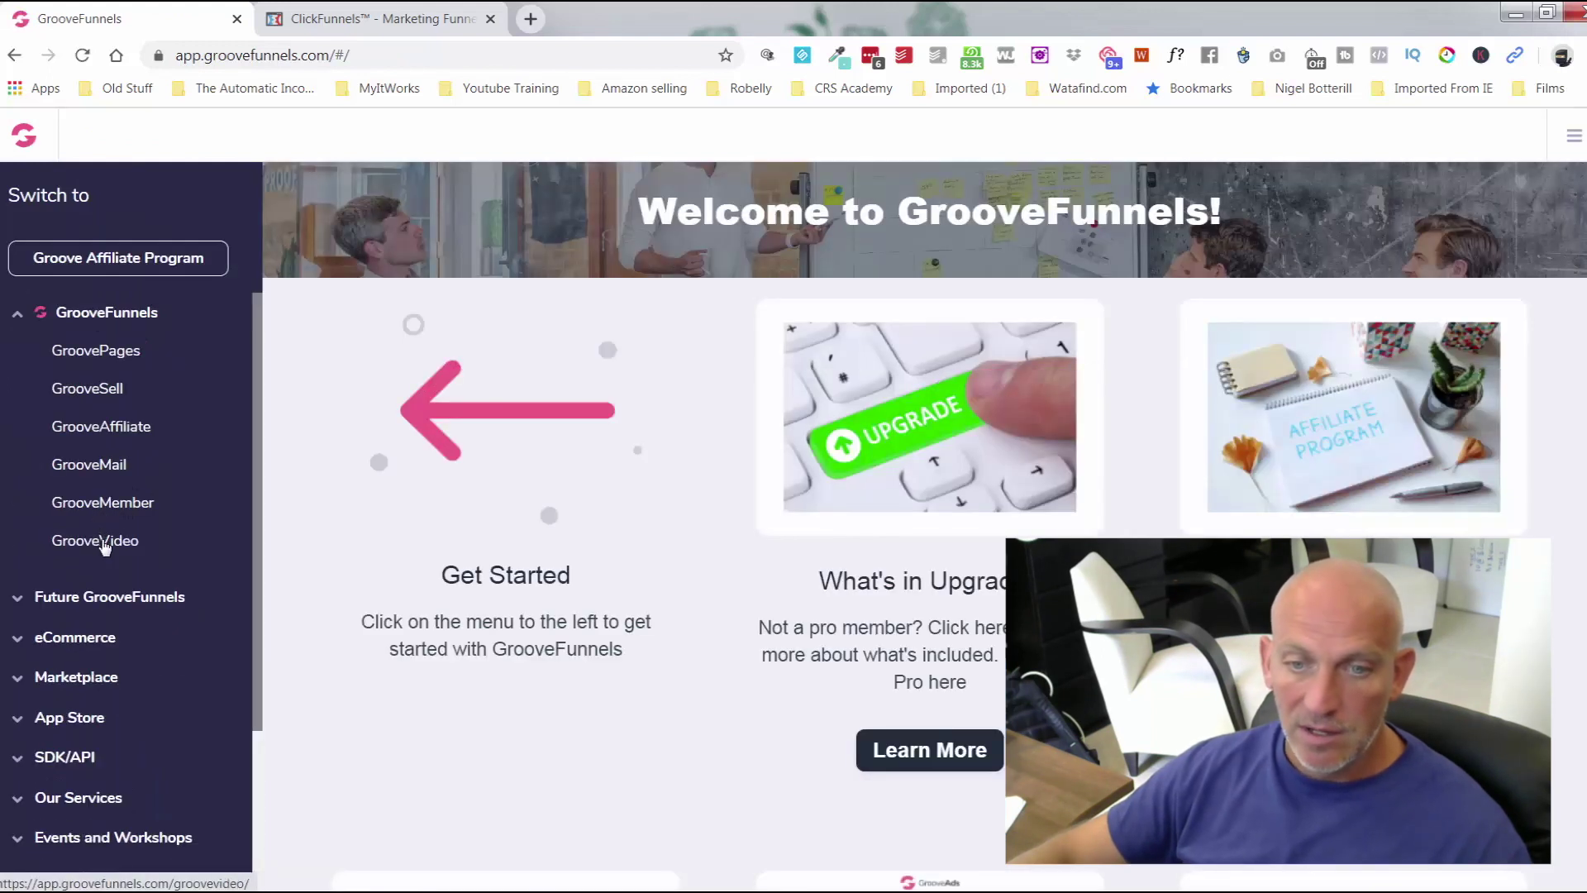
{"action": "scroll", "coordinate": [130, 471], "scroll_direction": "down", "scroll_amount": 3}
{"action": "left_click", "coordinate": [18, 396]}
{"action": "scroll", "coordinate": [18, 395], "scroll_direction": "down", "scroll_amount": 3}
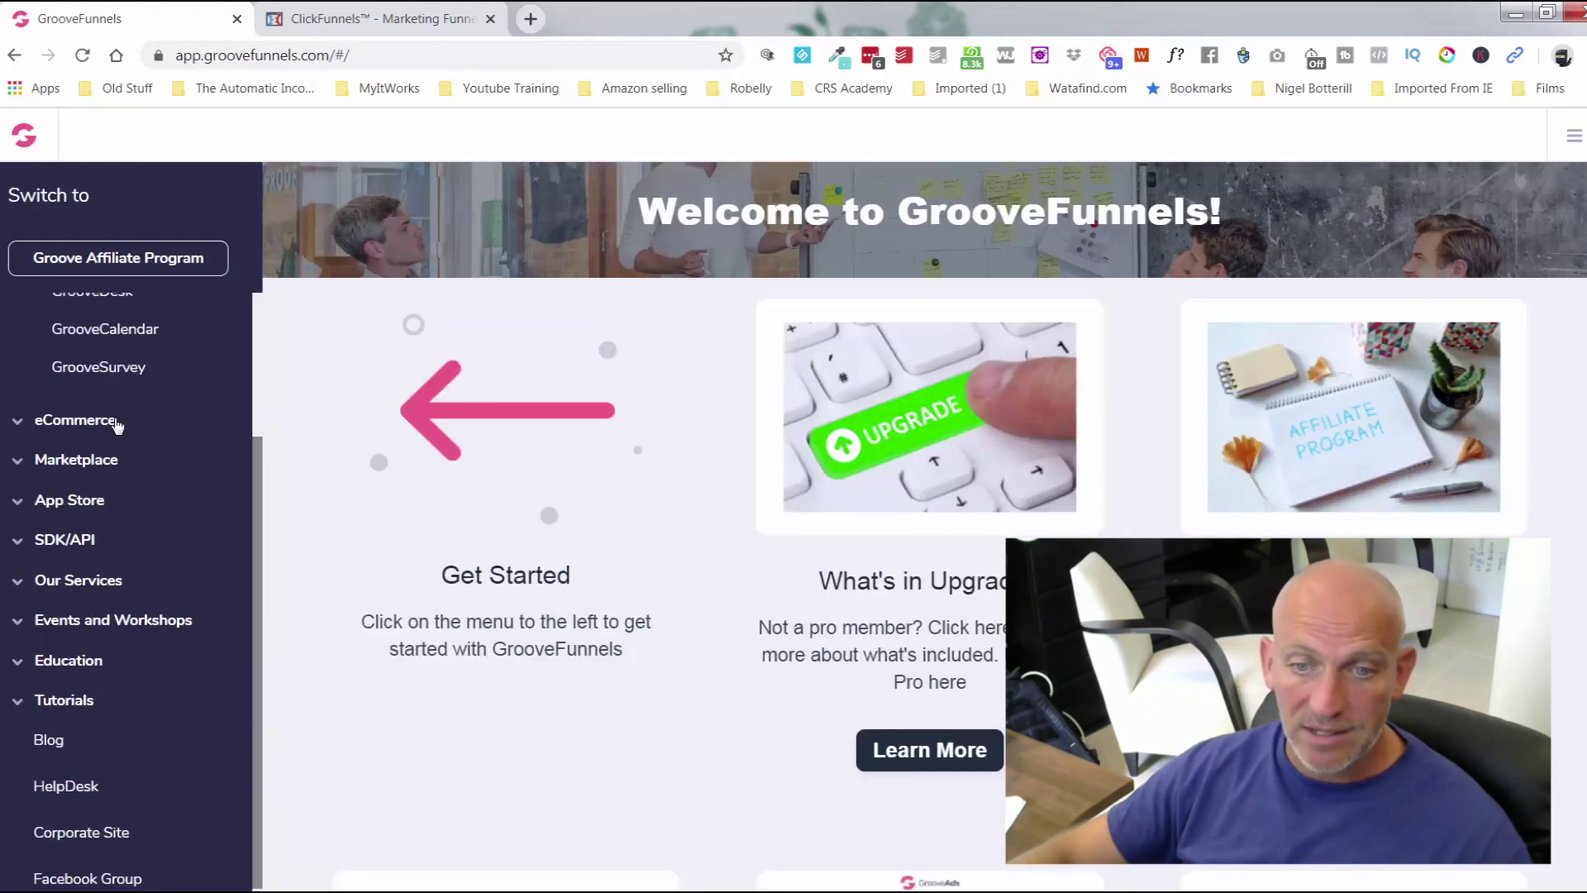
{"action": "scroll", "coordinate": [166, 432], "scroll_direction": "up", "scroll_amount": 3}
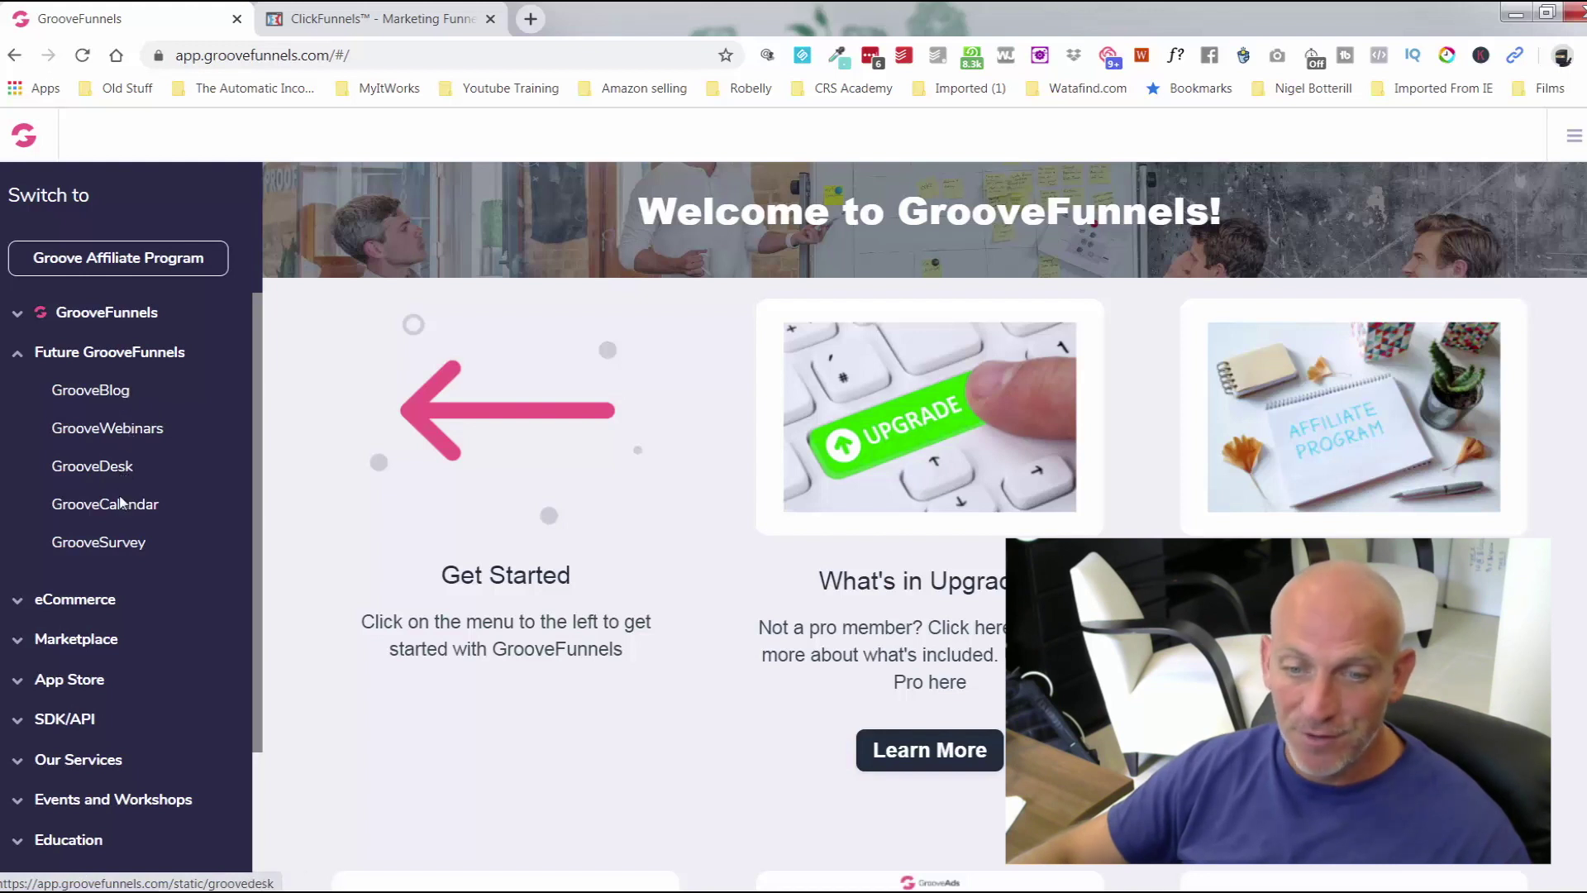
{"action": "scroll", "coordinate": [91, 496], "scroll_direction": "down", "scroll_amount": 2}
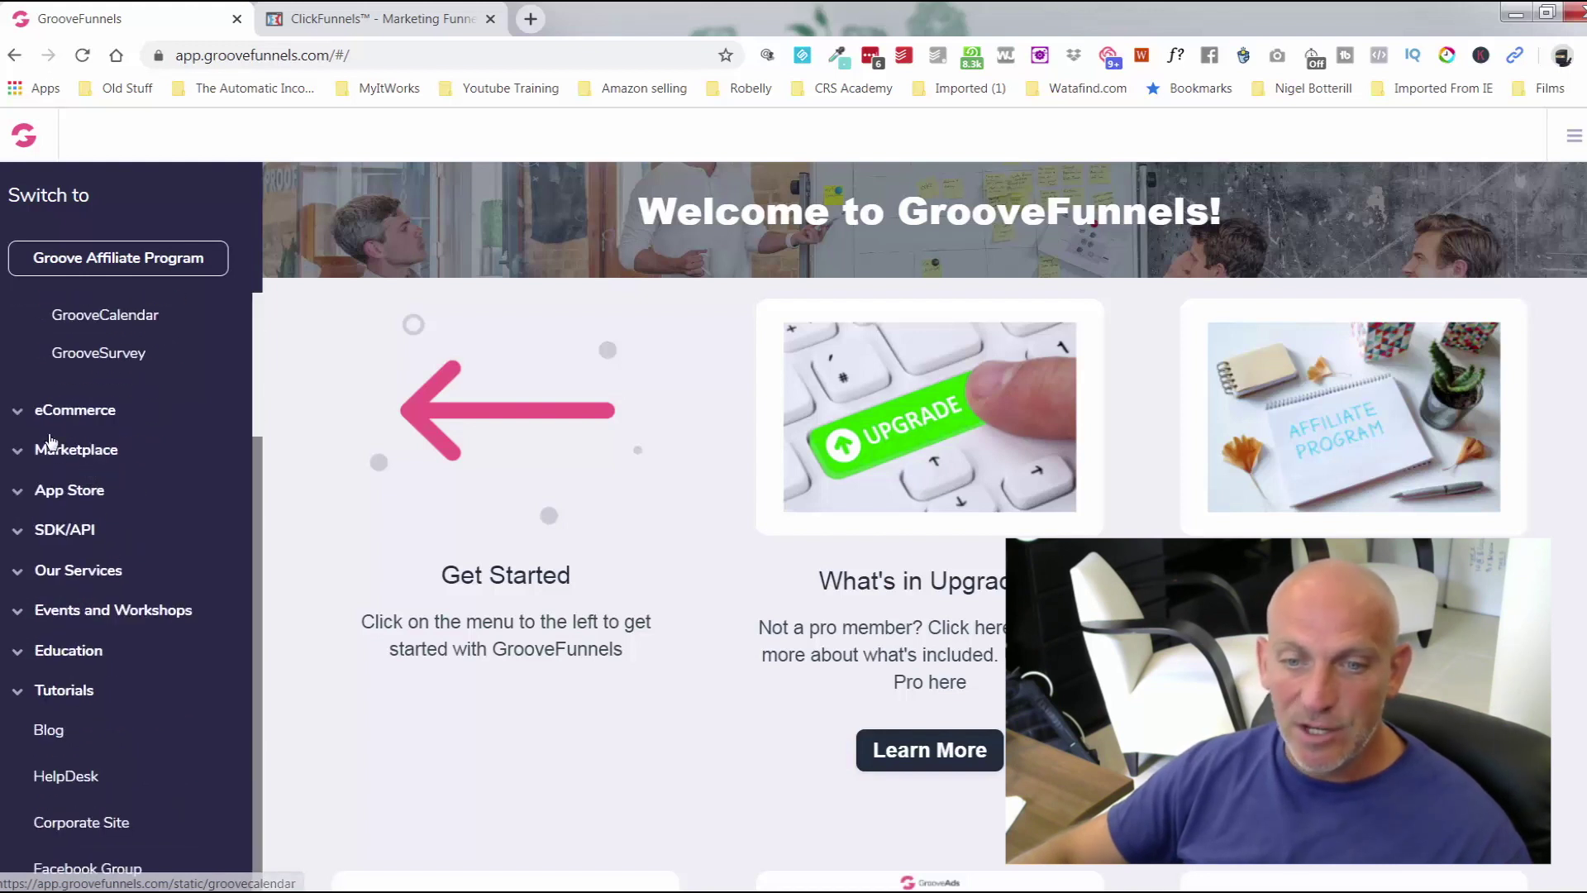
Step: Expand the eCommerce, Marketplace, App Store and SDK/API sidebar categories
{"action": "left_click", "coordinate": [37, 413]}
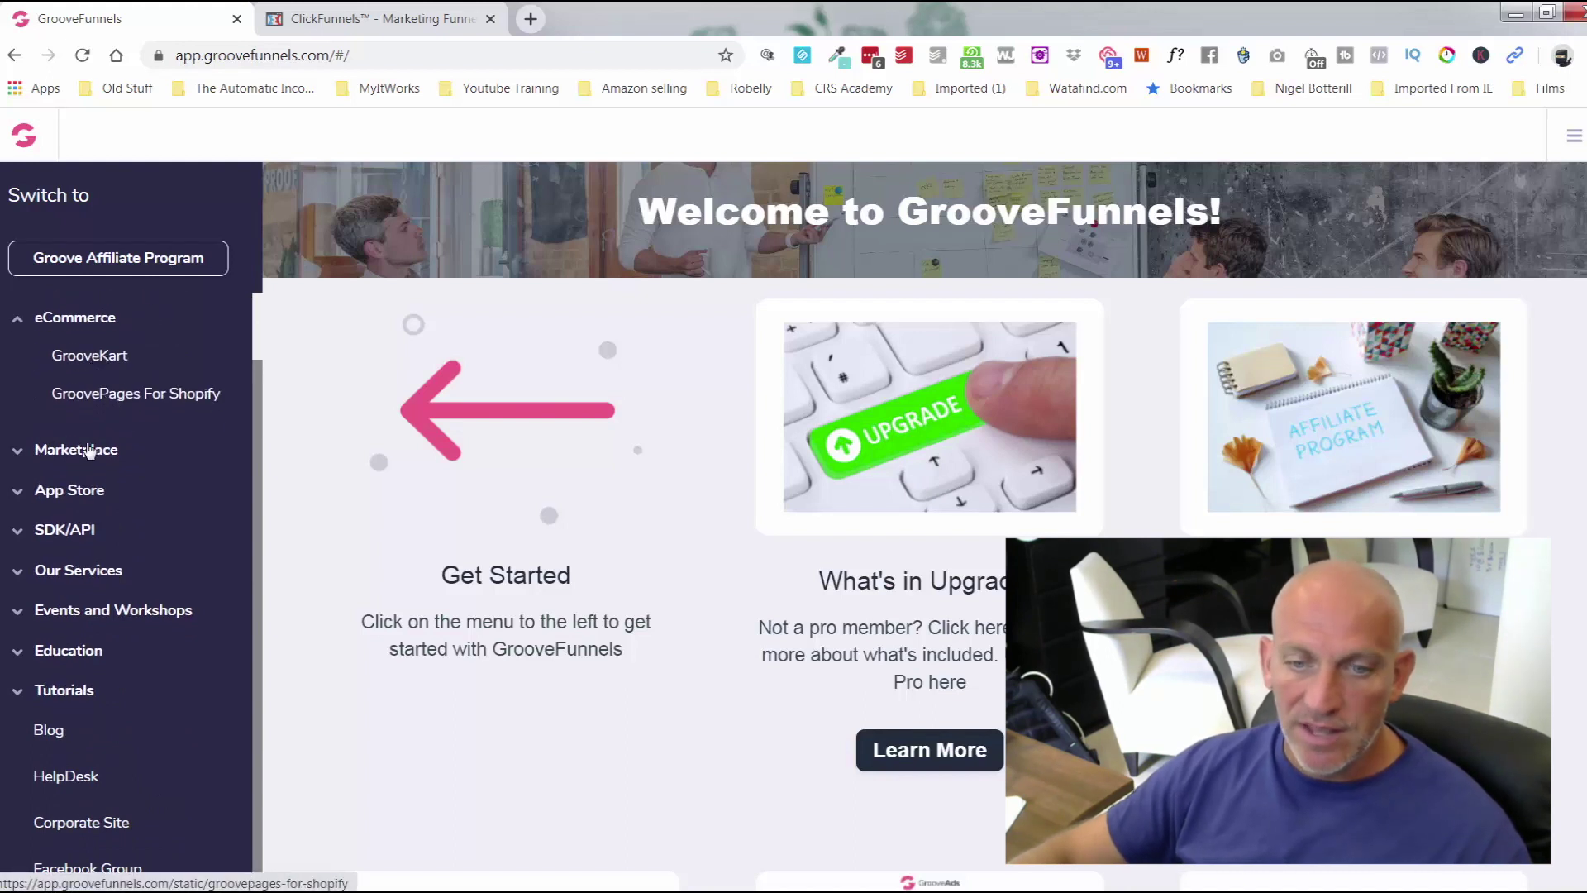
{"action": "left_click", "coordinate": [21, 450]}
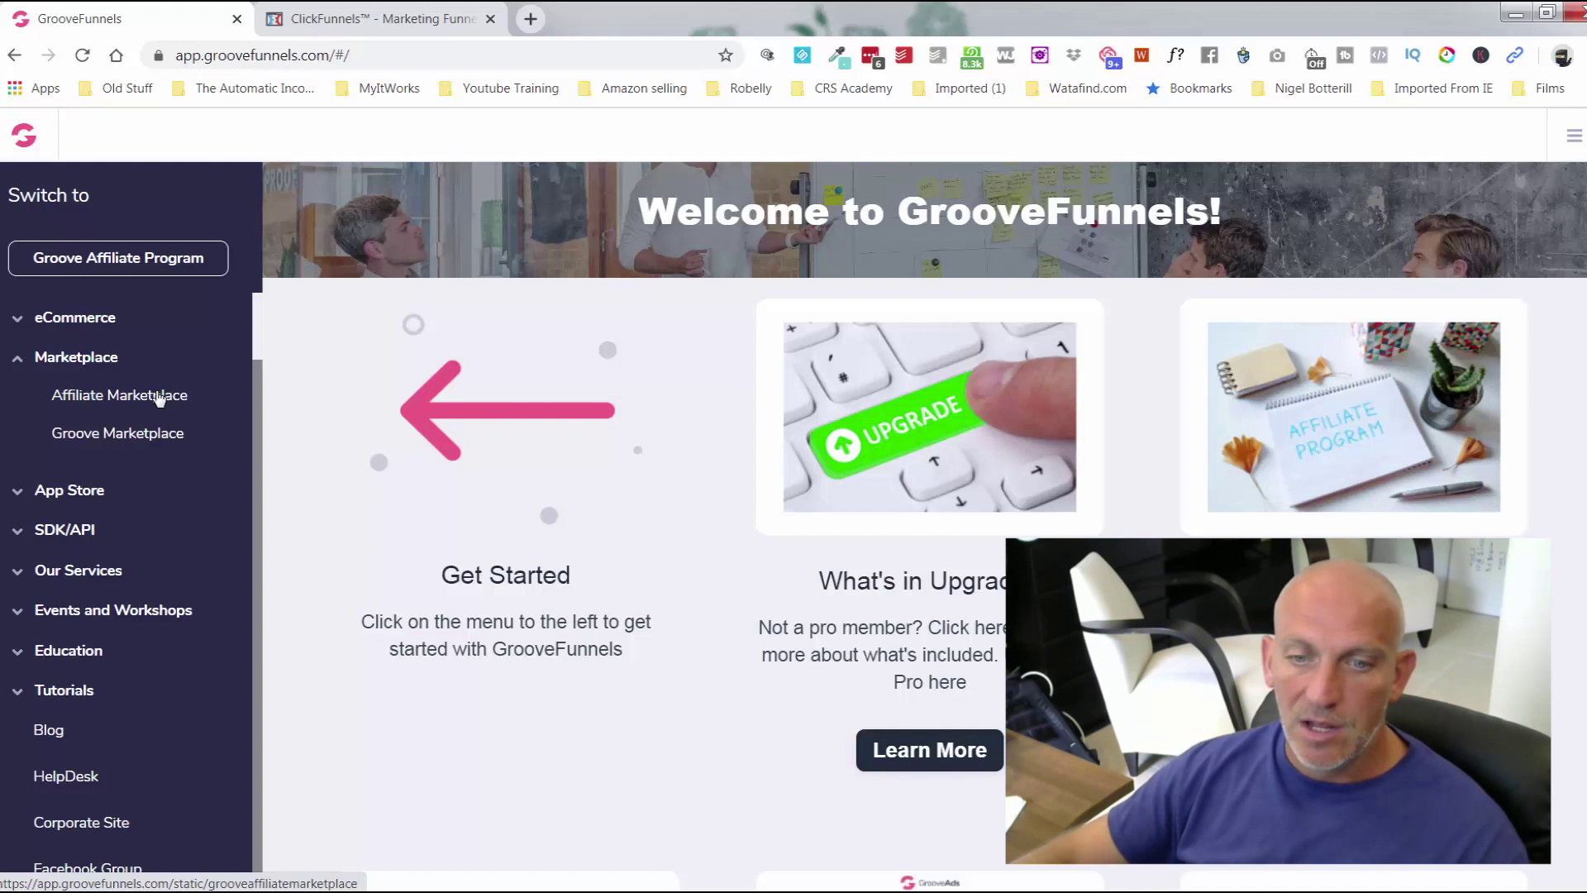
{"action": "left_click", "coordinate": [16, 493]}
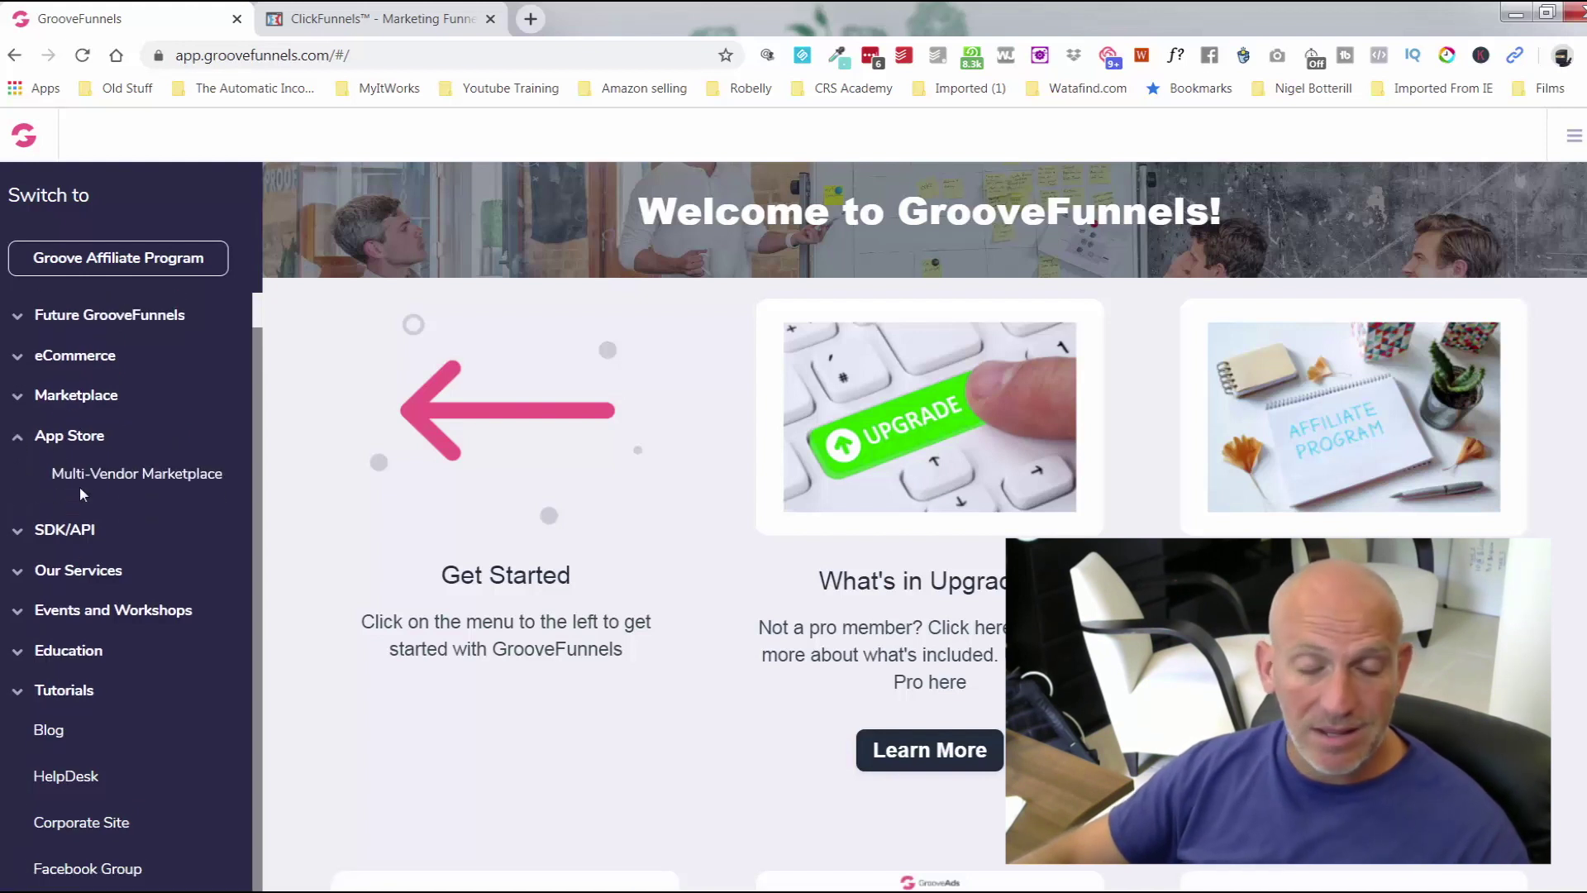
{"action": "left_click", "coordinate": [24, 529]}
Step: Expand Our Services to reveal GroovePay and GrooveAds, and scroll through the welcome page cards
{"action": "scroll", "coordinate": [72, 488], "scroll_direction": "down", "scroll_amount": 2}
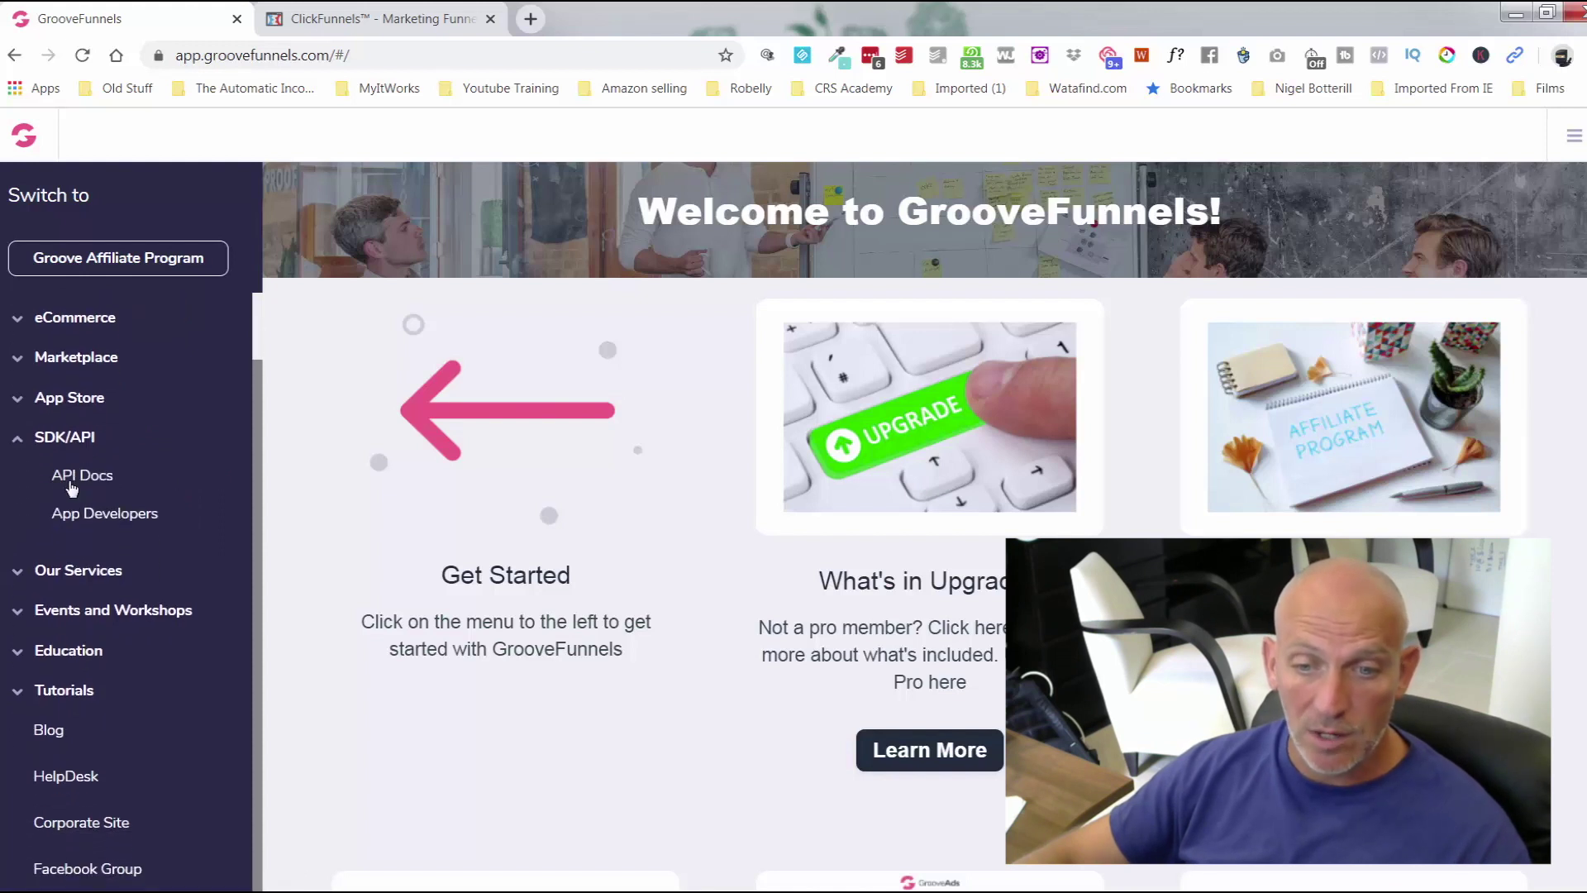
{"action": "left_click", "coordinate": [18, 539]}
{"action": "scroll", "coordinate": [715, 341], "scroll_direction": "down", "scroll_amount": 4}
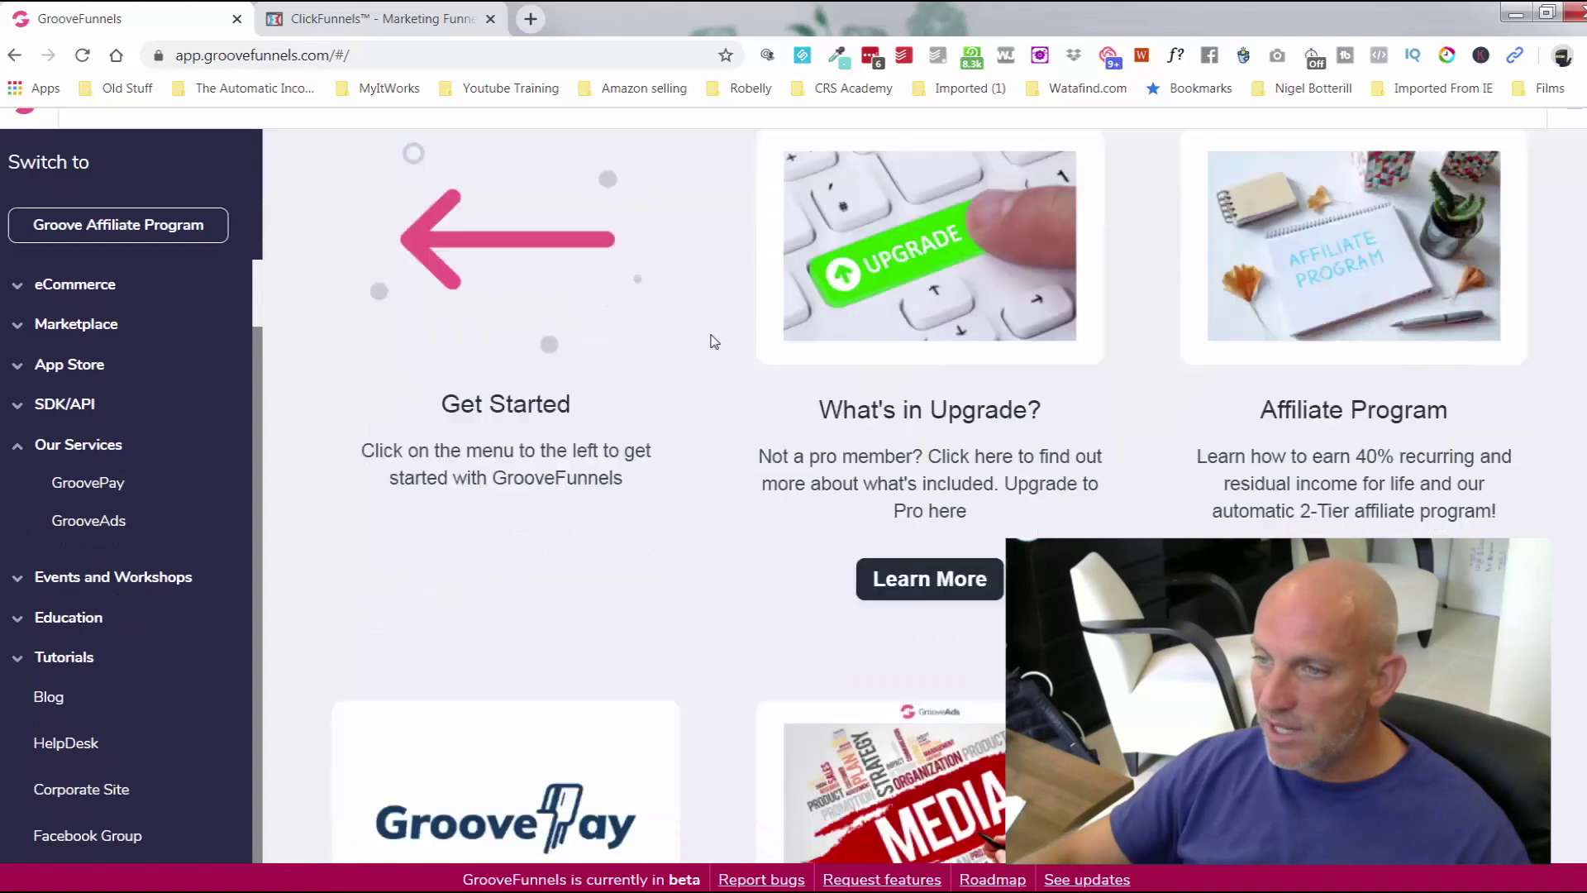
{"action": "scroll", "coordinate": [711, 384], "scroll_direction": "down", "scroll_amount": 4}
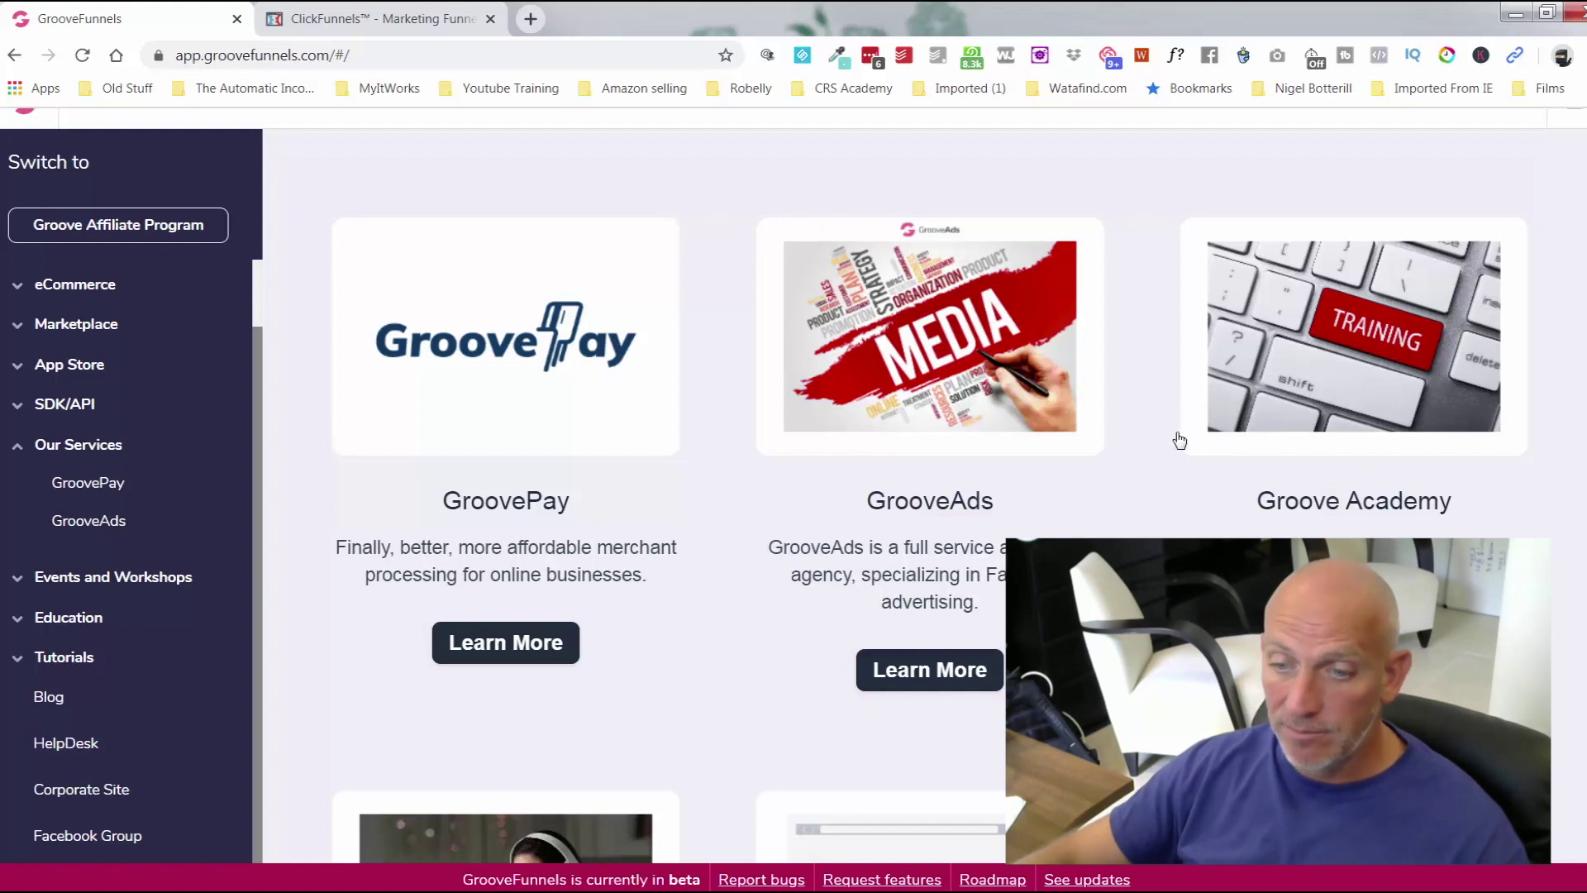
{"action": "scroll", "coordinate": [1176, 438], "scroll_direction": "down", "scroll_amount": 5}
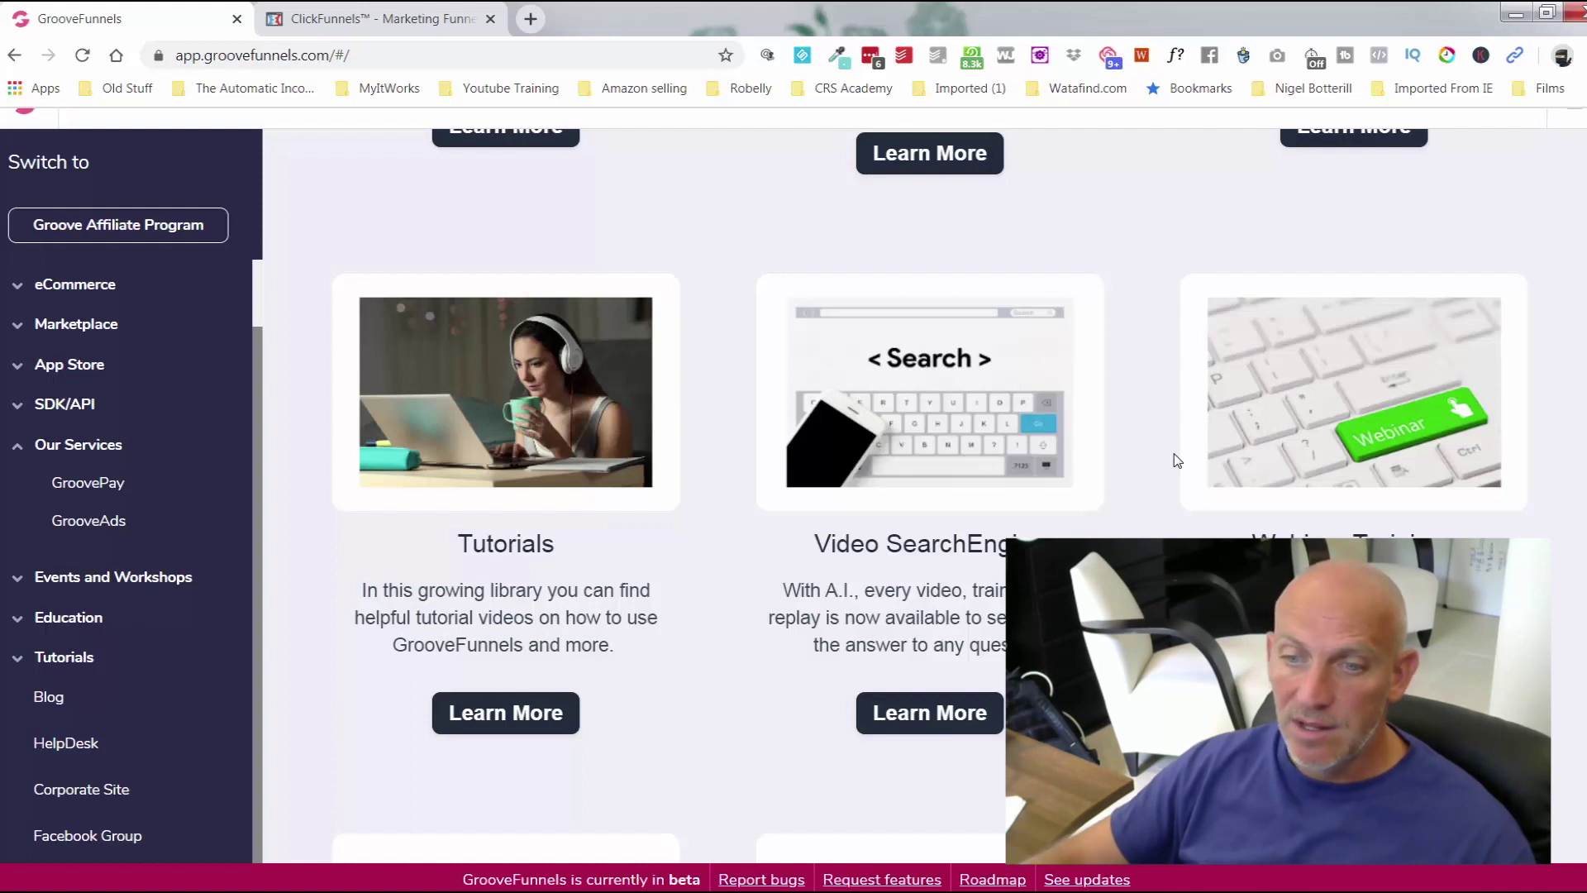
{"action": "scroll", "coordinate": [1178, 461], "scroll_direction": "down", "scroll_amount": 5}
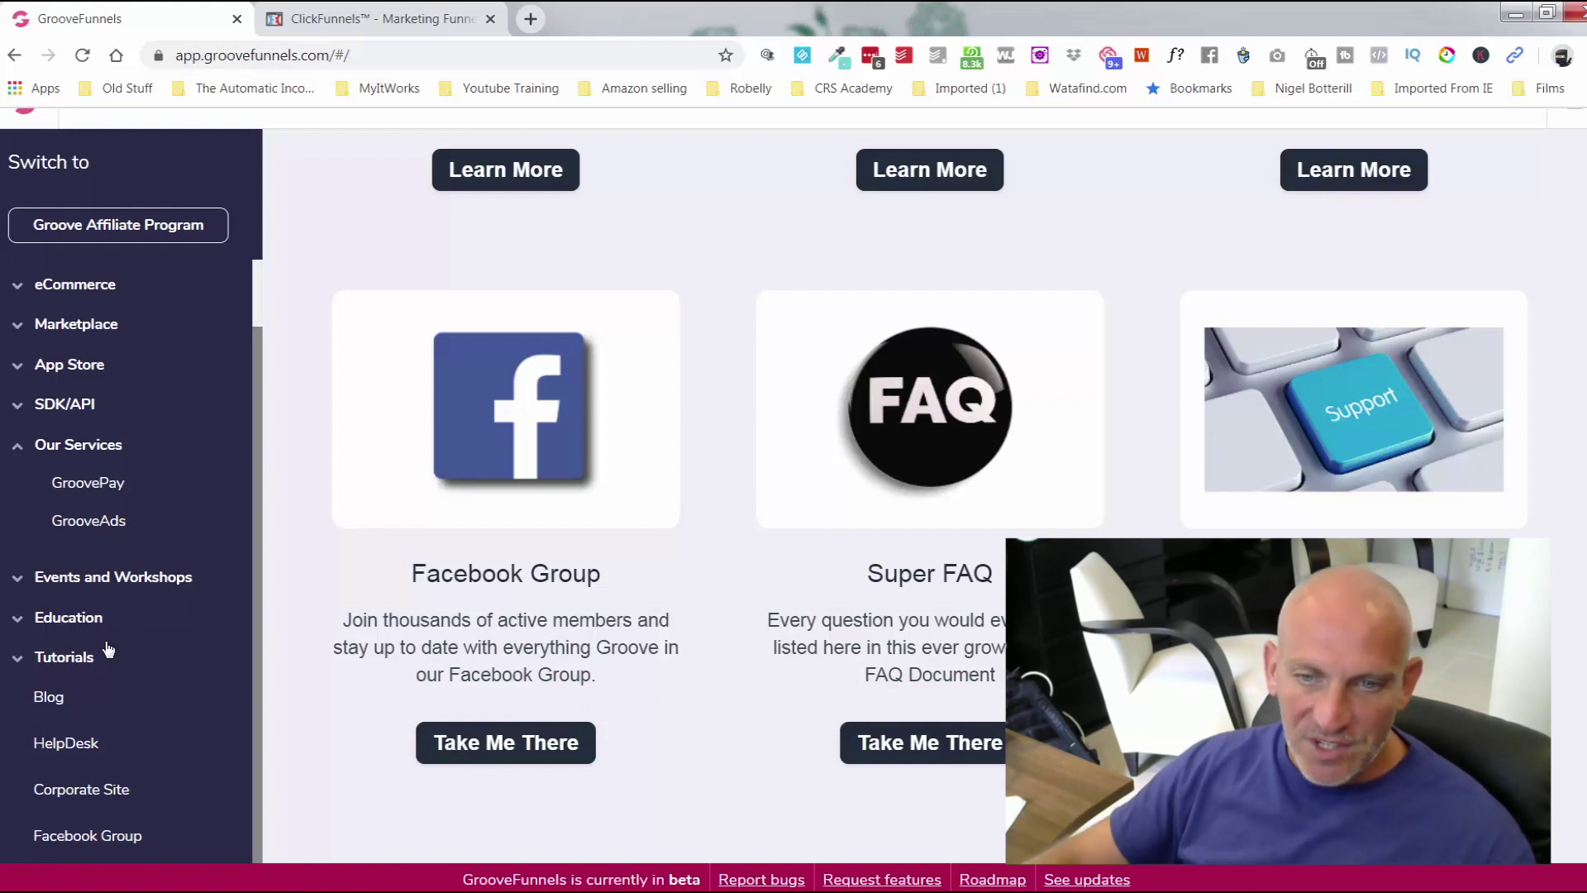
{"action": "scroll", "coordinate": [111, 646], "scroll_direction": "up", "scroll_amount": 1}
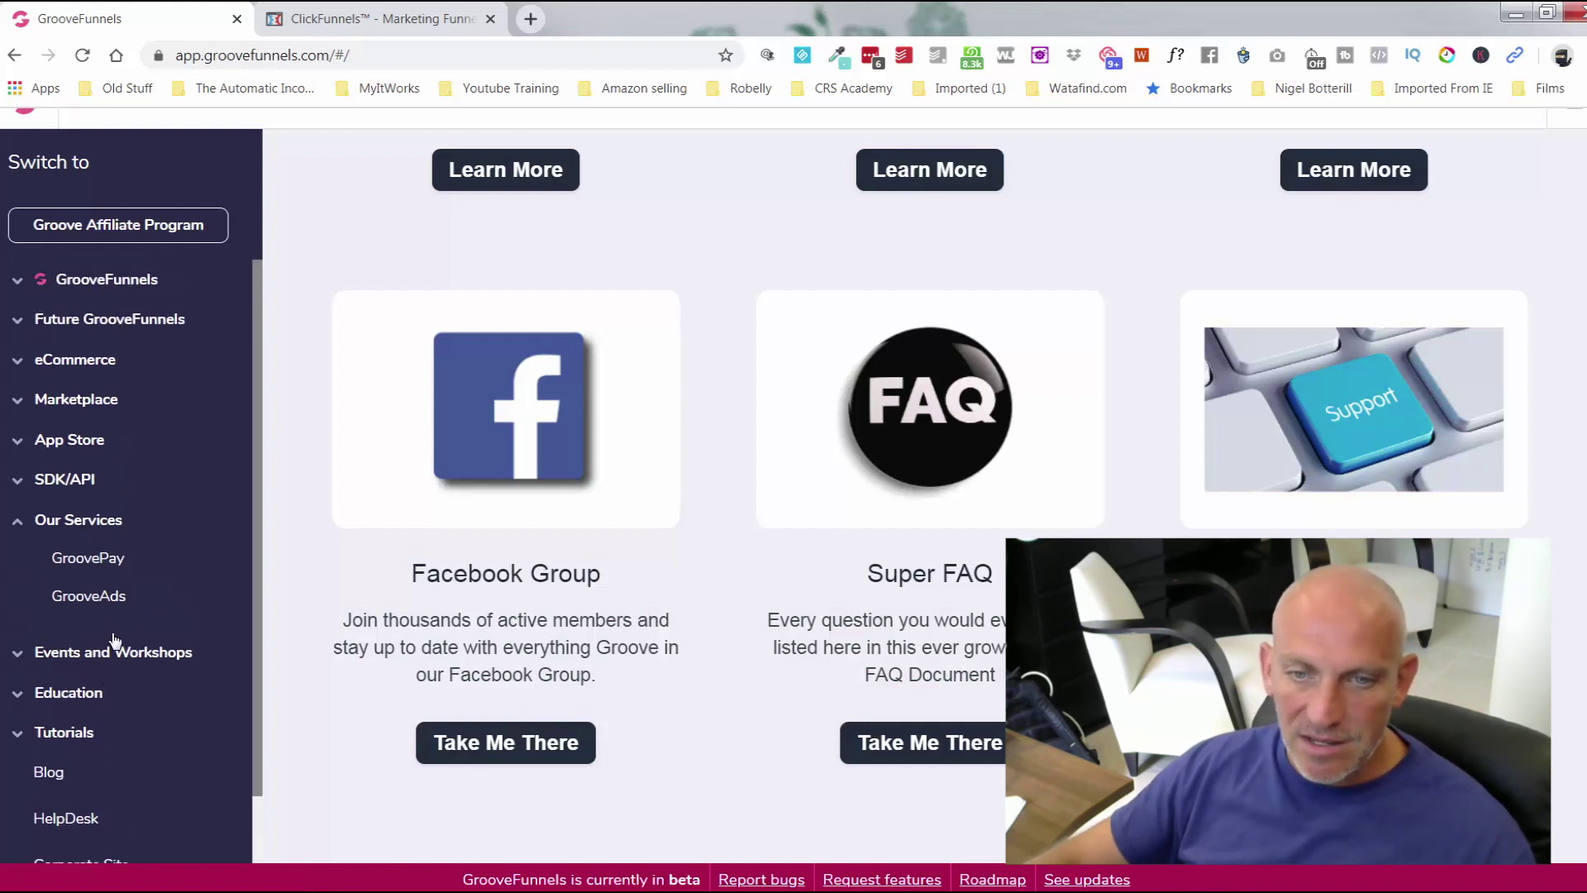
Step: Open GroovePages, then log out of the current account
{"action": "left_click", "coordinate": [19, 283]}
{"action": "left_click", "coordinate": [135, 326]}
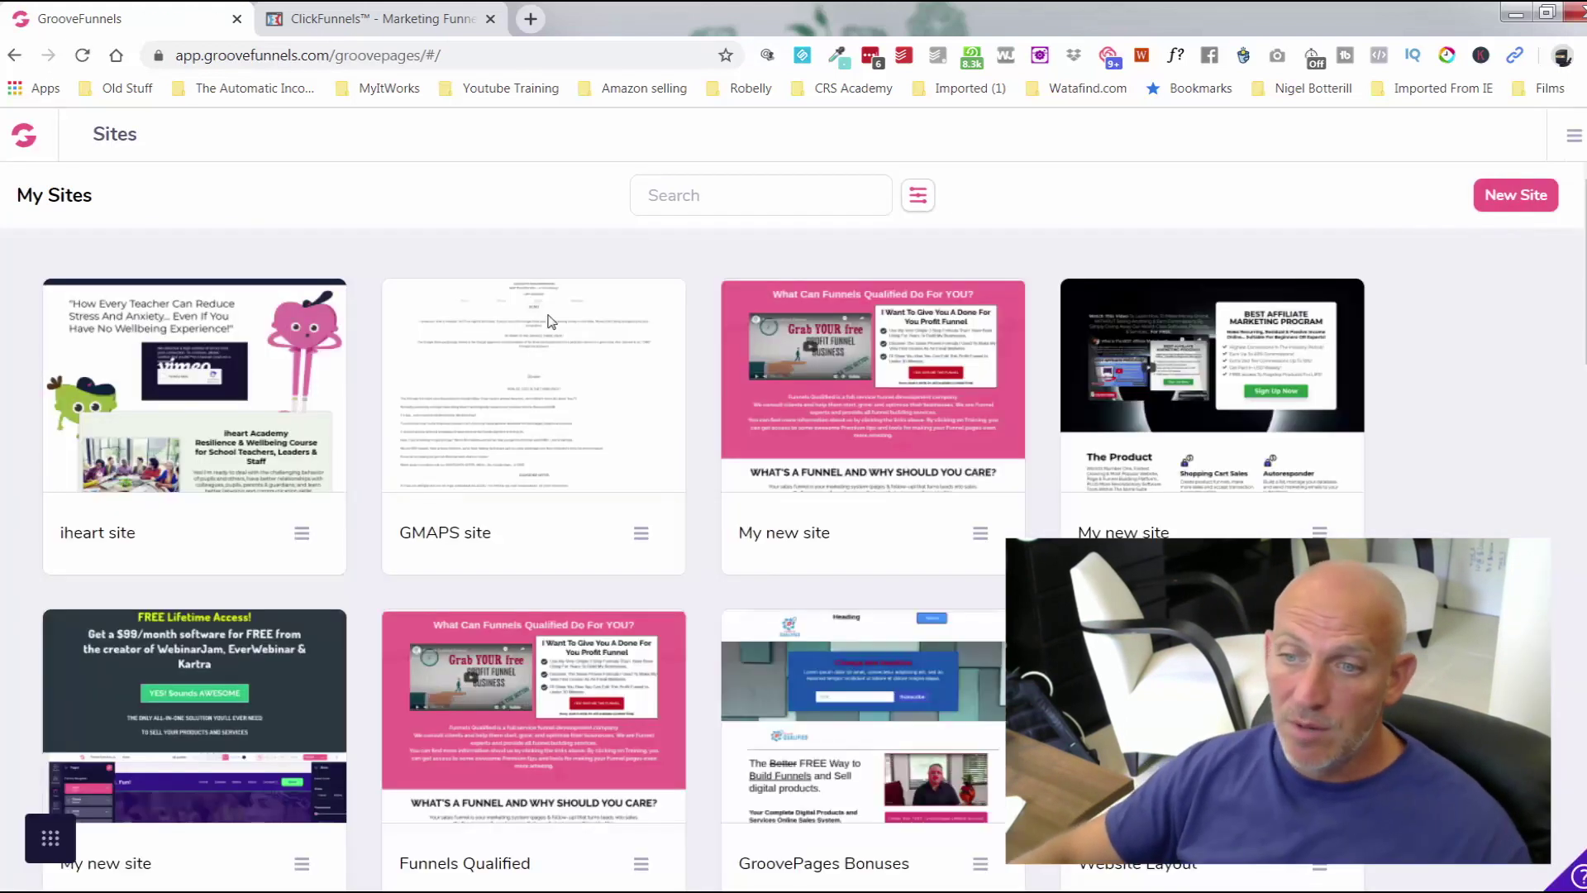
{"action": "mouse_move", "coordinate": [665, 391]}
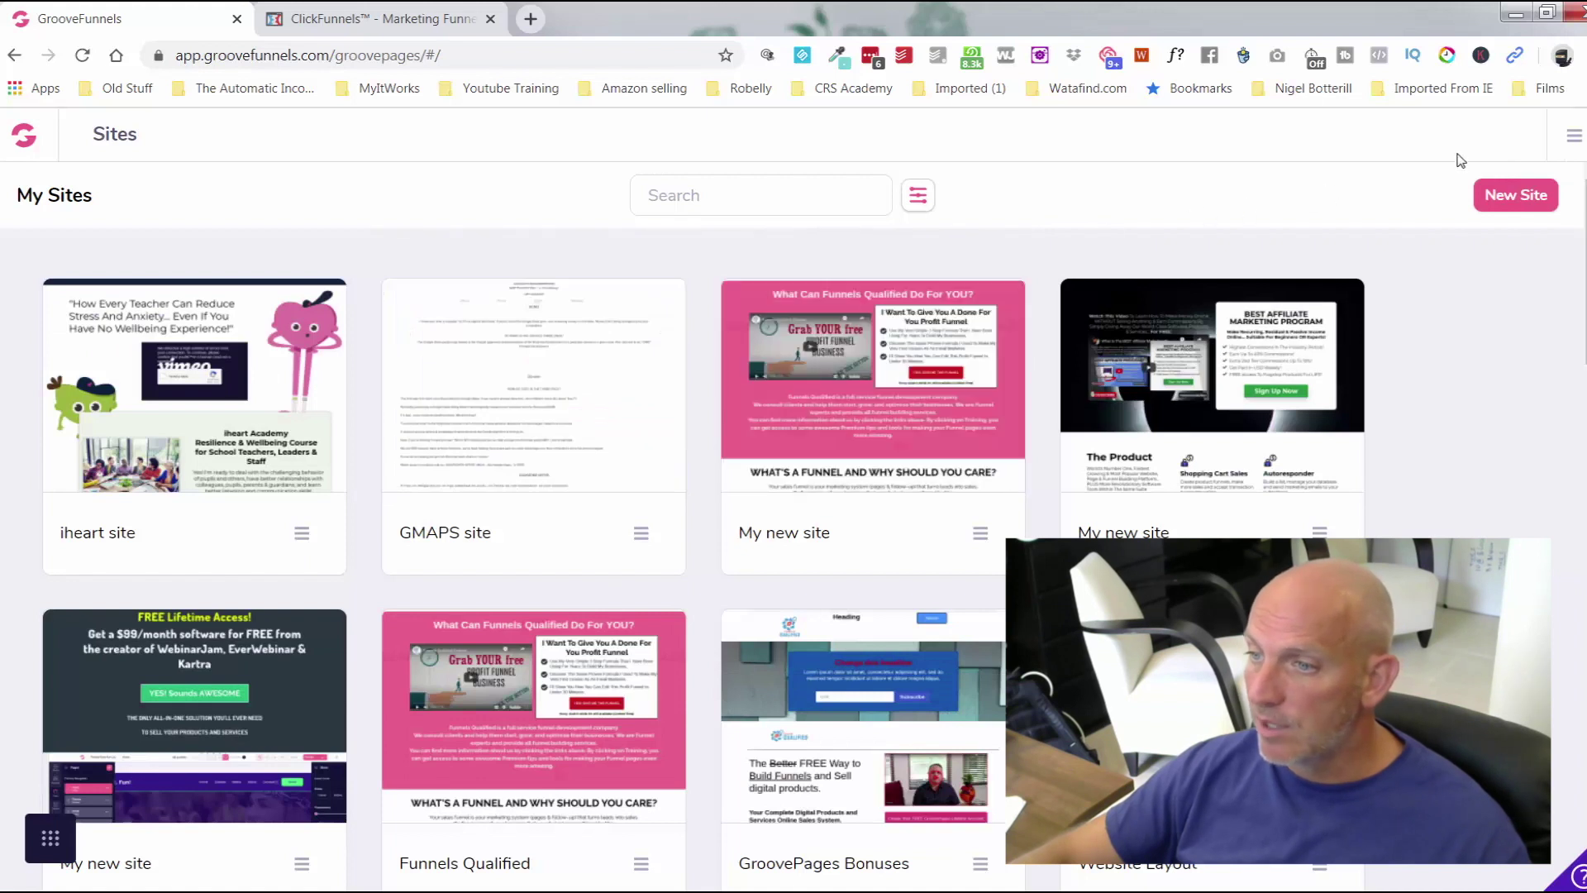
{"action": "left_click", "coordinate": [1574, 142]}
{"action": "left_click", "coordinate": [1389, 289]}
Step: Log in with the other saved account and open its GroovePages My Sites list
{"action": "left_click", "coordinate": [493, 405]}
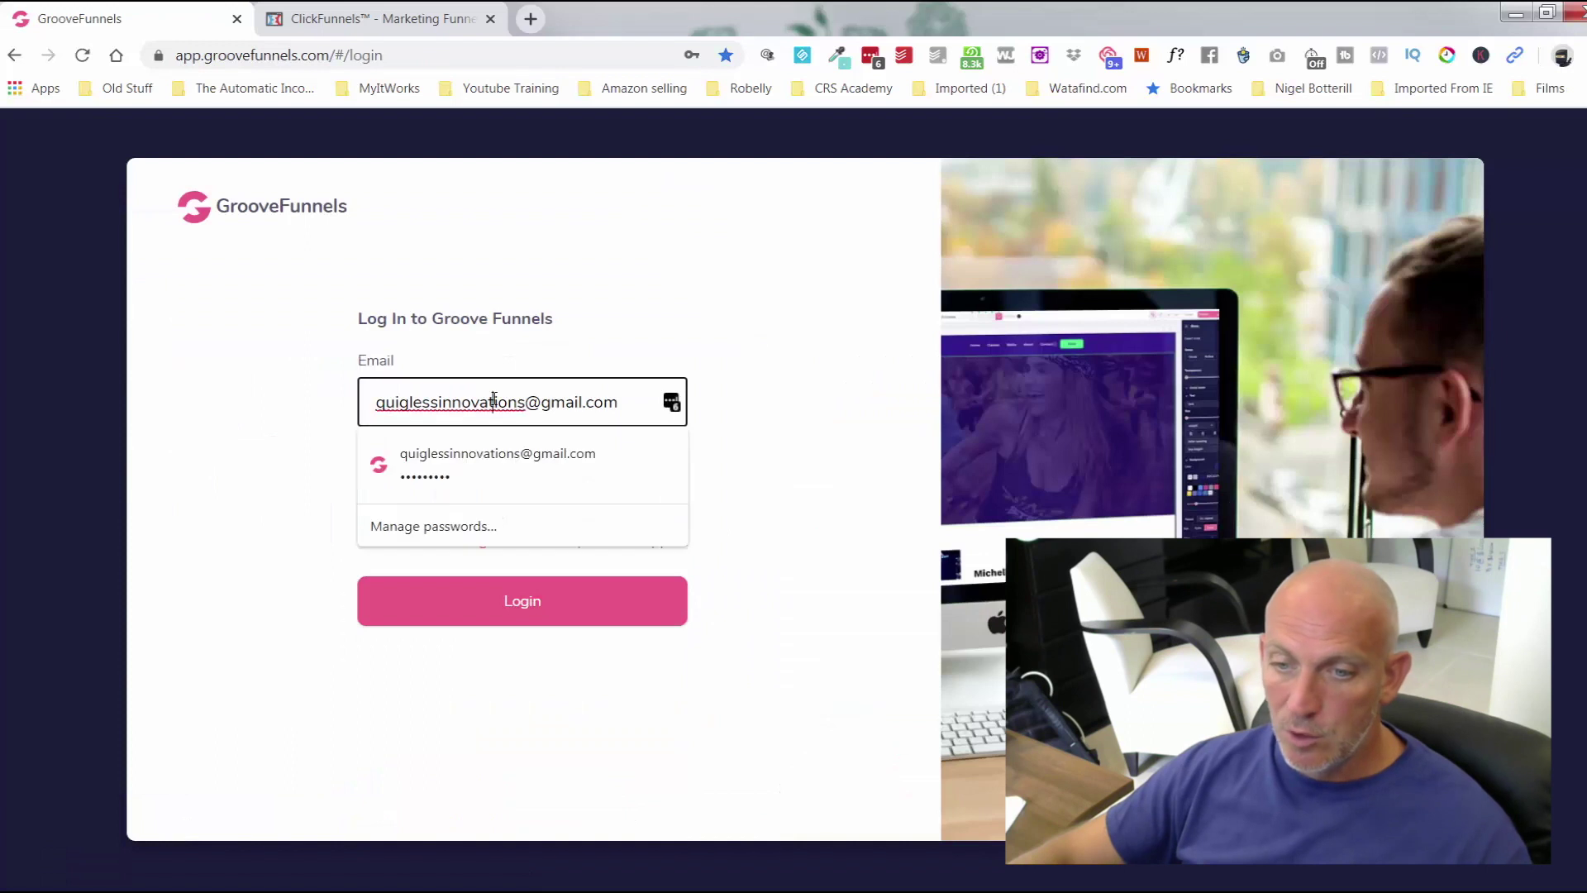
{"action": "triple_click", "coordinate": [493, 405]}
{"action": "left_click", "coordinate": [505, 756]}
{"action": "left_click", "coordinate": [463, 619]}
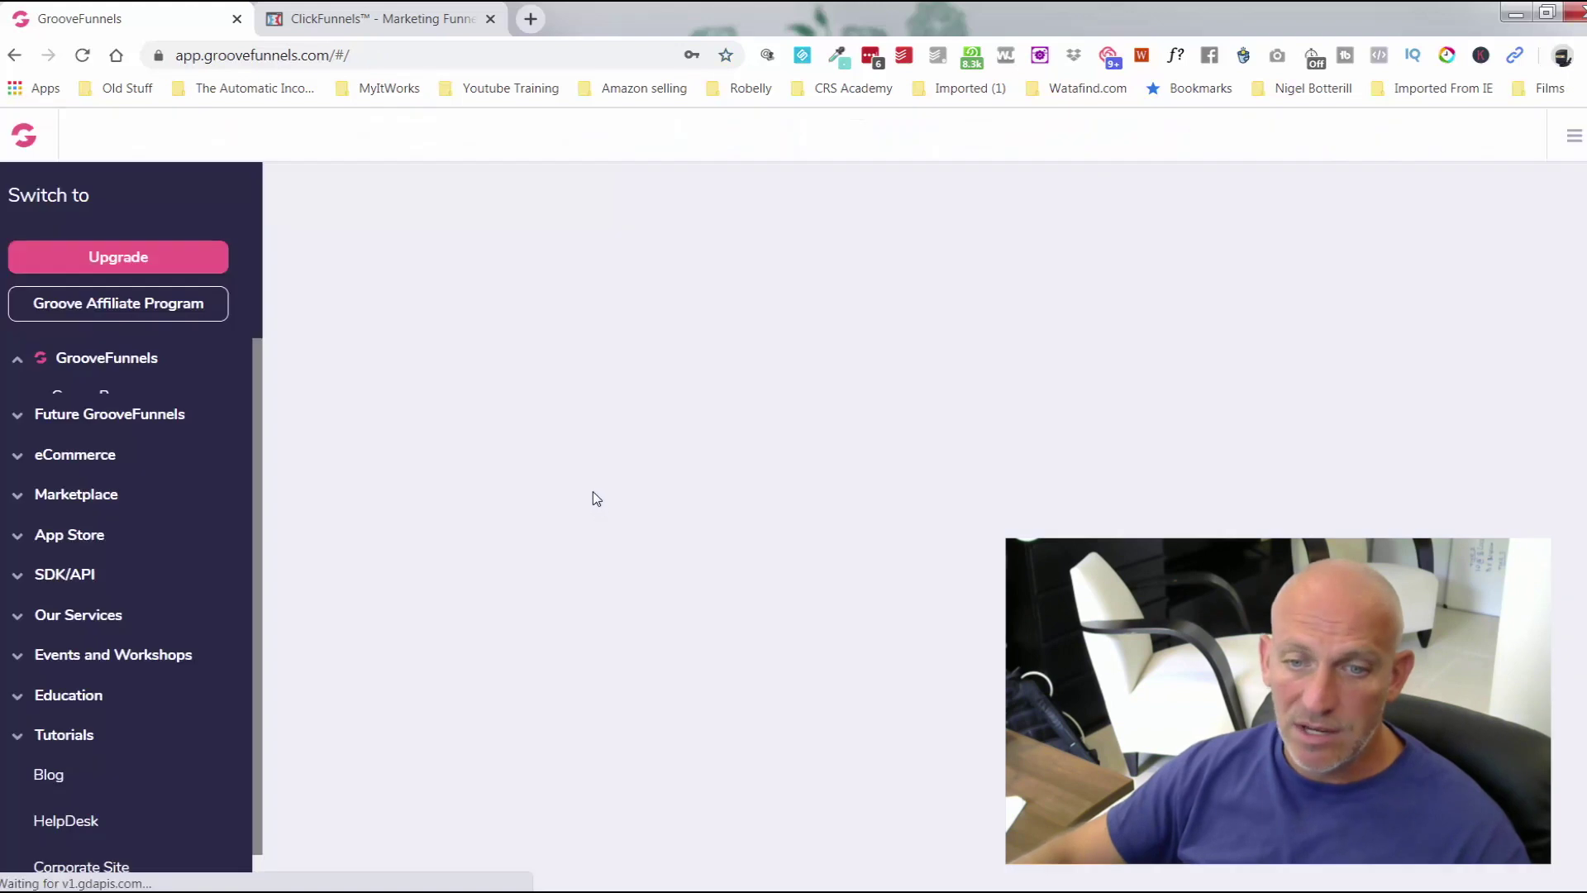
{"action": "left_click", "coordinate": [120, 361]}
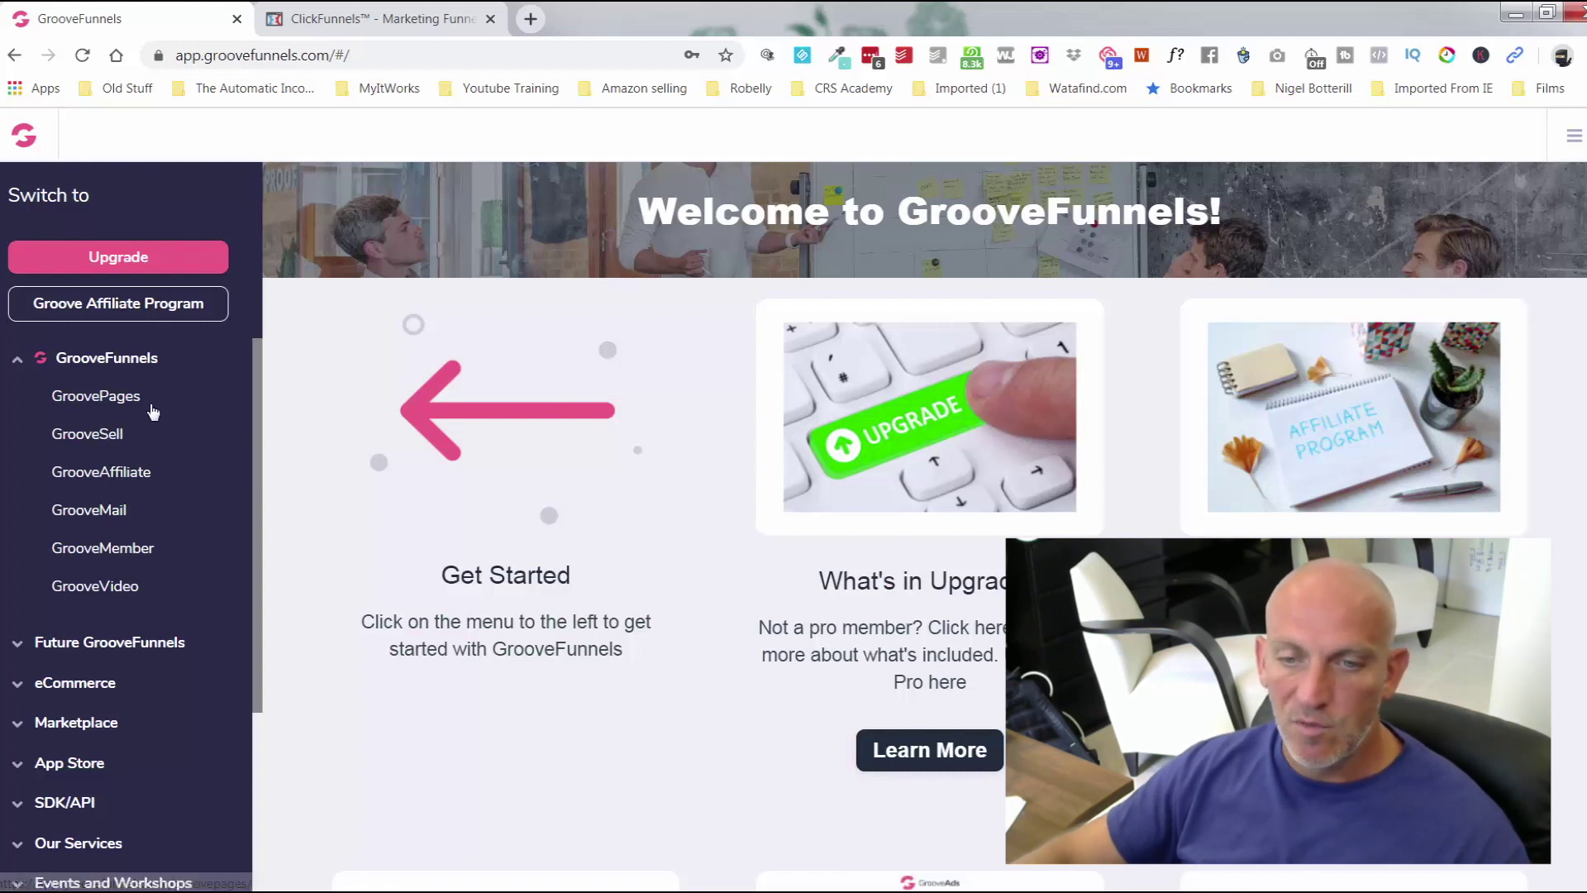
{"action": "left_click", "coordinate": [122, 402]}
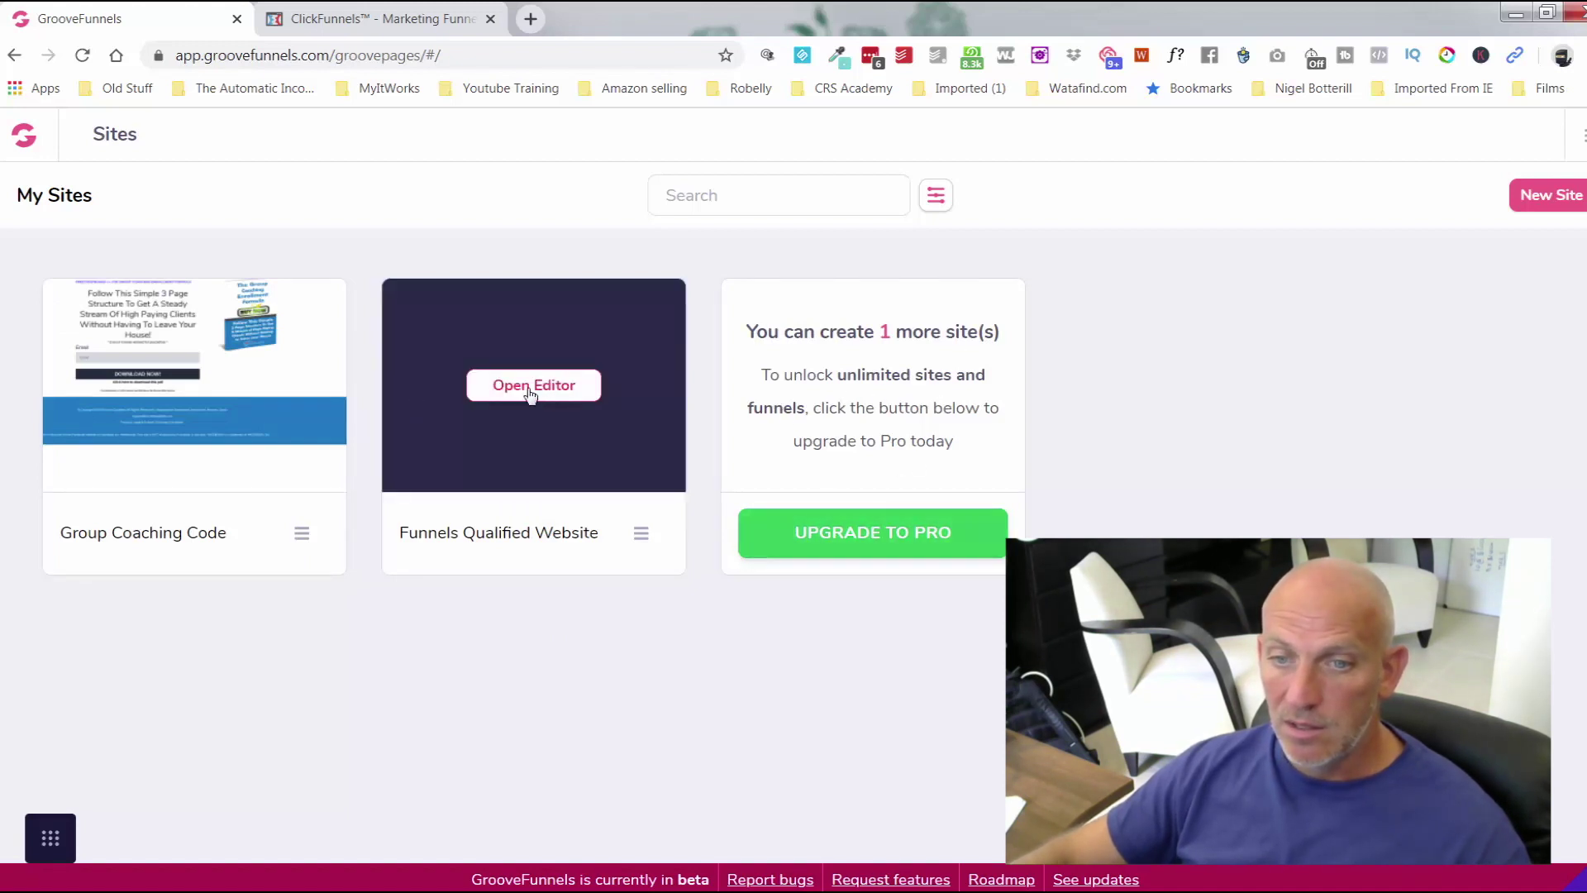
Step: Open Funnels Qualified Website in the builder, glance at its Pages list and canvas, then exit to the dashboard
{"action": "left_click", "coordinate": [530, 389]}
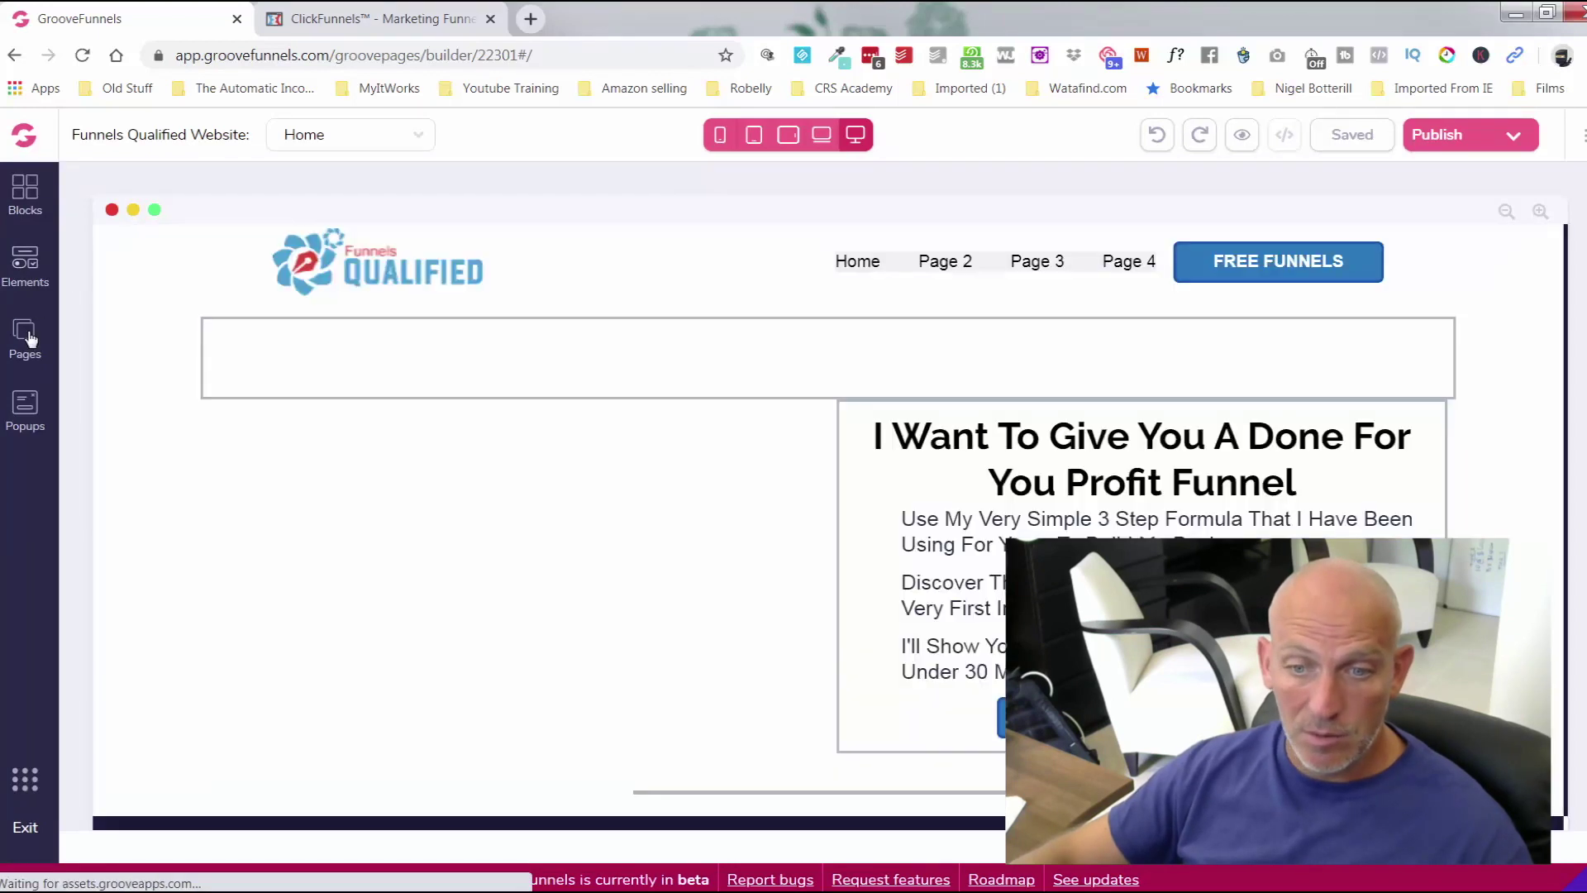
{"action": "left_click", "coordinate": [25, 335]}
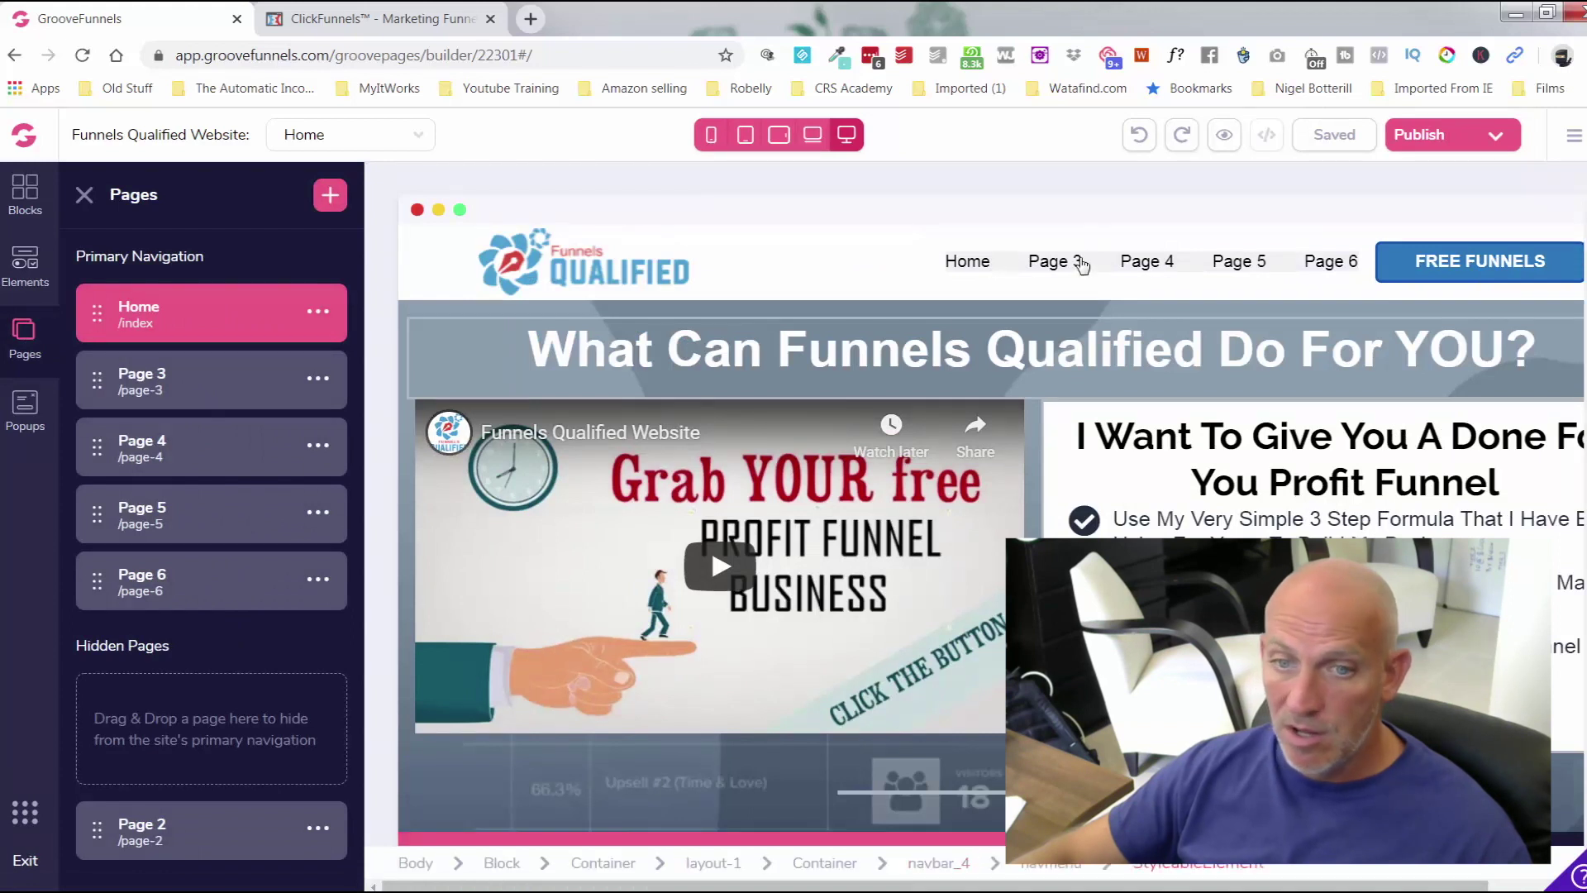
{"action": "left_click", "coordinate": [84, 196]}
{"action": "scroll", "coordinate": [176, 409], "scroll_direction": "down", "scroll_amount": 10}
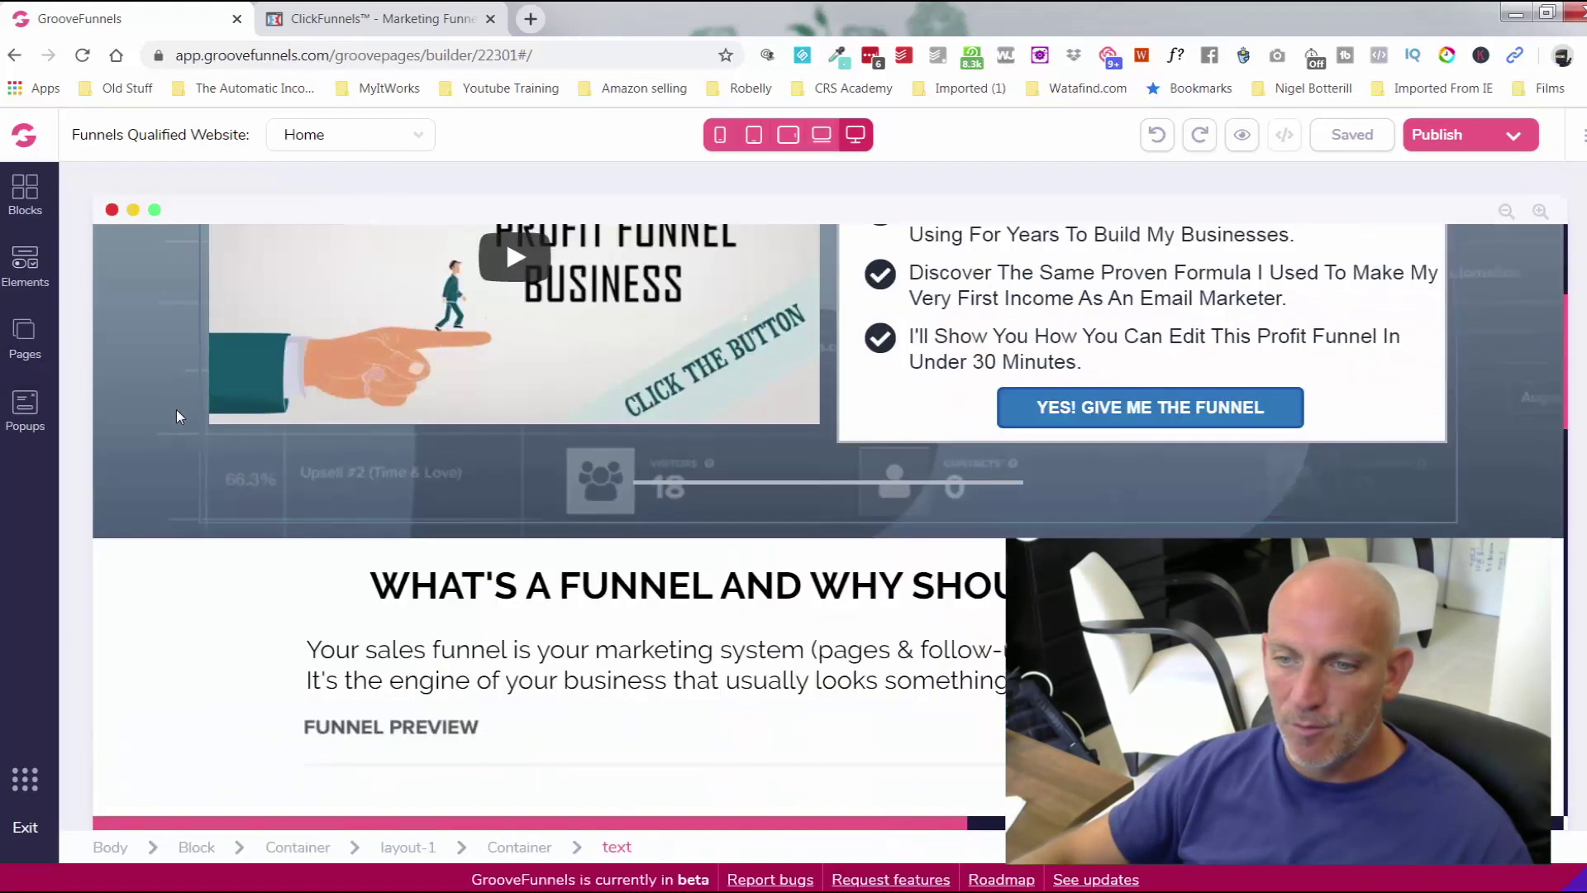
{"action": "scroll", "coordinate": [176, 408], "scroll_direction": "down", "scroll_amount": 5}
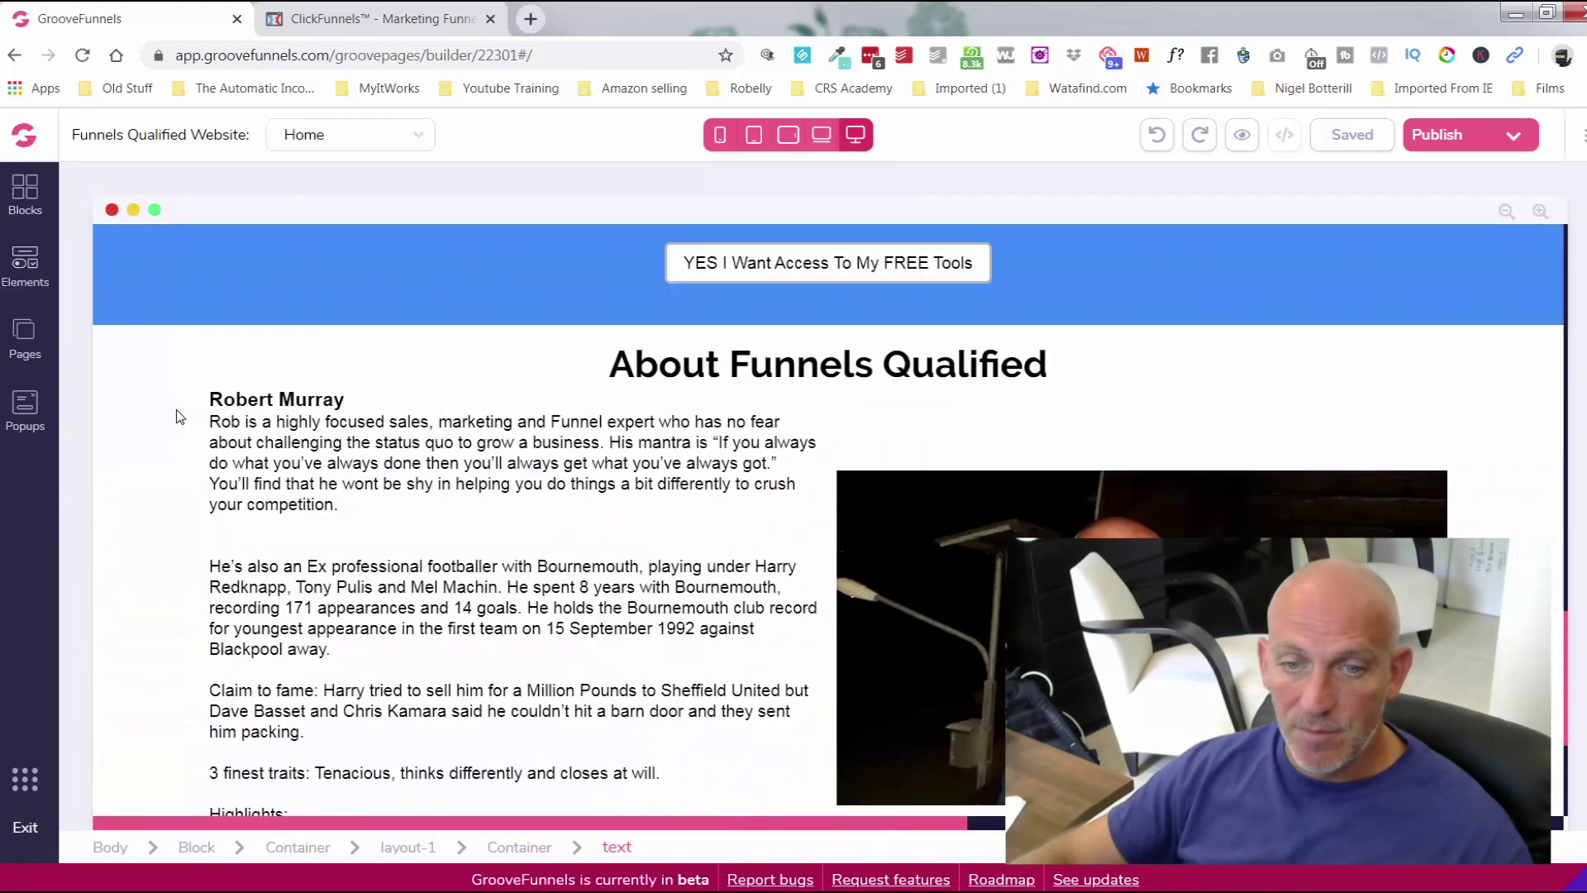
{"action": "scroll", "coordinate": [176, 409], "scroll_direction": "up", "scroll_amount": 15}
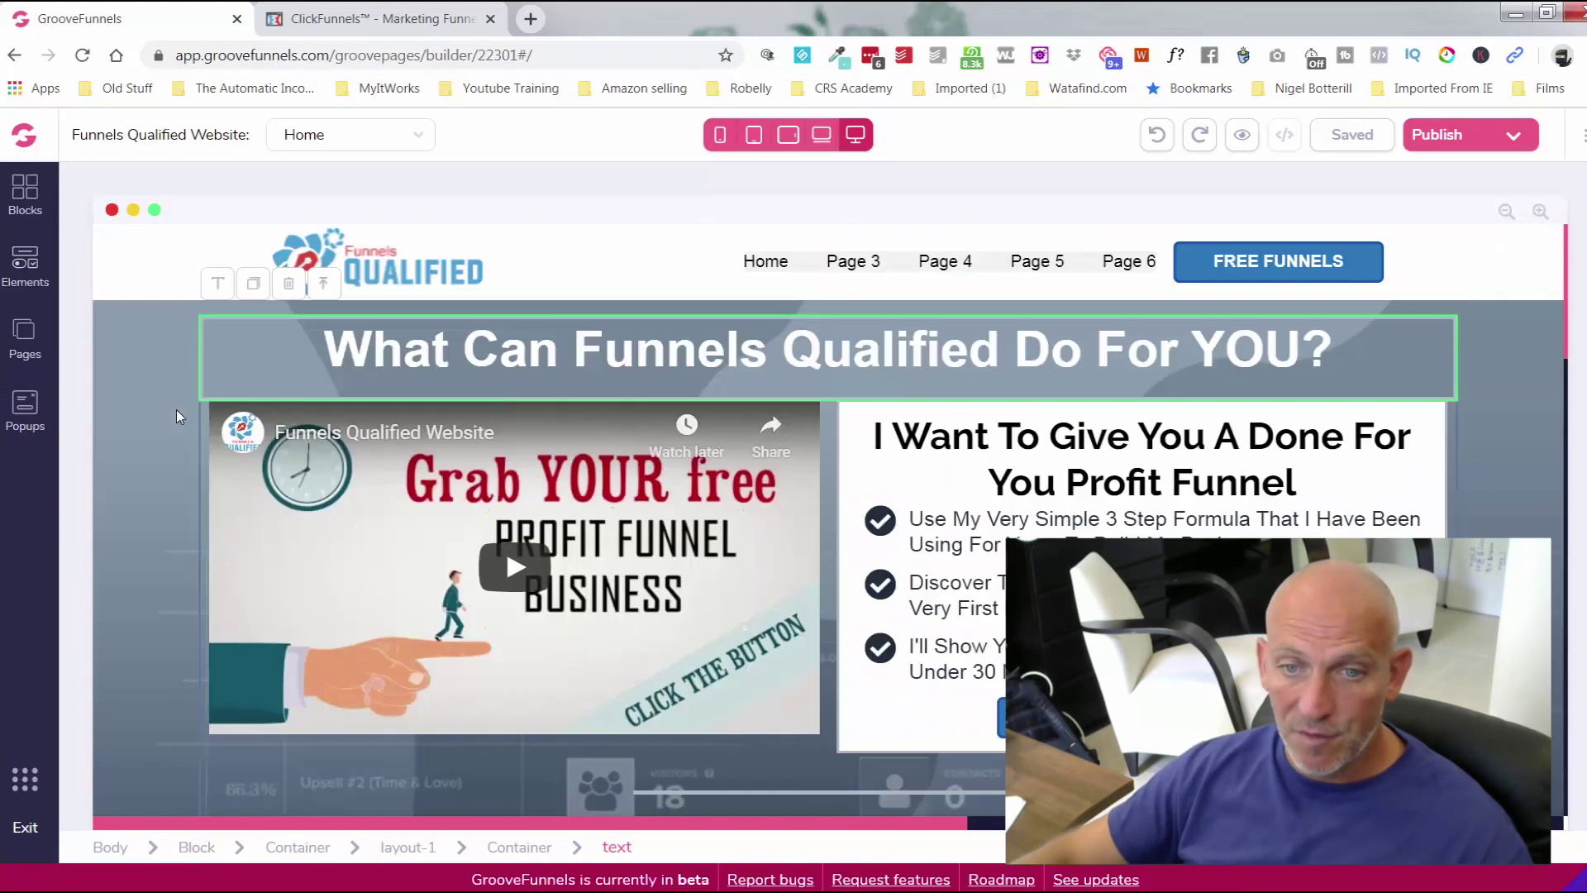
{"action": "left_click", "coordinate": [24, 135]}
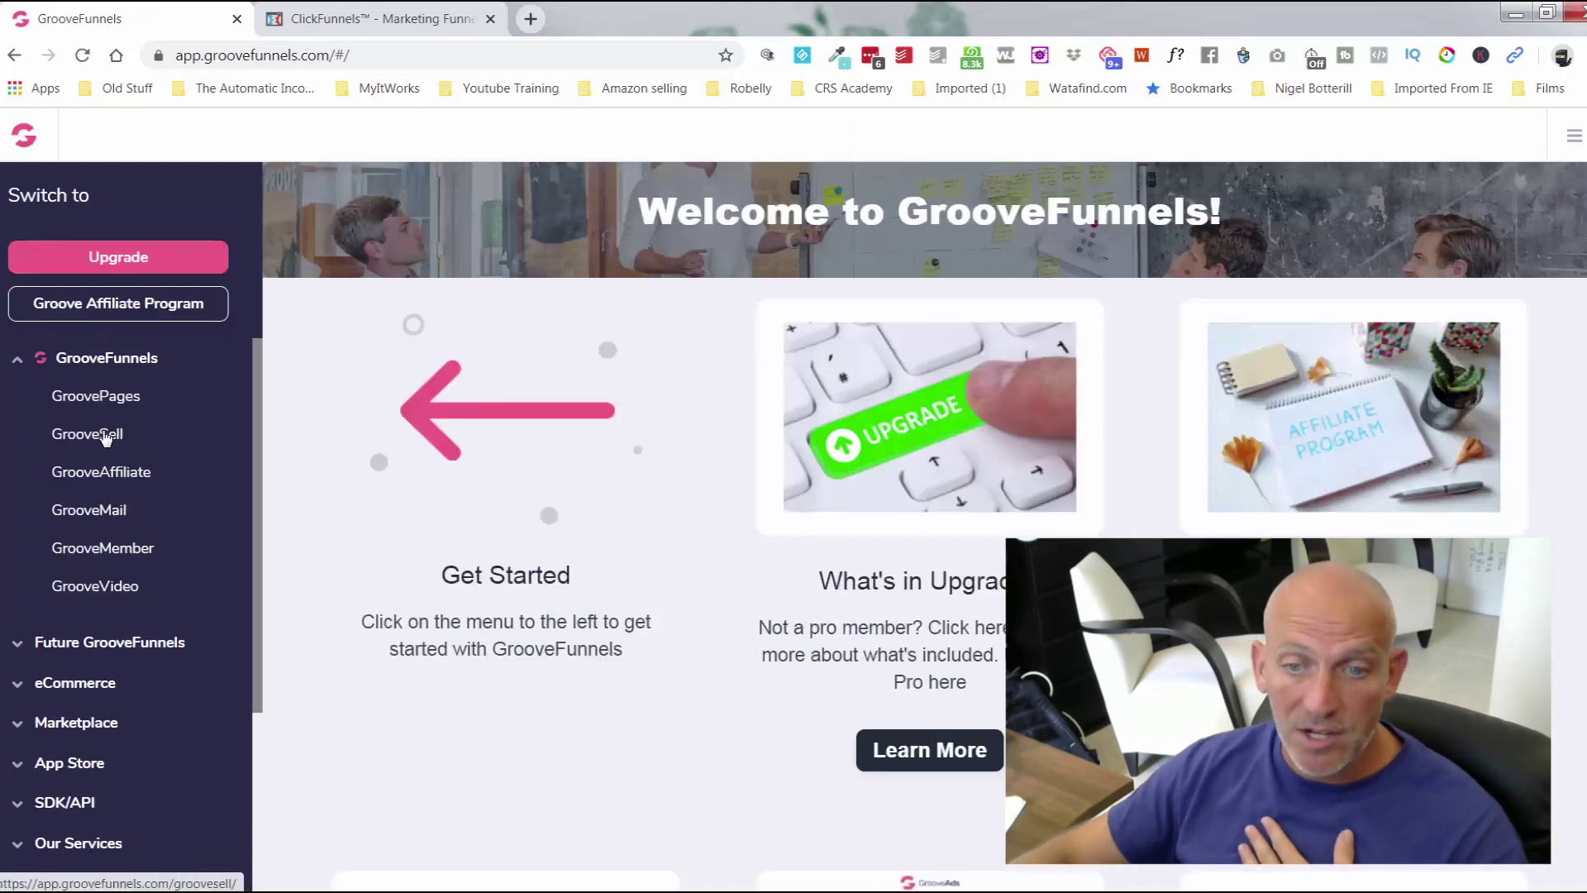
Step: In GrooveSell, open the promotion tools for the Group Coaching Code product funnel
{"action": "left_click", "coordinate": [107, 435]}
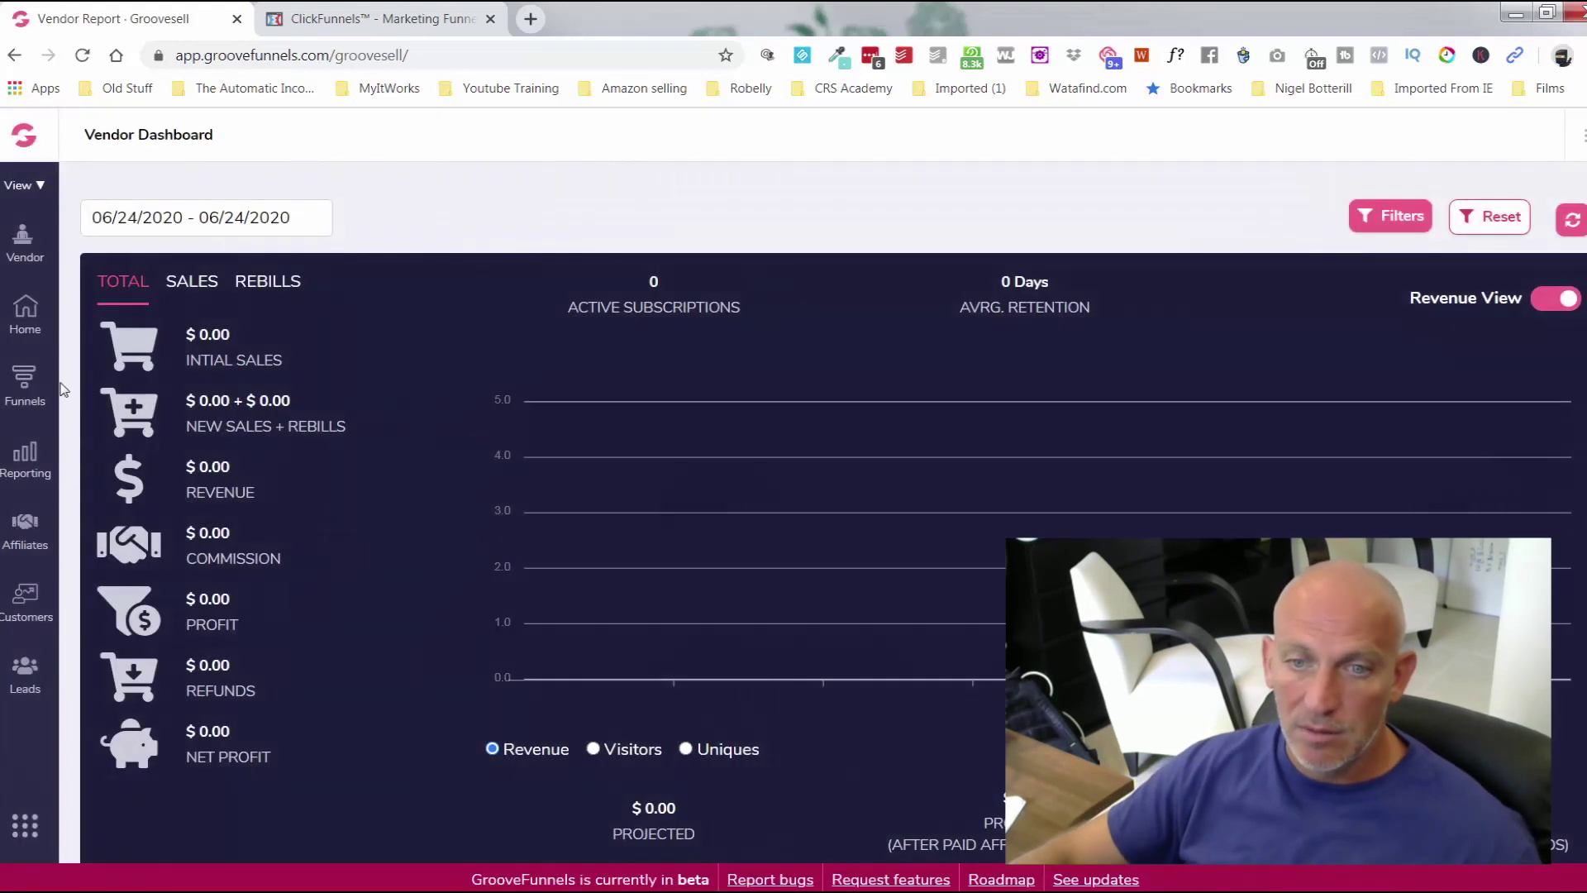
{"action": "left_click", "coordinate": [25, 385]}
{"action": "left_click", "coordinate": [91, 197]}
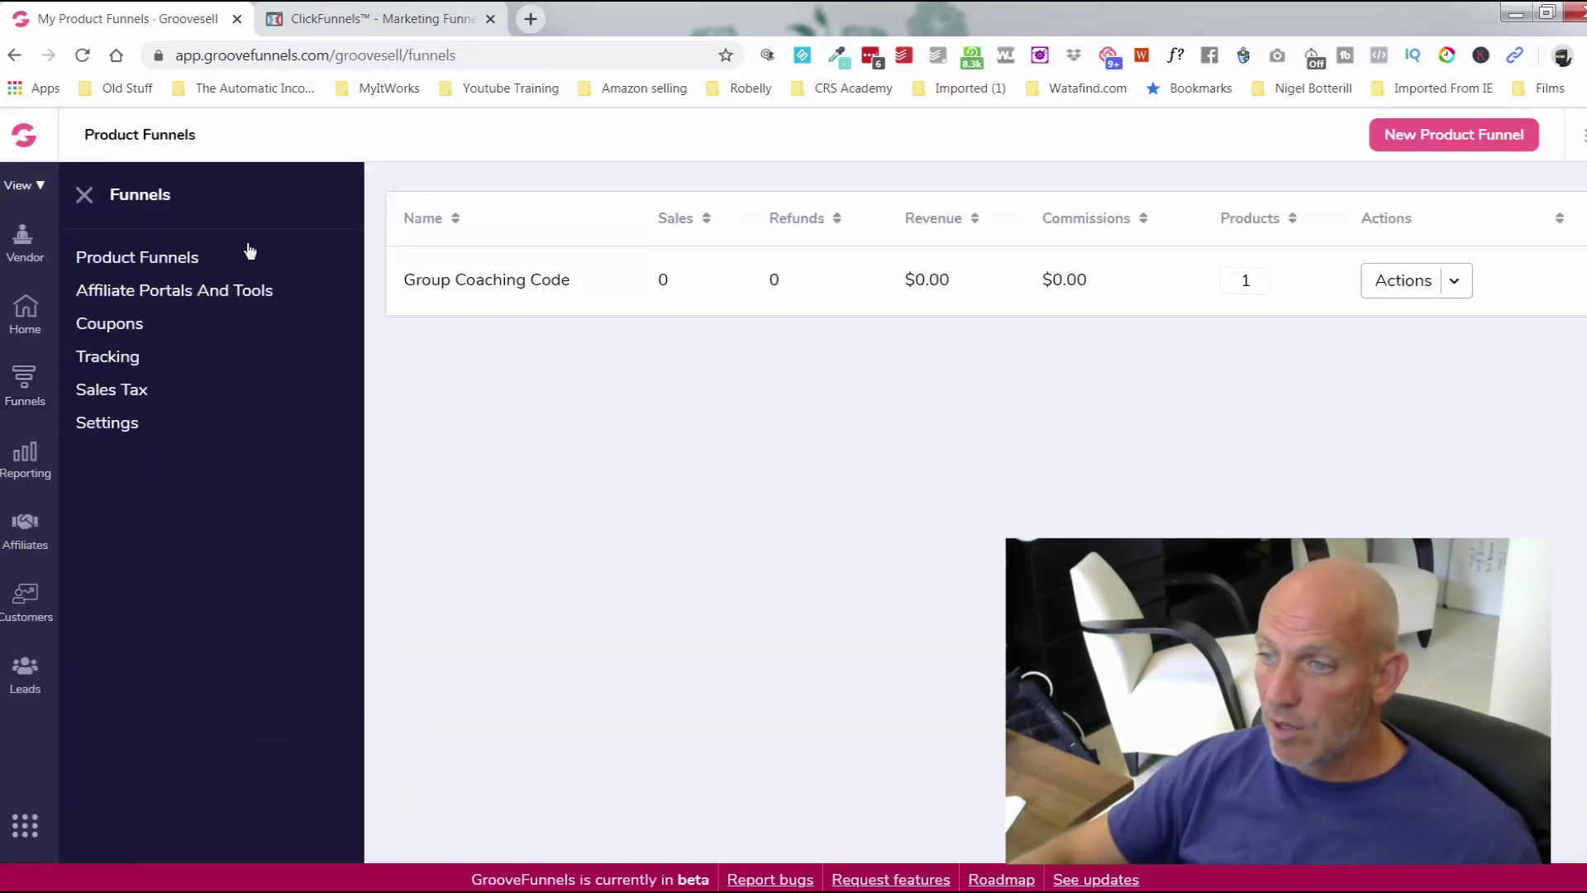
{"action": "left_click", "coordinate": [1390, 285]}
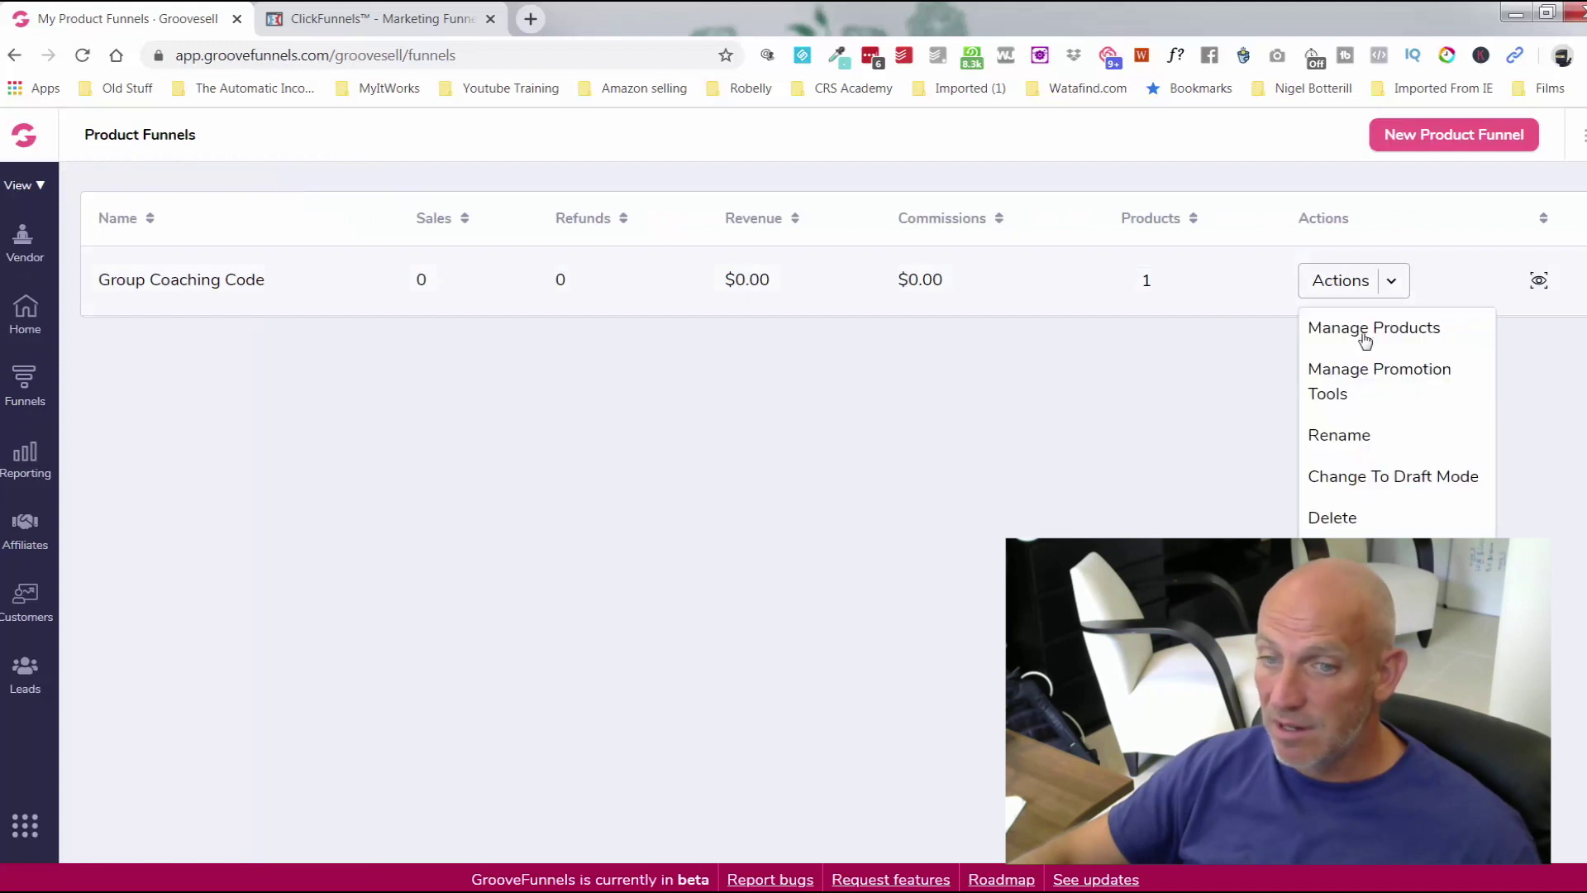
{"action": "left_click", "coordinate": [1346, 375]}
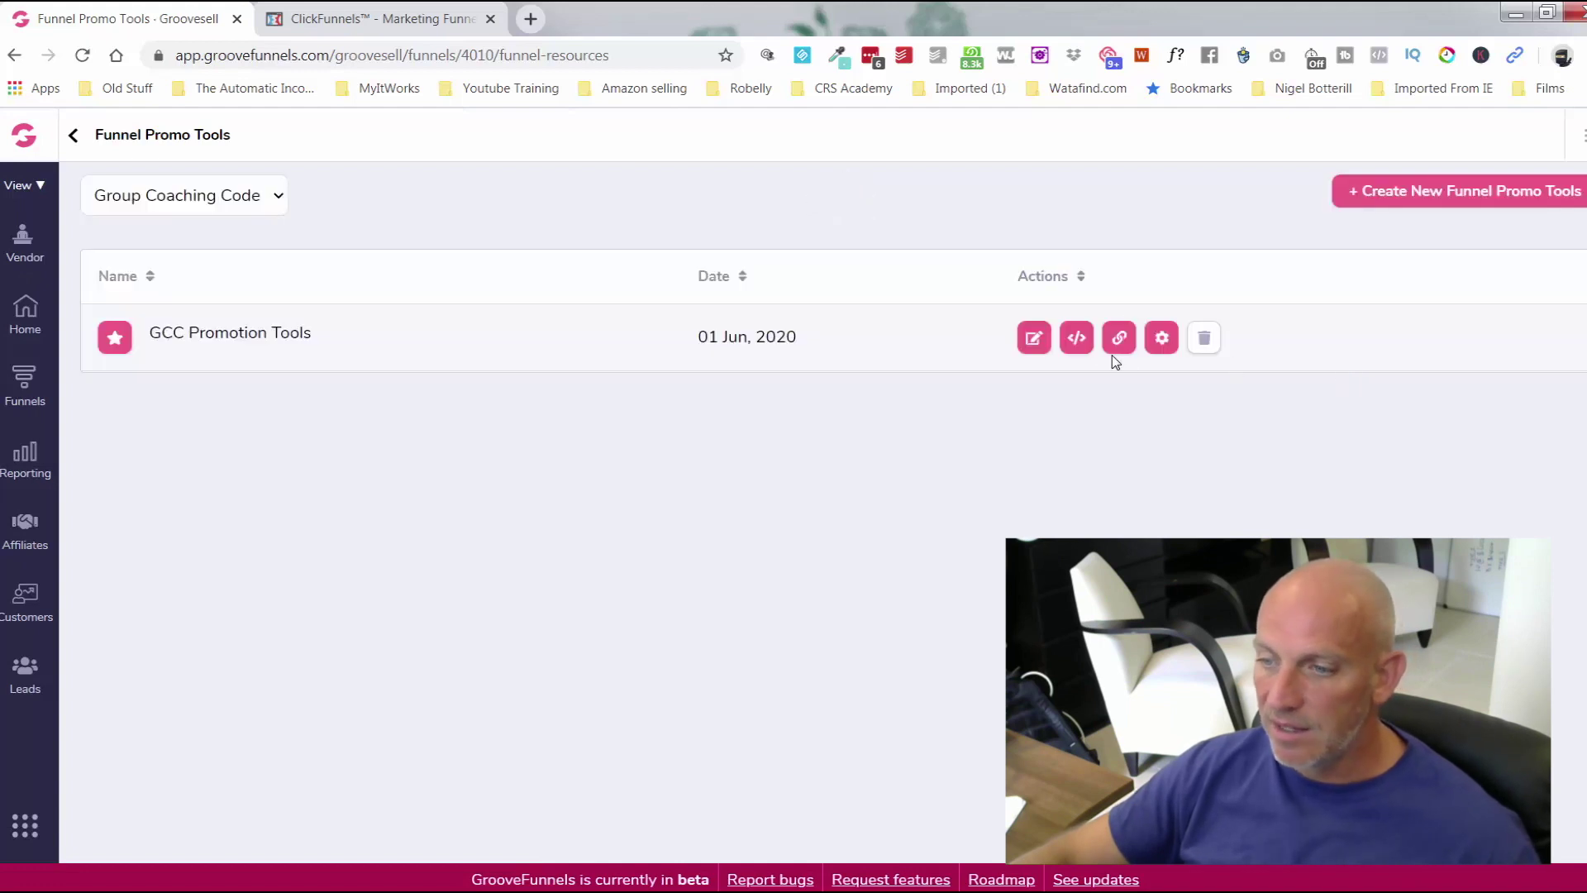
Step: Copy the GCC Promotion Tools link and open a blank browser tab
{"action": "left_click", "coordinate": [1120, 339]}
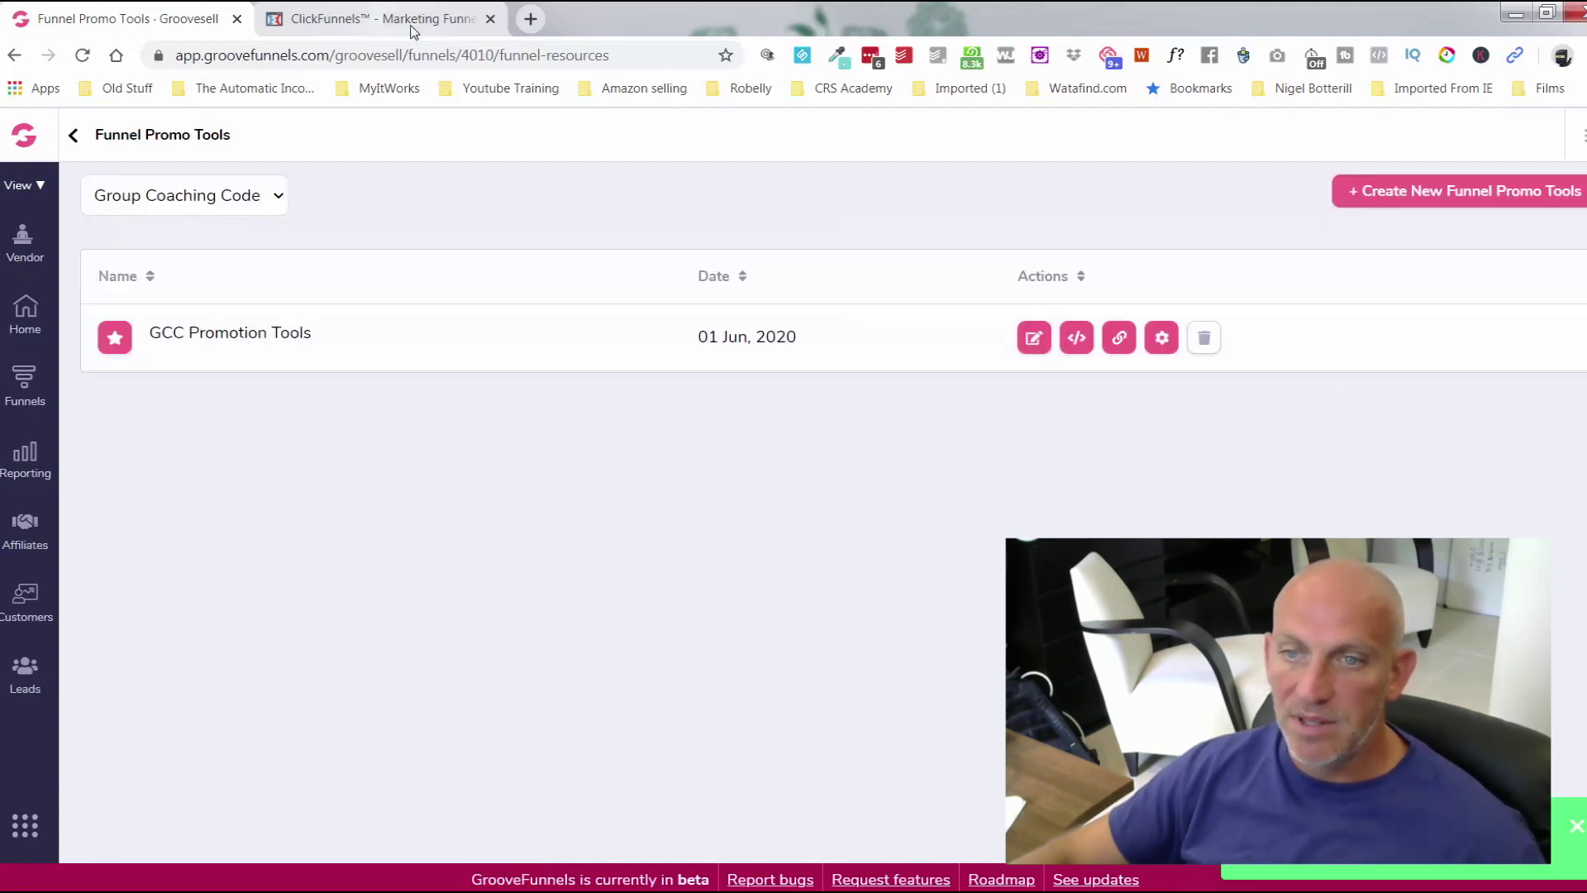
{"action": "left_click", "coordinate": [530, 19]}
{"action": "left_click", "coordinate": [489, 52]}
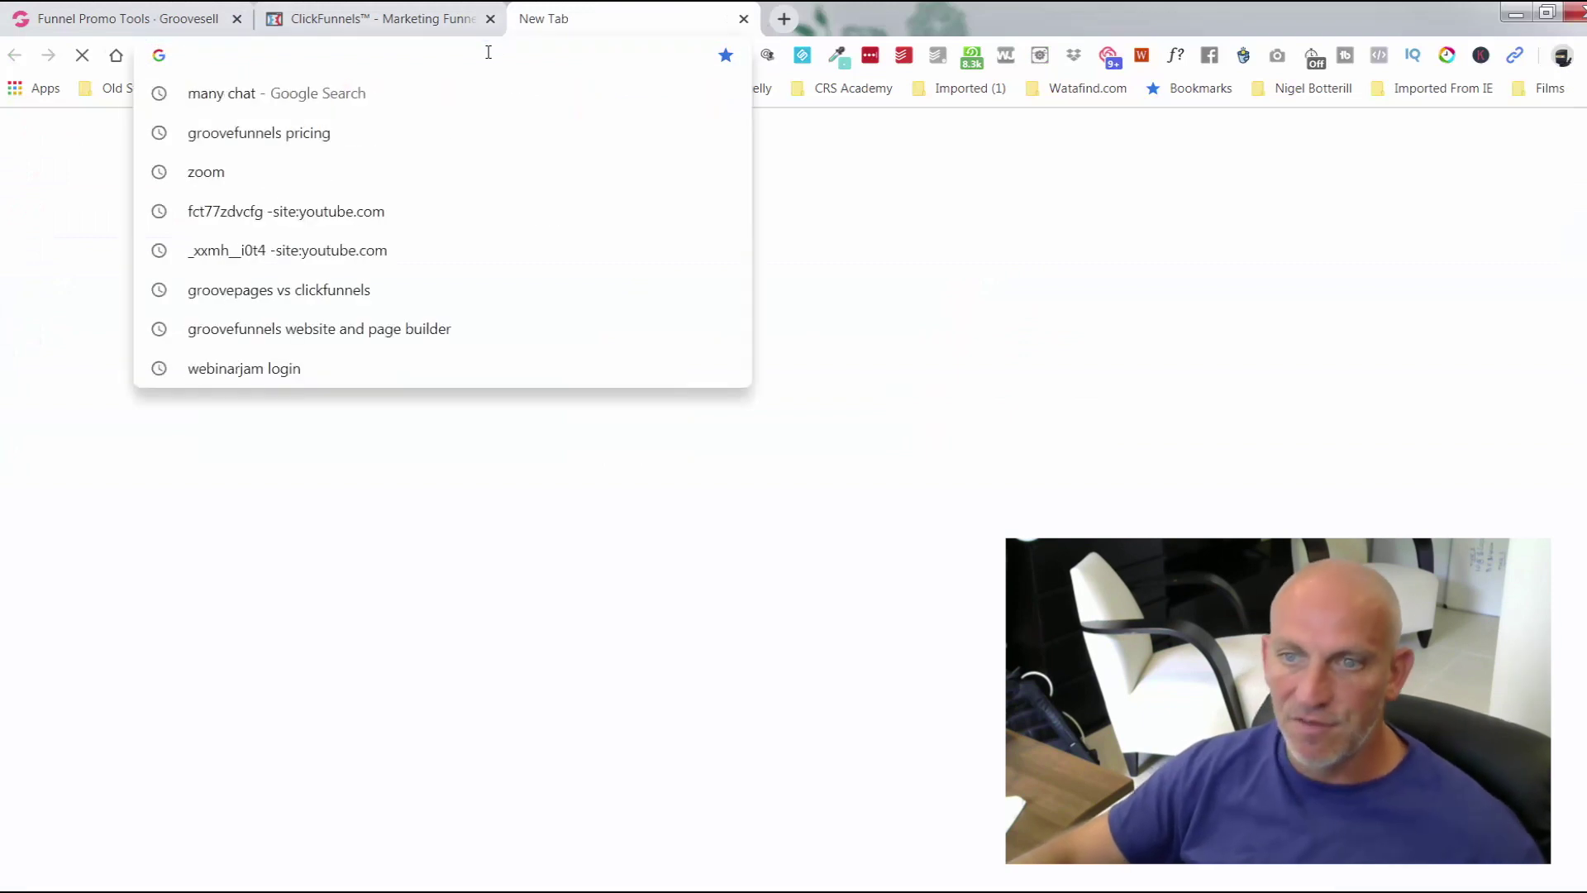
Step: Load the pasted promo tools link and view its Links and Stats sections
{"action": "key", "text": "ctrl+v"}
{"action": "key", "text": "Return"}
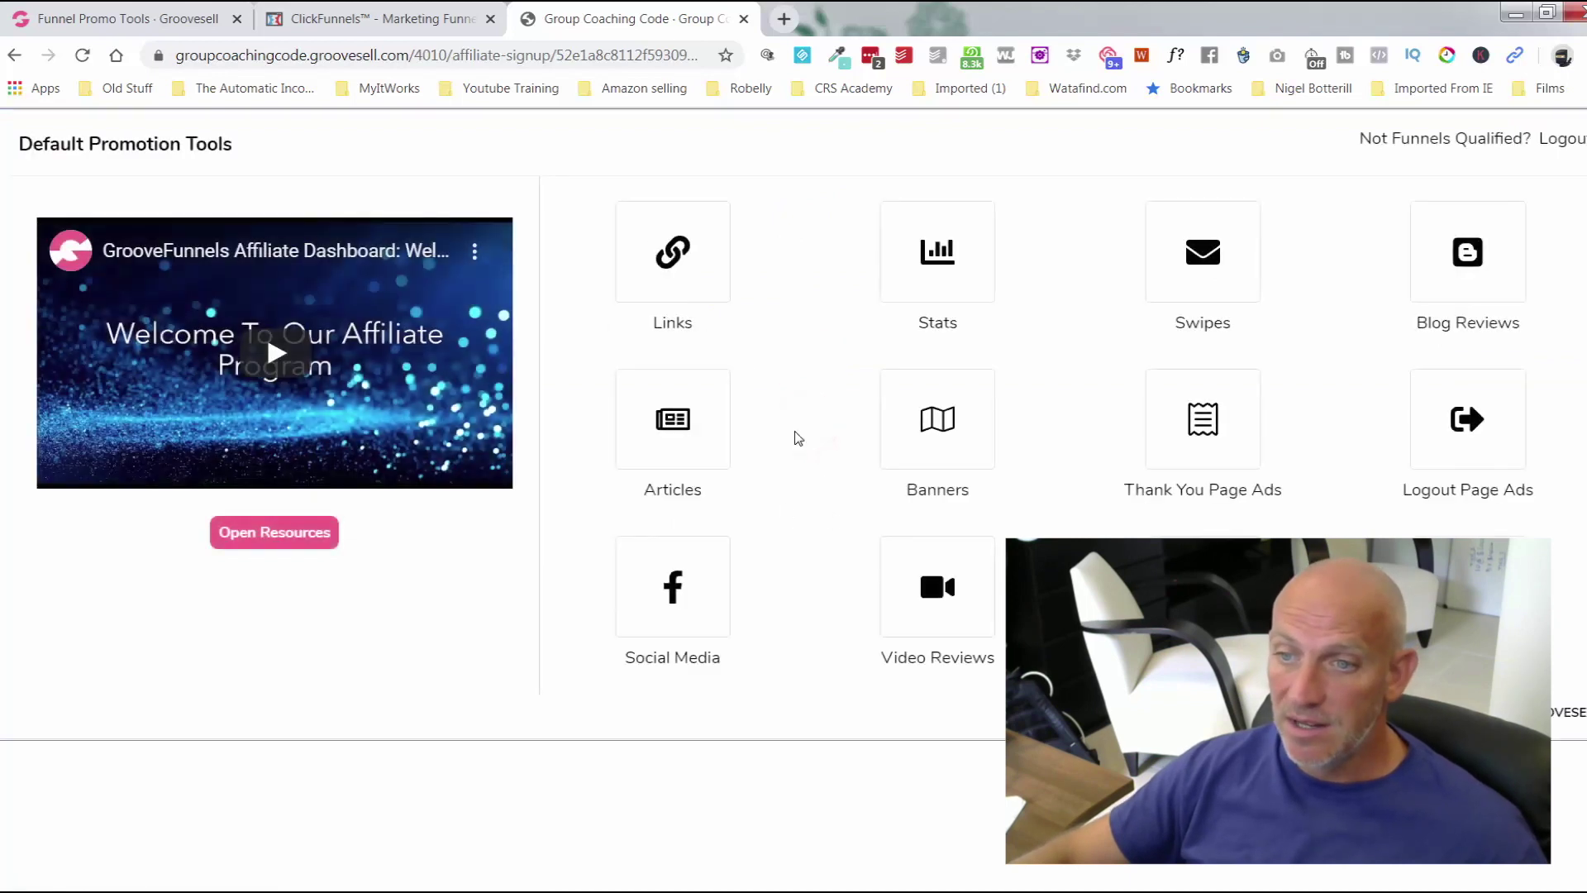
{"action": "left_click", "coordinate": [691, 263]}
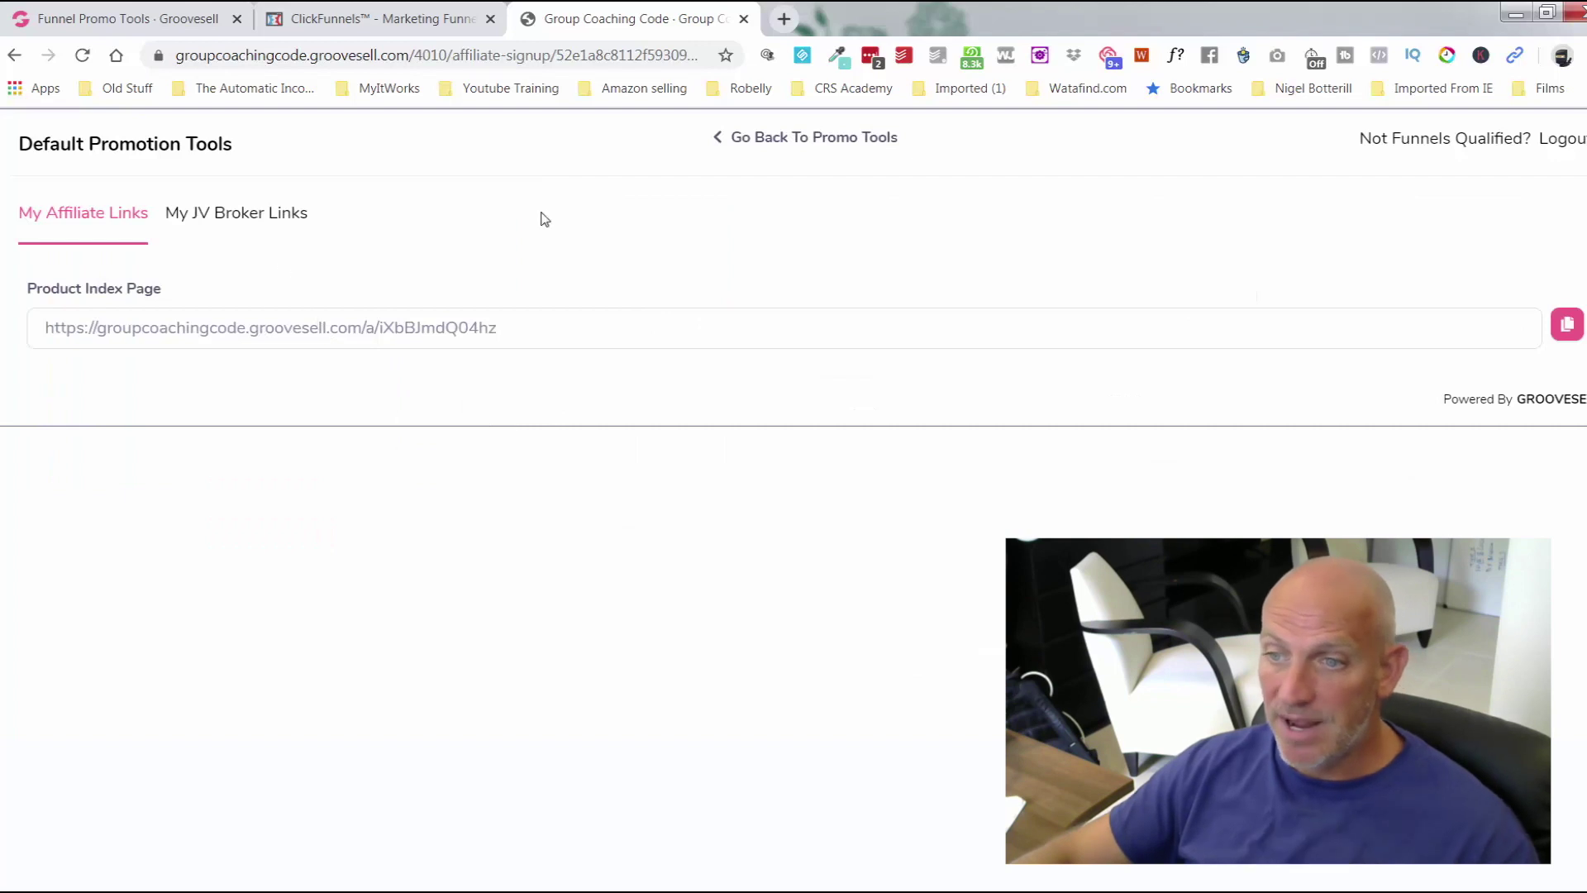
{"action": "left_click", "coordinate": [829, 147]}
{"action": "left_click", "coordinate": [915, 277]}
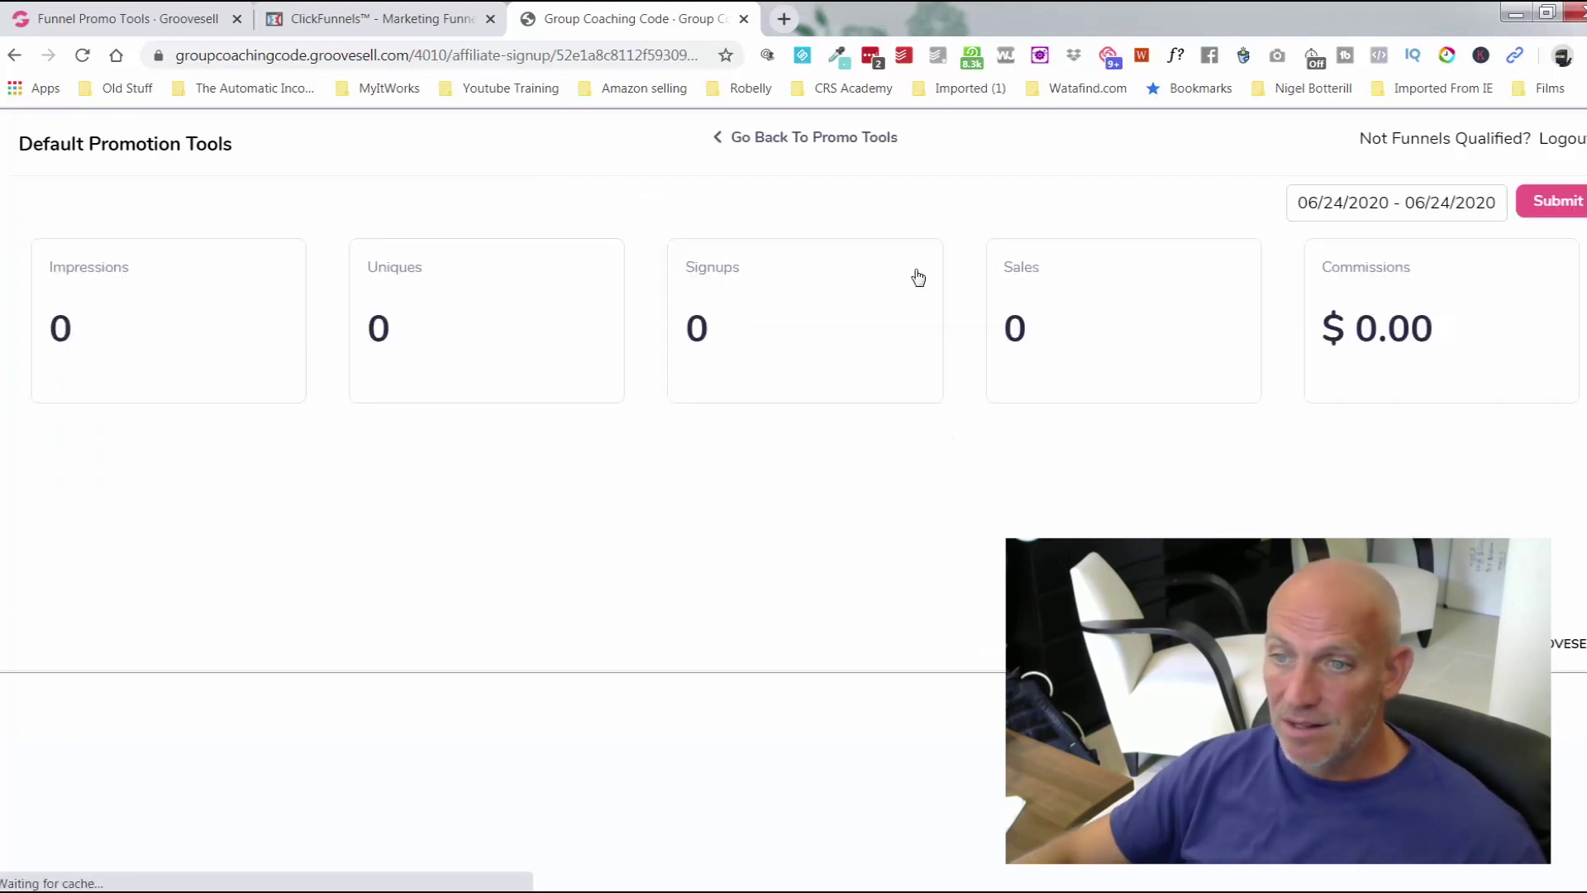
{"action": "left_click", "coordinate": [764, 133]}
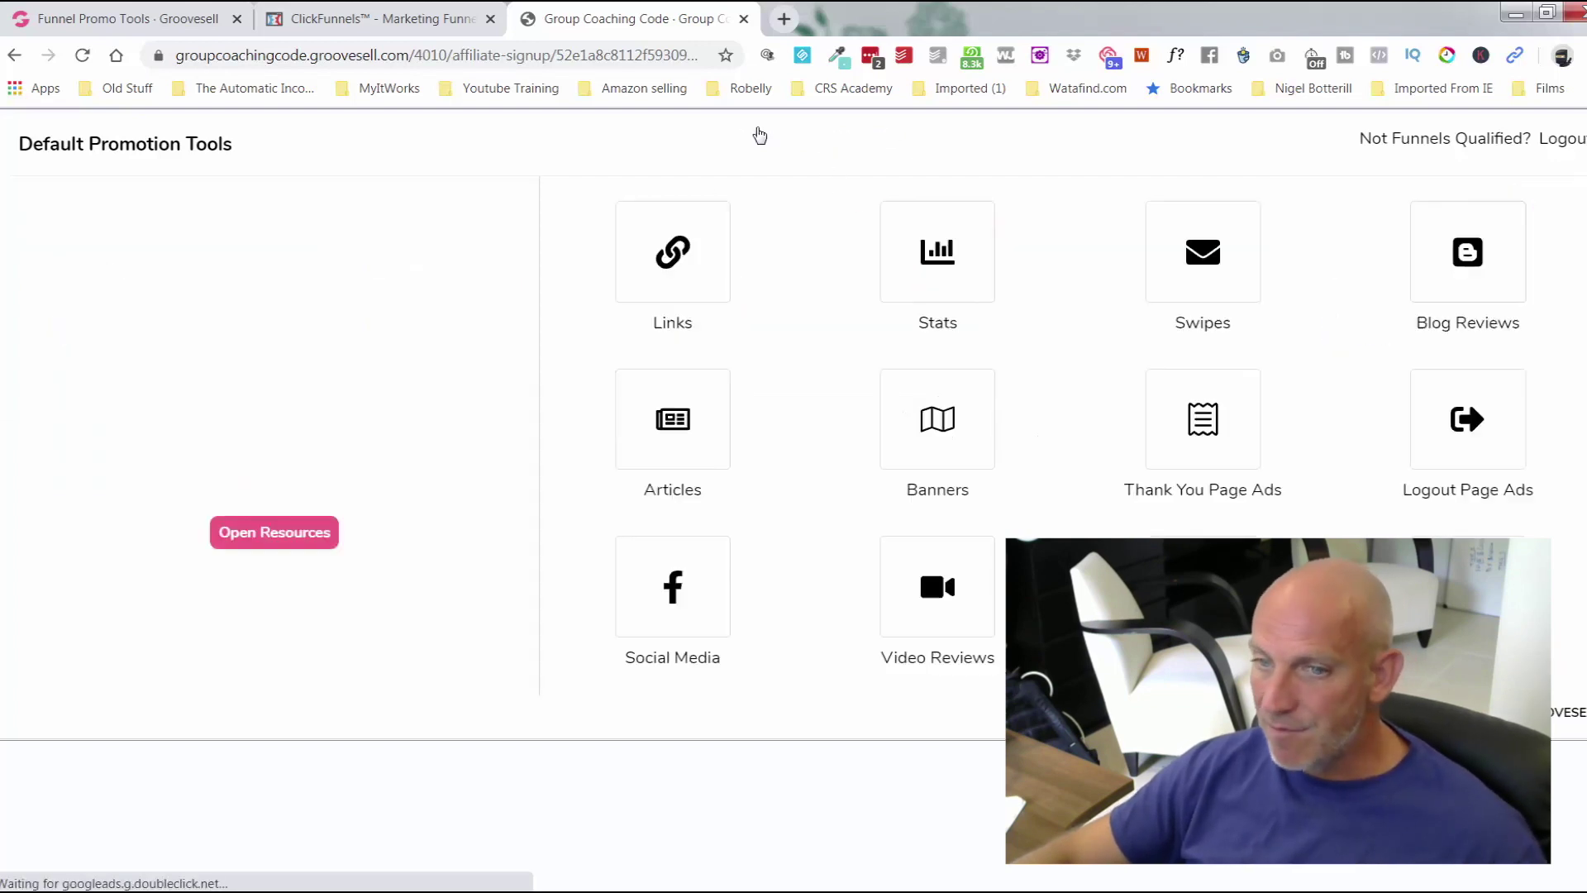
Step: View Swipes, mark Blog Reviews as completed, and return to the Funnel Promo Tools tab
{"action": "left_click", "coordinate": [1215, 264]}
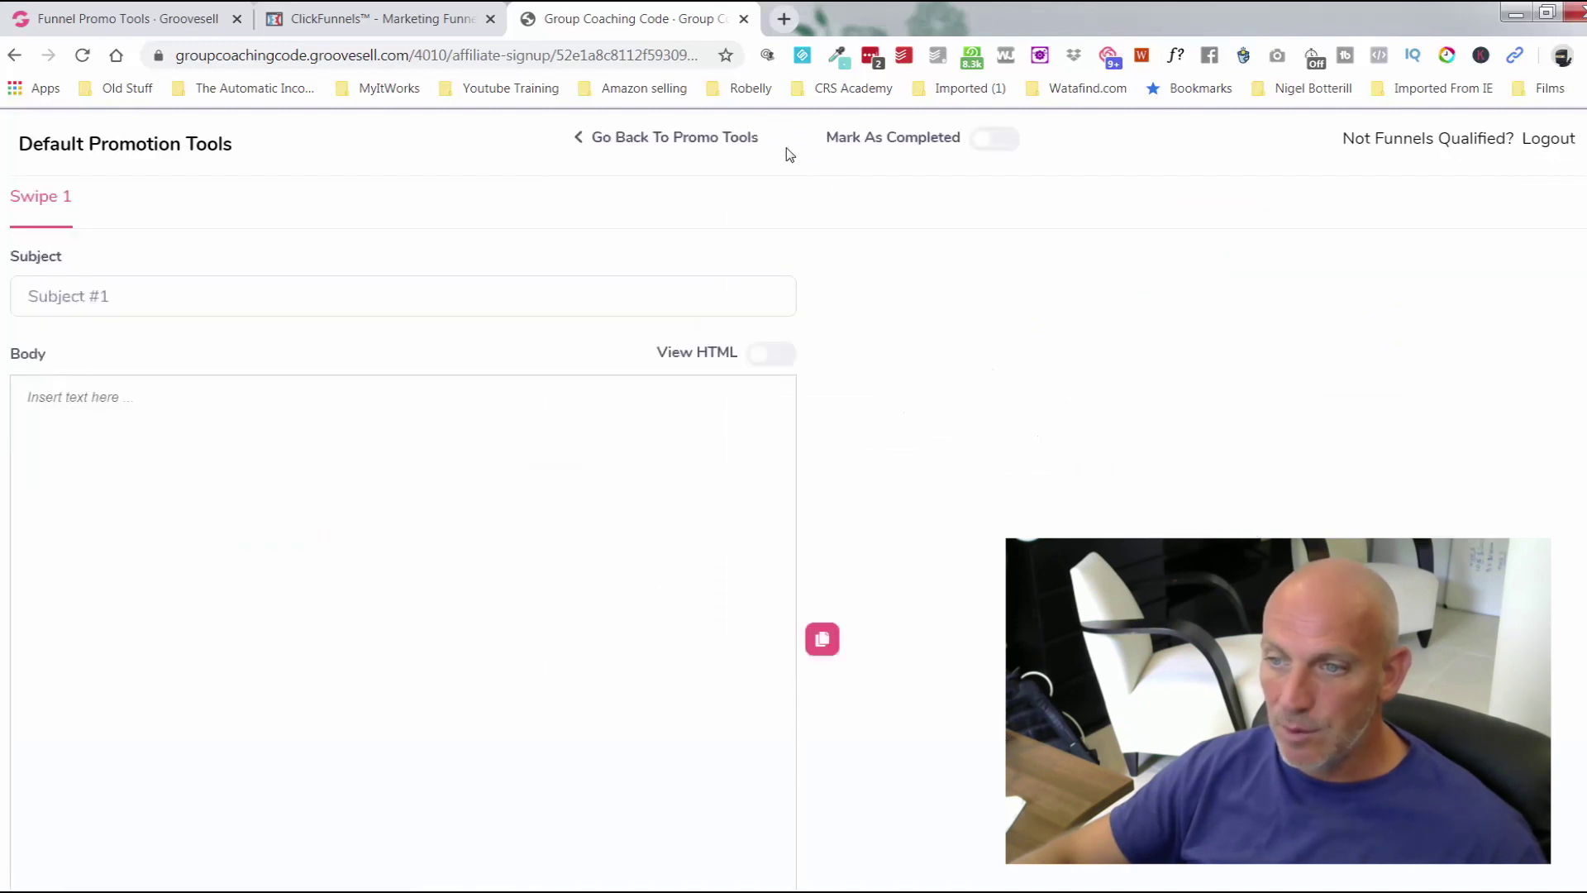
{"action": "left_click", "coordinate": [721, 137]}
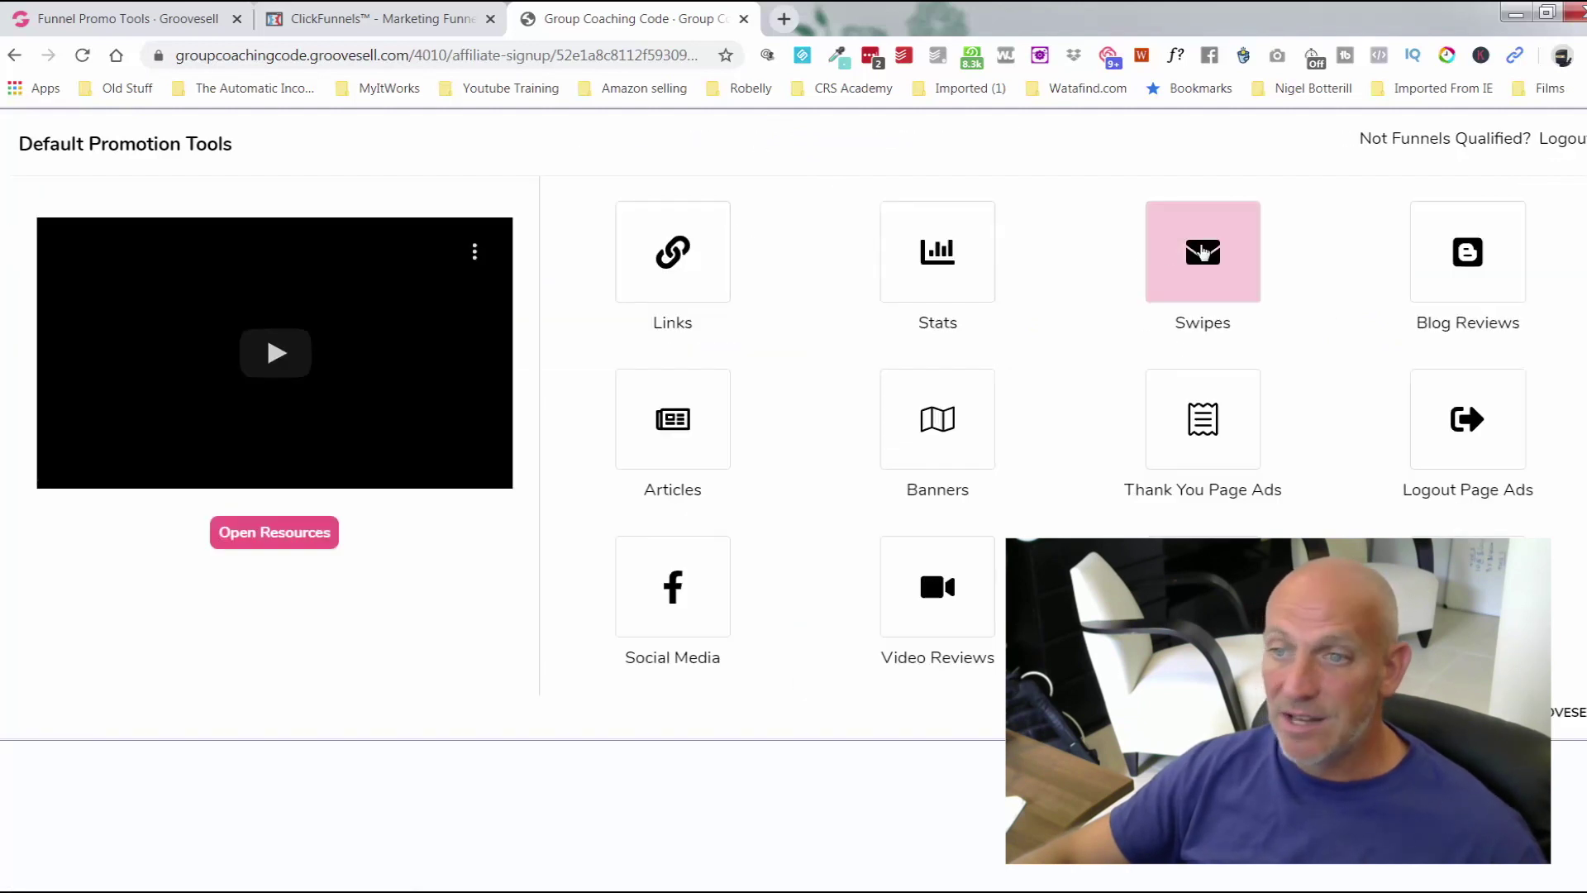
{"action": "left_click", "coordinate": [1438, 248]}
{"action": "left_click", "coordinate": [1001, 146]}
{"action": "left_click", "coordinate": [647, 139]}
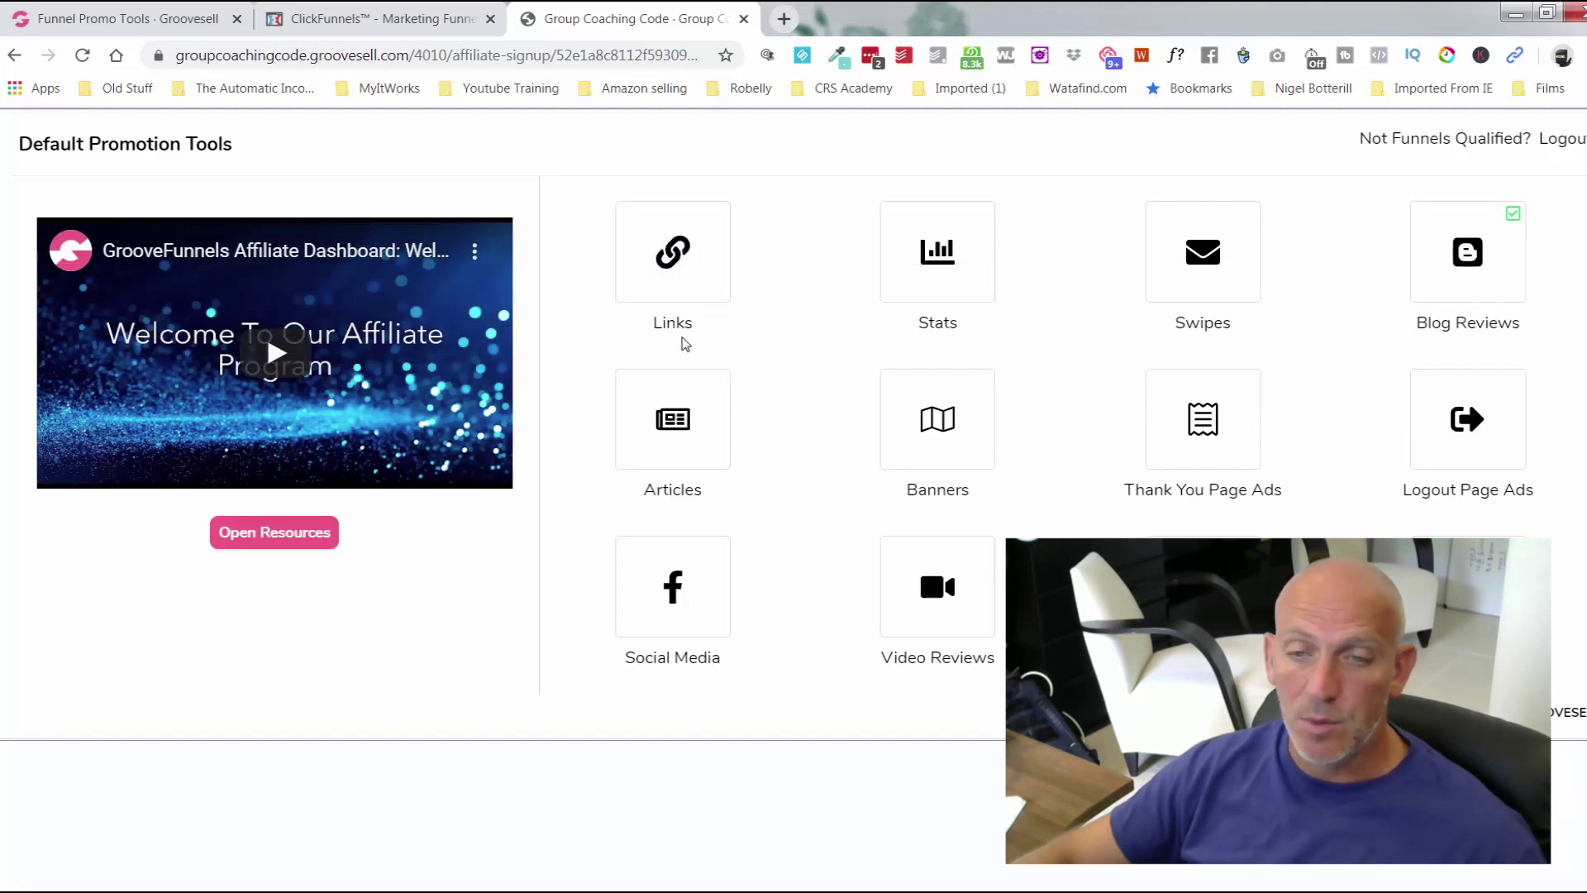
{"action": "left_click", "coordinate": [137, 18]}
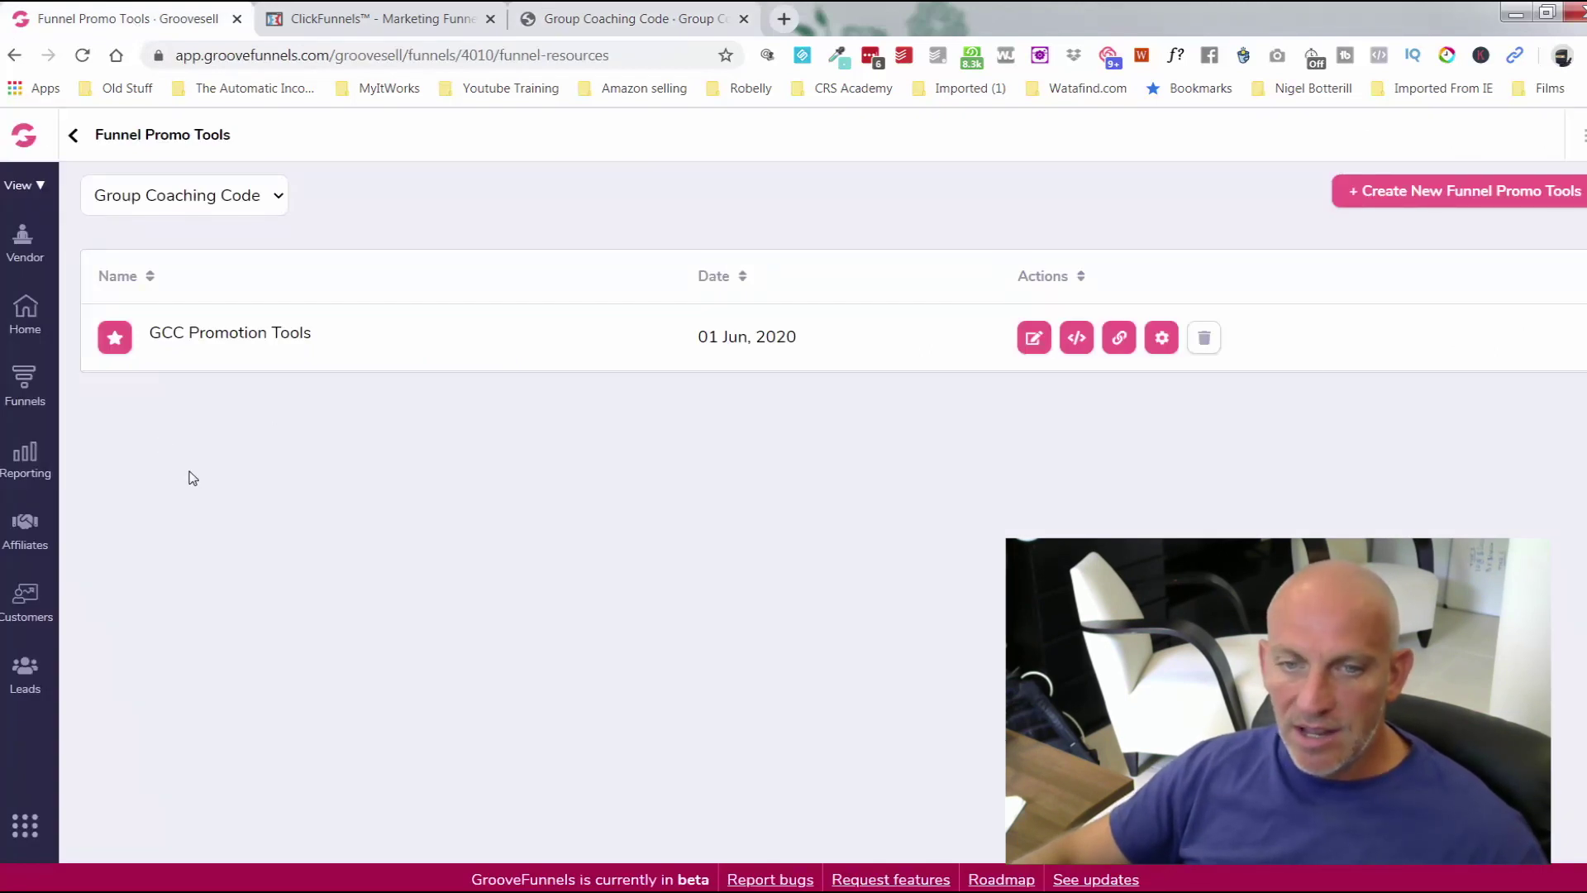
Step: Go to Affiliate Promotions And Links and display the GrooveFunnels row's affiliate links
{"action": "left_click", "coordinate": [23, 242]}
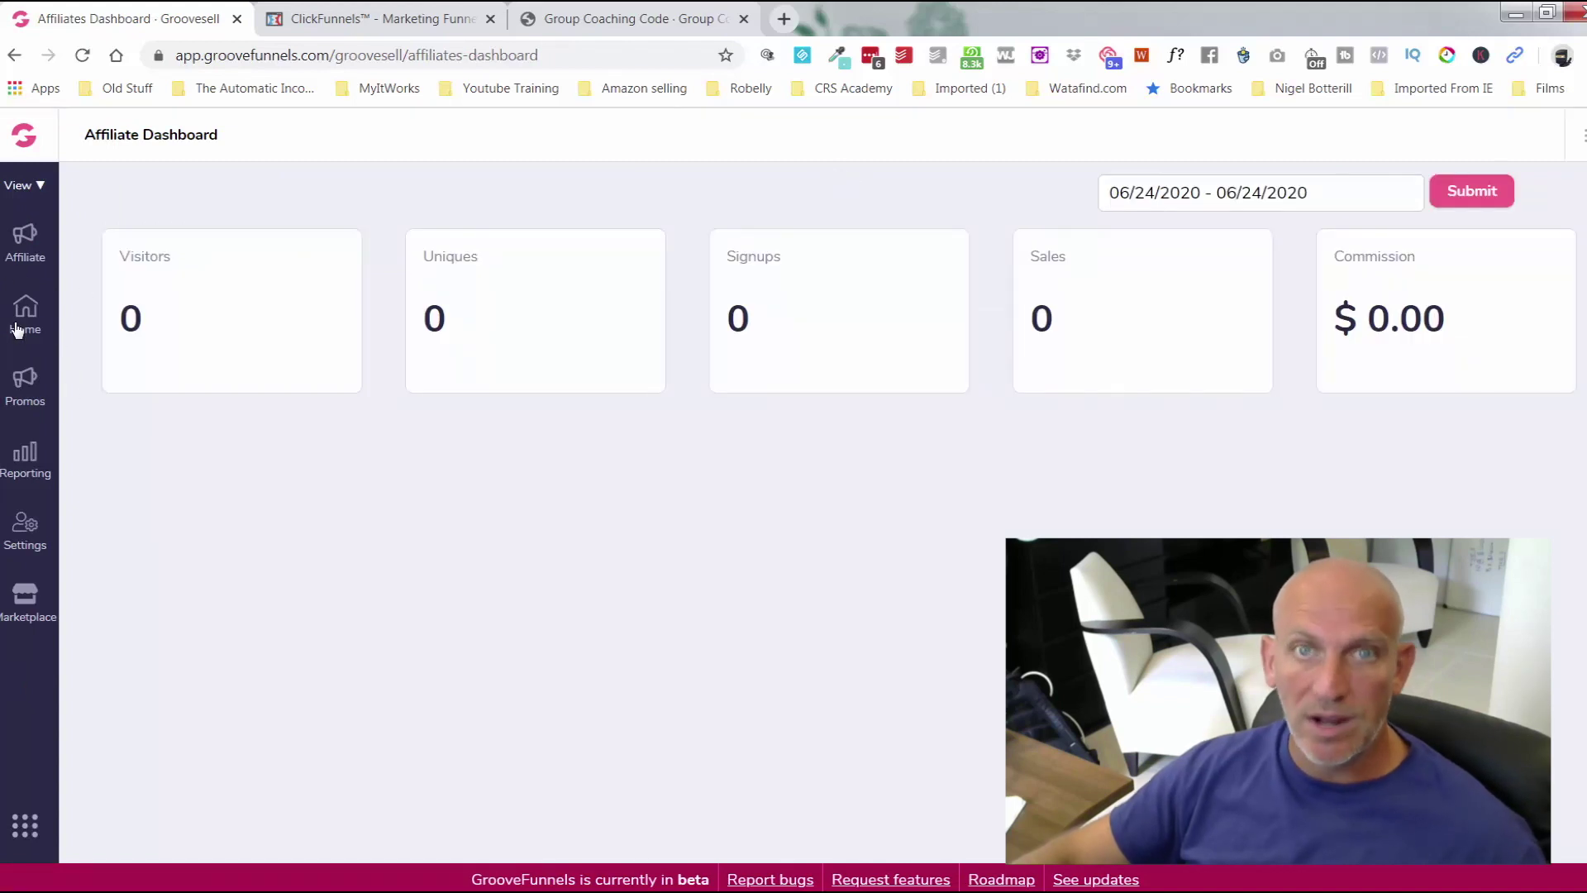
{"action": "left_click", "coordinate": [18, 385]}
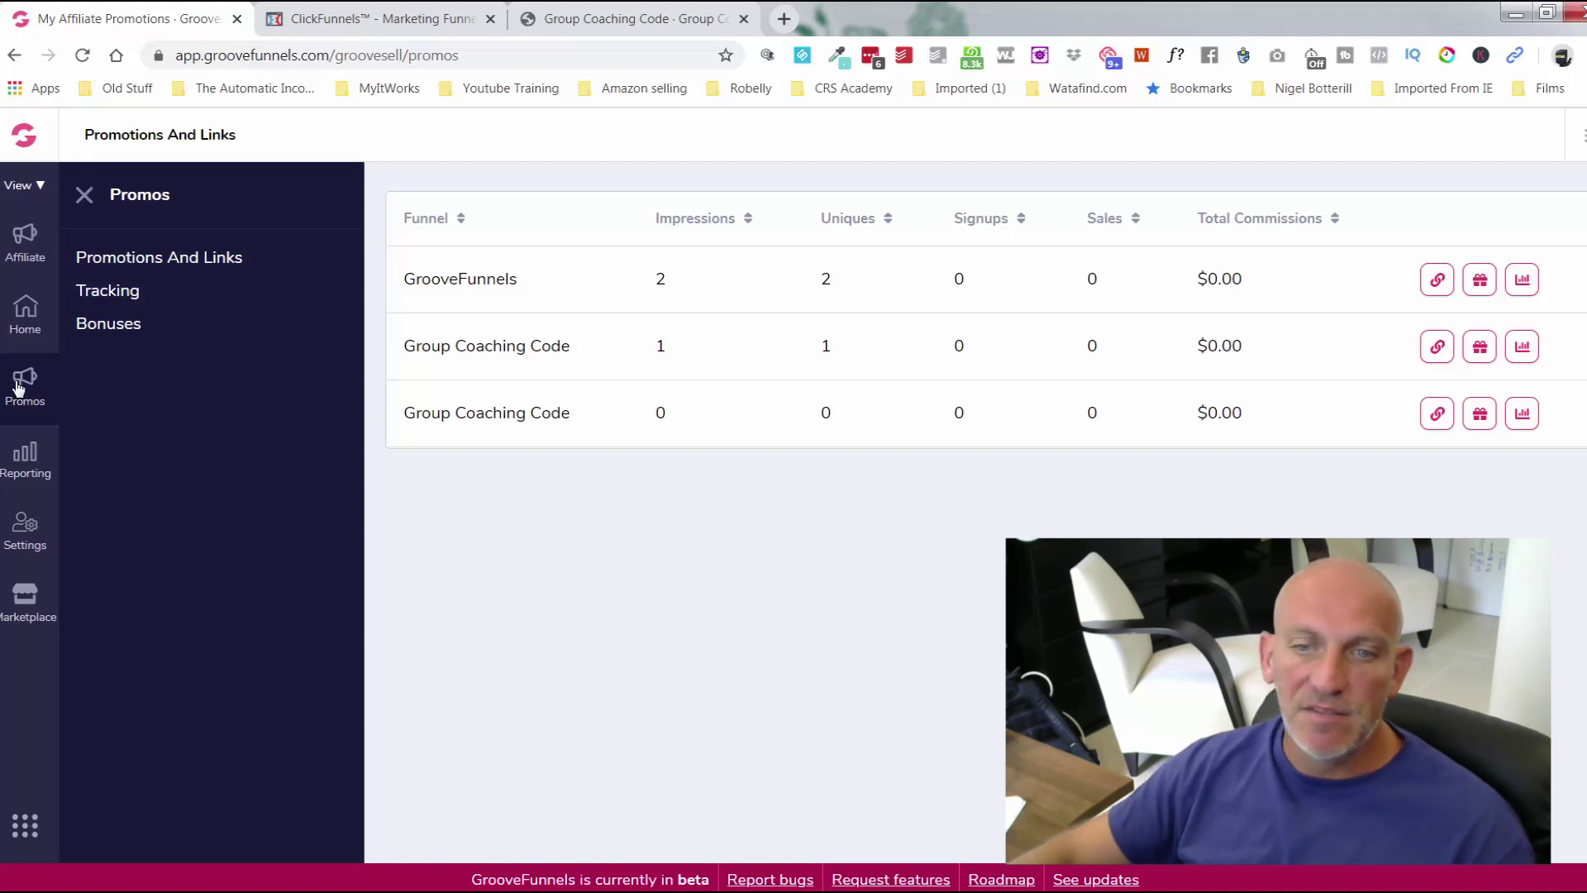
{"action": "left_click", "coordinate": [86, 196]}
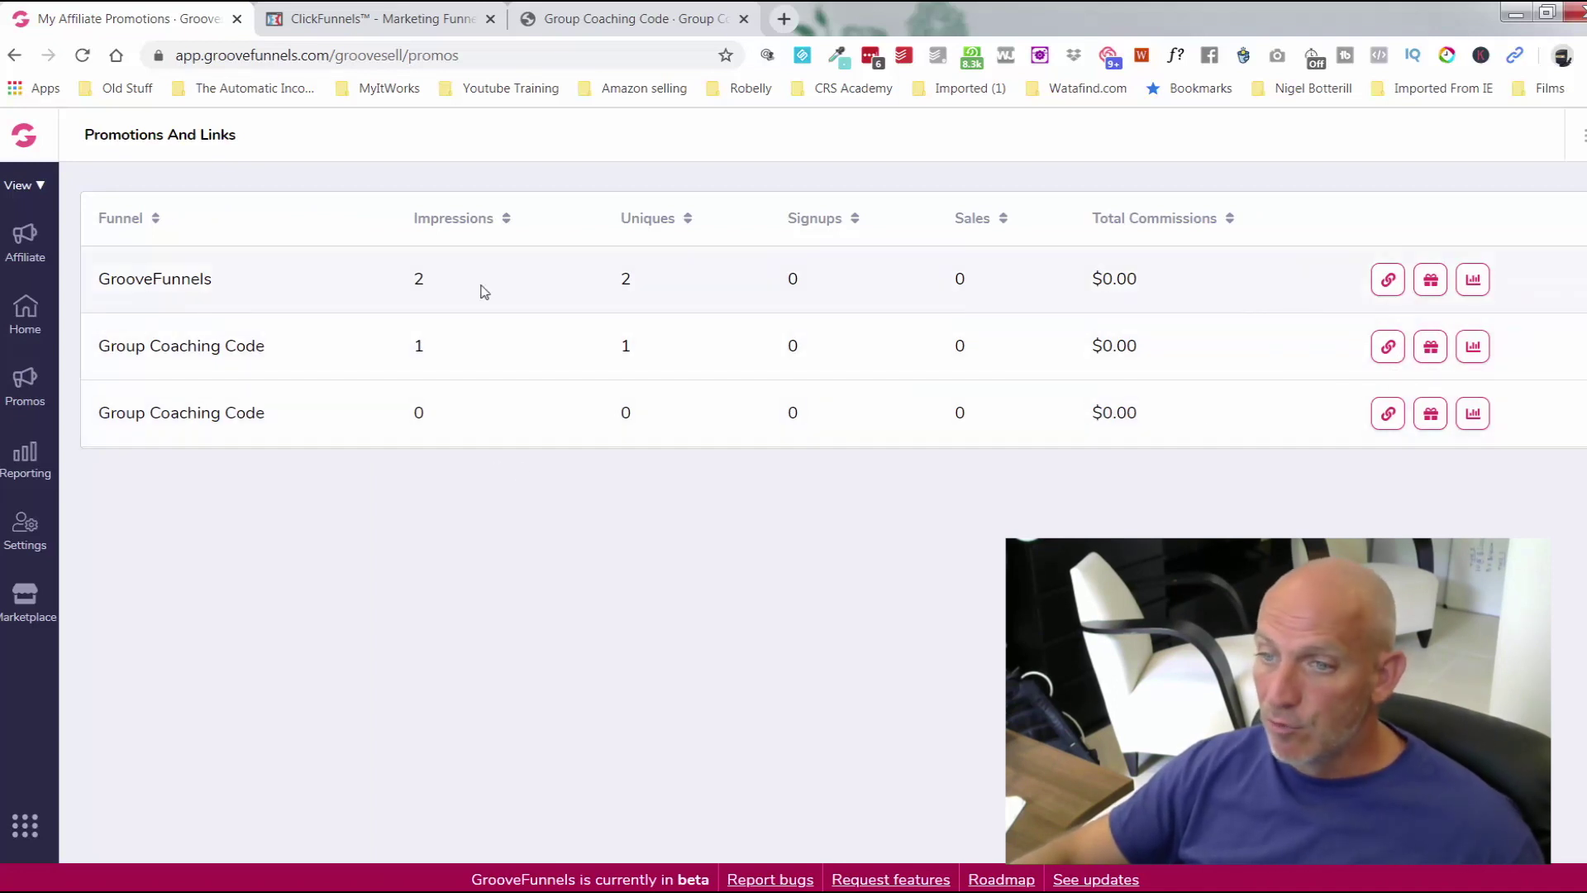
{"action": "left_click", "coordinate": [1384, 280]}
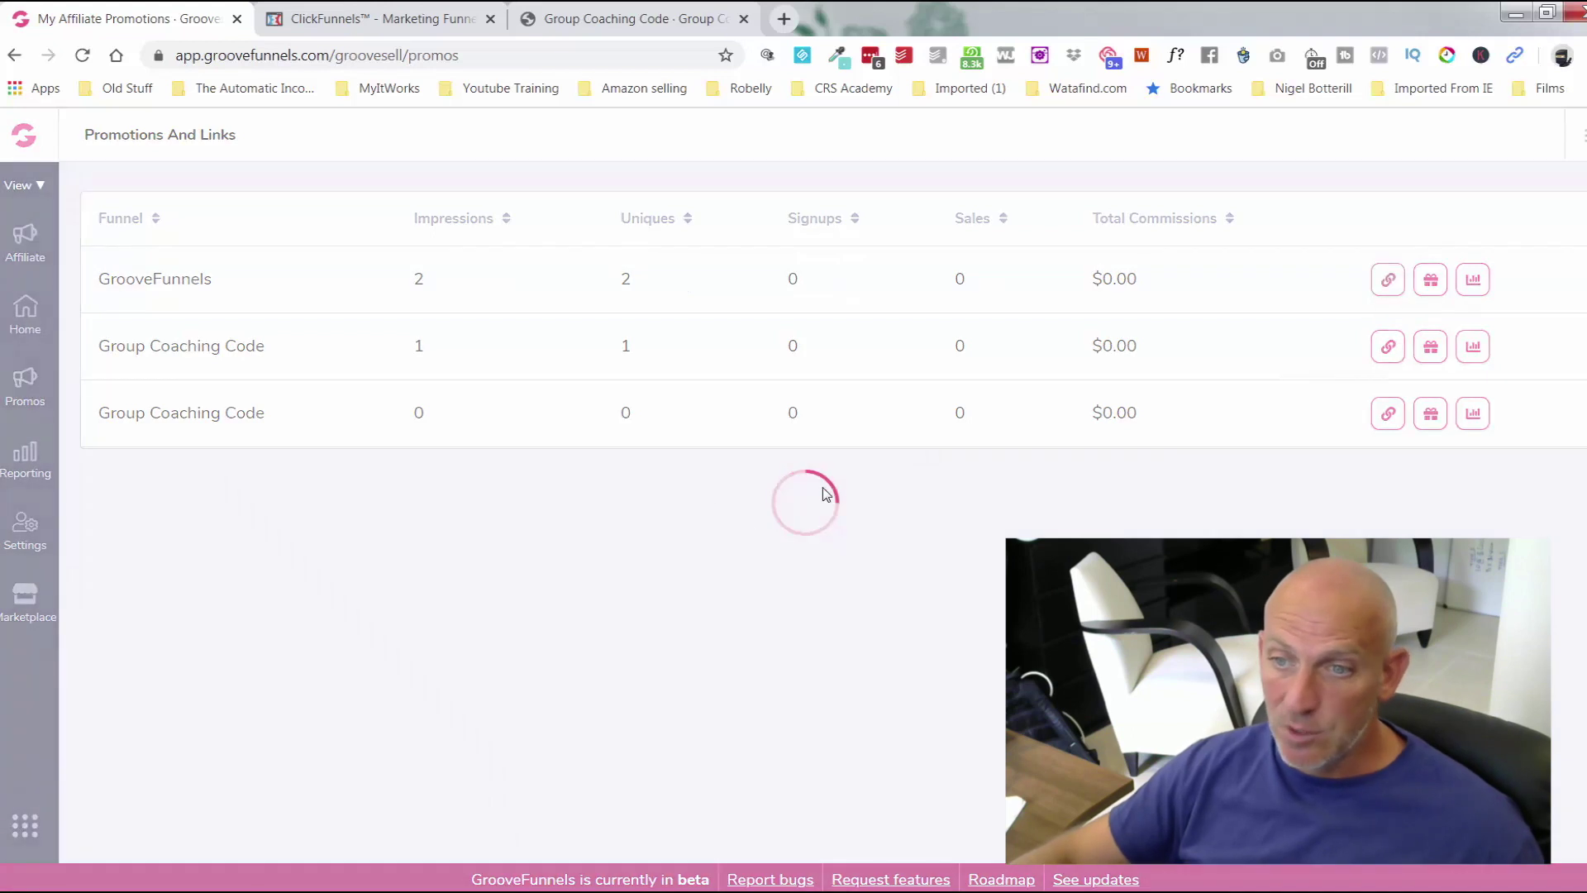